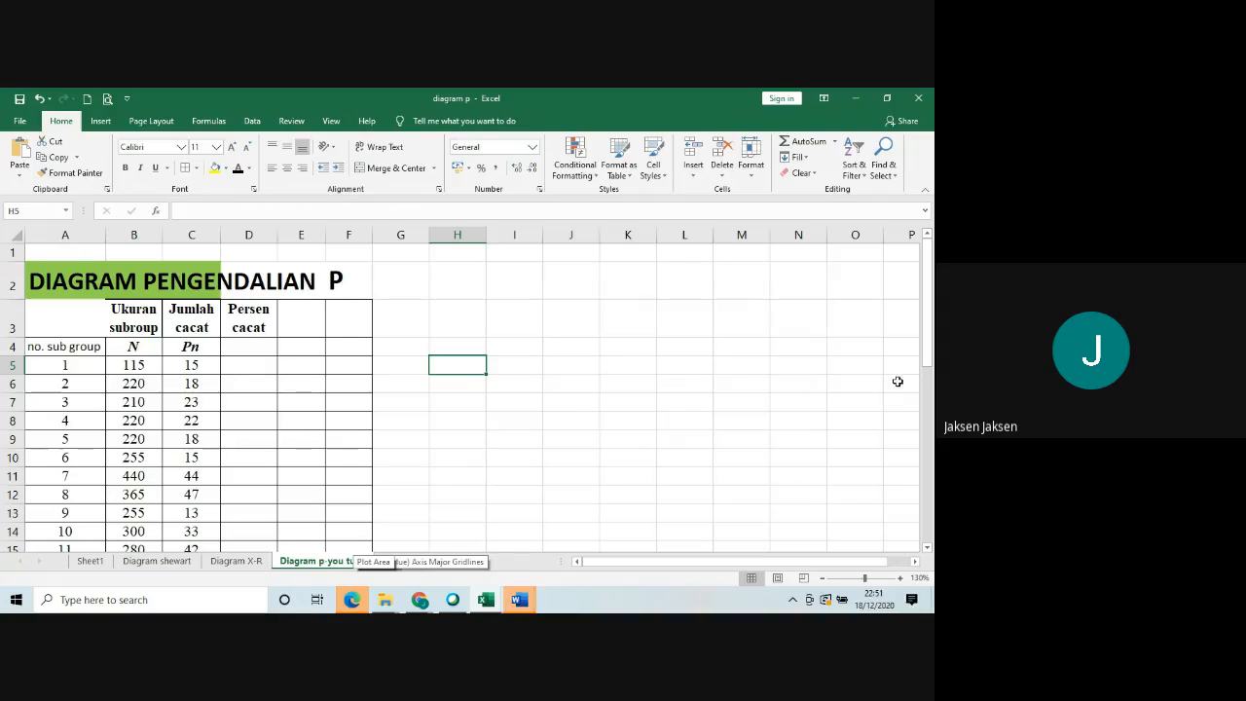
Enter the header "ucl ATAU BPA" in cell E3 and widen column E to fit it.
{"action": "left_click_drag", "start_coordinate": [928, 355], "coordinate": [931, 425]}
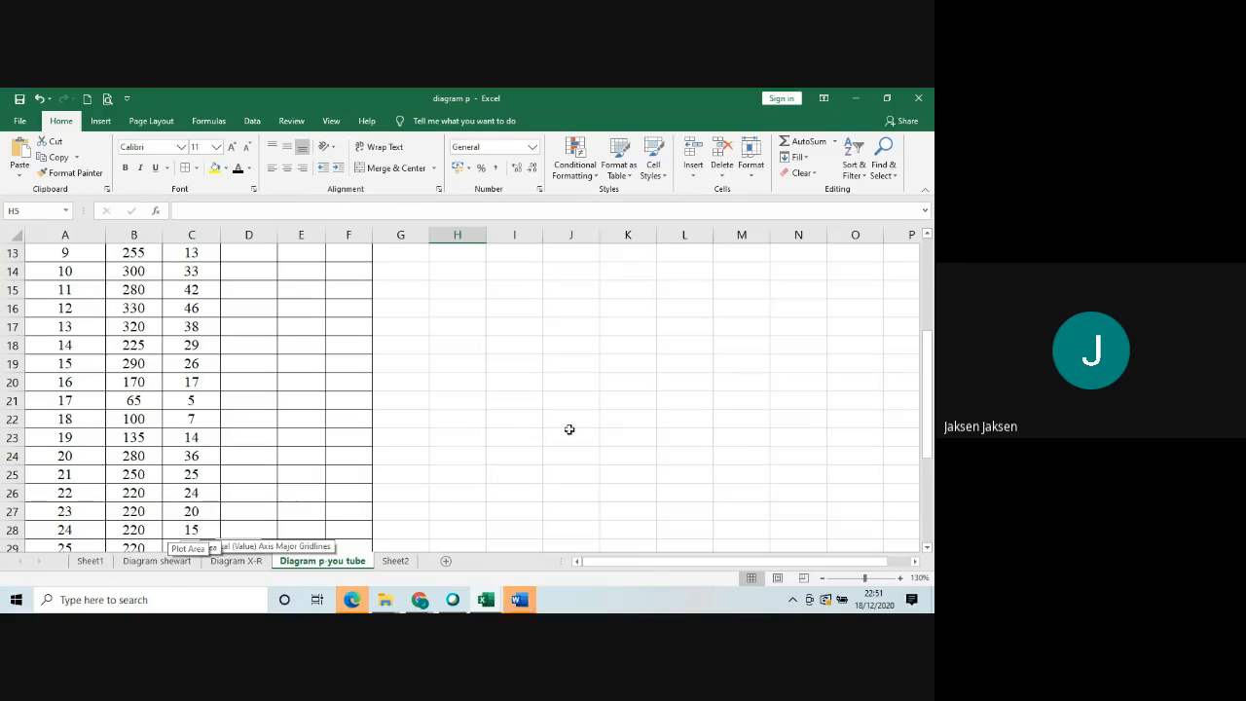
{"action": "left_click_drag", "start_coordinate": [925, 385], "coordinate": [928, 283]}
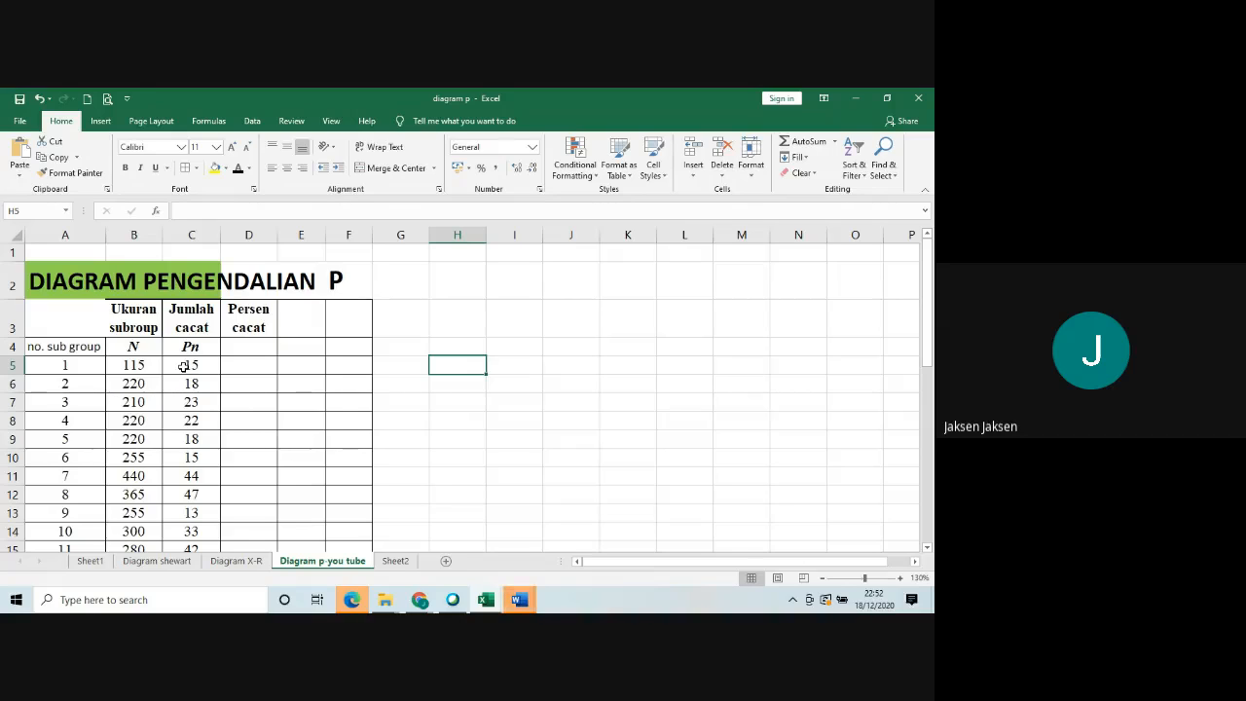
{"action": "left_click", "coordinate": [297, 314]}
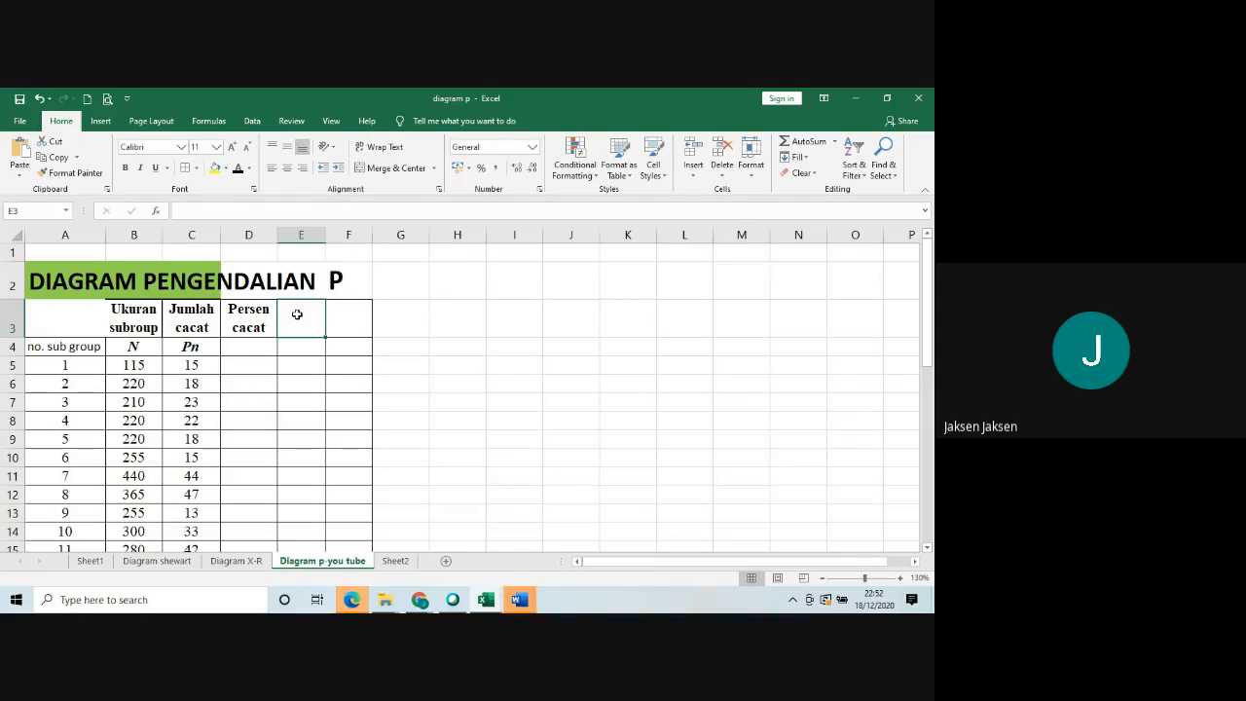
{"action": "type", "text": "BPA"}
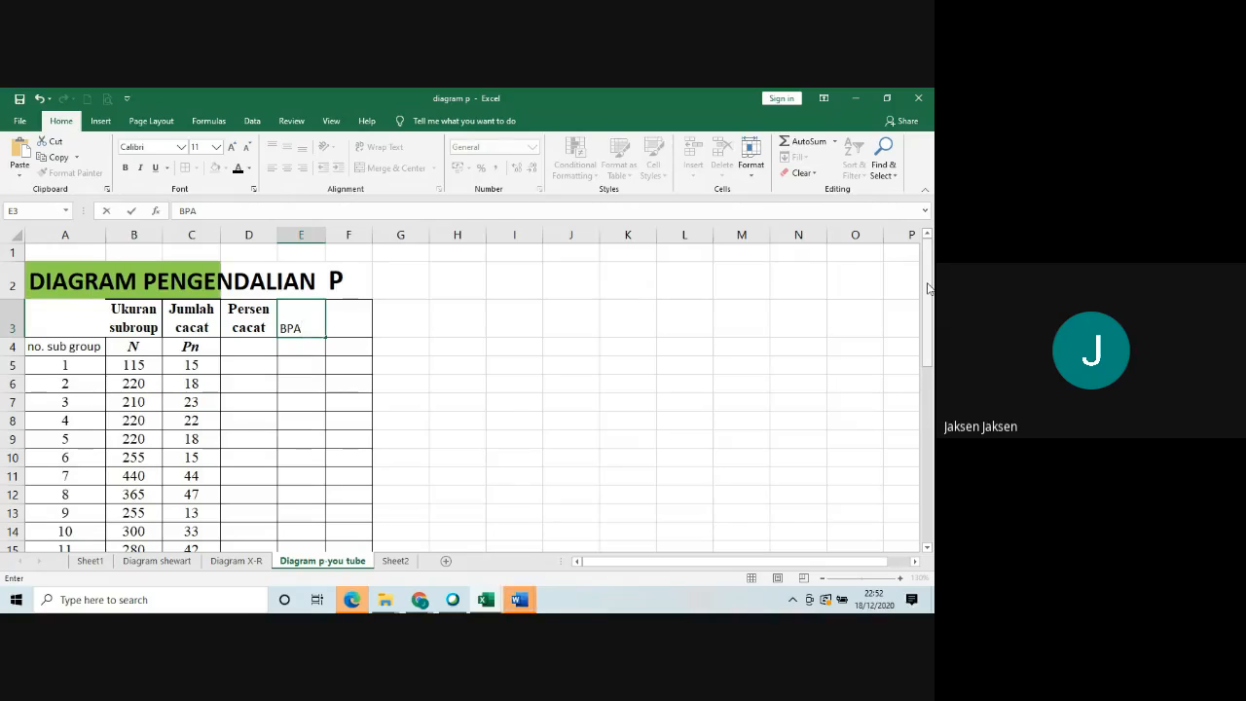
{"action": "left_click", "coordinate": [287, 309]}
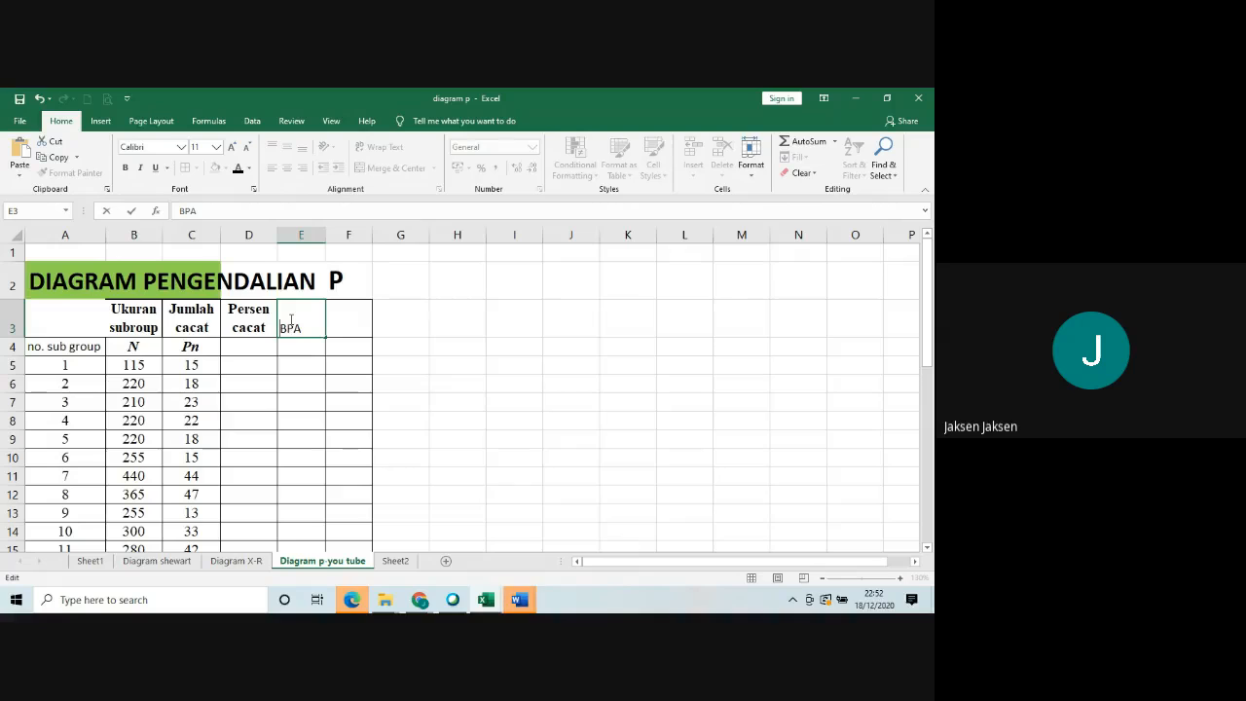
{"action": "type", "text": "ucl ATAU"}
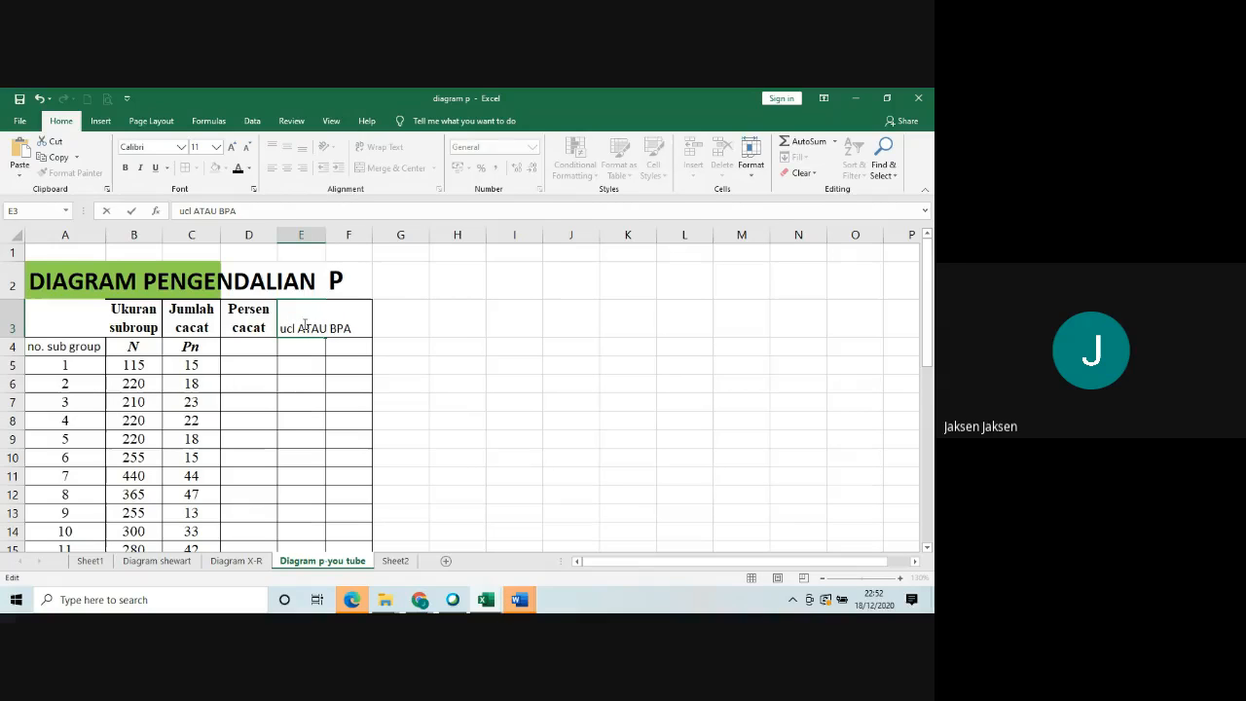
{"action": "left_click", "coordinate": [322, 234]}
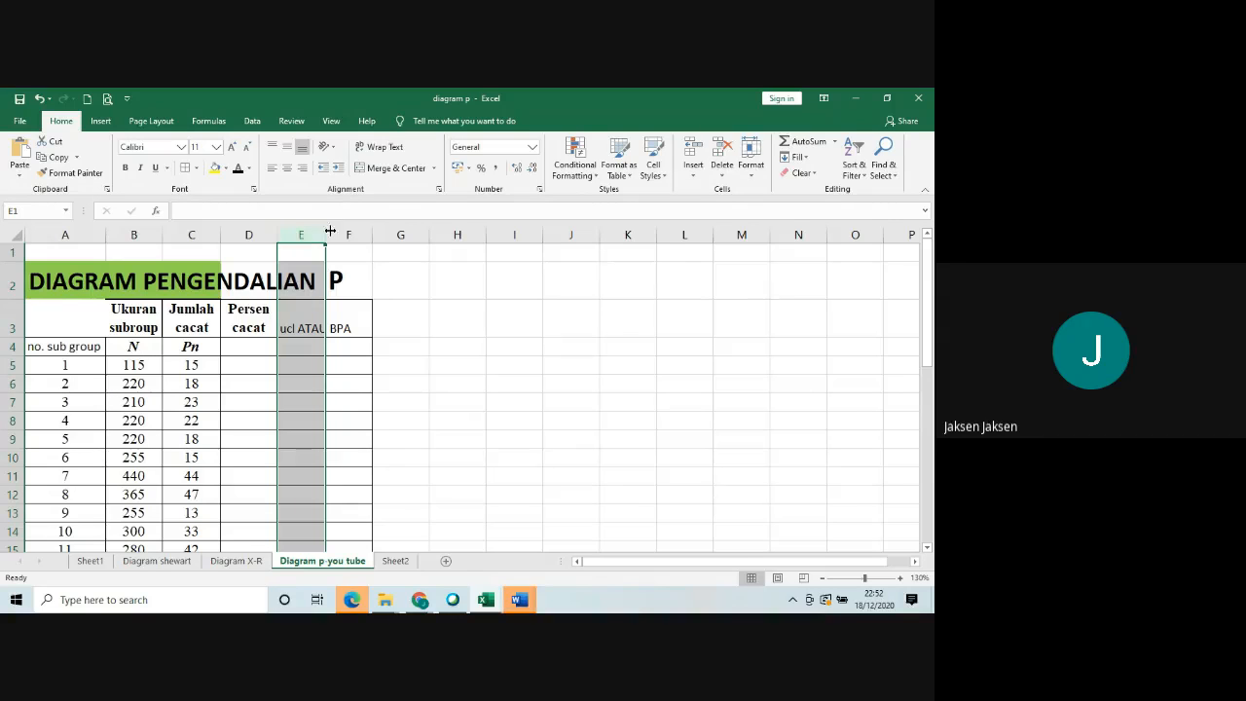
{"action": "left_click_drag", "start_coordinate": [325, 235], "coordinate": [358, 236]}
Widen column F and enter the header "LCL ATAU bpb" in cell F3.
{"action": "left_click", "coordinate": [383, 331]}
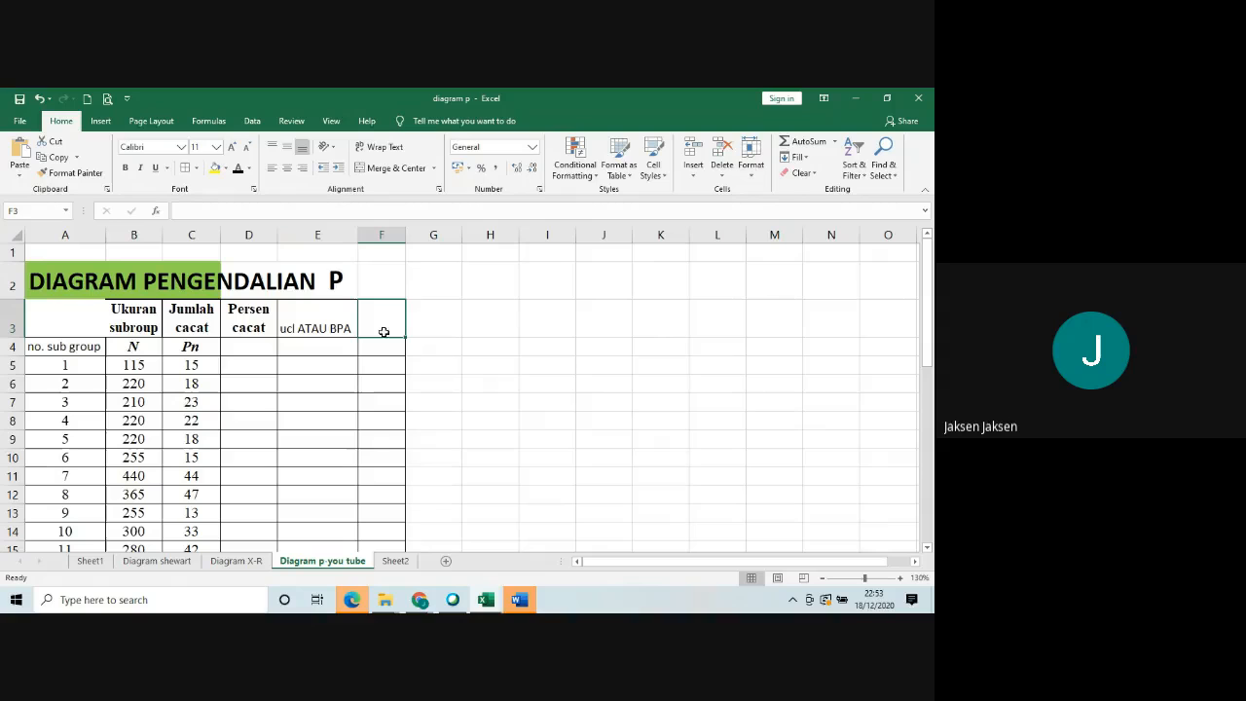
{"action": "left_click_drag", "start_coordinate": [407, 237], "coordinate": [450, 236]}
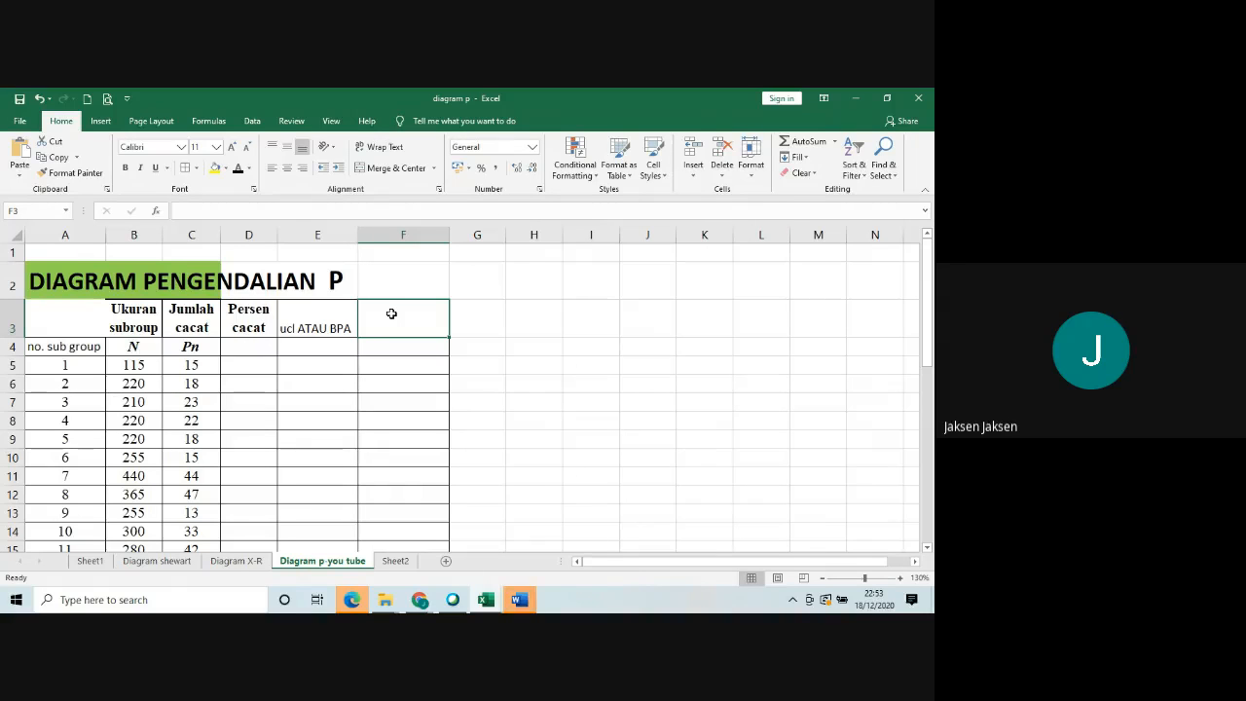
{"action": "type", "text": "LCL"}
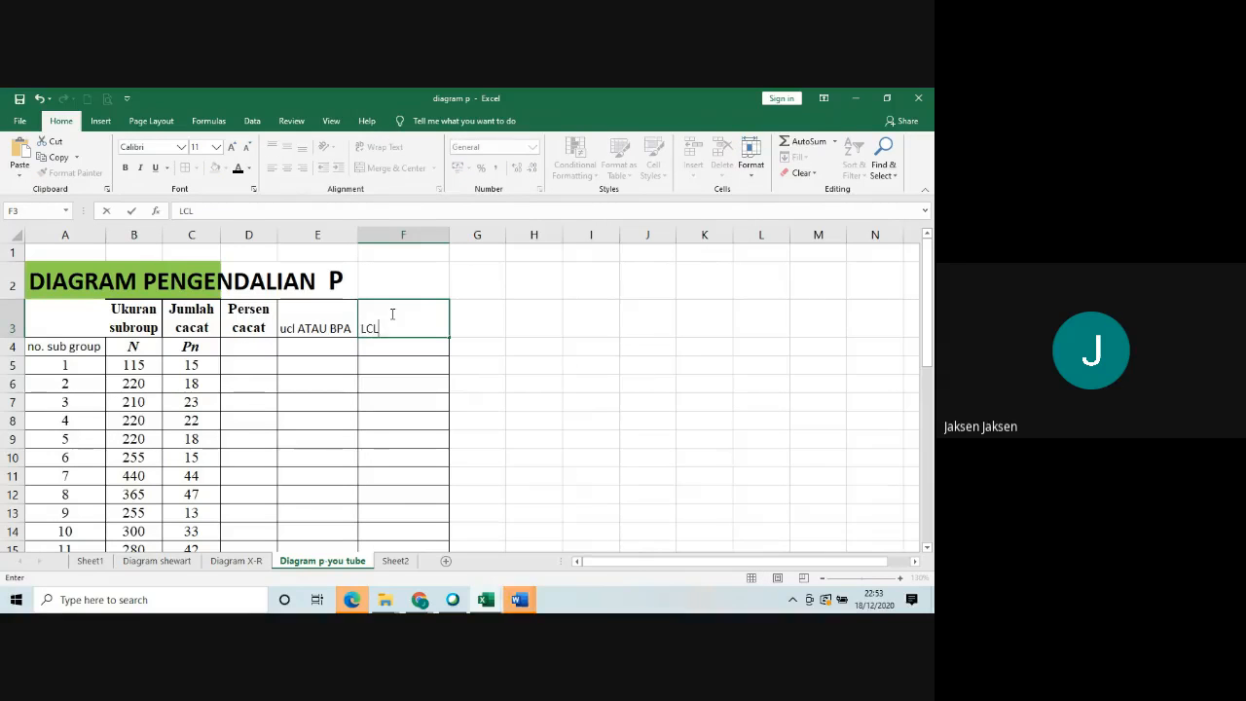
{"action": "type", "text": " ATAU bpb"}
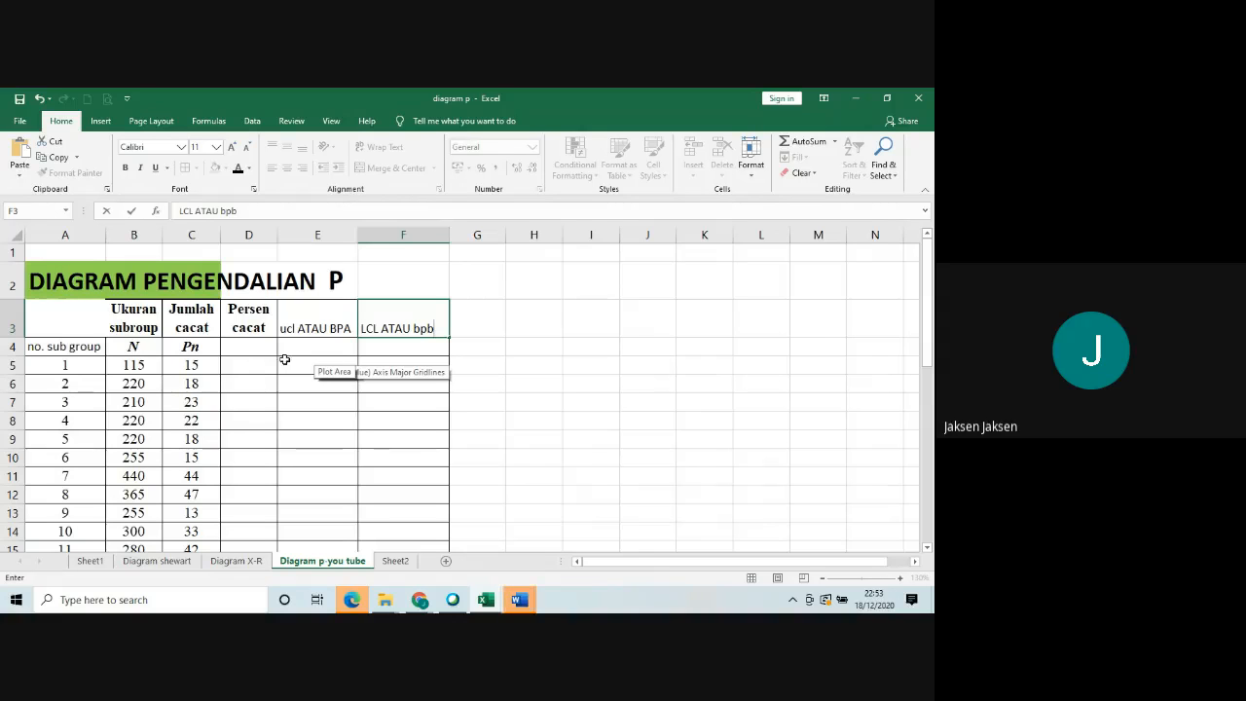
{"action": "left_click", "coordinate": [306, 348]}
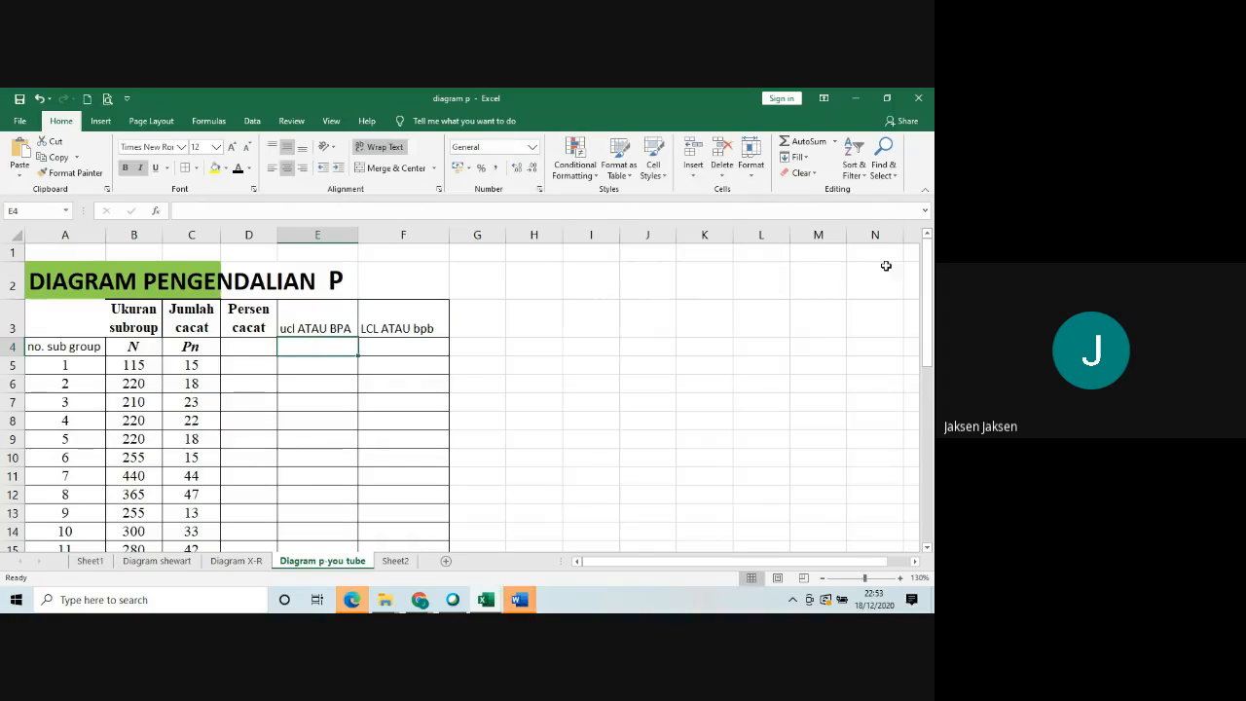
Correct the label of the second control limit formula in cell A37 to "BPb =".
{"action": "left_click_drag", "start_coordinate": [928, 278], "coordinate": [930, 444]}
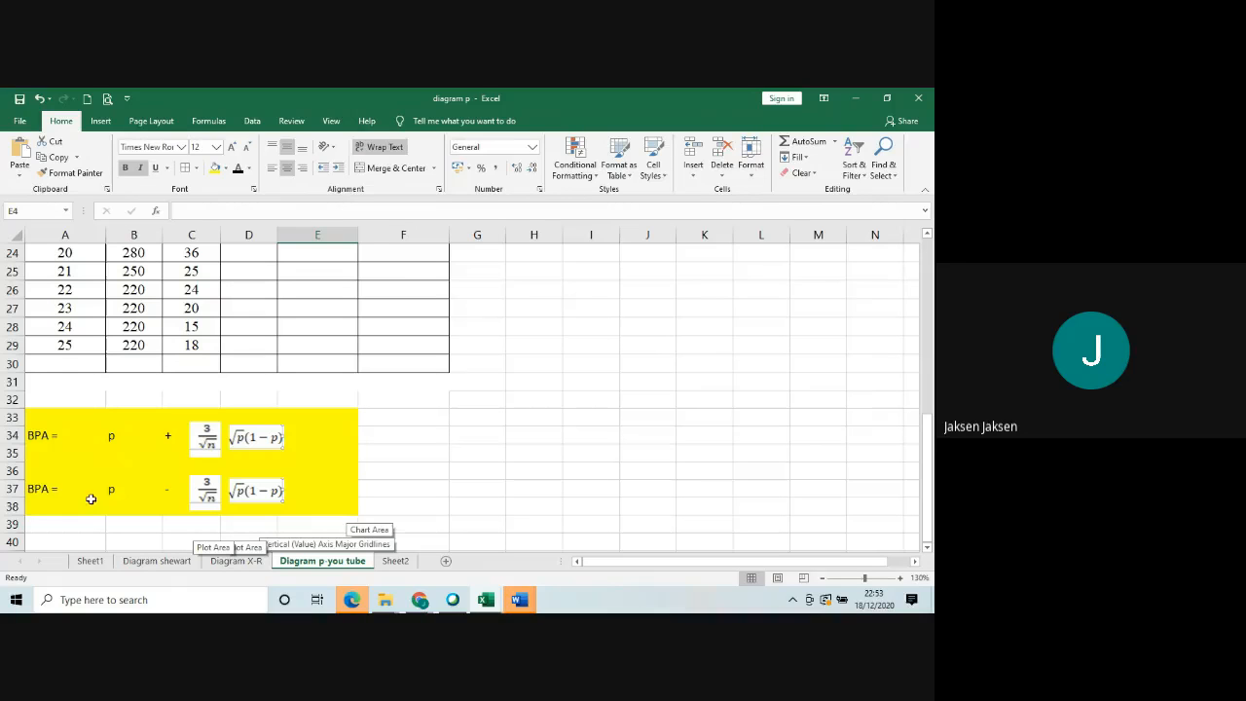
{"action": "left_click", "coordinate": [44, 489]}
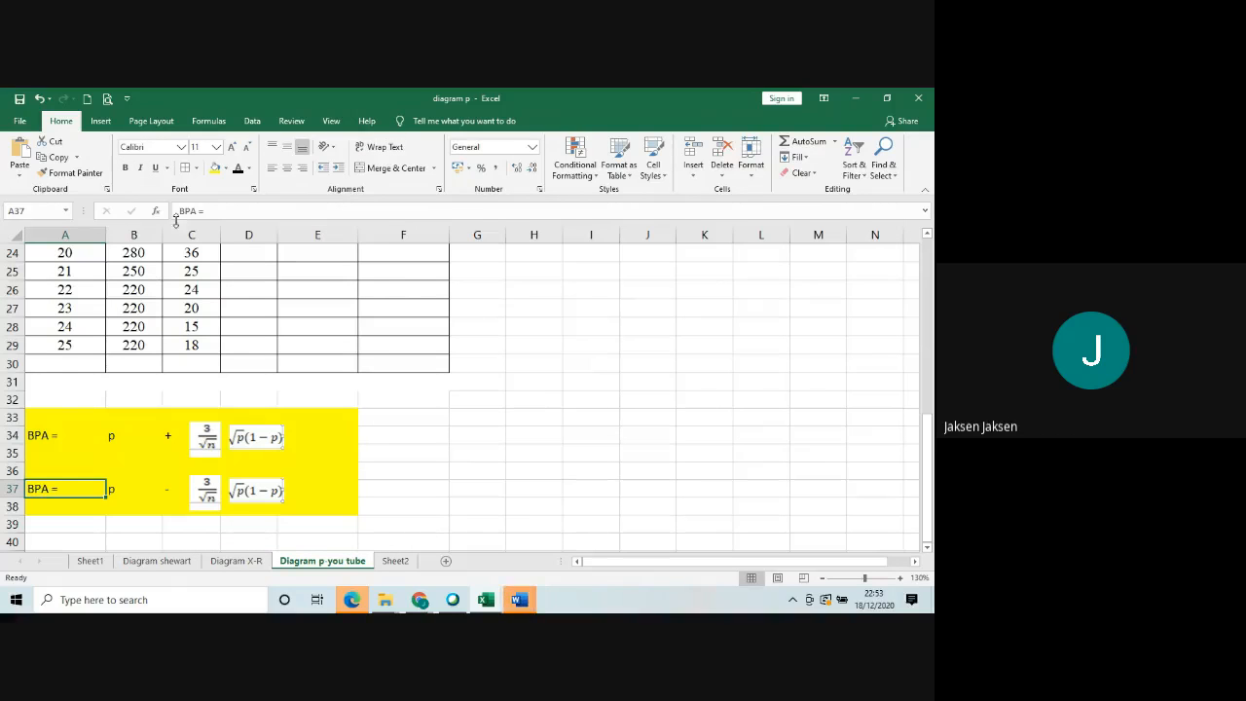
{"action": "left_click", "coordinate": [205, 211]}
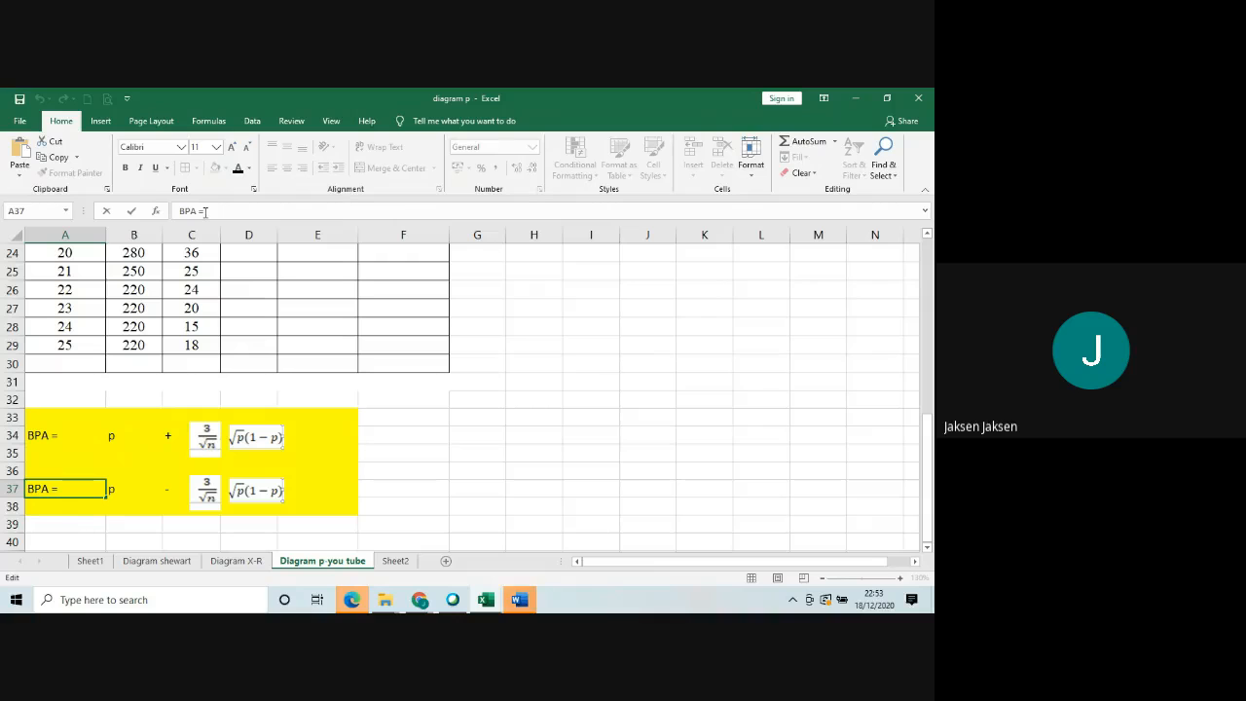
{"action": "key", "text": "BackSpace"}
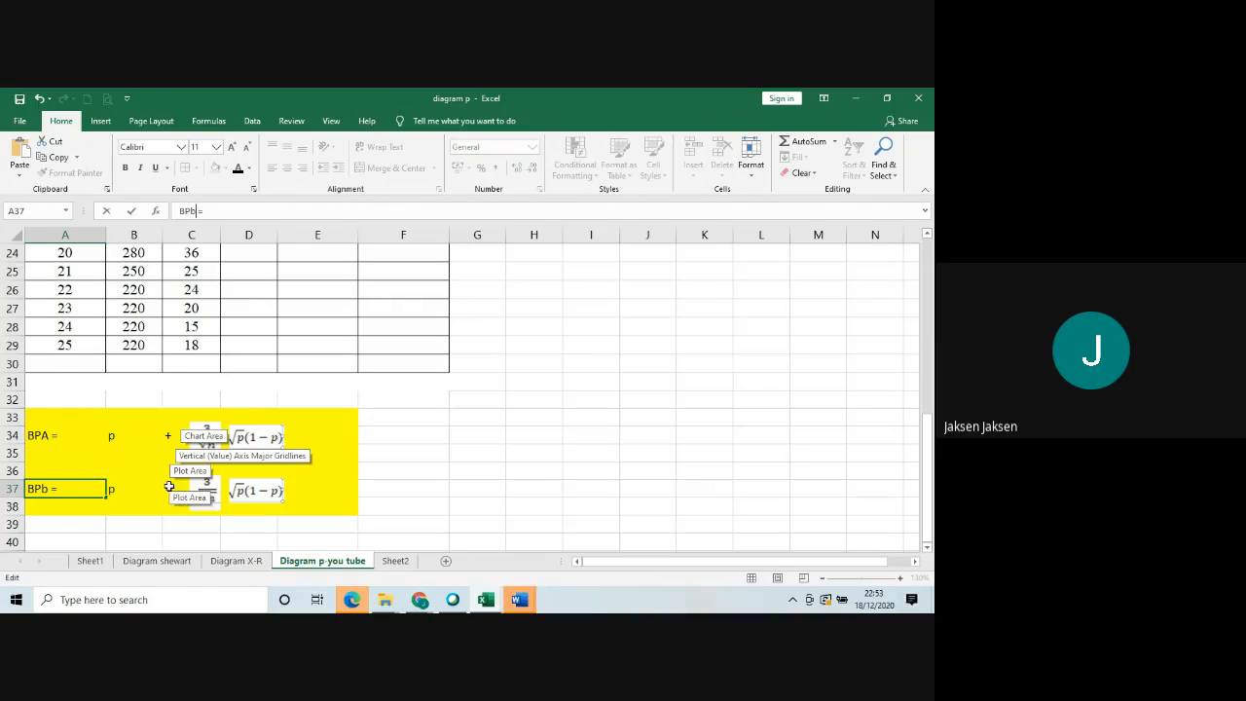
{"action": "left_click", "coordinate": [177, 381]}
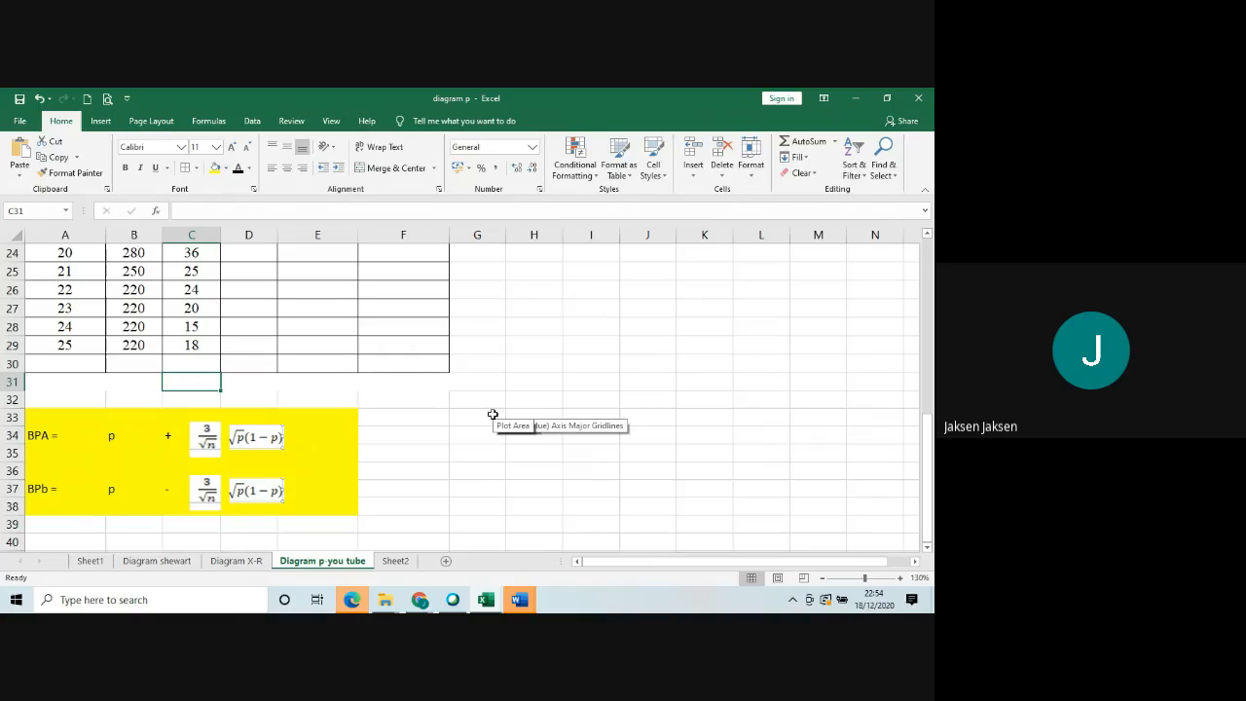
Label the empty row below subgroup 25 as "TOTAL" in cell A30.
{"action": "left_click", "coordinate": [74, 360]}
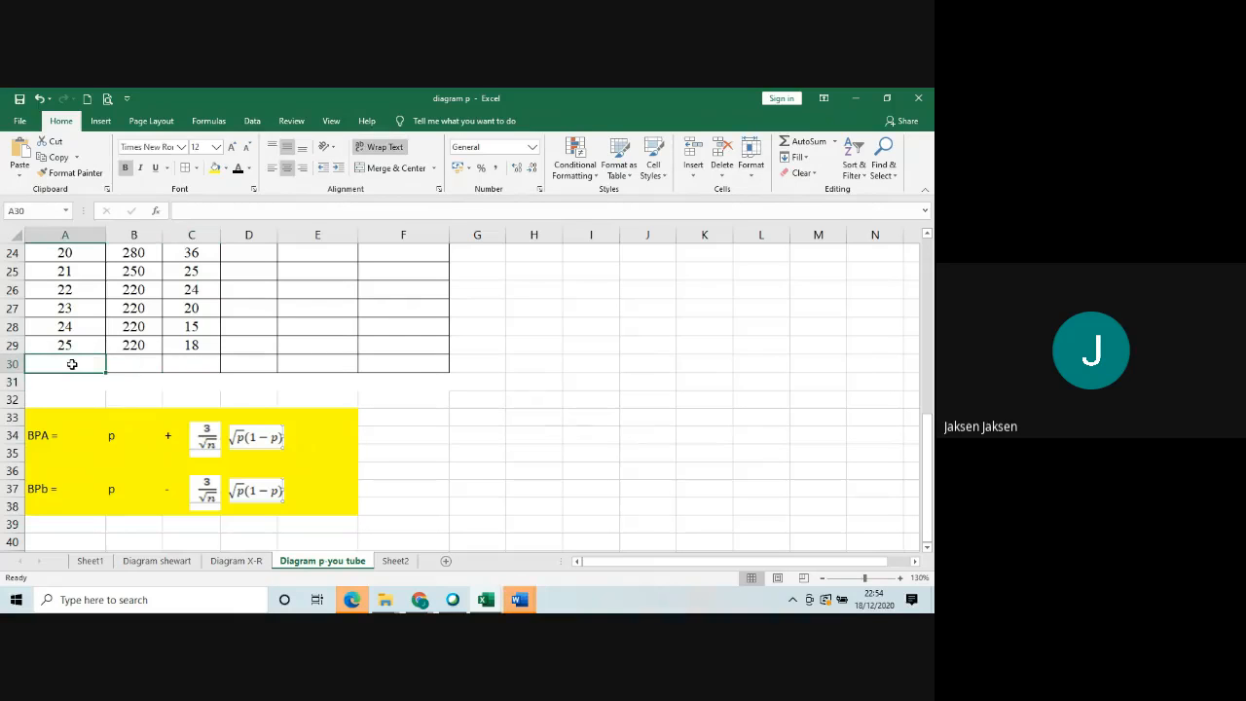
{"action": "type", "text": "tO"}
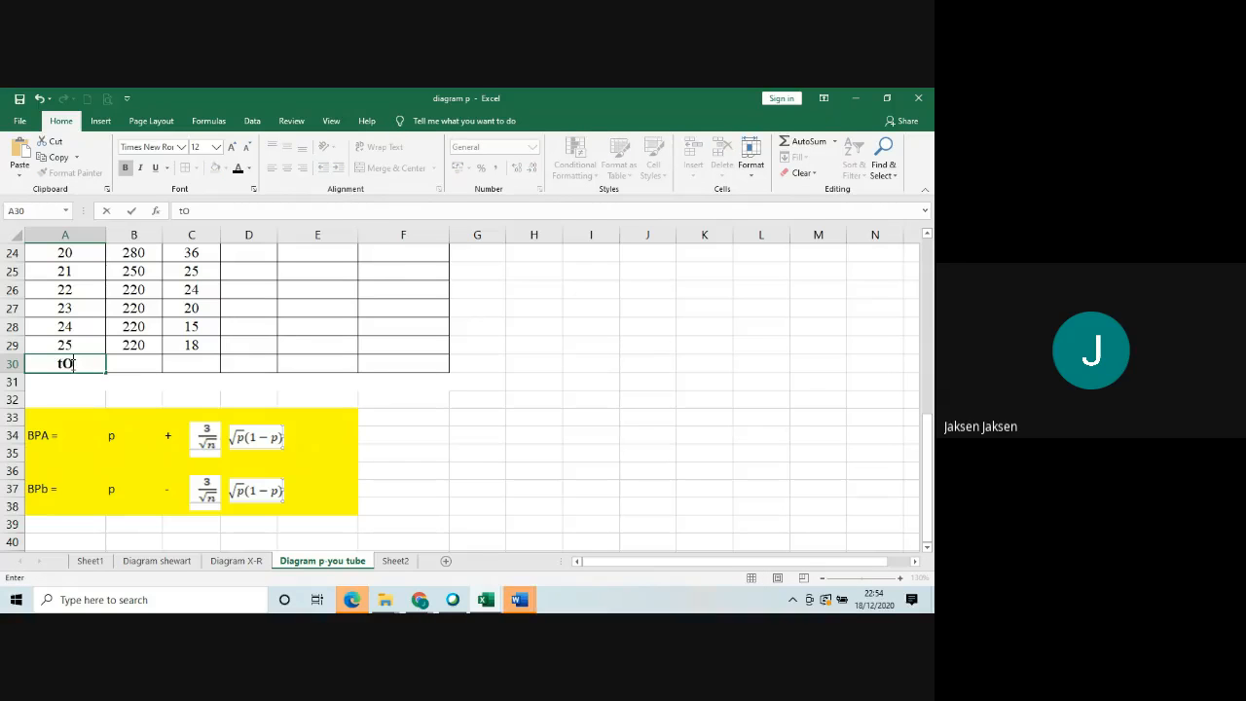
{"action": "type", "text": "TAL"}
{"action": "left_click_drag", "start_coordinate": [49, 363], "coordinate": [41, 365]}
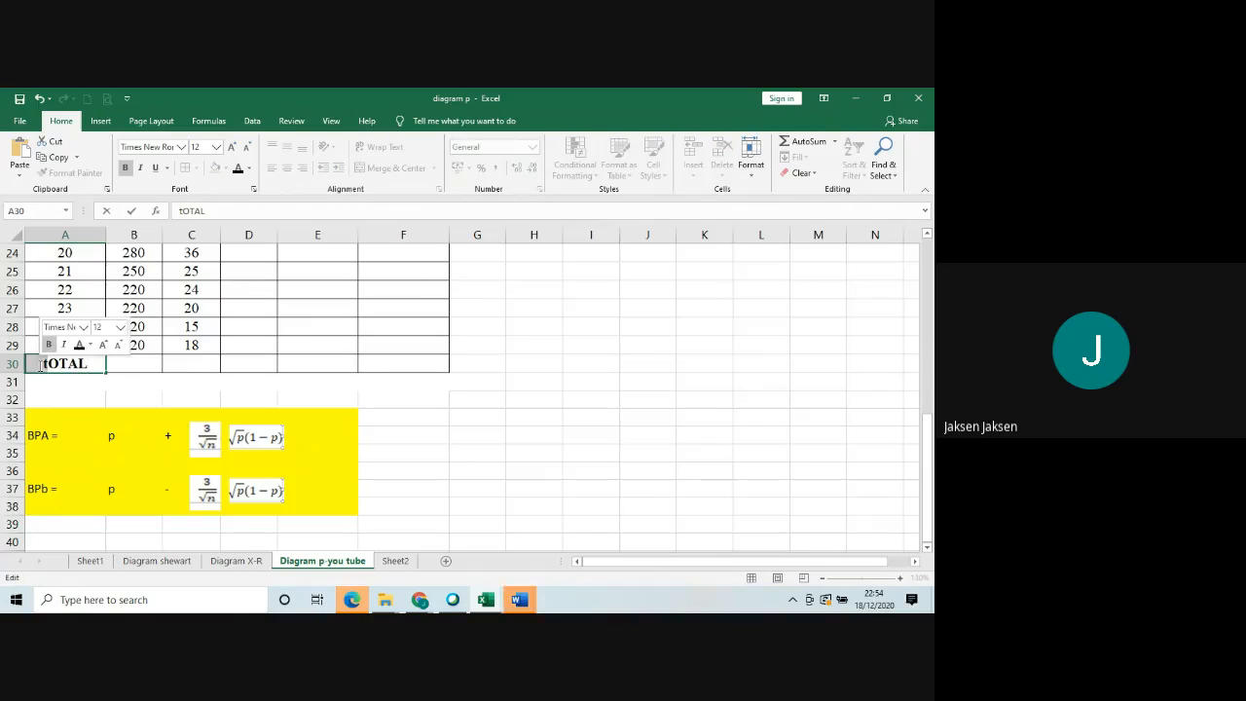
{"action": "key", "text": "BackSpace"}
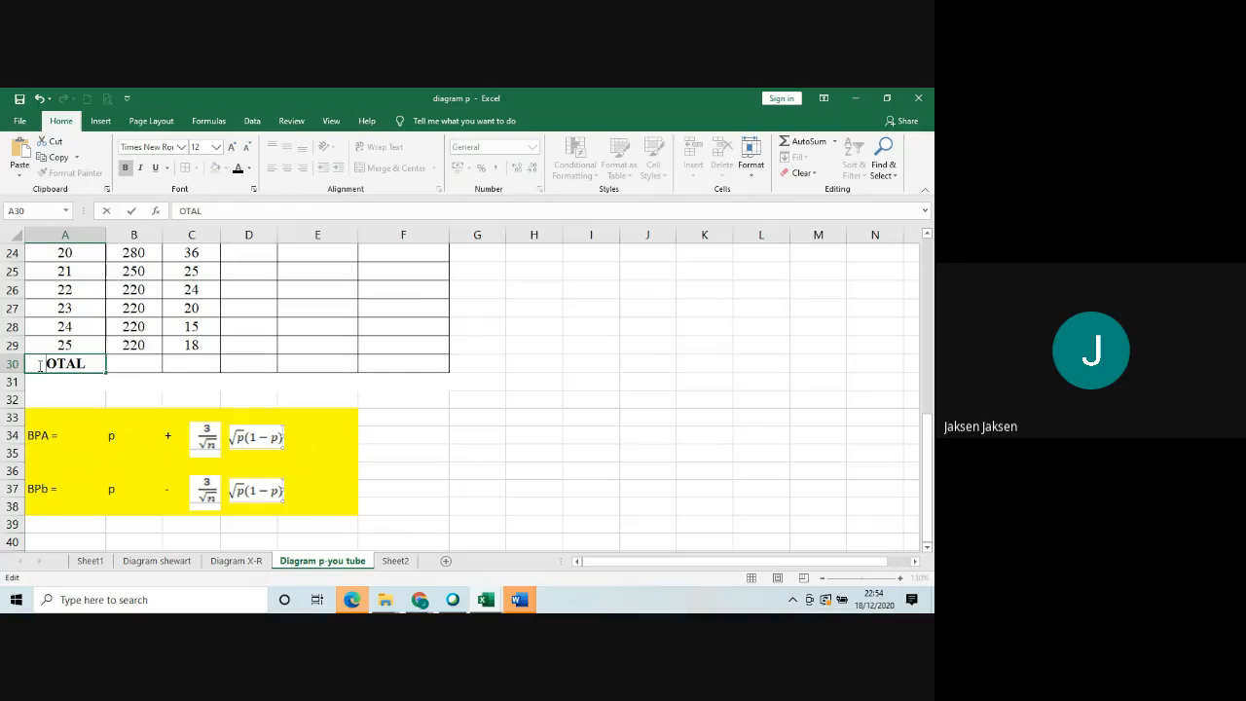
{"action": "type", "text": "T"}
Total the subgroup sizes in cell B30 with the formula =SUM(B5:B29).
{"action": "left_click", "coordinate": [143, 365]}
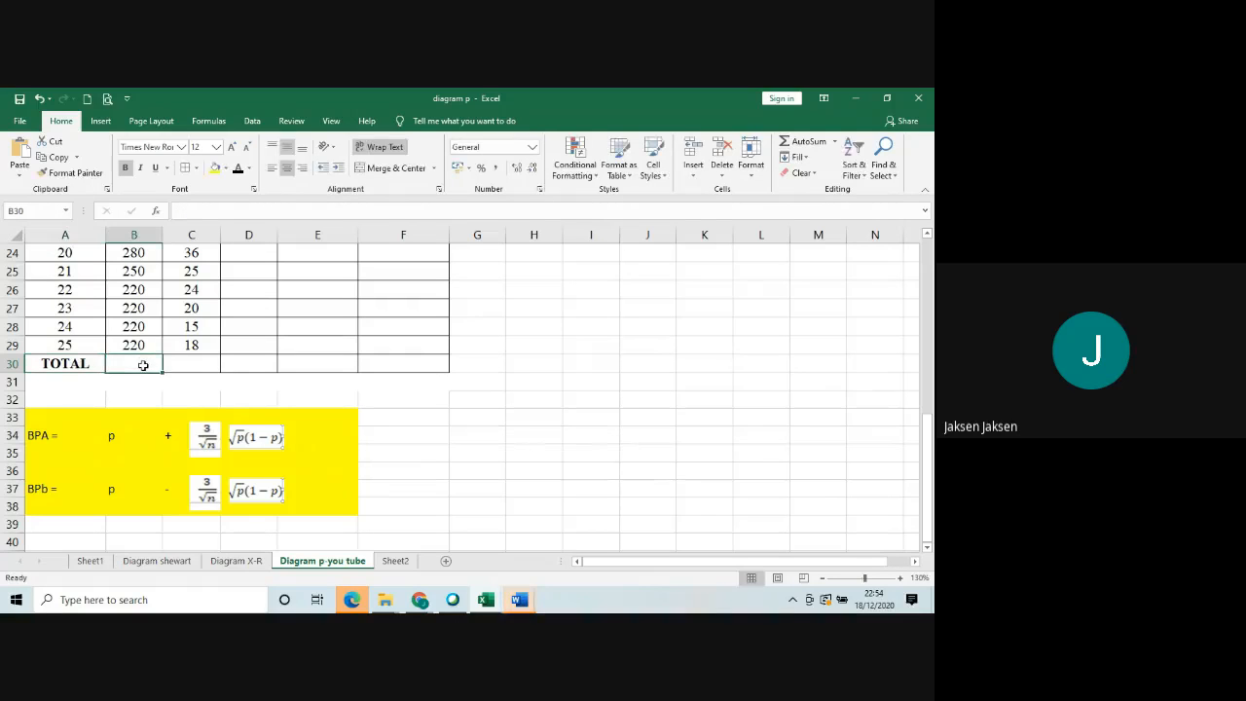
{"action": "left_click", "coordinate": [836, 142]}
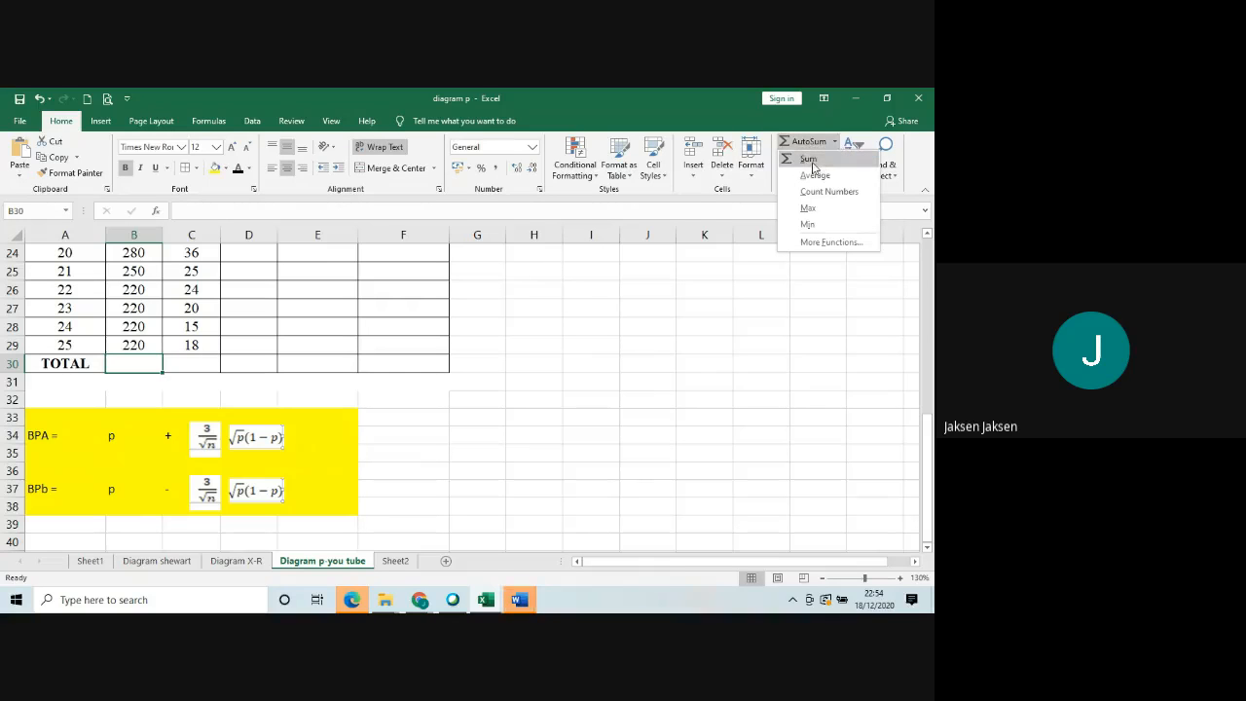
{"action": "left_click", "coordinate": [809, 159]}
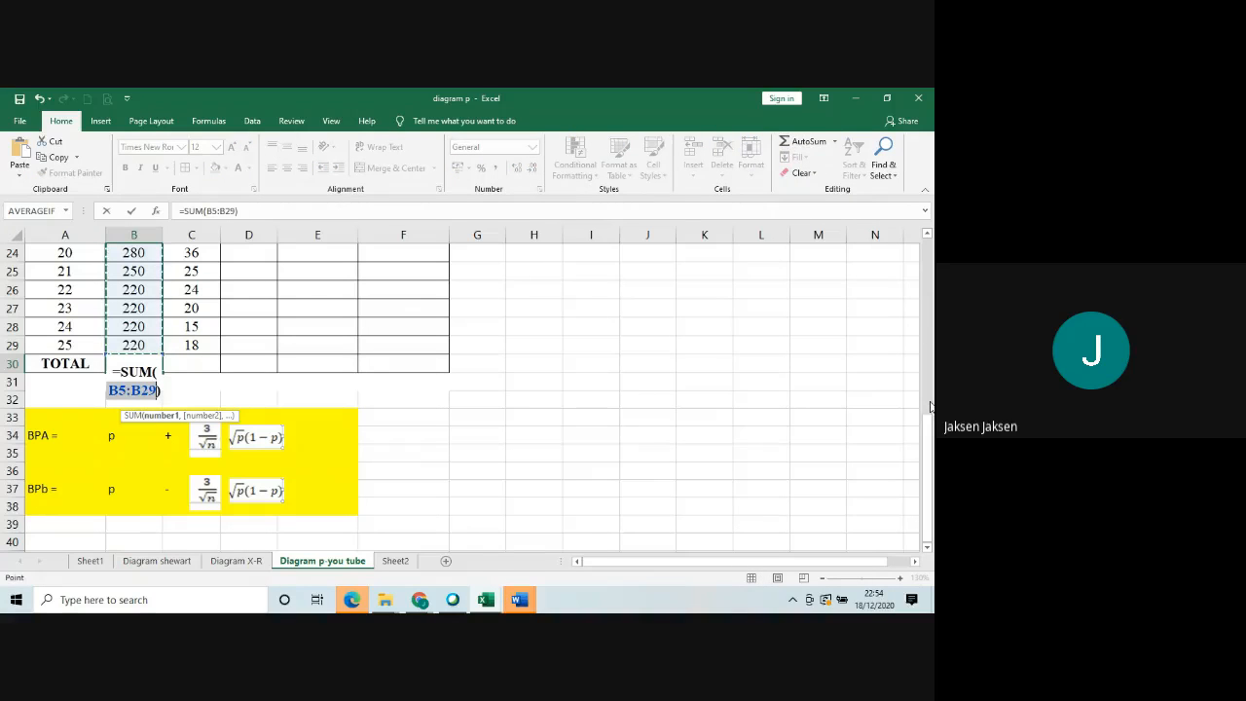
{"action": "left_click_drag", "start_coordinate": [928, 433], "coordinate": [915, 260]}
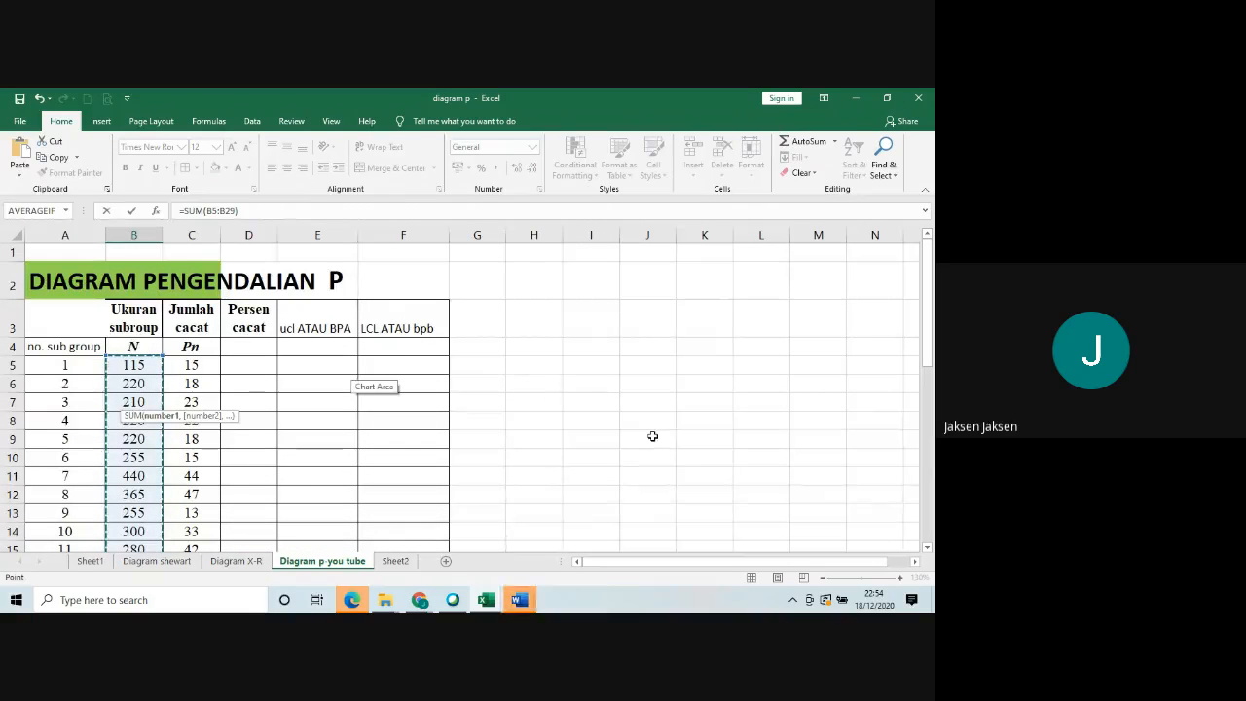
{"action": "key", "text": "Return"}
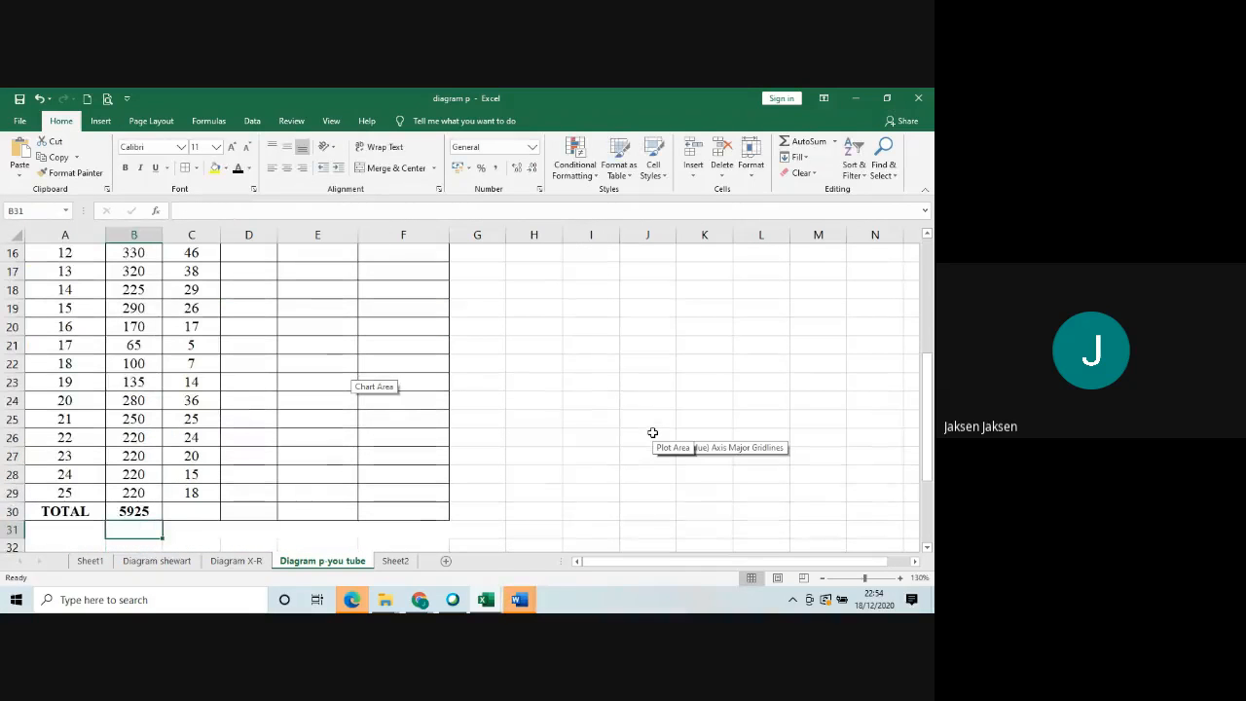
Copy the sum formula from B30 into C30 and D30 of the TOTAL row.
{"action": "left_click", "coordinate": [187, 513]}
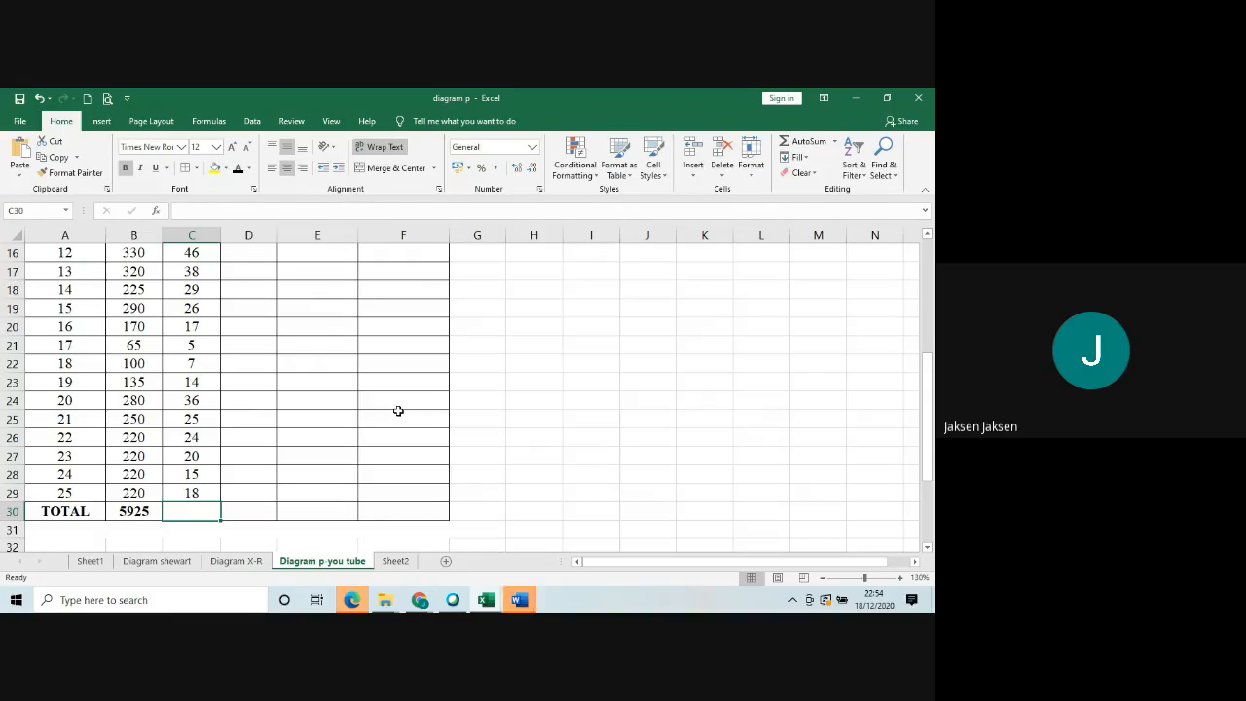
{"action": "mouse_move", "coordinate": [927, 437]}
{"action": "left_mouse_down"}
{"action": "mouse_move", "coordinate": [927, 384]}
{"action": "mouse_move", "coordinate": [927, 445]}
{"action": "left_mouse_up"}
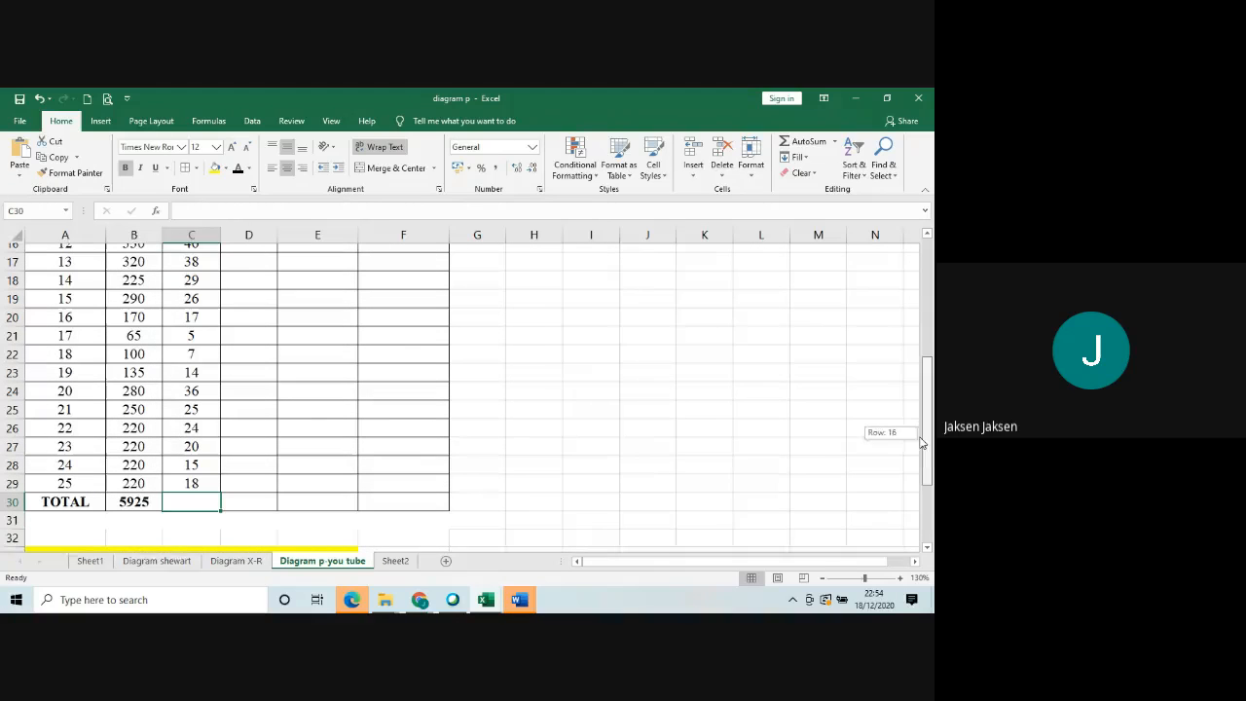
{"action": "left_click", "coordinate": [121, 495]}
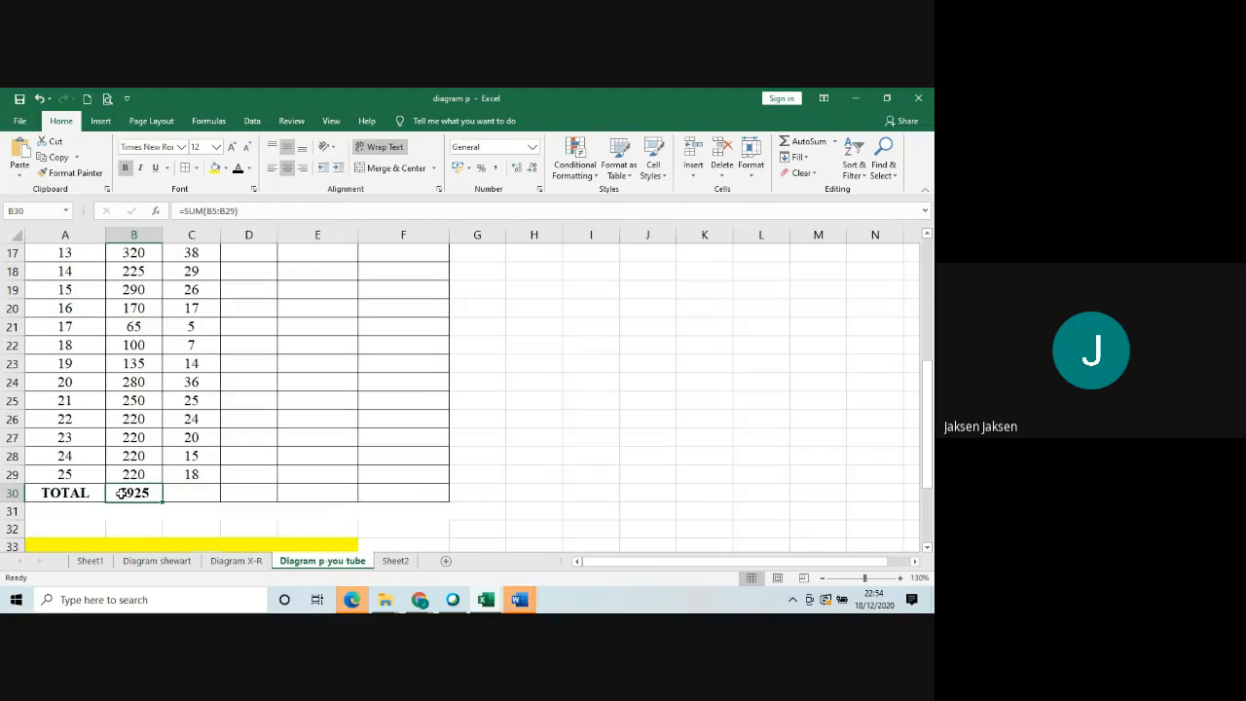
{"action": "key", "text": "ctrl+c"}
{"action": "key", "text": "Right"}
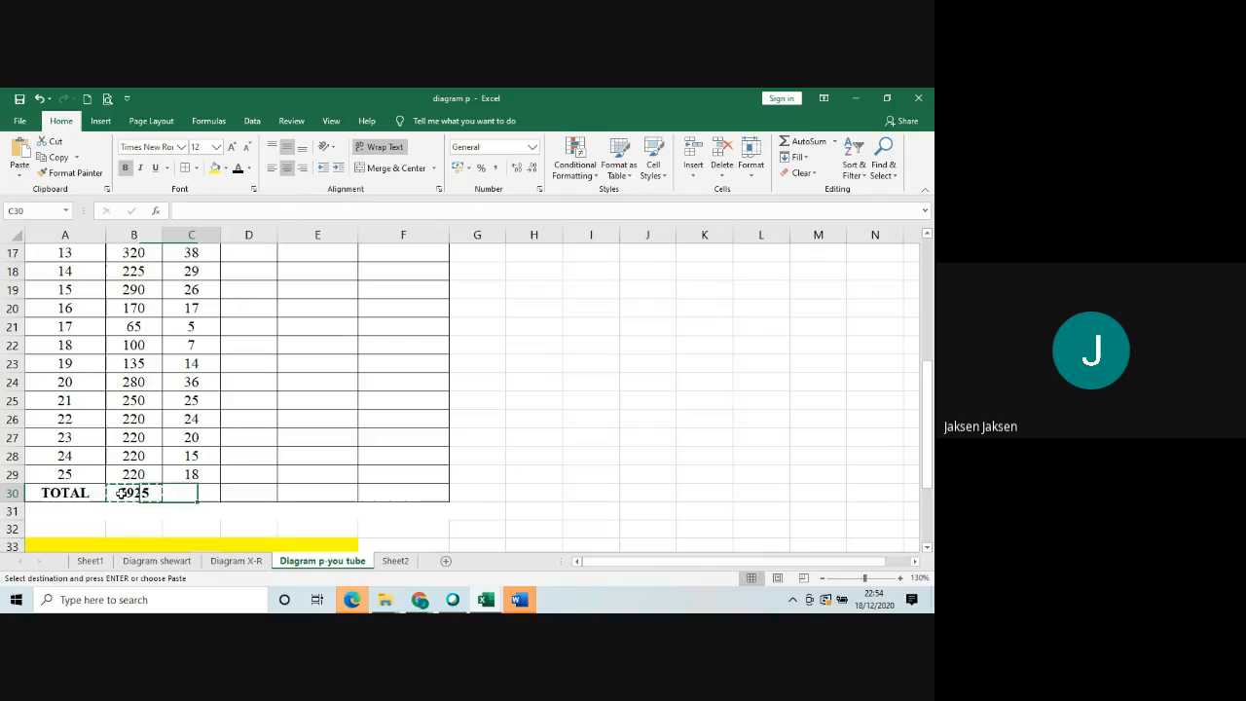
{"action": "key", "text": "shift+Right"}
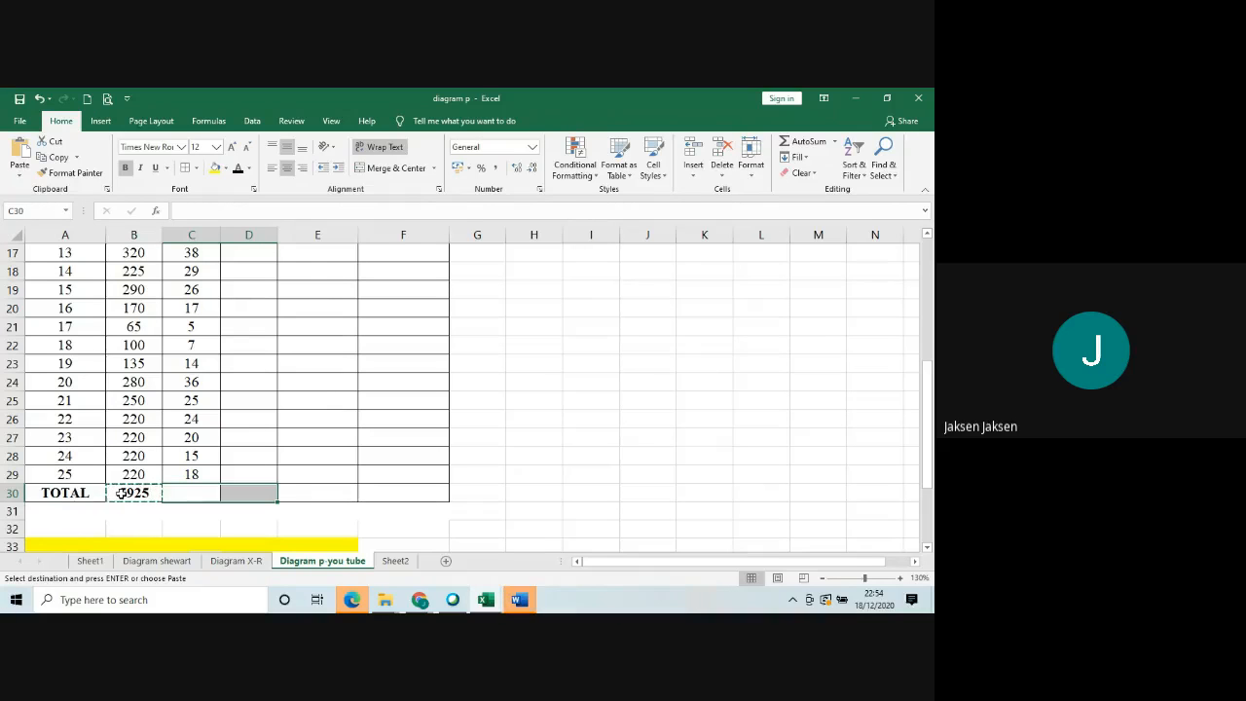
{"action": "key", "text": "ctrl+v"}
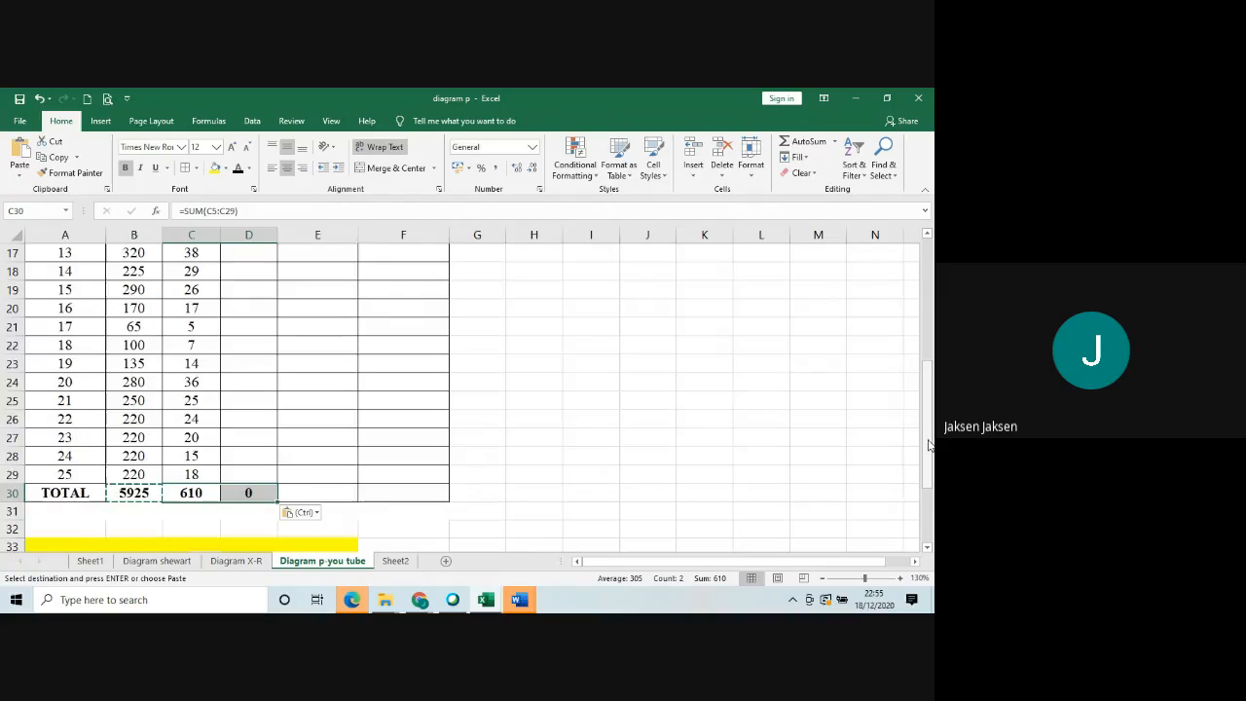
Enter the symbol "P%" in cell D4 under the "Persen cacat" heading.
{"action": "left_click_drag", "start_coordinate": [929, 444], "coordinate": [931, 309]}
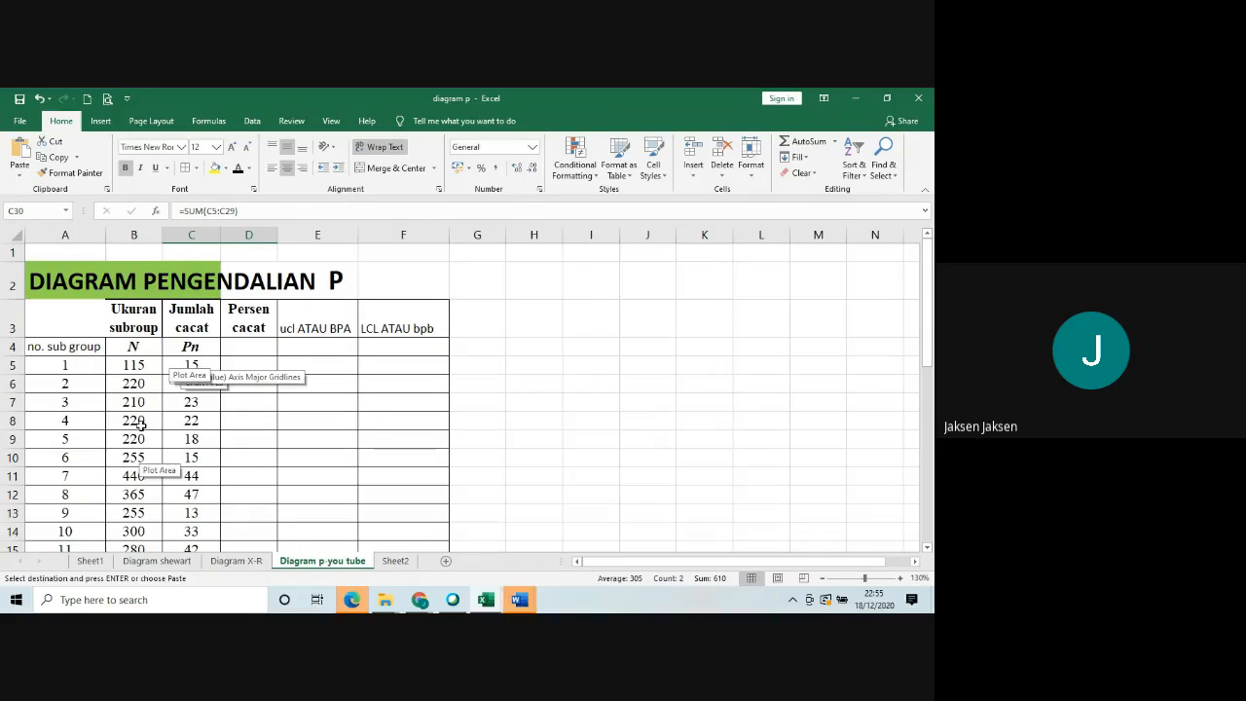
{"action": "mouse_move", "coordinate": [929, 336]}
{"action": "left_mouse_down"}
{"action": "mouse_move", "coordinate": [932, 467]}
{"action": "mouse_move", "coordinate": [933, 311]}
{"action": "left_mouse_up"}
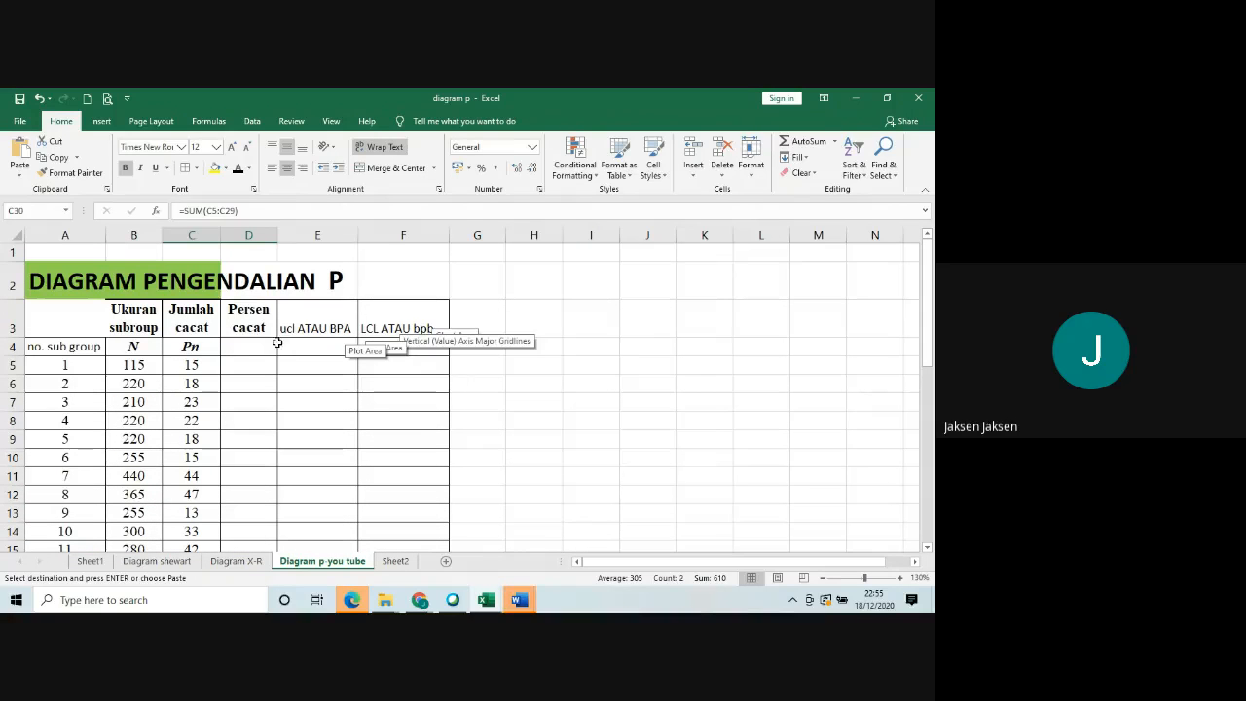
{"action": "left_click", "coordinate": [249, 346]}
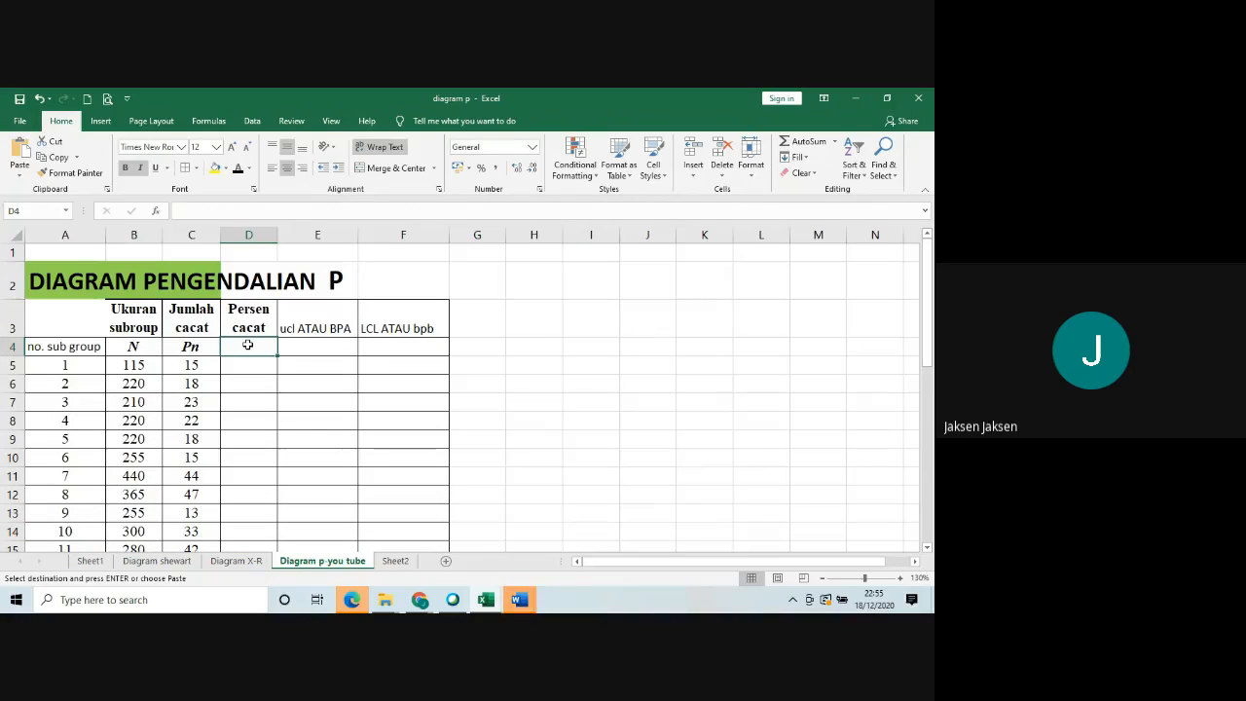
{"action": "double_click", "coordinate": [248, 345]}
{"action": "key", "text": "ctrl+v"}
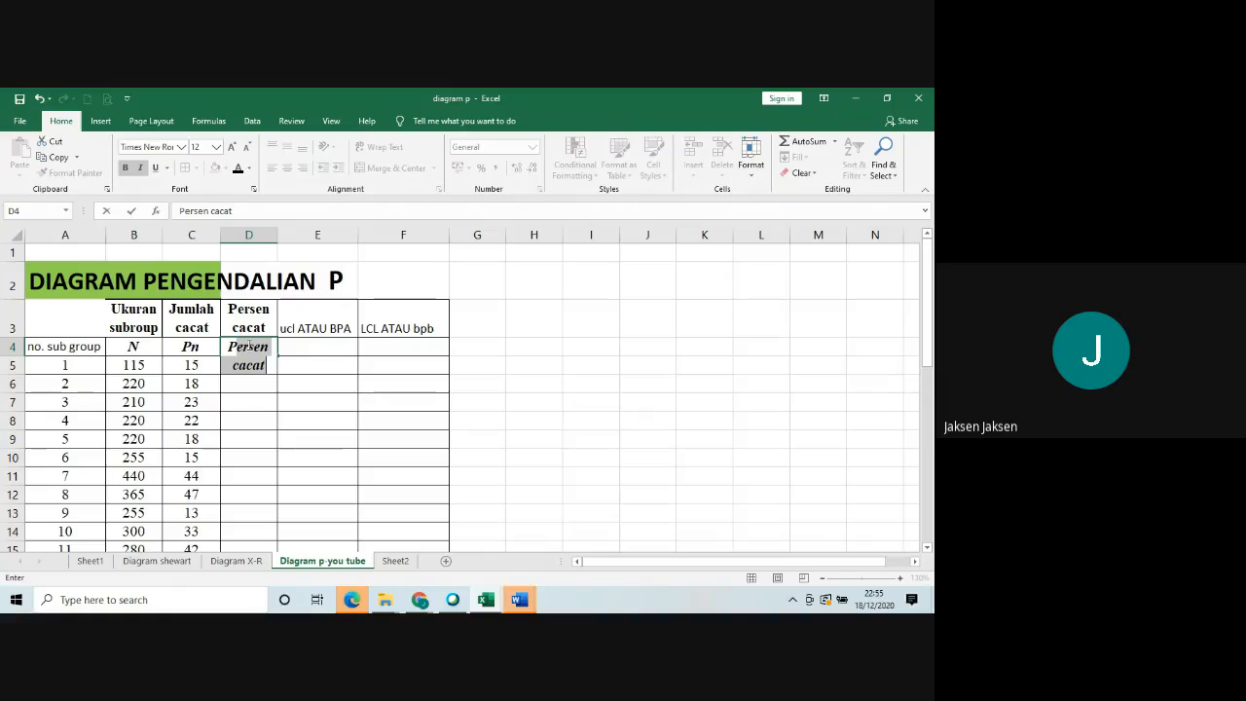
{"action": "type", "text": "P%"}
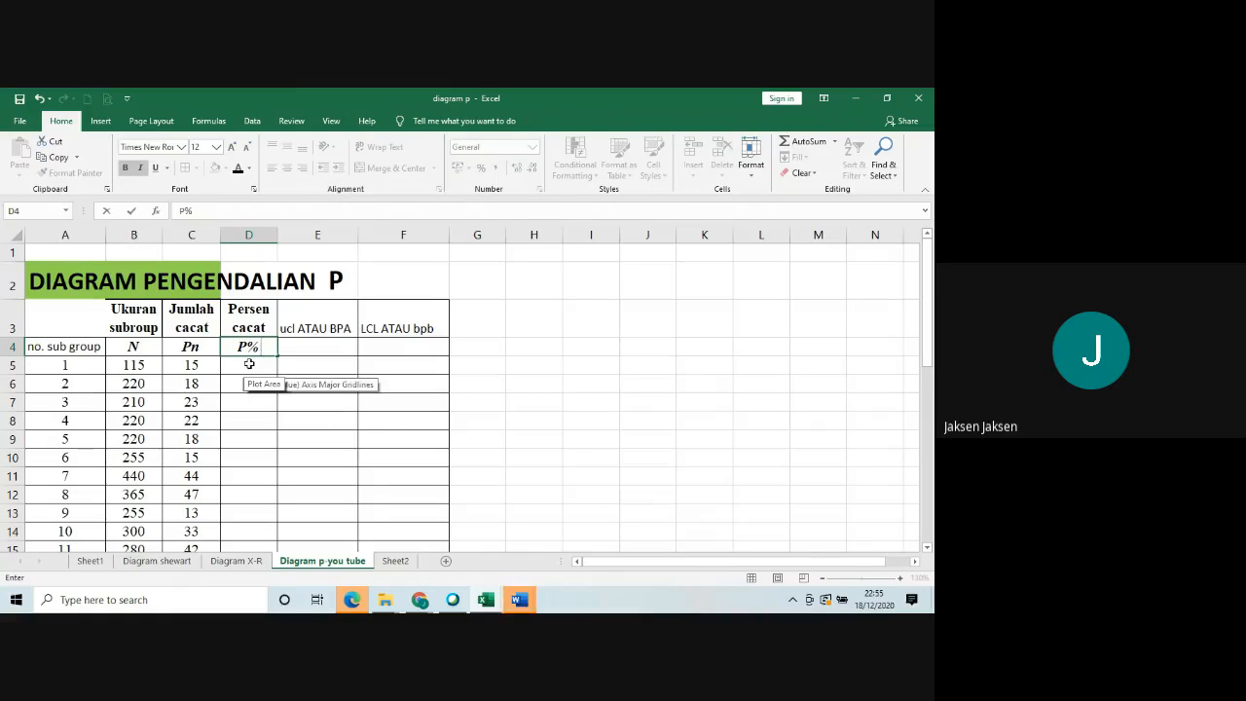
{"action": "key", "text": "Return"}
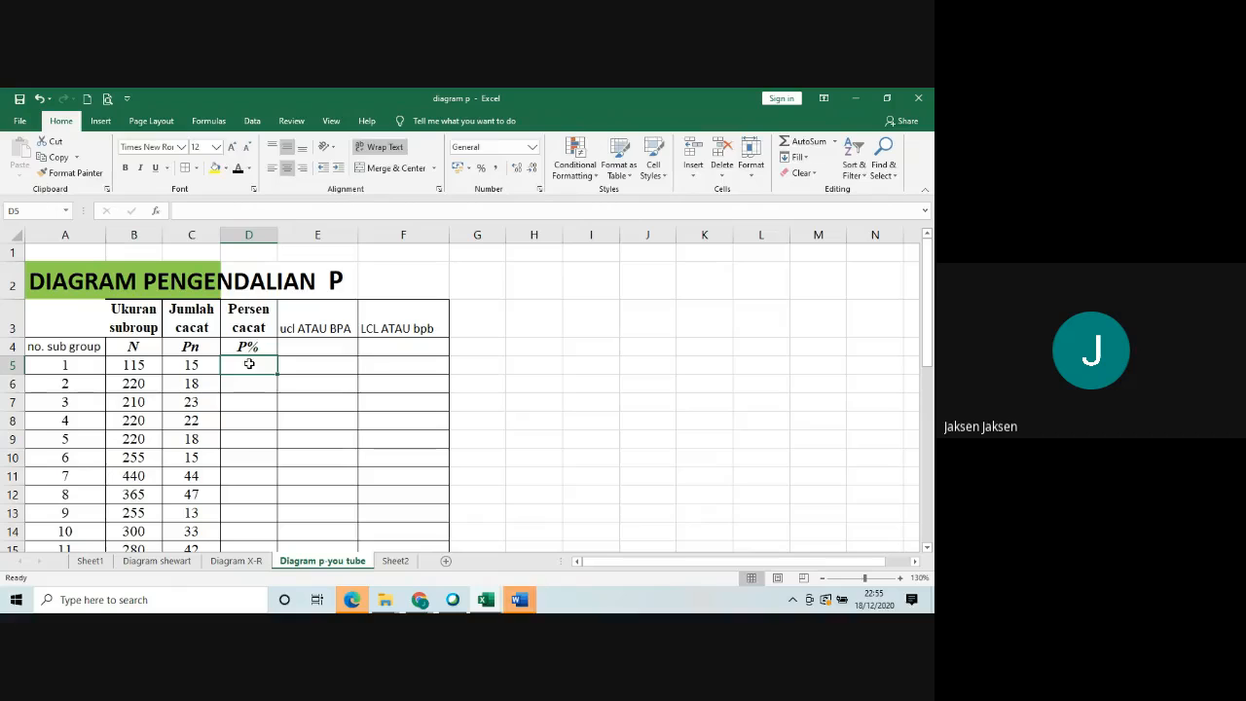
Calculate the percent defective of subgroup 1 in cell D5 with the formula =(C5/B5)*100.
{"action": "type", "text": "="}
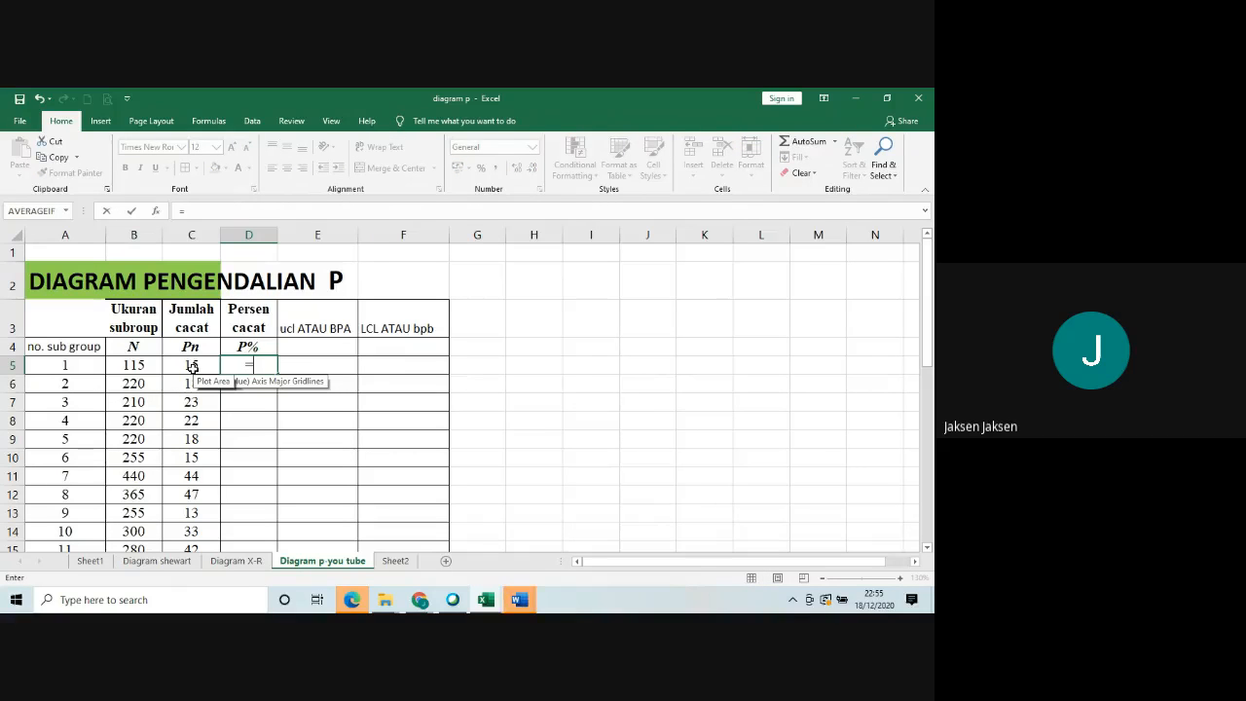
{"action": "type", "text": "("}
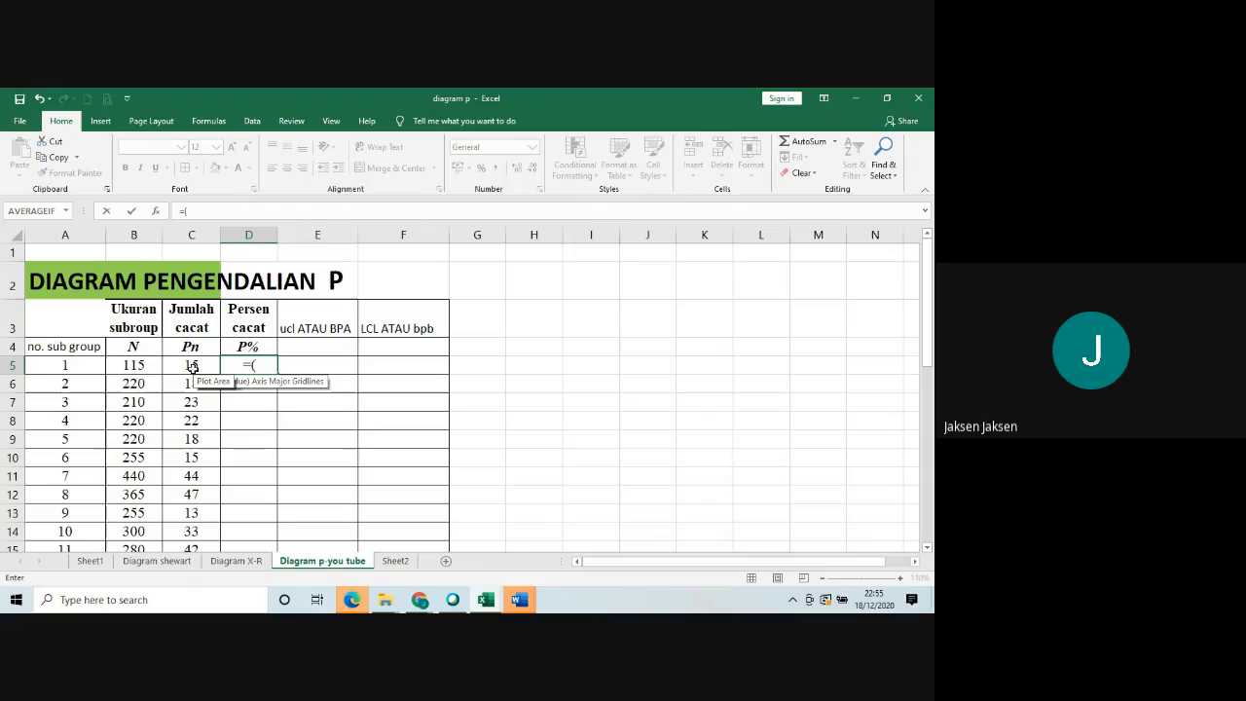
{"action": "left_click", "coordinate": [192, 366]}
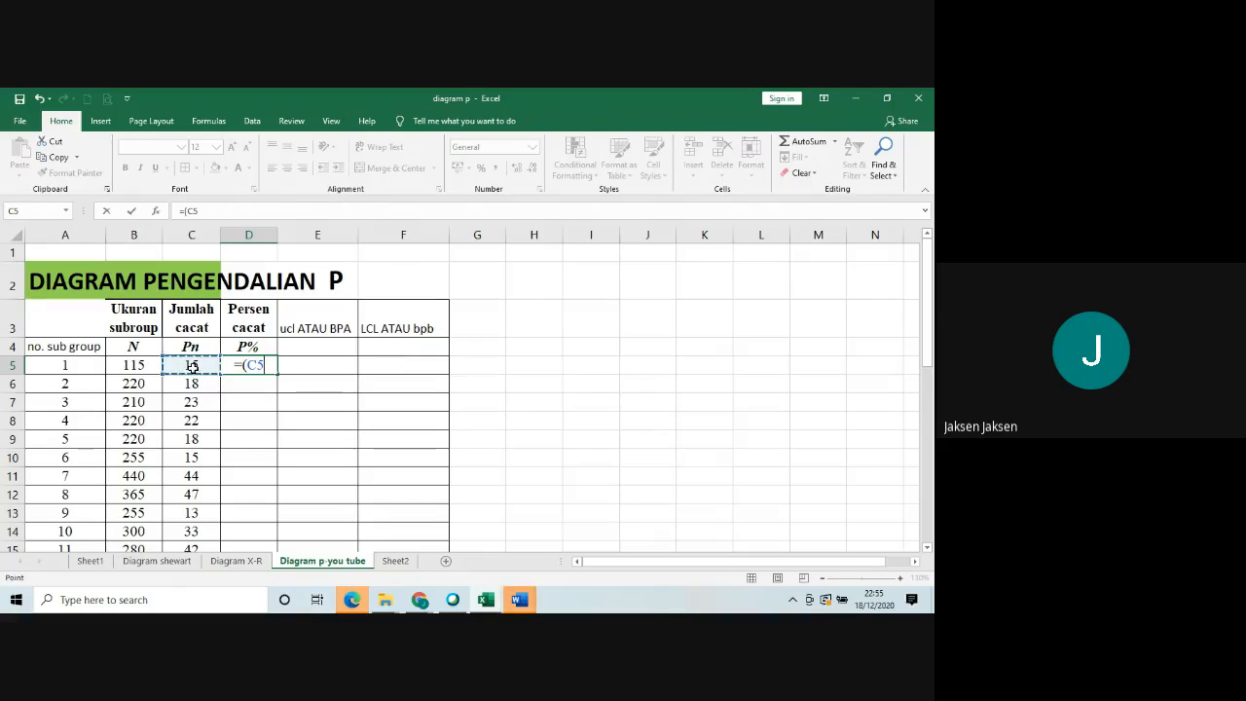
{"action": "type", "text": "/"}
{"action": "left_click", "coordinate": [133, 364]}
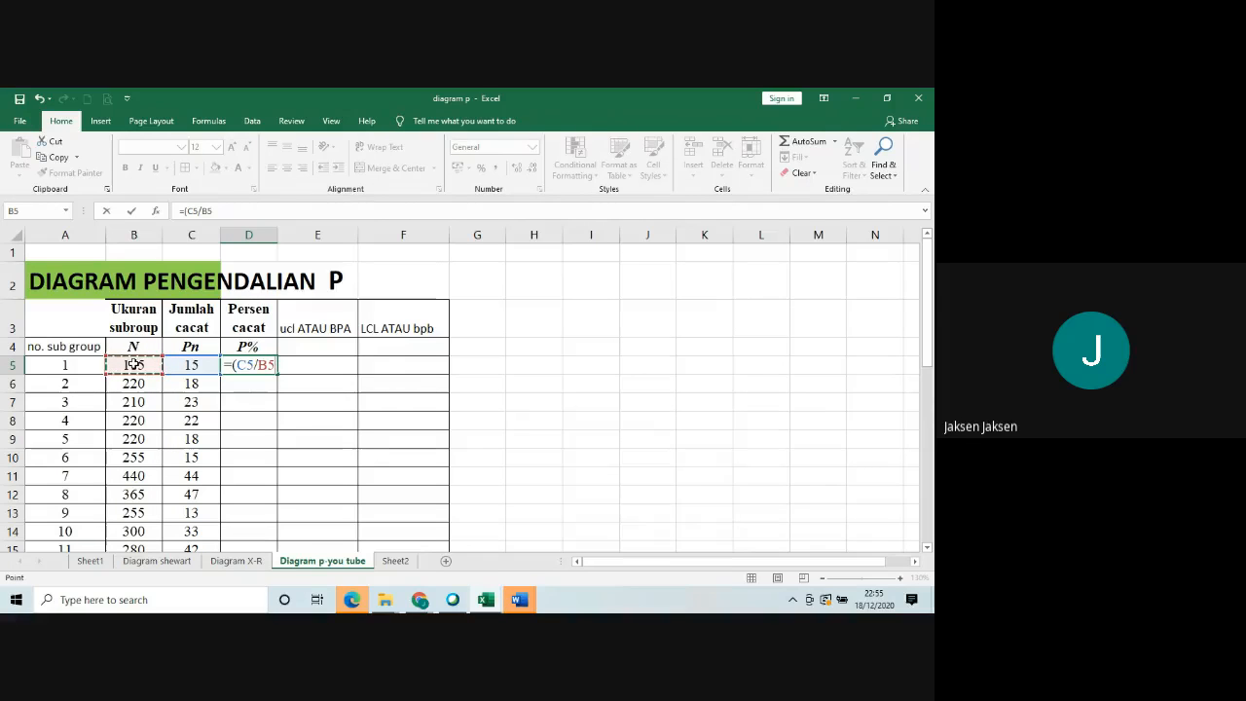
{"action": "type", "text": ")"}
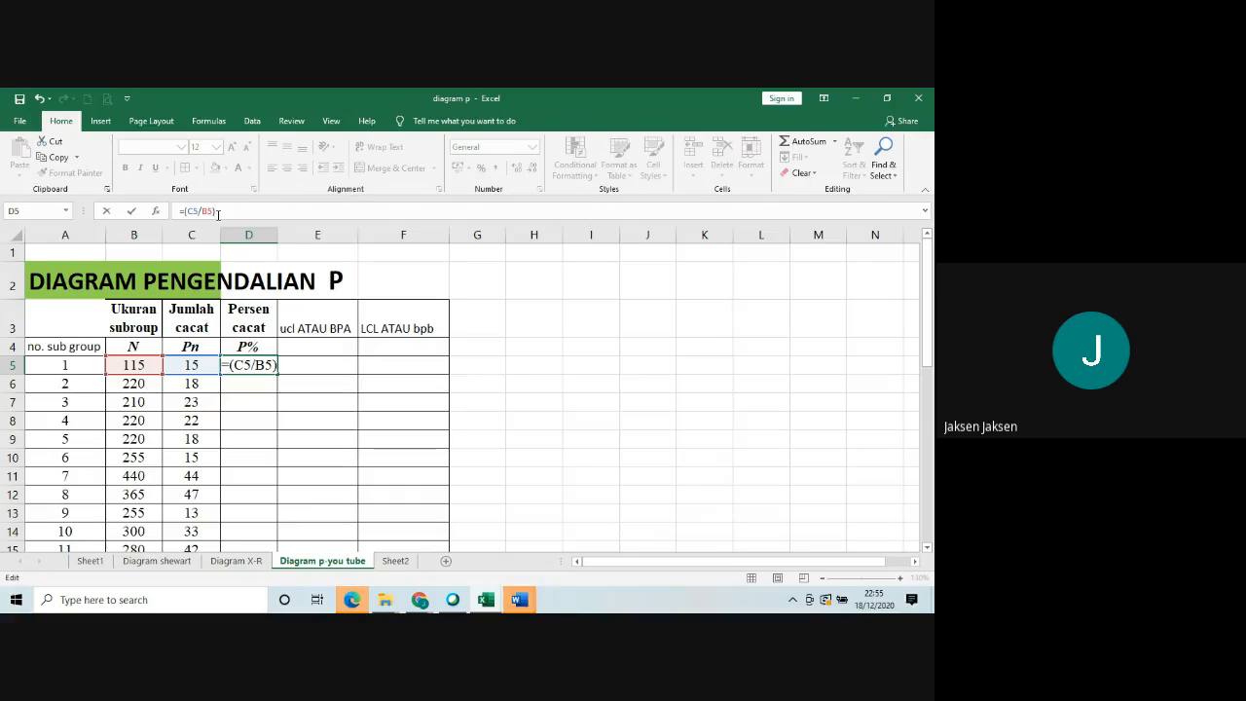
{"action": "type", "text": "*100"}
{"action": "key", "text": "Return"}
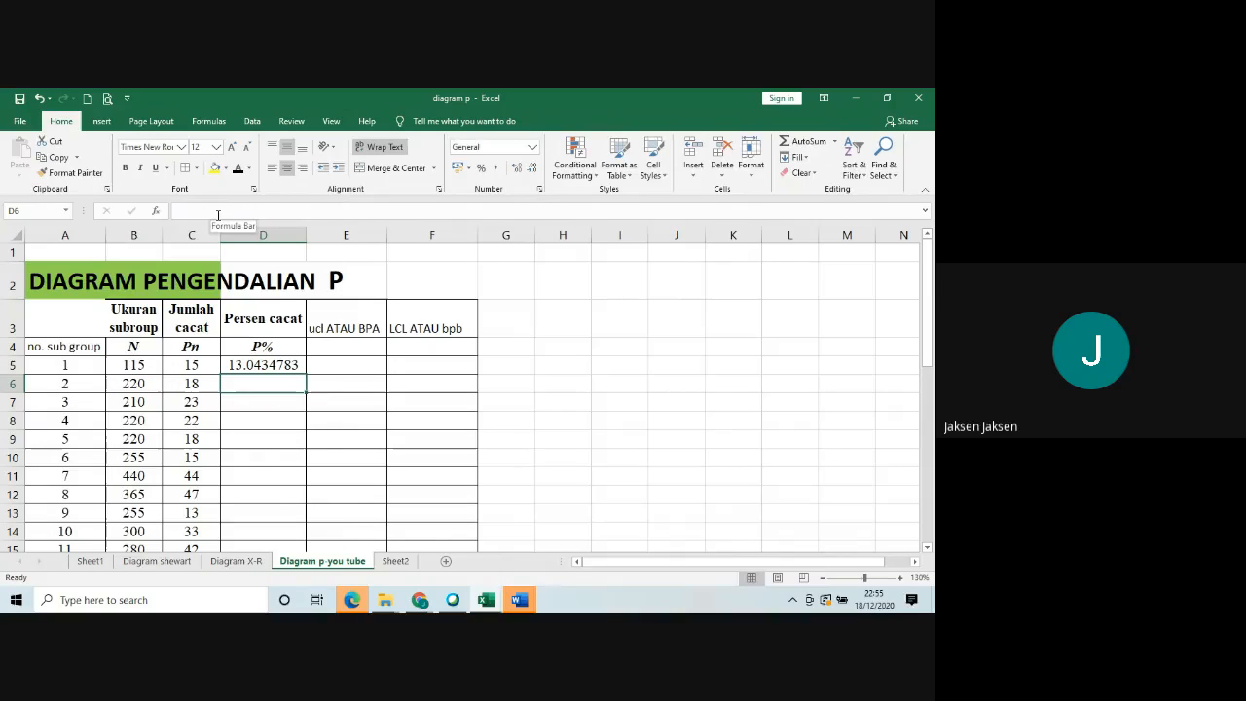
Reduce the percent defective value in cell D5 to two decimal places.
{"action": "left_click", "coordinate": [280, 364]}
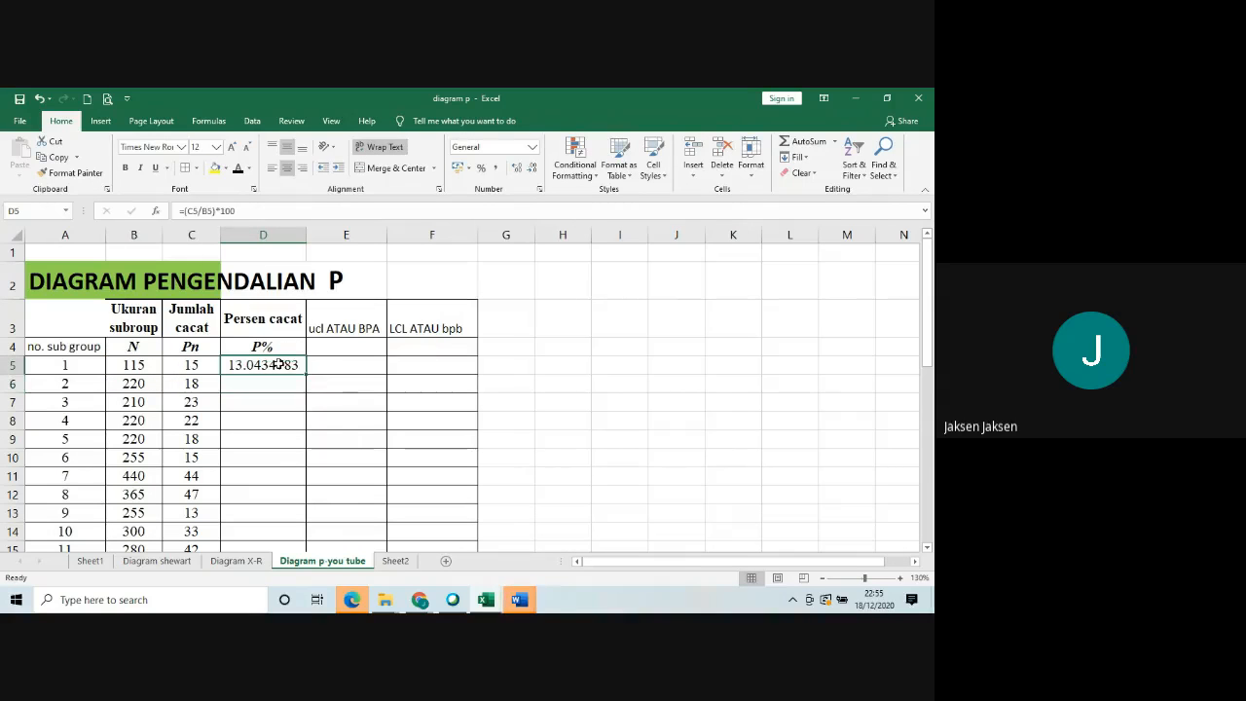
{"action": "left_click", "coordinate": [534, 170]}
{"action": "left_click", "coordinate": [533, 169]}
{"action": "left_click", "coordinate": [533, 169]}
{"action": "left_click", "coordinate": [534, 169]}
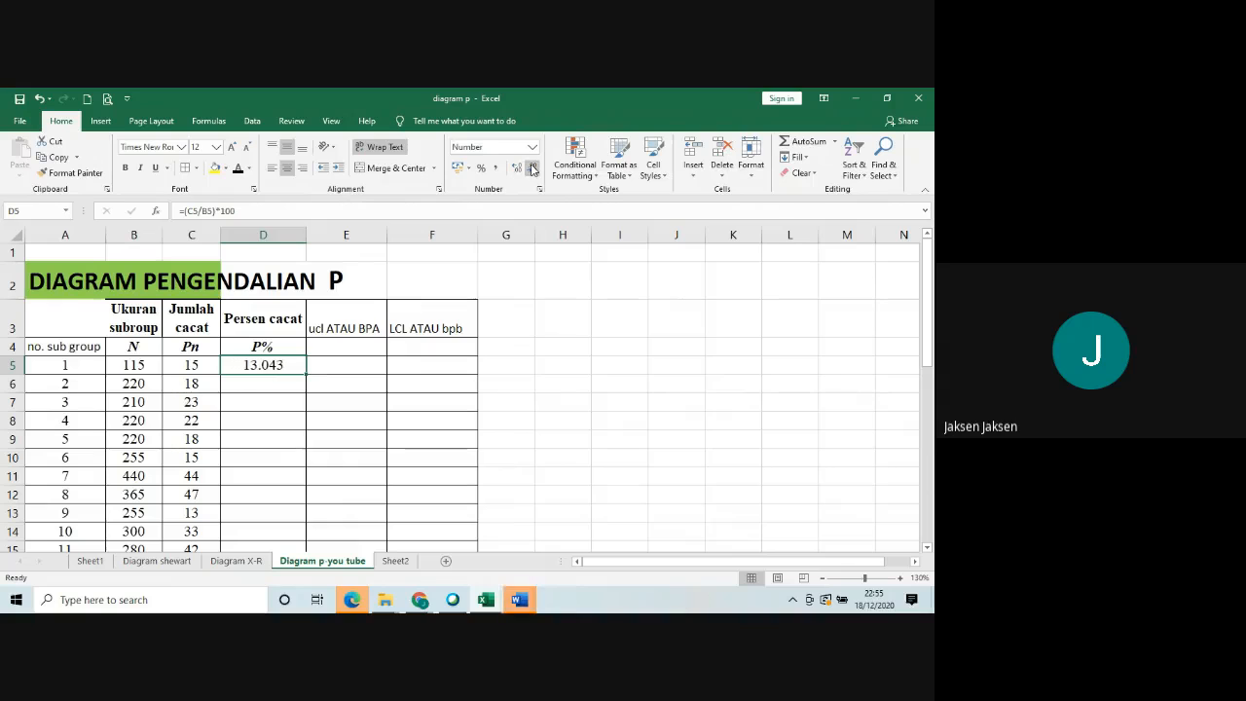
{"action": "left_click", "coordinate": [533, 169]}
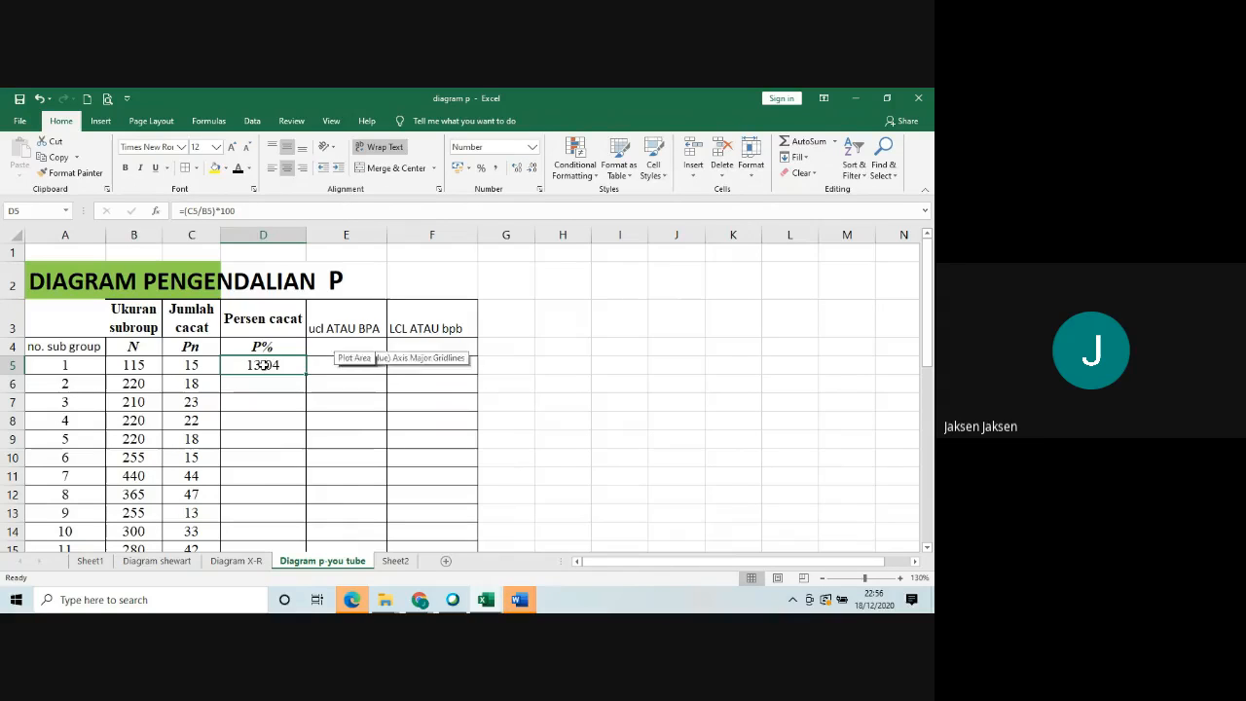
Copy the percent defective formula from D5 into D6 through D29 for the remaining subgroups.
{"action": "key", "text": "ctrl+c"}
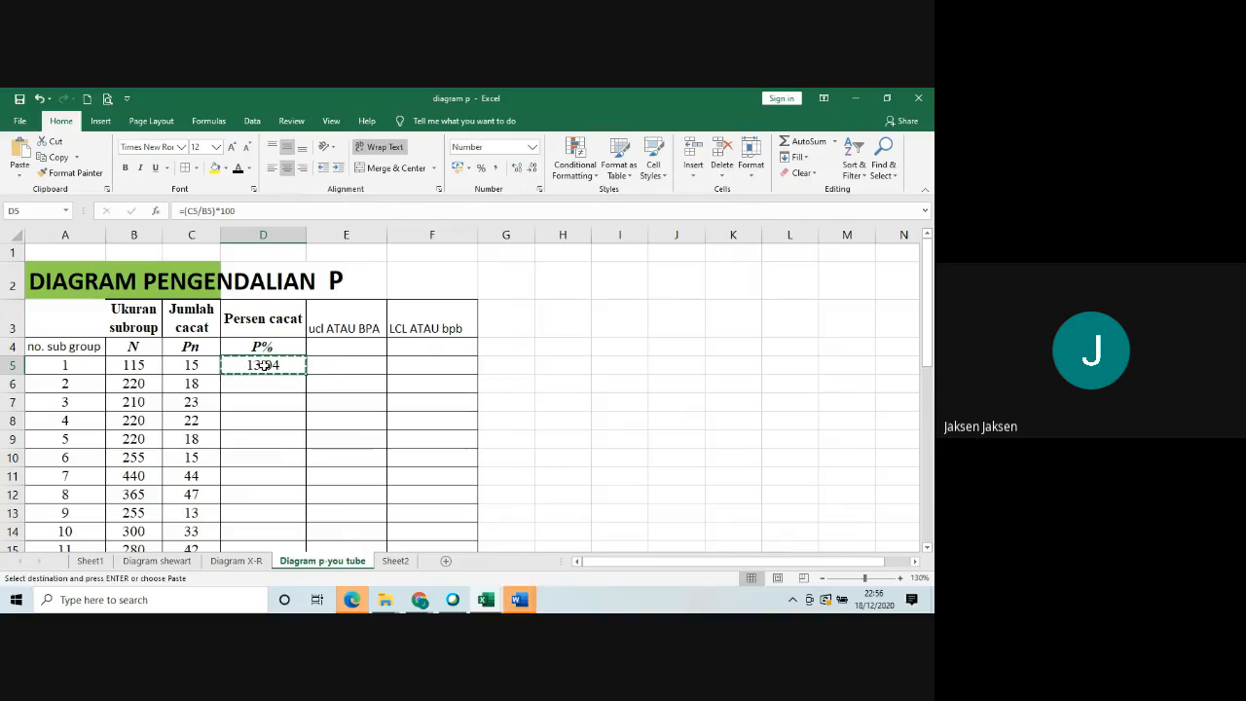
{"action": "key", "text": "Down"}
{"action": "key", "text": "shift+Down"}
{"action": "key", "text": "shift+Down"}
{"action": "key", "text": "shift+Down"}
{"action": "key", "text": "shift+Down"}
{"action": "key", "text": "shift+Down"}
{"action": "key", "text": "shift+Down"}
{"action": "key", "text": "shift+Down"}
{"action": "key", "text": "shift+Down"}
{"action": "key", "text": "shift+Down"}
{"action": "key", "text": "shift+Down"}
{"action": "key", "text": "shift+Down"}
{"action": "key", "text": "shift+Down"}
{"action": "key", "text": "shift+Down"}
{"action": "key", "text": "shift+Down"}
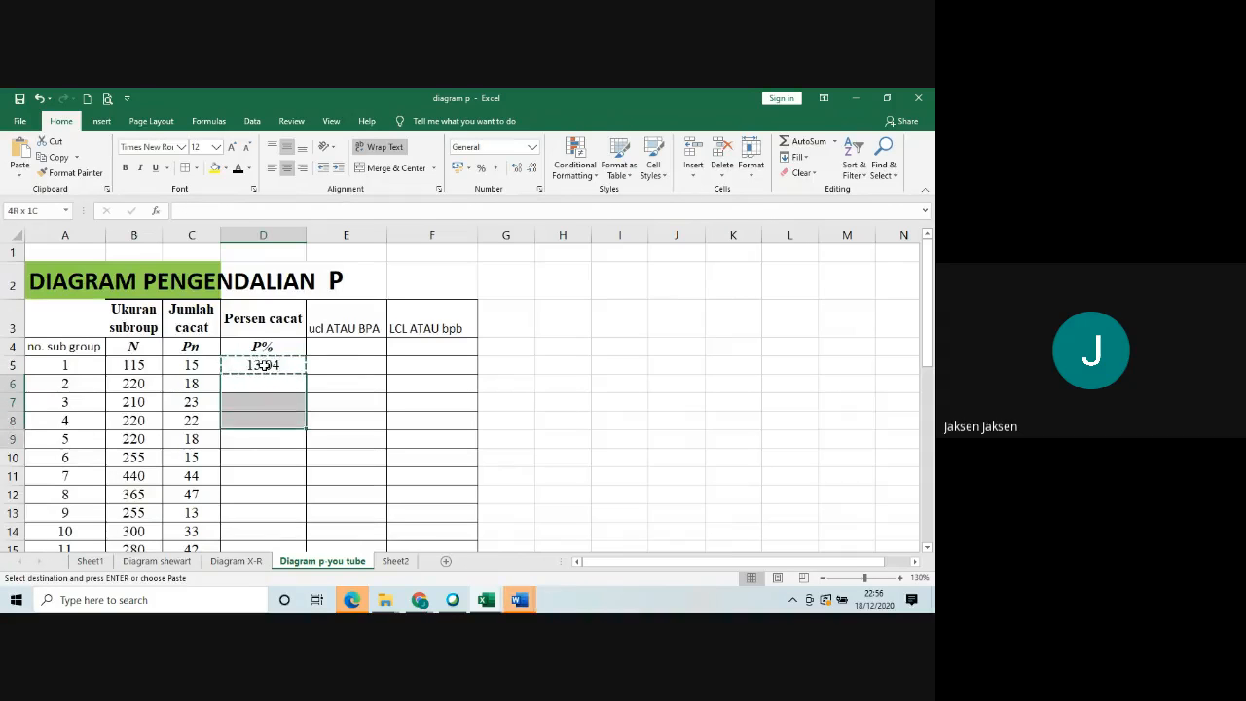
{"action": "key", "text": "shift+Down"}
{"action": "key", "text": "shift+Down"}
{"action": "key", "text": "shift+Down"}
{"action": "key", "text": "shift+Down"}
{"action": "key", "text": "shift+Down"}
{"action": "key", "text": "shift+Down"}
{"action": "key", "text": "shift+Down"}
{"action": "key", "text": "shift+Down"}
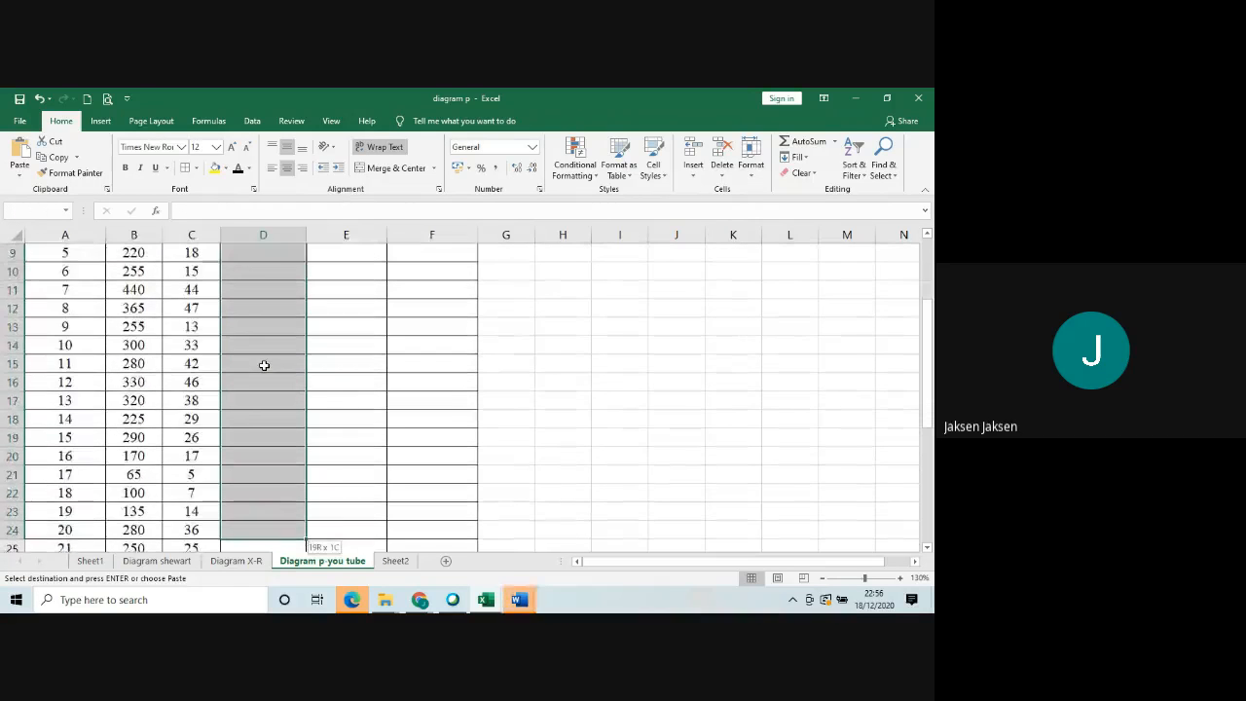
{"action": "key", "text": "shift+Down"}
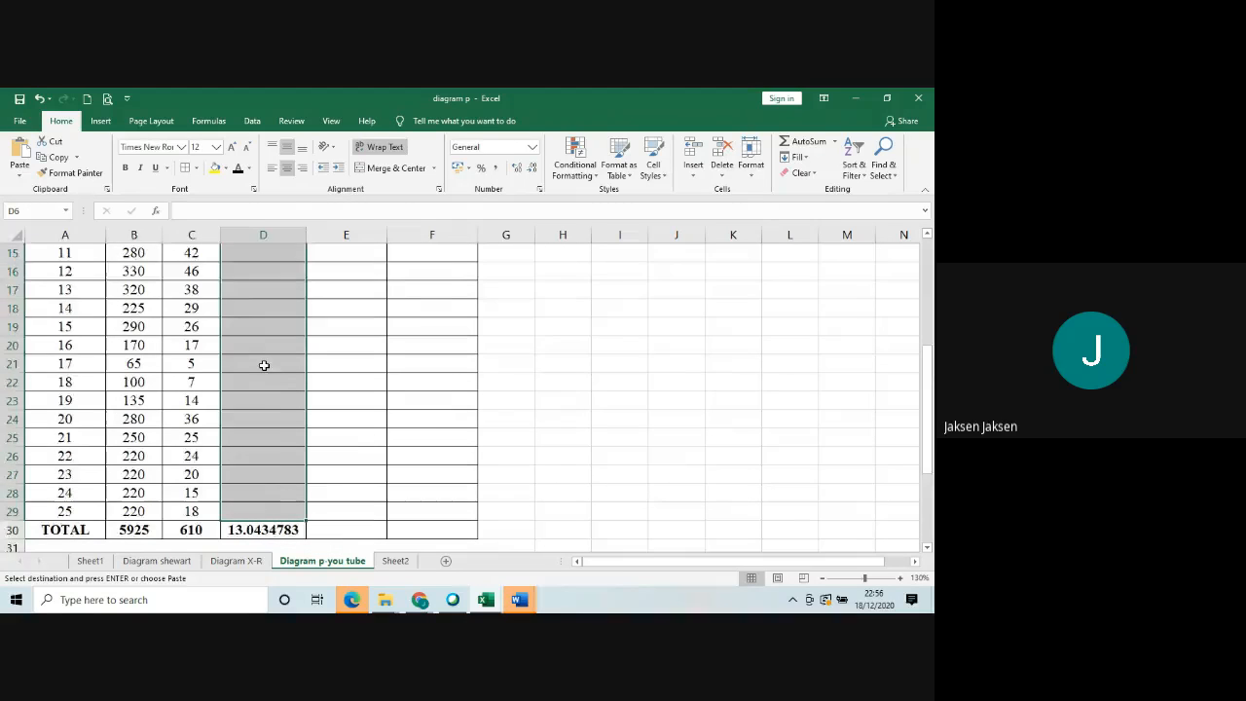
{"action": "key", "text": "ctrl+v"}
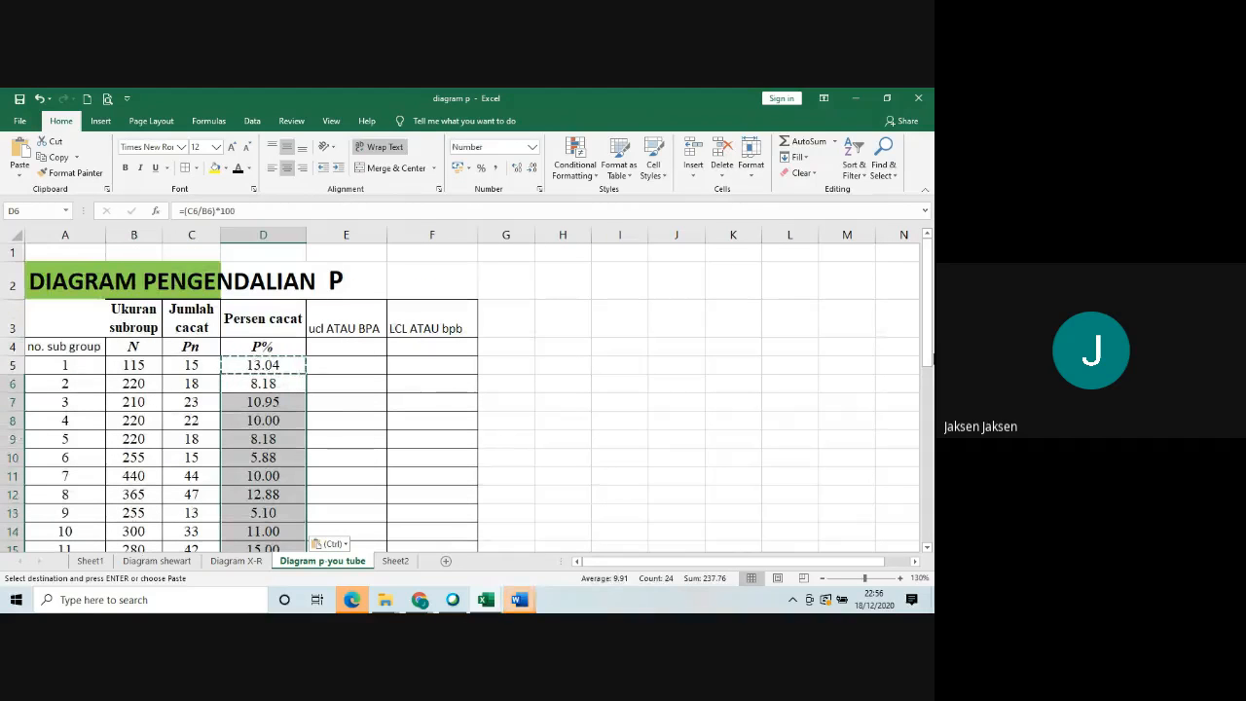
Label the row below TOTAL as "Rata2" in cell A31.
{"action": "left_click_drag", "start_coordinate": [927, 362], "coordinate": [931, 471]}
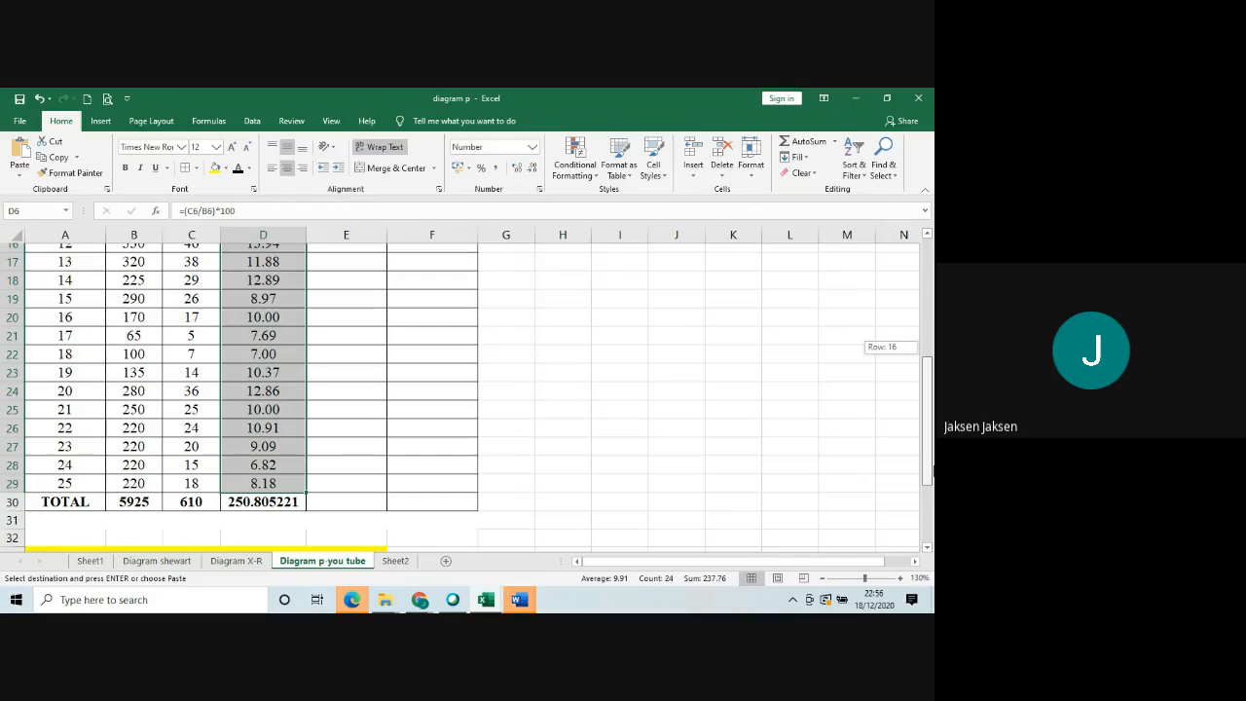
{"action": "left_click_drag", "start_coordinate": [933, 471], "coordinate": [932, 472]}
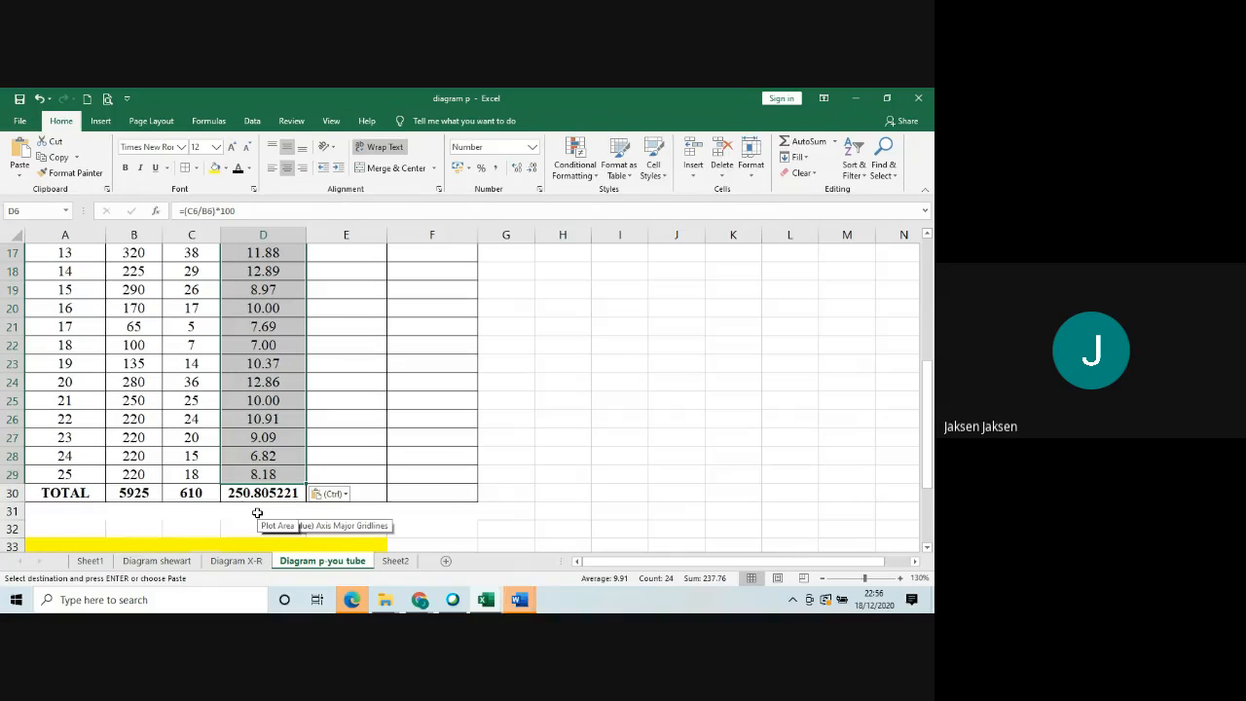
{"action": "left_click", "coordinate": [257, 513]}
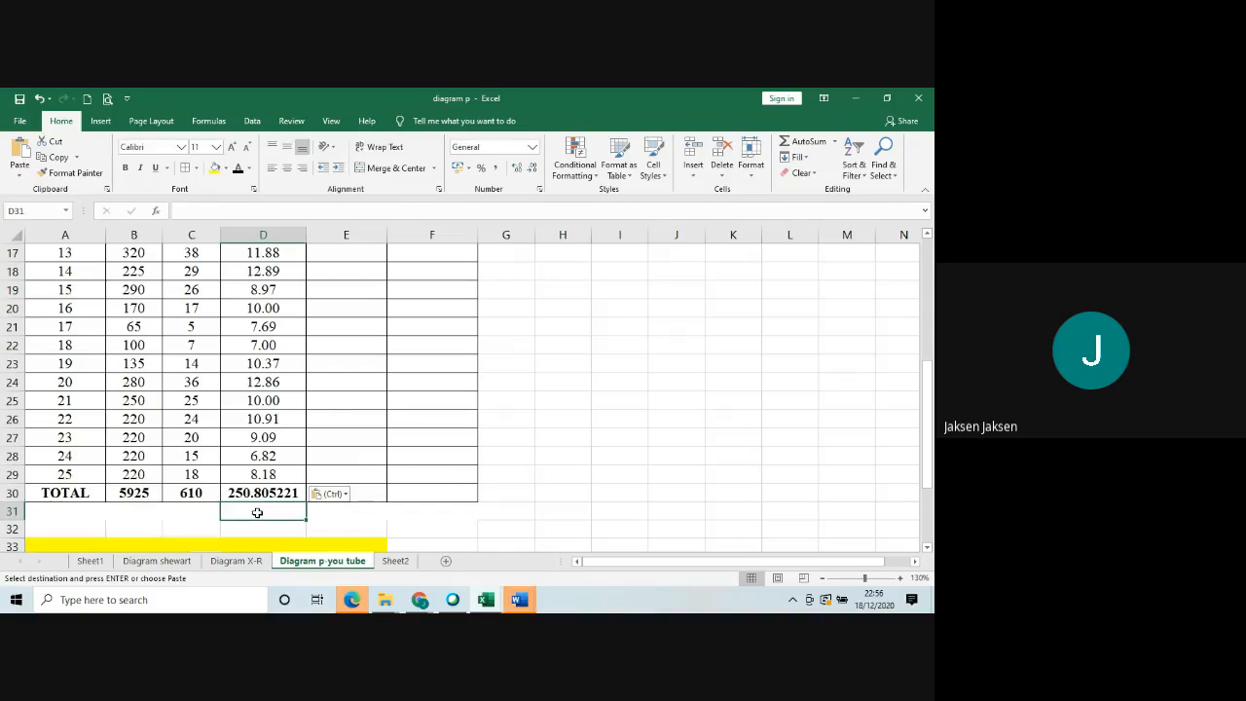
{"action": "left_click", "coordinate": [61, 512]}
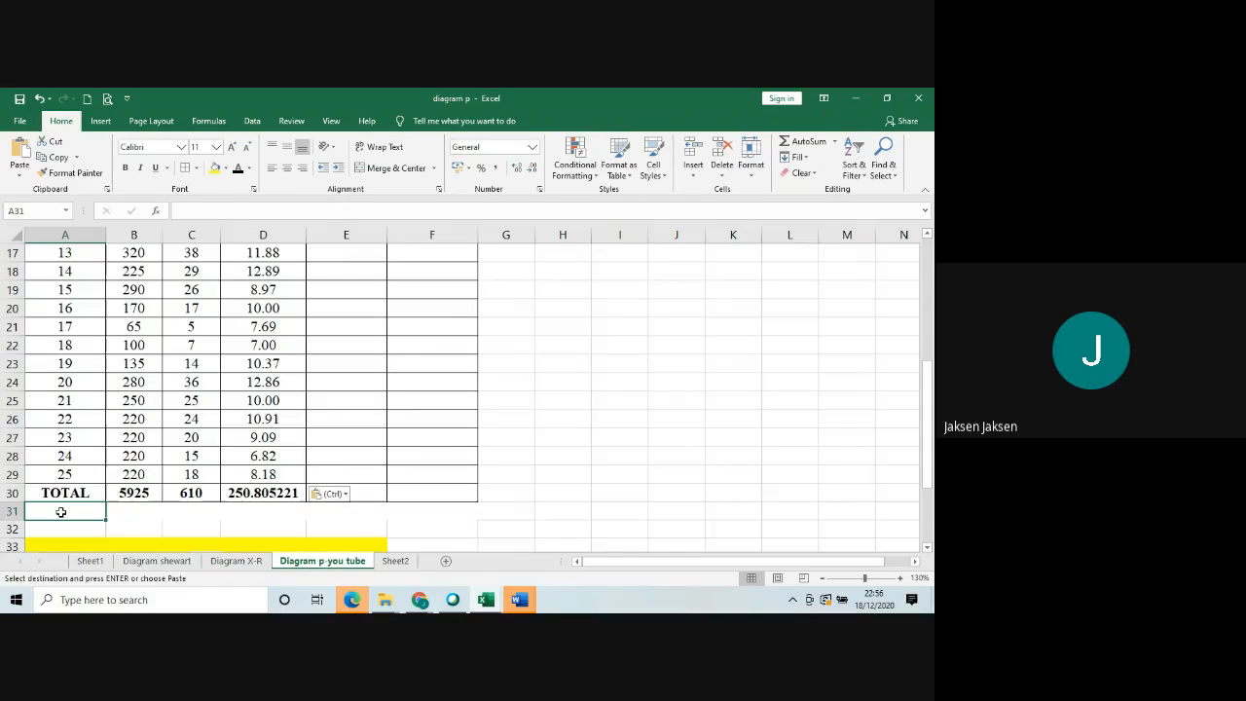
{"action": "type", "text": "rAT"}
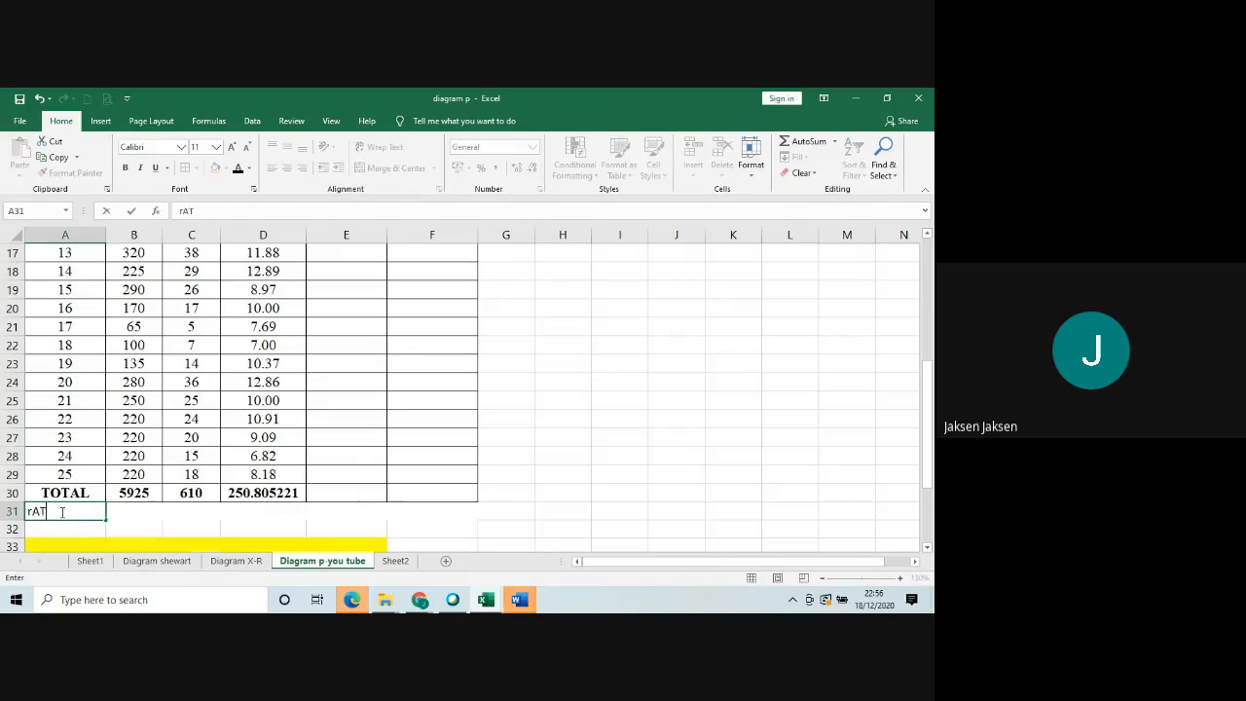
{"action": "type", "text": "A2"}
Calculate the average percent defective in cell D31 with the formula =D30/A29.
{"action": "left_click", "coordinate": [260, 511]}
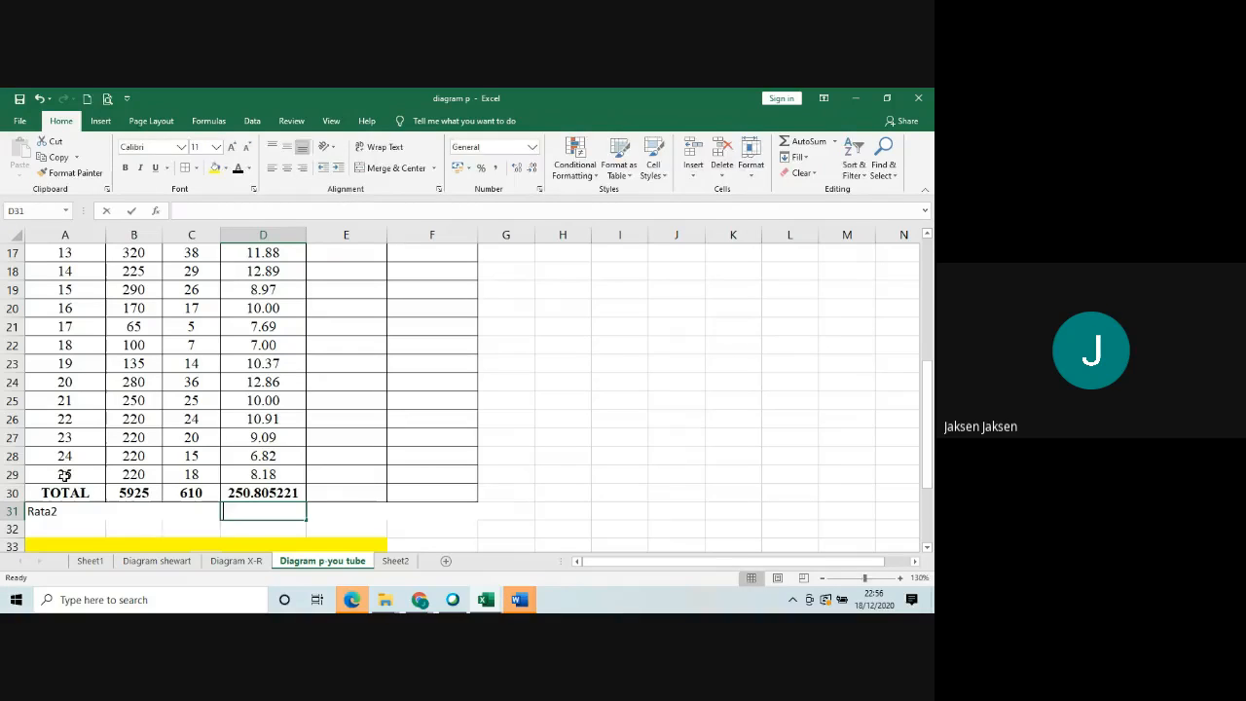
{"action": "type", "text": "="}
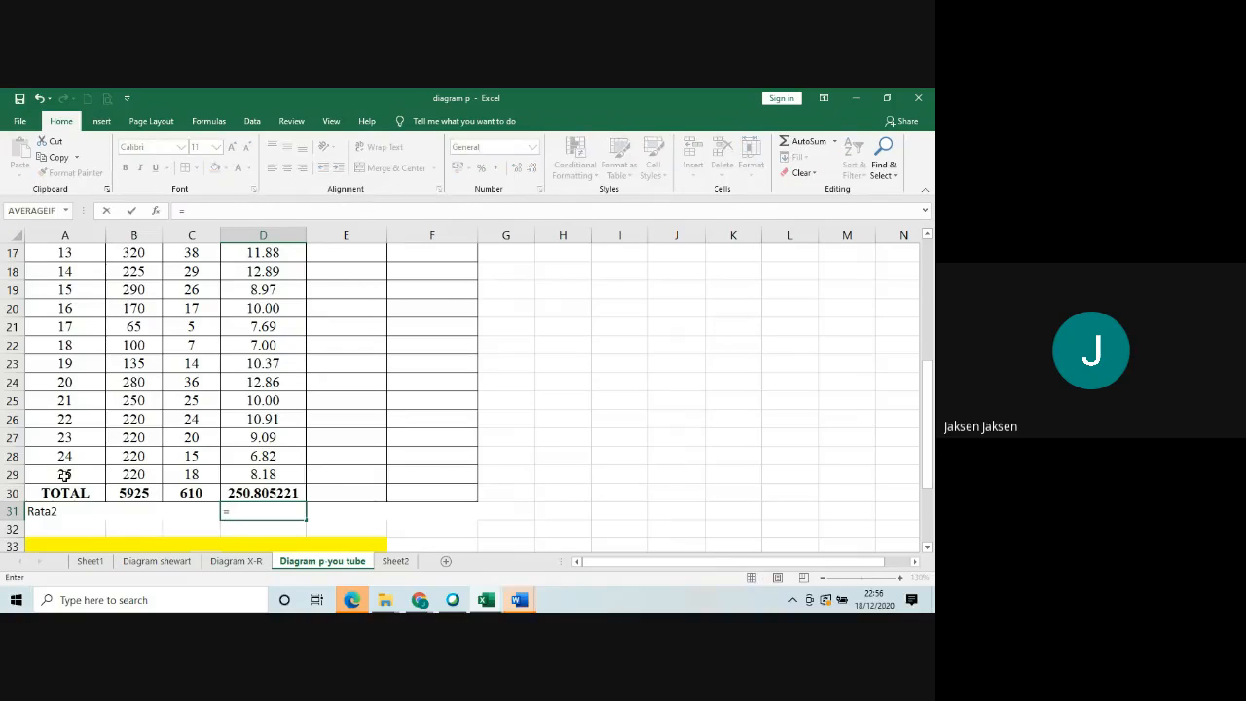
{"action": "left_click", "coordinate": [231, 491]}
{"action": "type", "text": "/"}
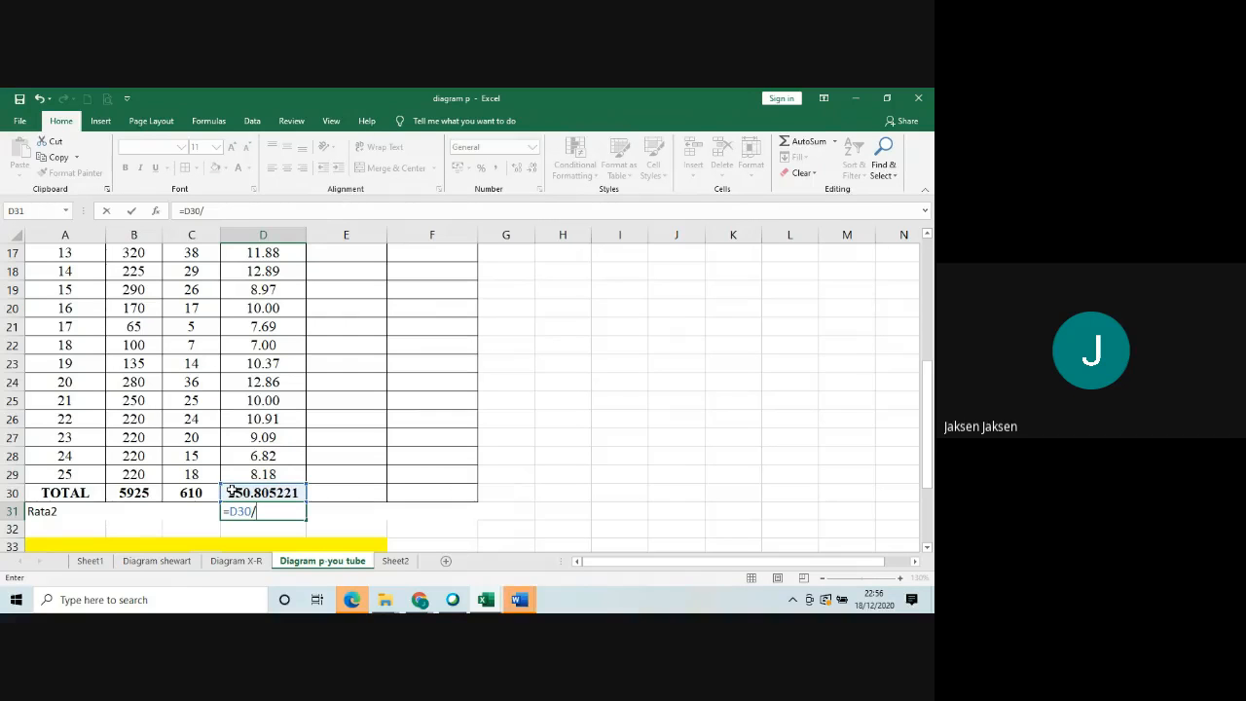
{"action": "left_click", "coordinate": [64, 474]}
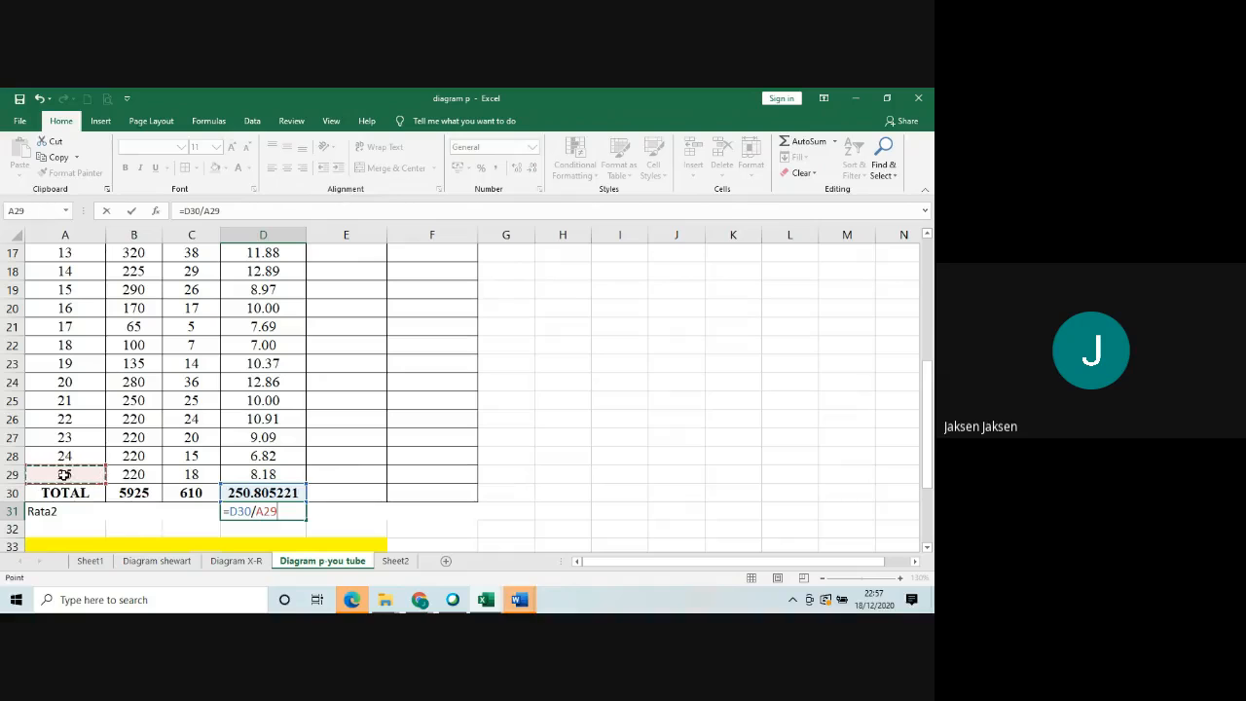
{"action": "key", "text": "Return"}
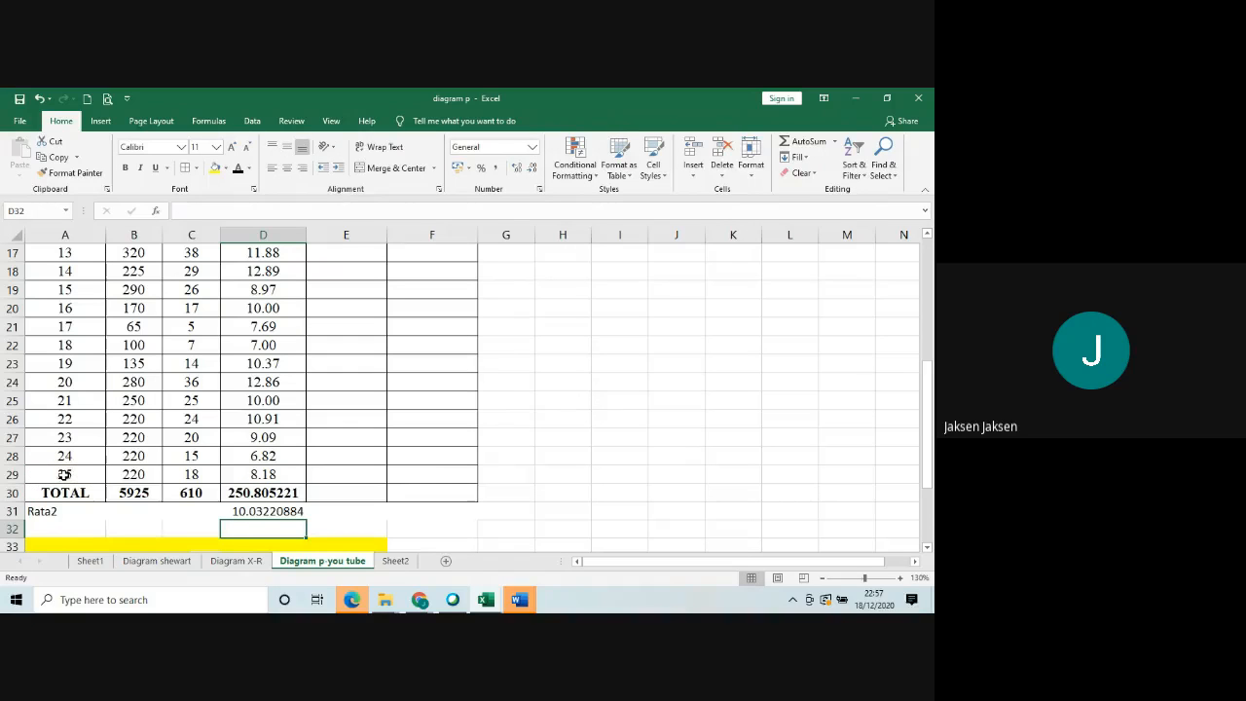
Reduce the percent defective total and average in D30 and D31 to two decimal places.
{"action": "left_click", "coordinate": [267, 512]}
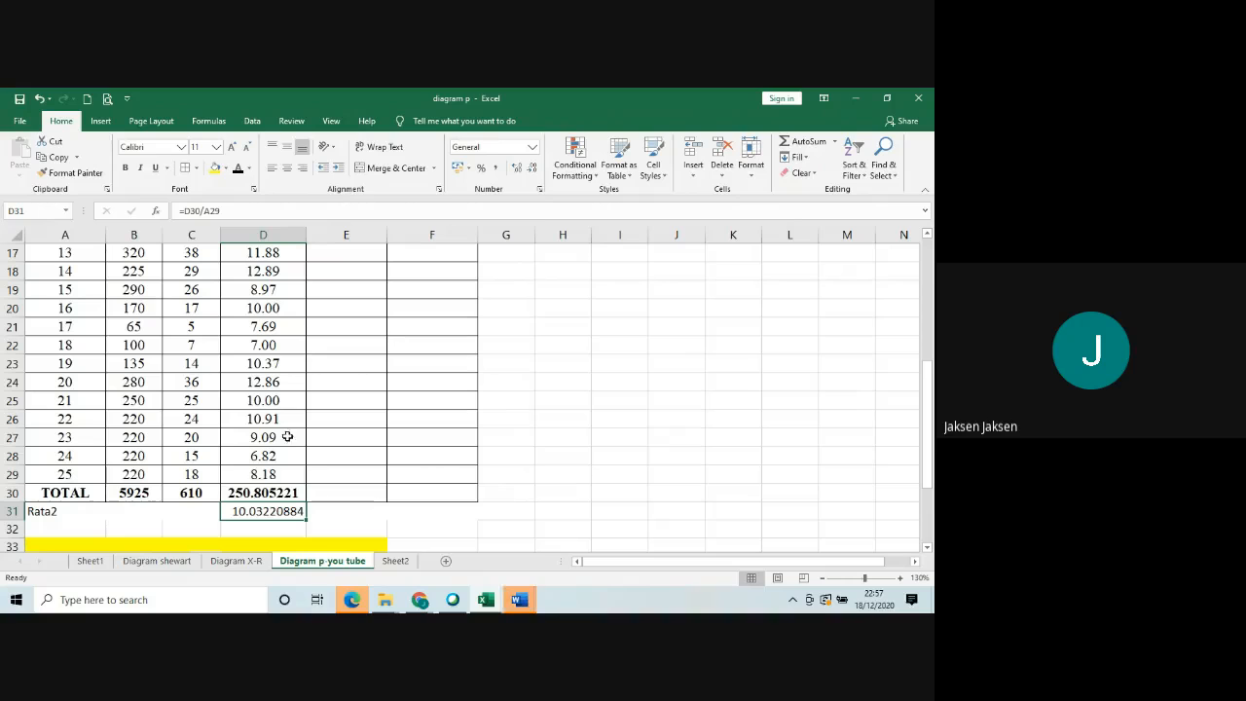
{"action": "left_click_drag", "start_coordinate": [257, 494], "coordinate": [258, 511]}
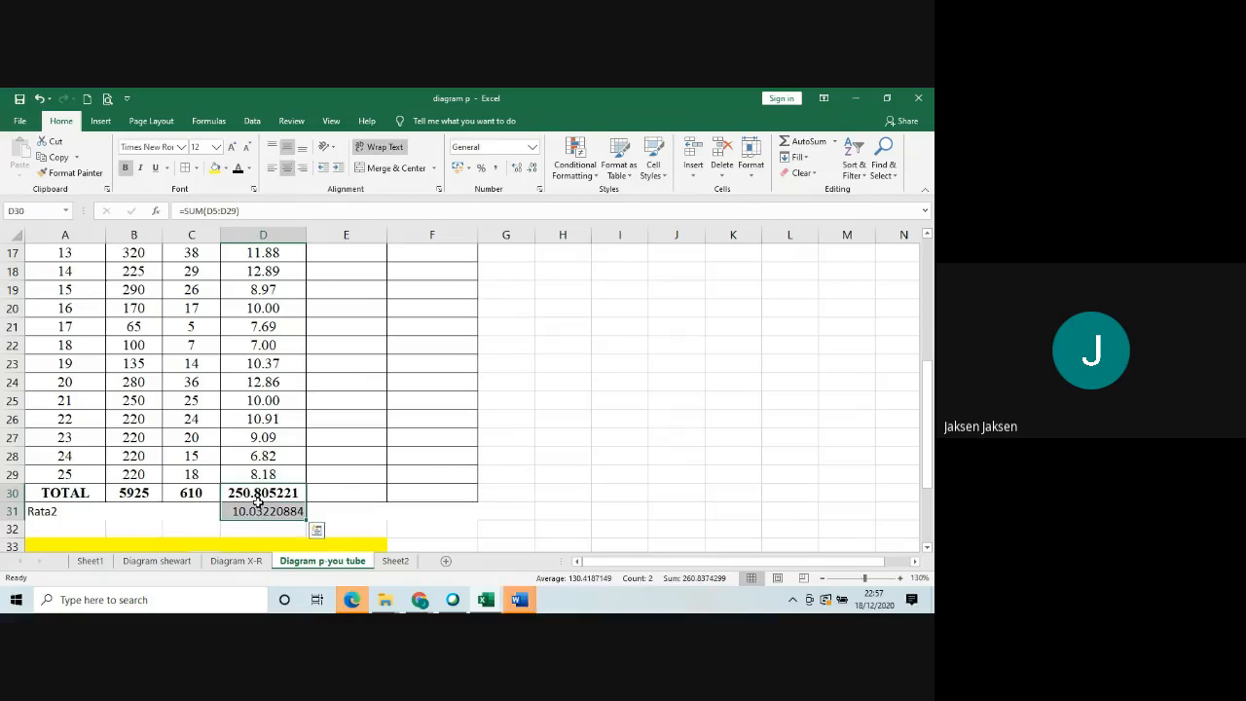
{"action": "left_click", "coordinate": [530, 170]}
{"action": "left_click", "coordinate": [530, 170]}
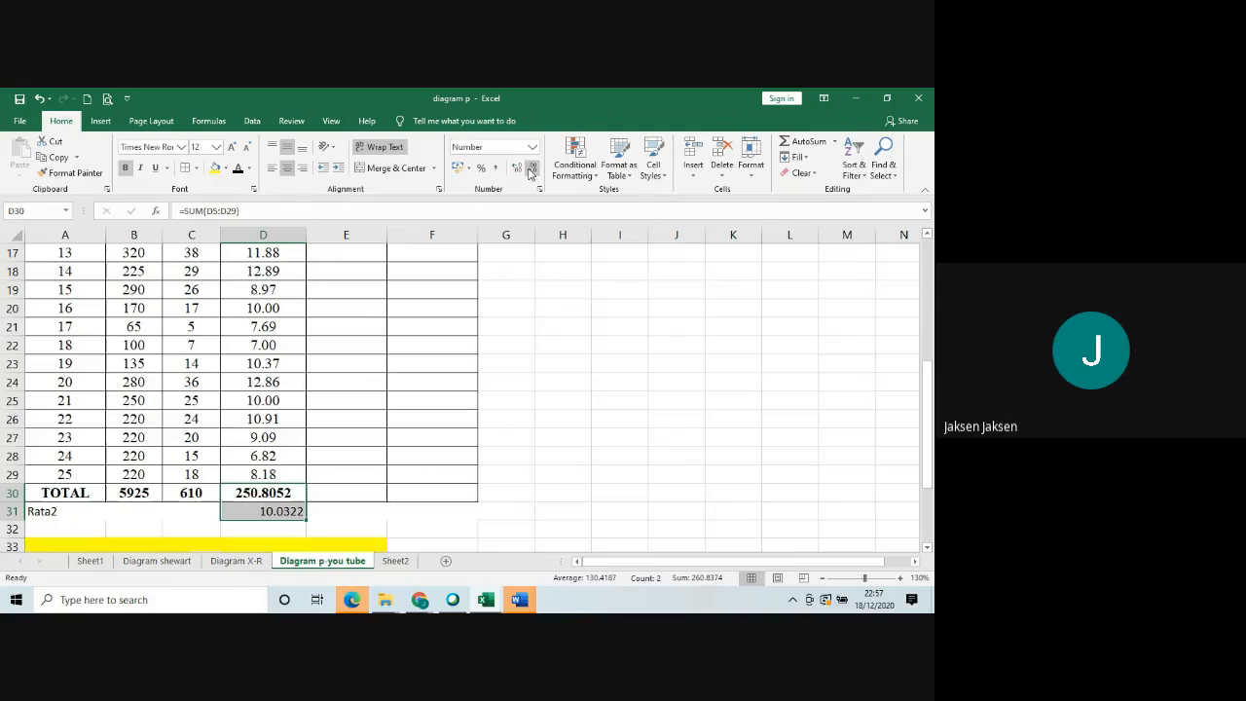
{"action": "left_click", "coordinate": [530, 170]}
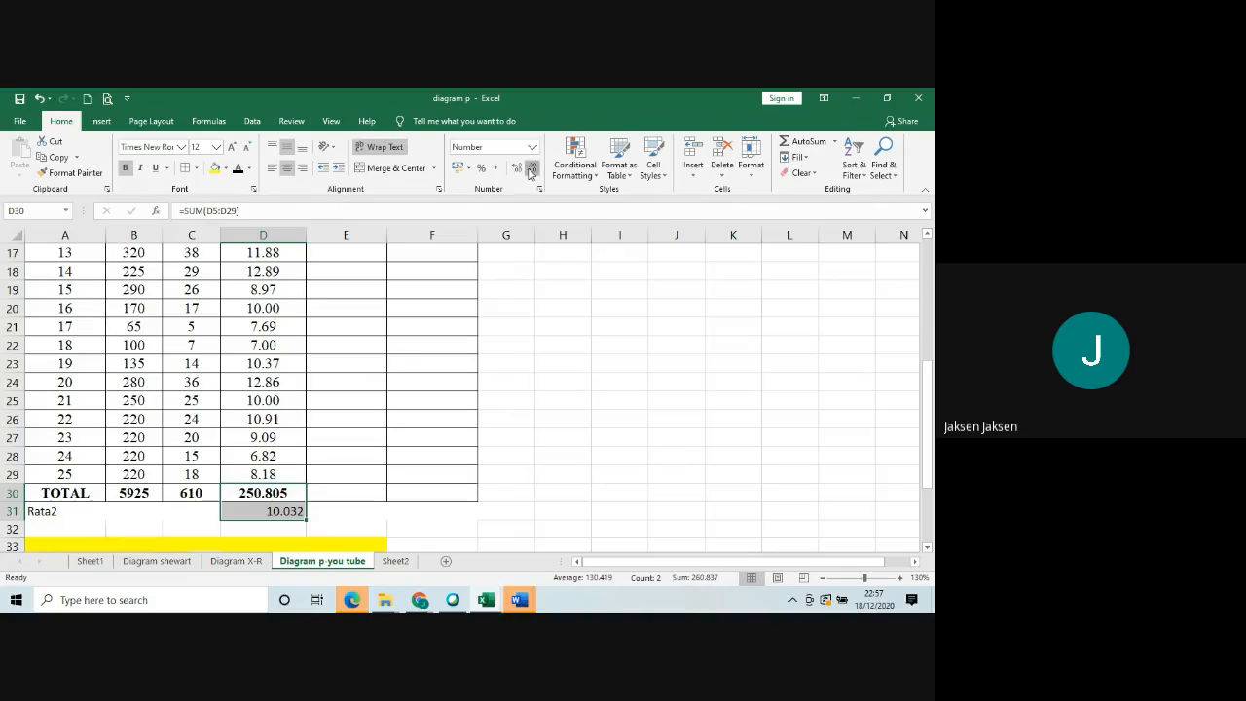
{"action": "left_click", "coordinate": [530, 170]}
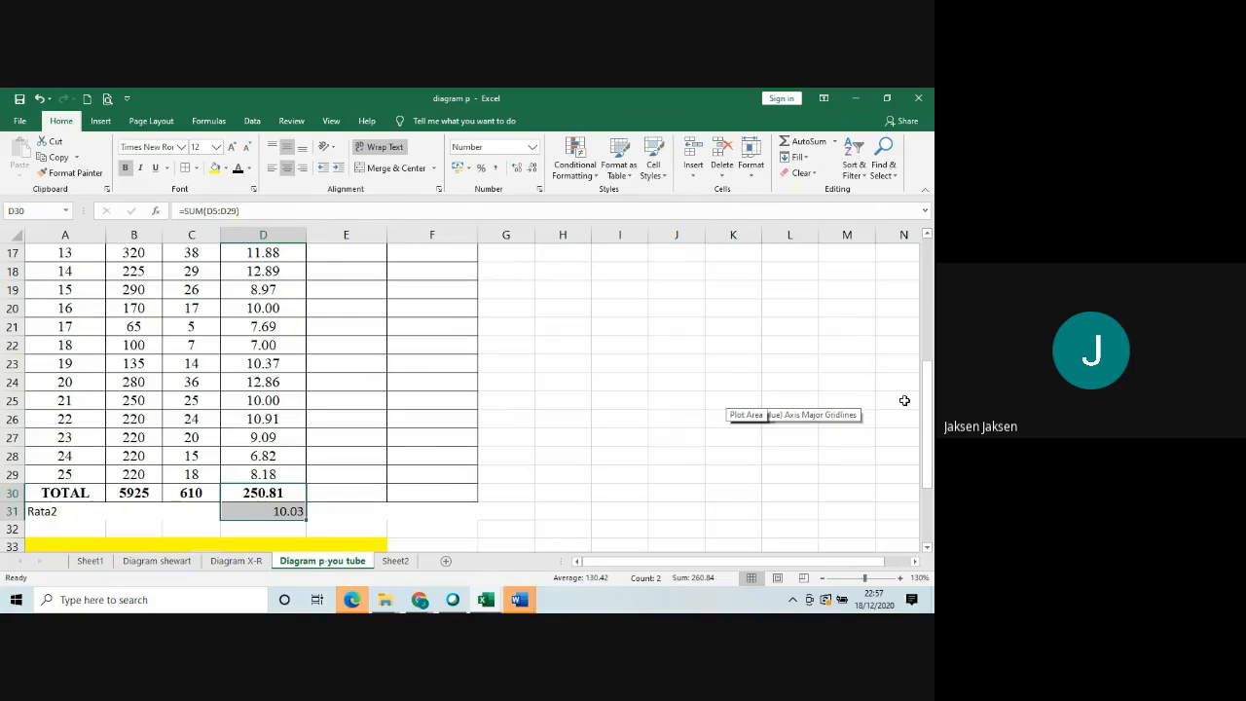
Make the average percent defective in cell D31 bold.
{"action": "left_click_drag", "start_coordinate": [926, 419], "coordinate": [932, 301]}
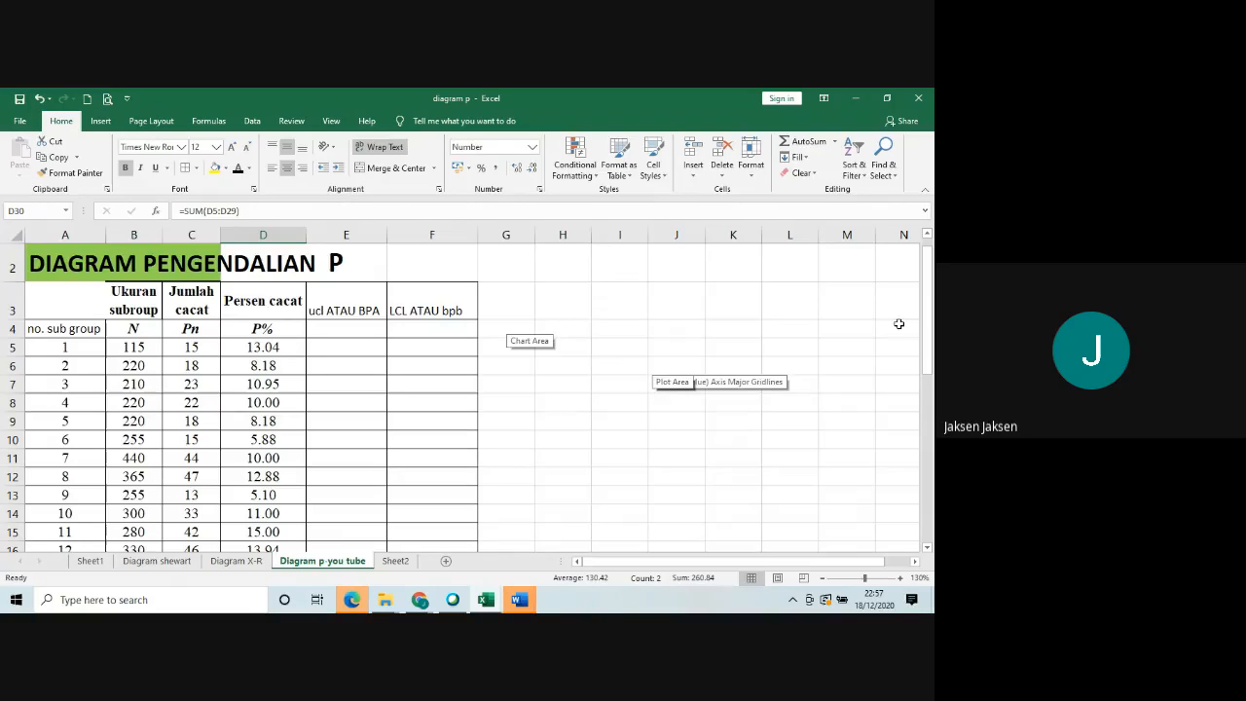
{"action": "left_click_drag", "start_coordinate": [928, 333], "coordinate": [932, 506]}
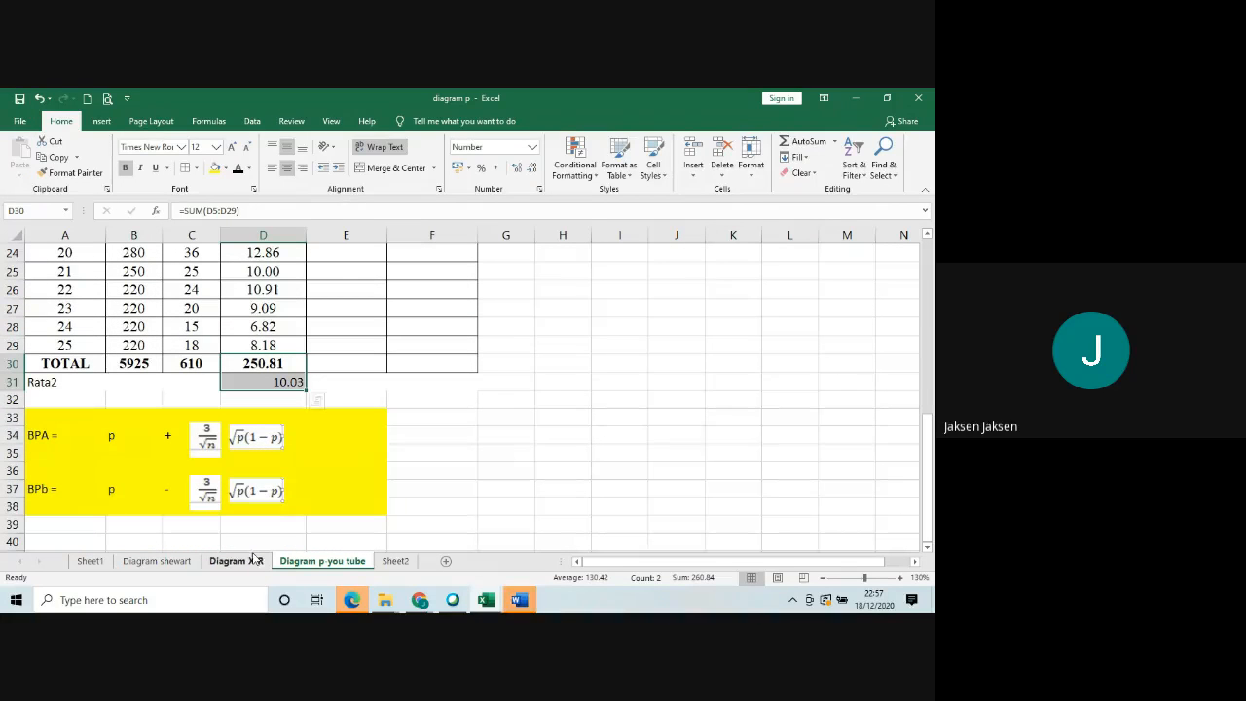
{"action": "left_click", "coordinate": [192, 380]}
{"action": "left_click", "coordinate": [284, 389]}
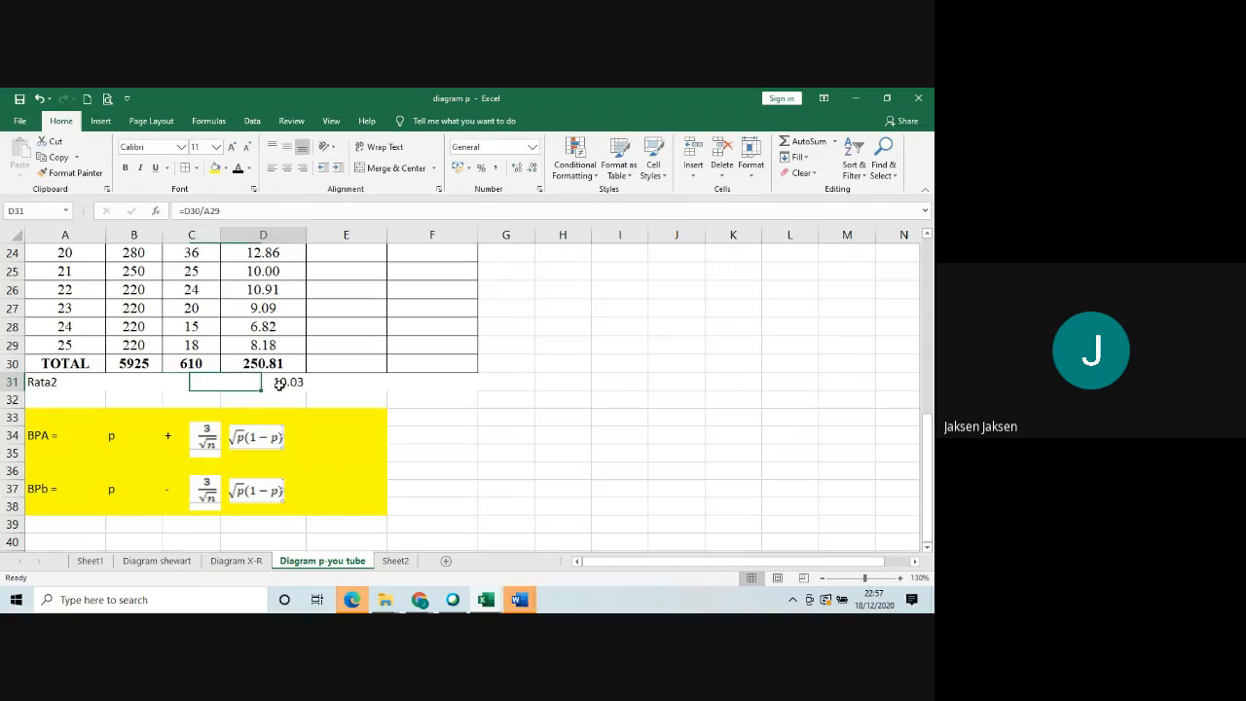
{"action": "left_click", "coordinate": [126, 168]}
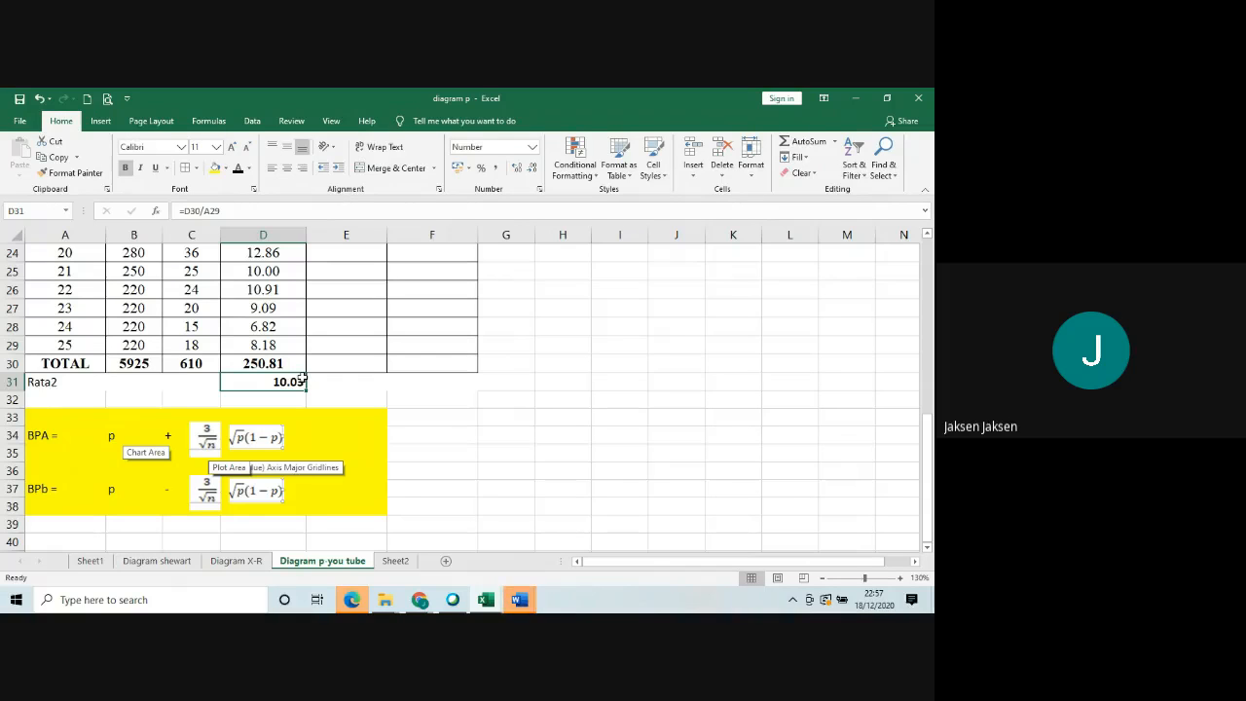
Label the average in D31 as a percentage by entering "dalam persen" in cell E31.
{"action": "left_click", "coordinate": [245, 399]}
{"action": "left_click", "coordinate": [184, 398]}
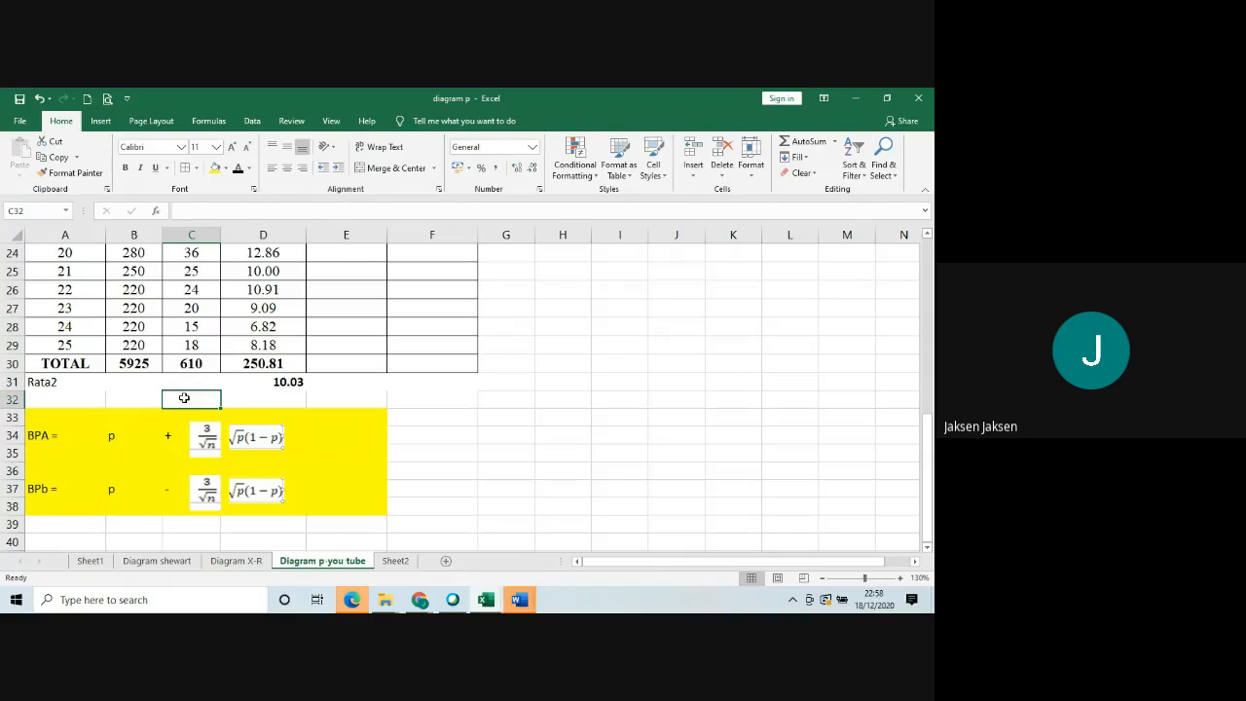
{"action": "left_click", "coordinate": [328, 383]}
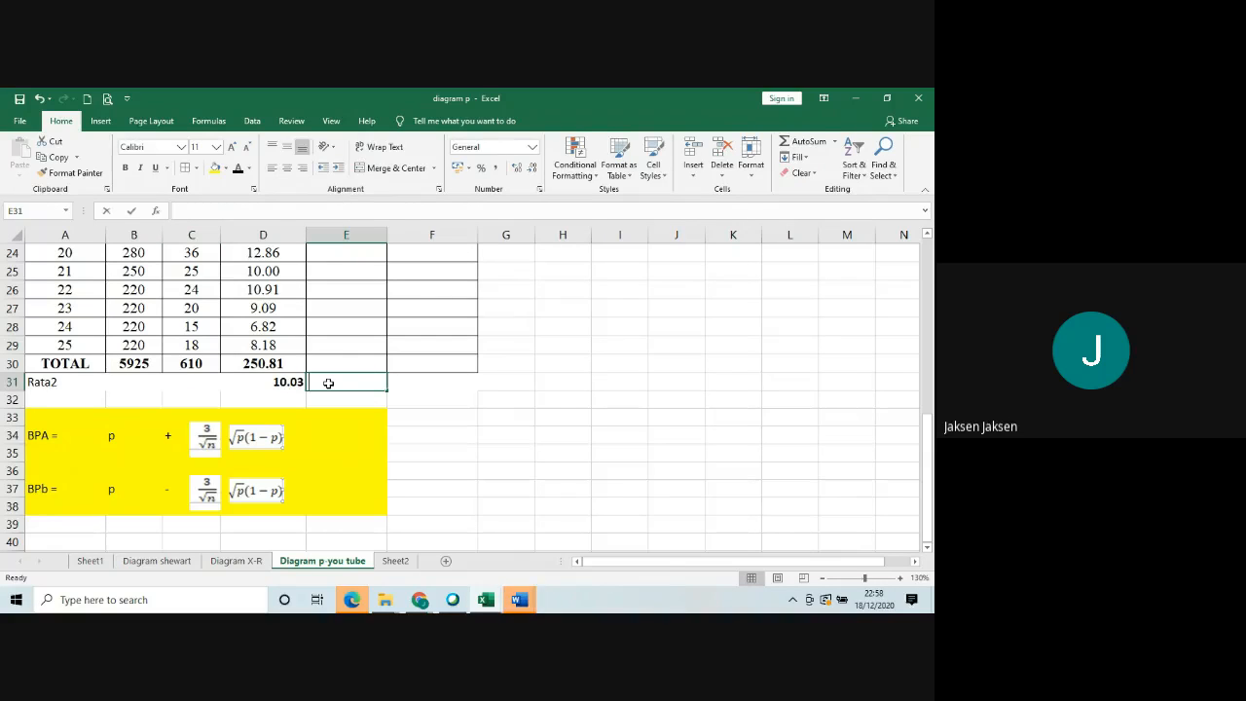
{"action": "type", "text": "dalam"}
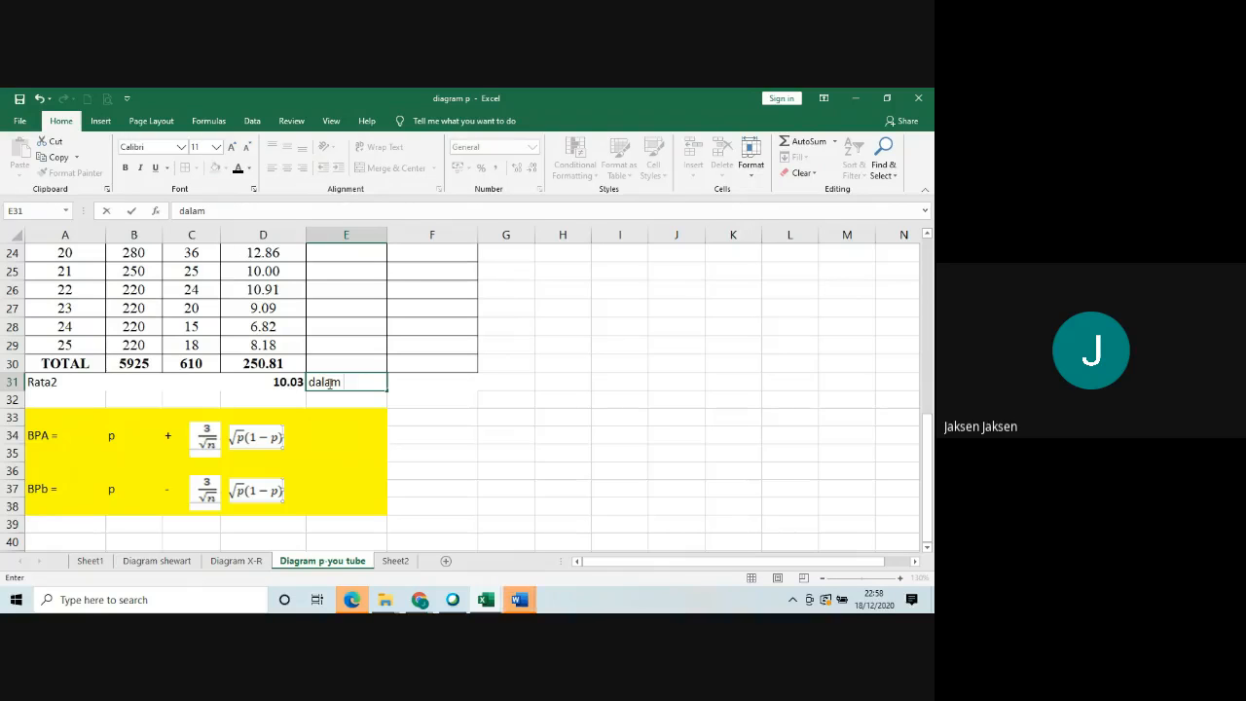
{"action": "type", "text": " persen"}
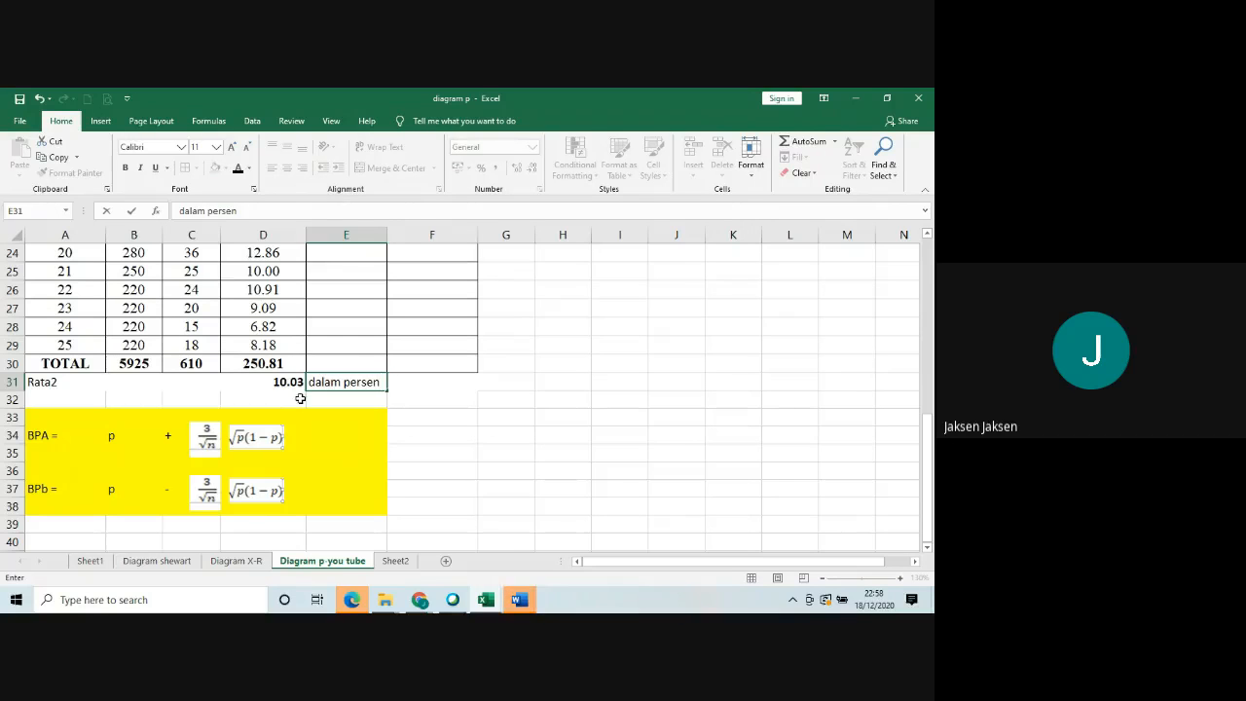
{"action": "left_click", "coordinate": [194, 403]}
Convert the average percent defective to a fraction in cell D32 with the formula =D31/100.
{"action": "left_click", "coordinate": [270, 395]}
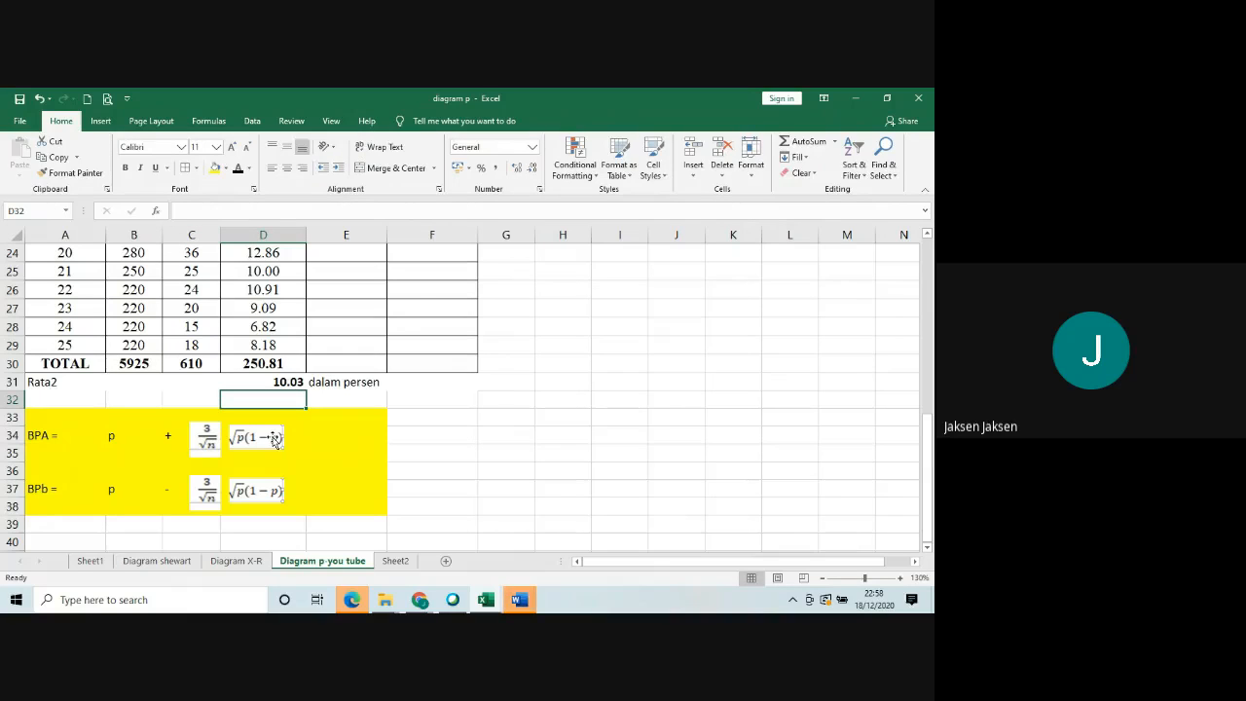
{"action": "type", "text": "="}
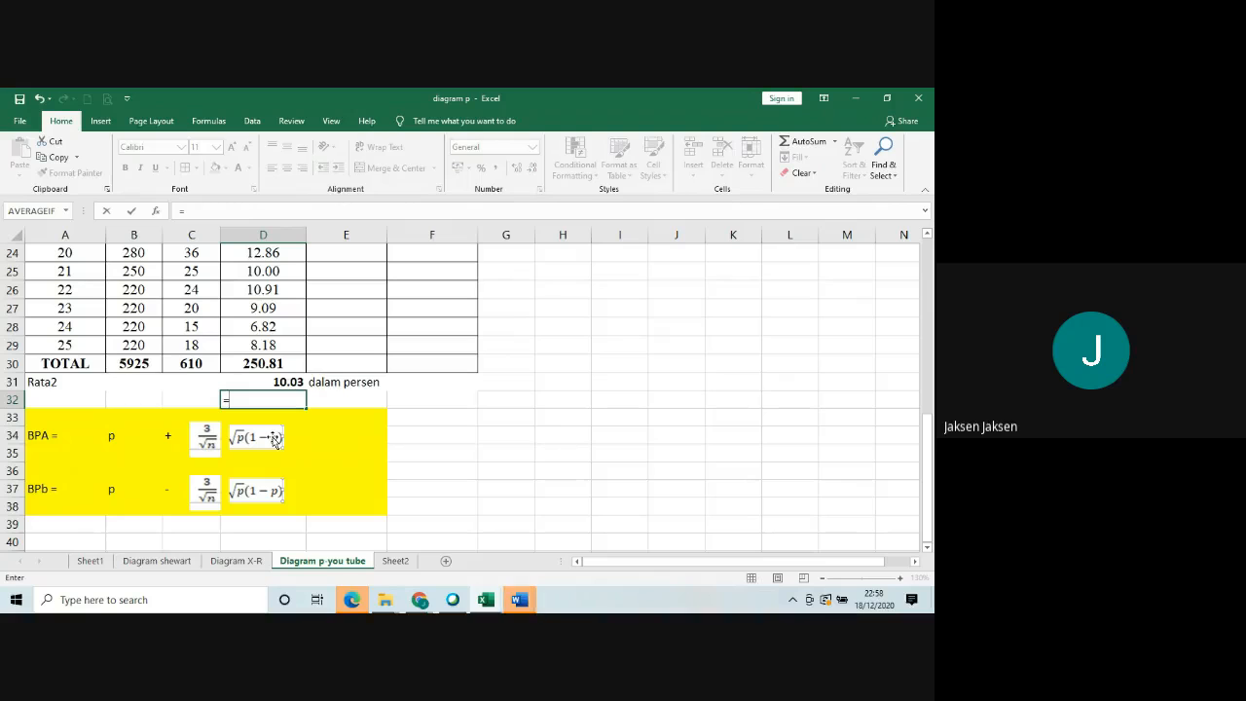
{"action": "left_click", "coordinate": [280, 380]}
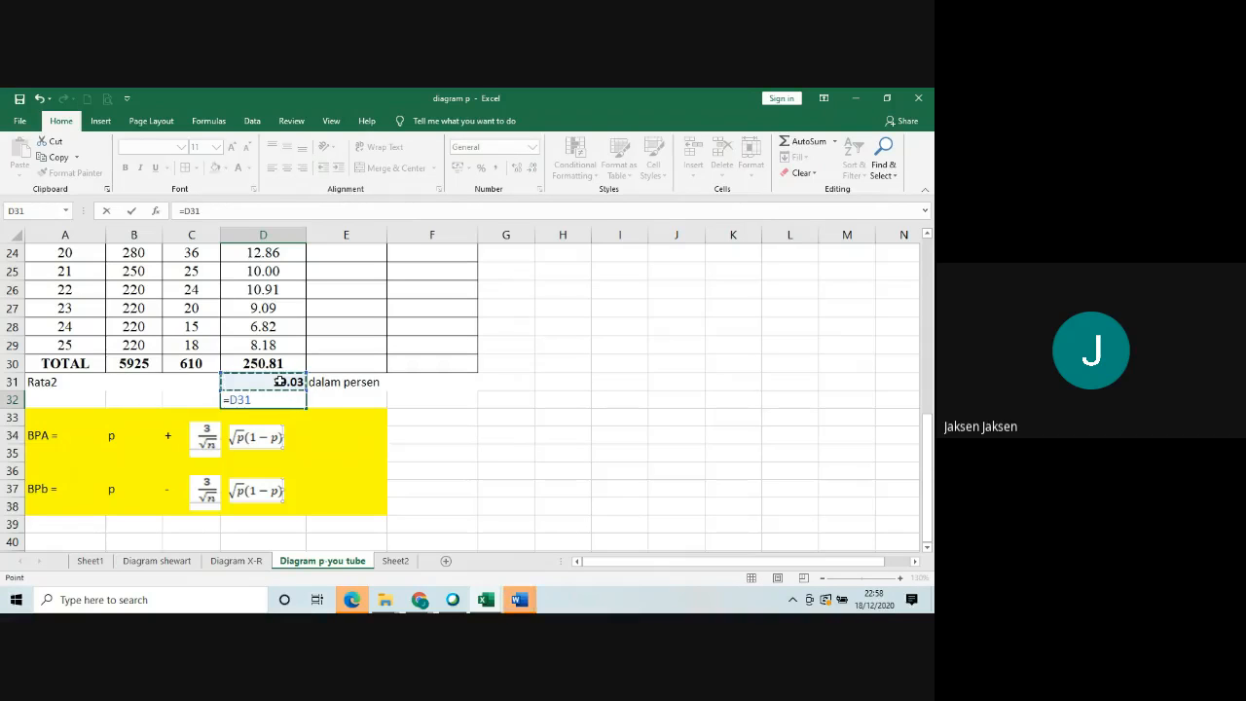
{"action": "type", "text": "/100"}
{"action": "key", "text": "Return"}
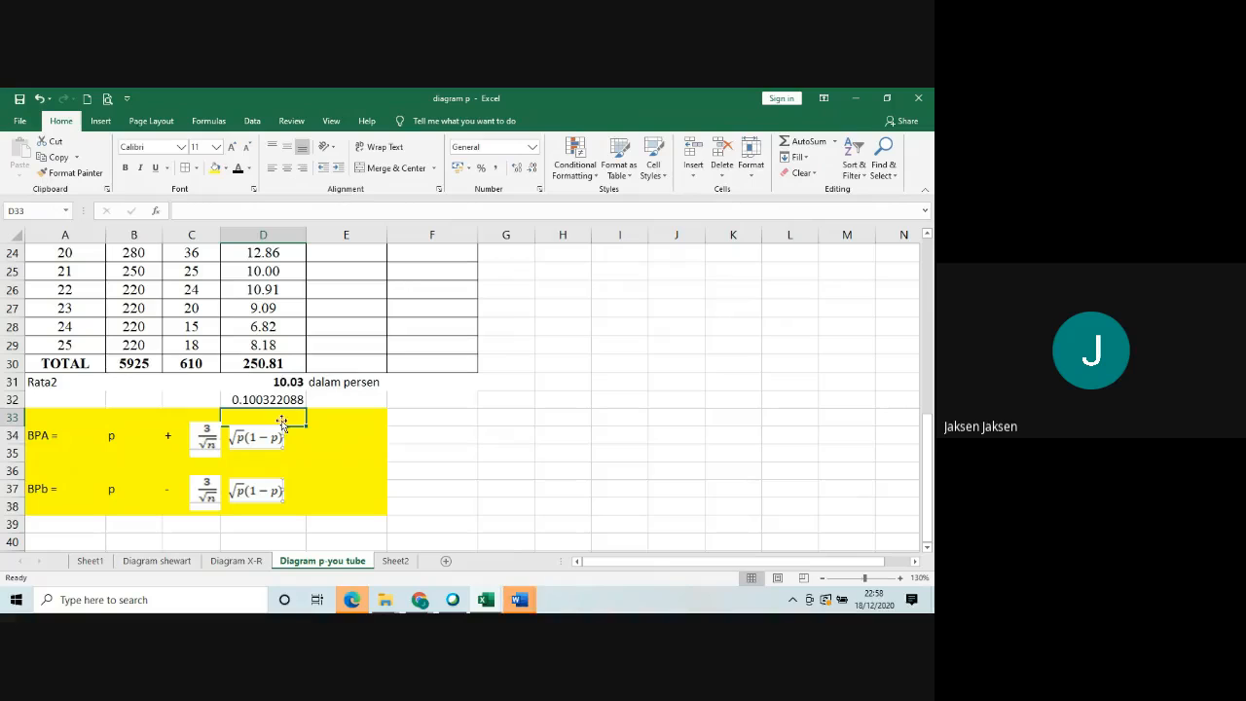
Reduce the fractional average in cell D32 to four decimal places.
{"action": "left_click", "coordinate": [274, 401]}
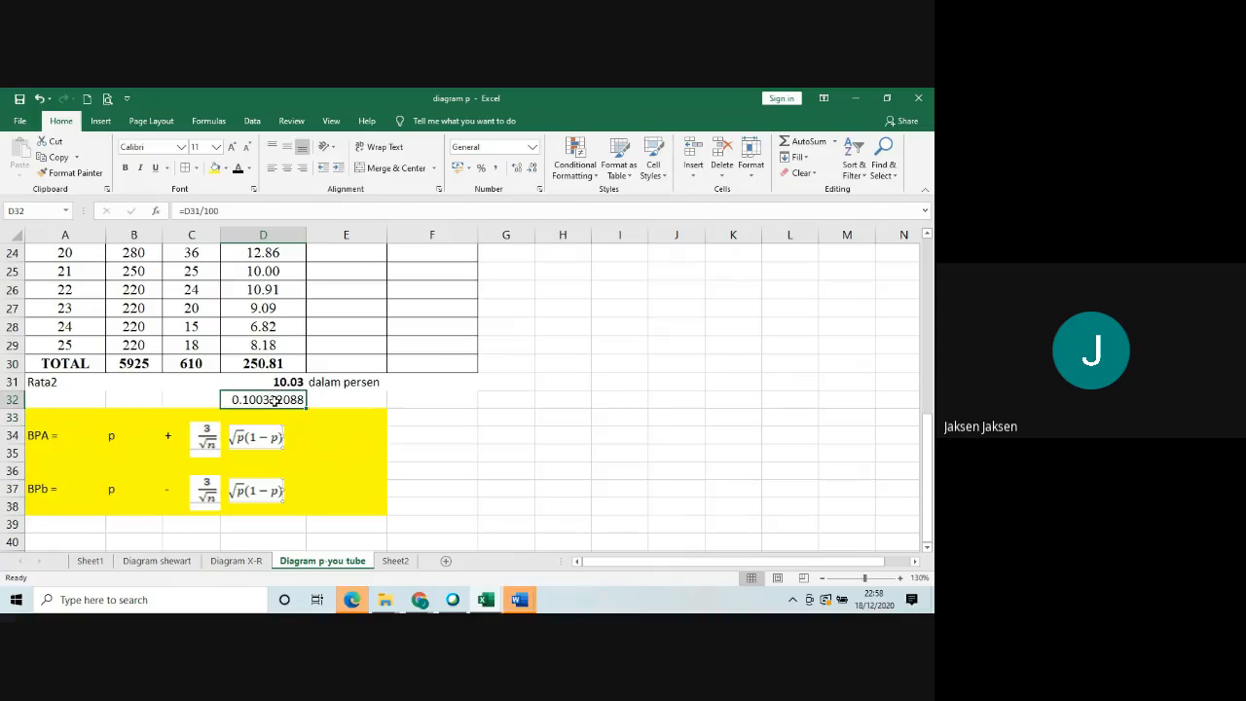
{"action": "left_click", "coordinate": [532, 169]}
{"action": "left_click", "coordinate": [532, 170]}
{"action": "left_click", "coordinate": [531, 169]}
{"action": "left_click", "coordinate": [531, 170]}
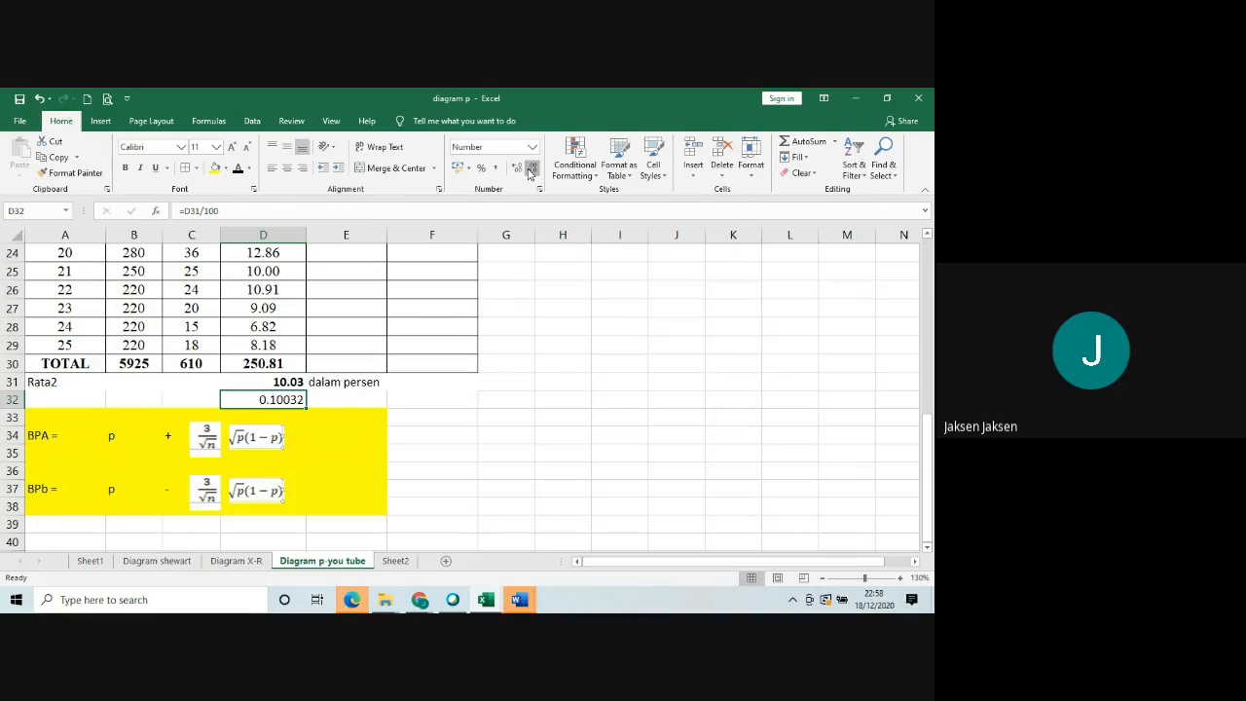
{"action": "left_click", "coordinate": [532, 169]}
{"action": "left_click", "coordinate": [532, 170]}
{"action": "left_click", "coordinate": [515, 168]}
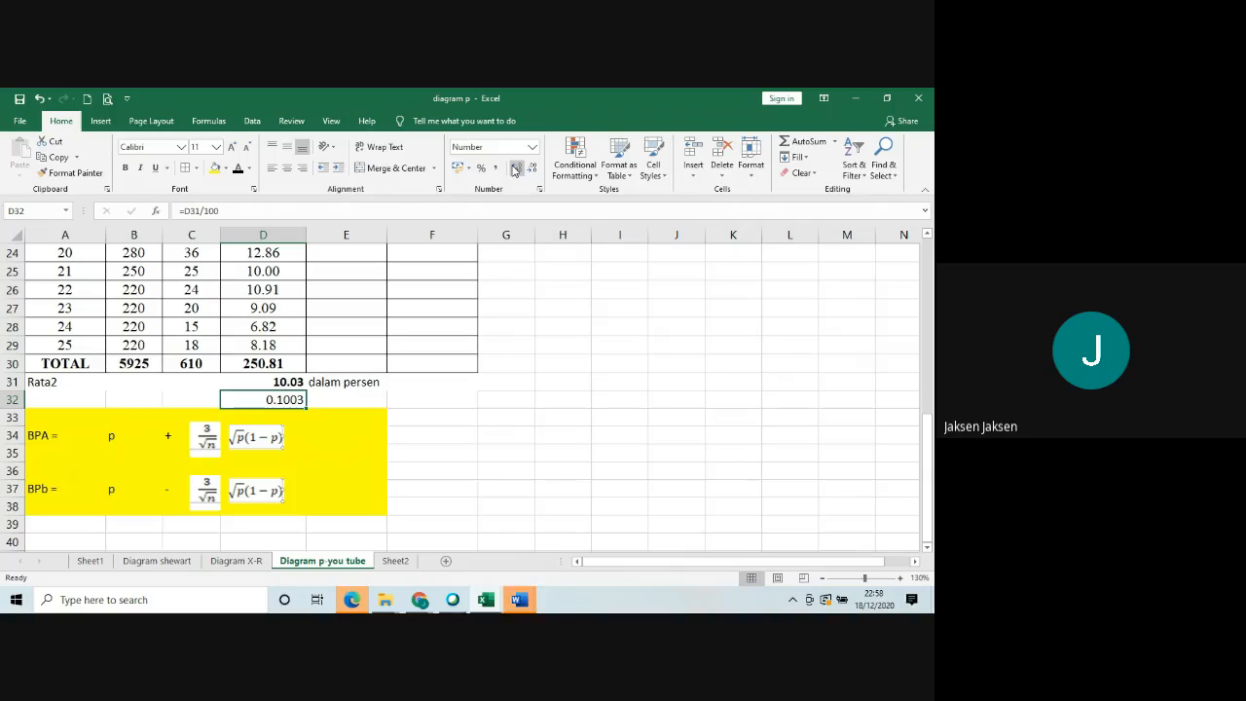
Label the fractional average by entering "dalam fraksi" in cell E32.
{"action": "left_click", "coordinate": [358, 400]}
{"action": "type", "text": "dalam fraksi"}
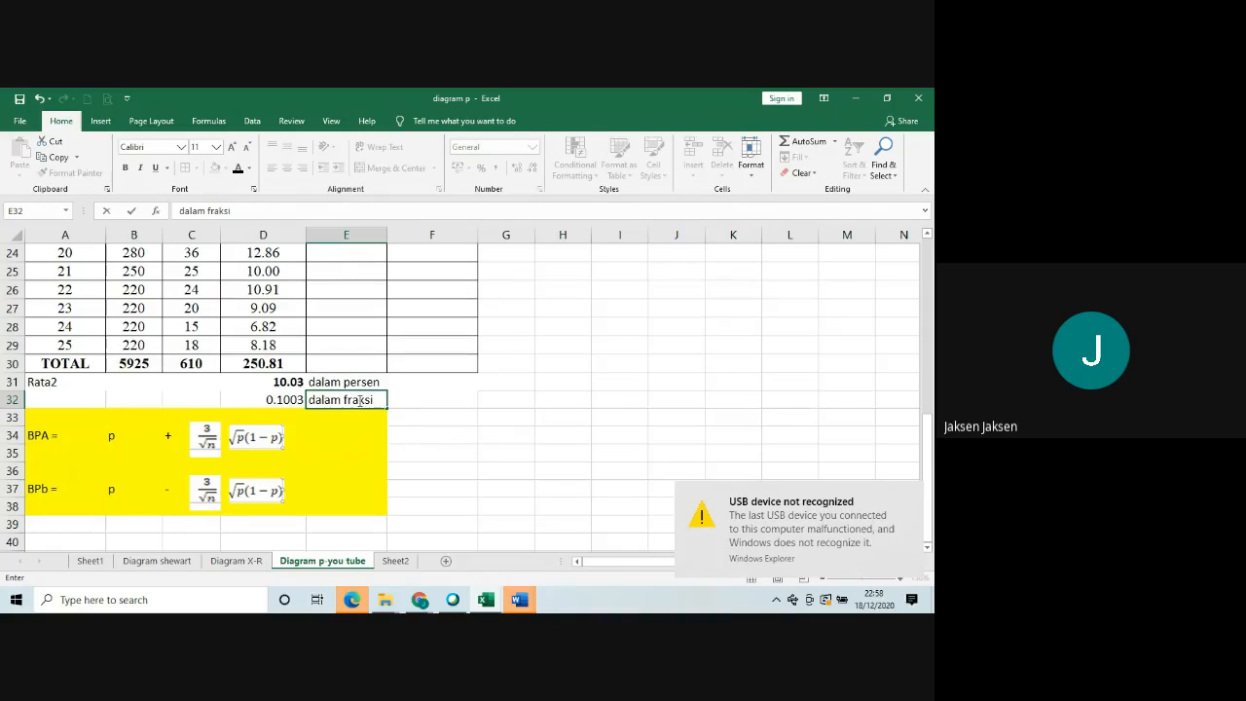
{"action": "left_click", "coordinate": [429, 451]}
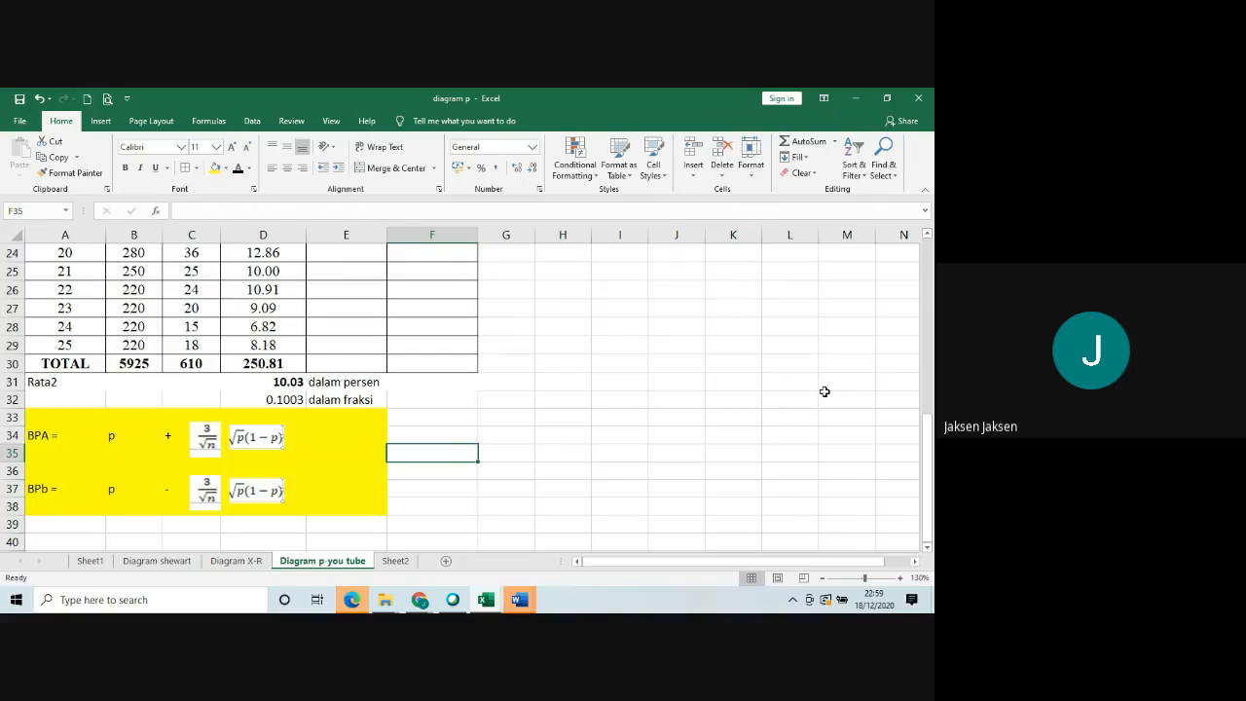
Start the upper control limit formula in cell E4 with =D32+, referencing the fractional average.
{"action": "left_click_drag", "start_coordinate": [925, 446], "coordinate": [924, 258]}
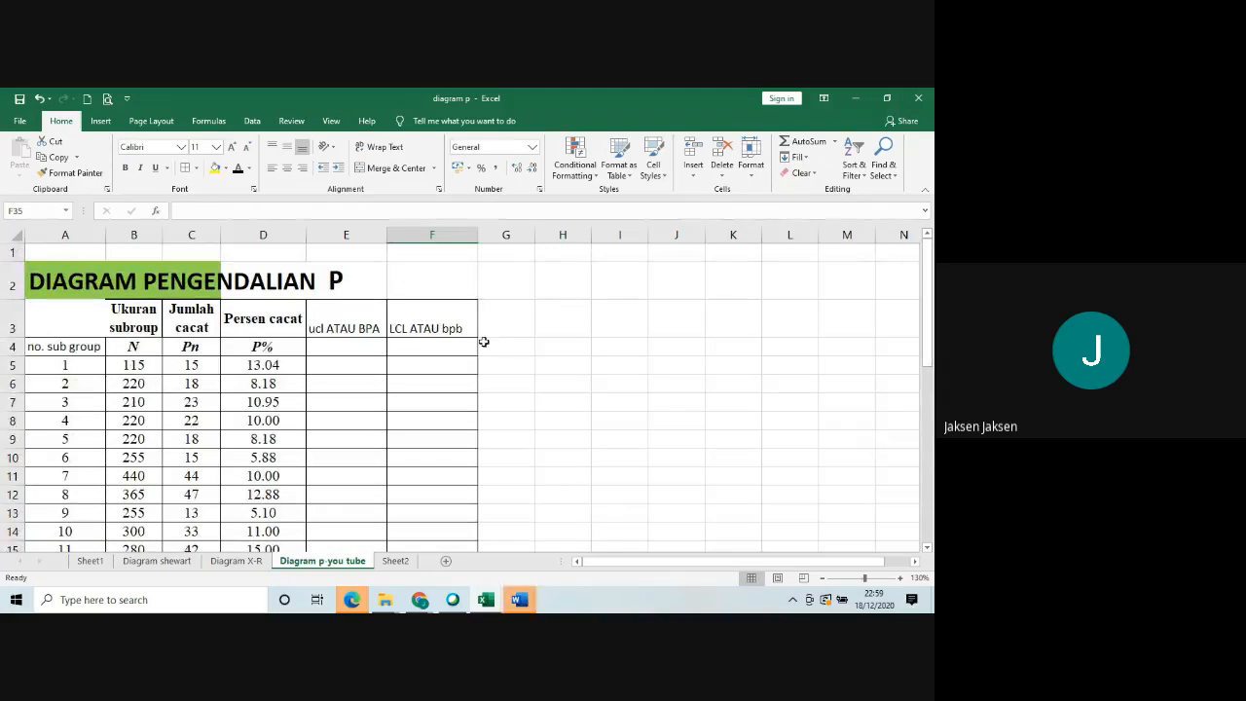
{"action": "left_click", "coordinate": [345, 346]}
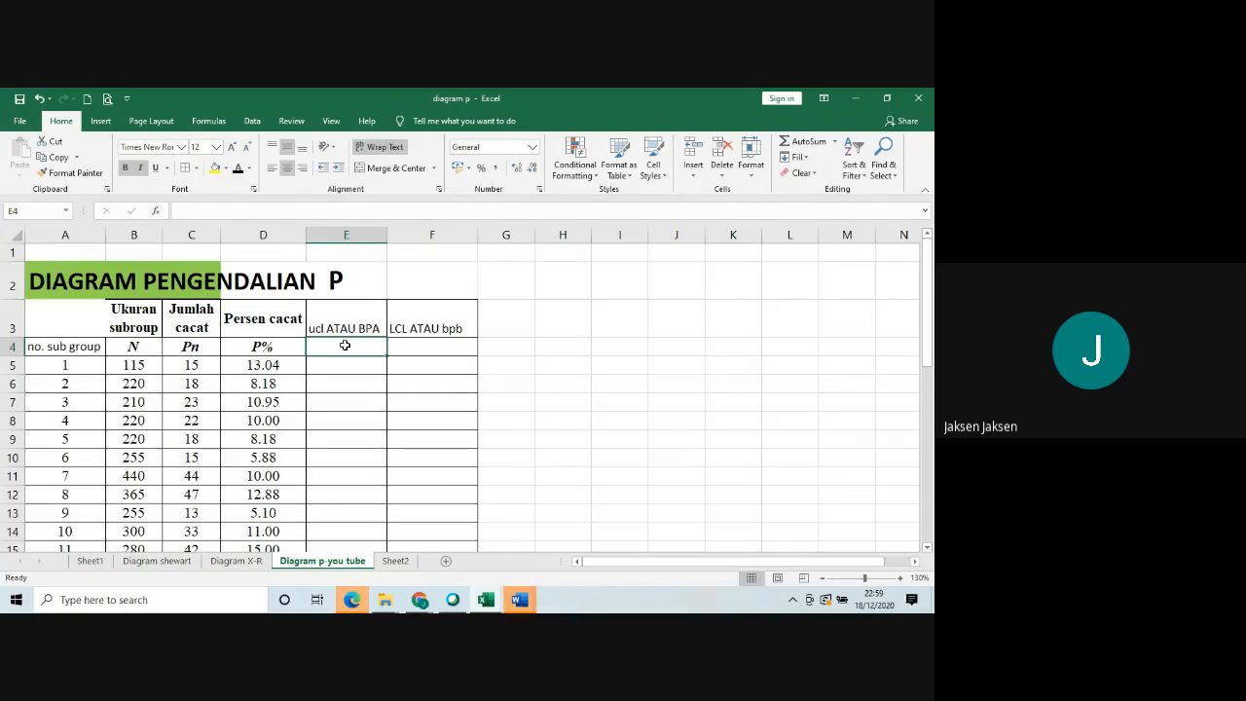
{"action": "mouse_move", "coordinate": [925, 286]}
{"action": "left_mouse_down"}
{"action": "mouse_move", "coordinate": [931, 465]}
{"action": "mouse_move", "coordinate": [933, 291]}
{"action": "left_mouse_up"}
{"action": "type", "text": "="}
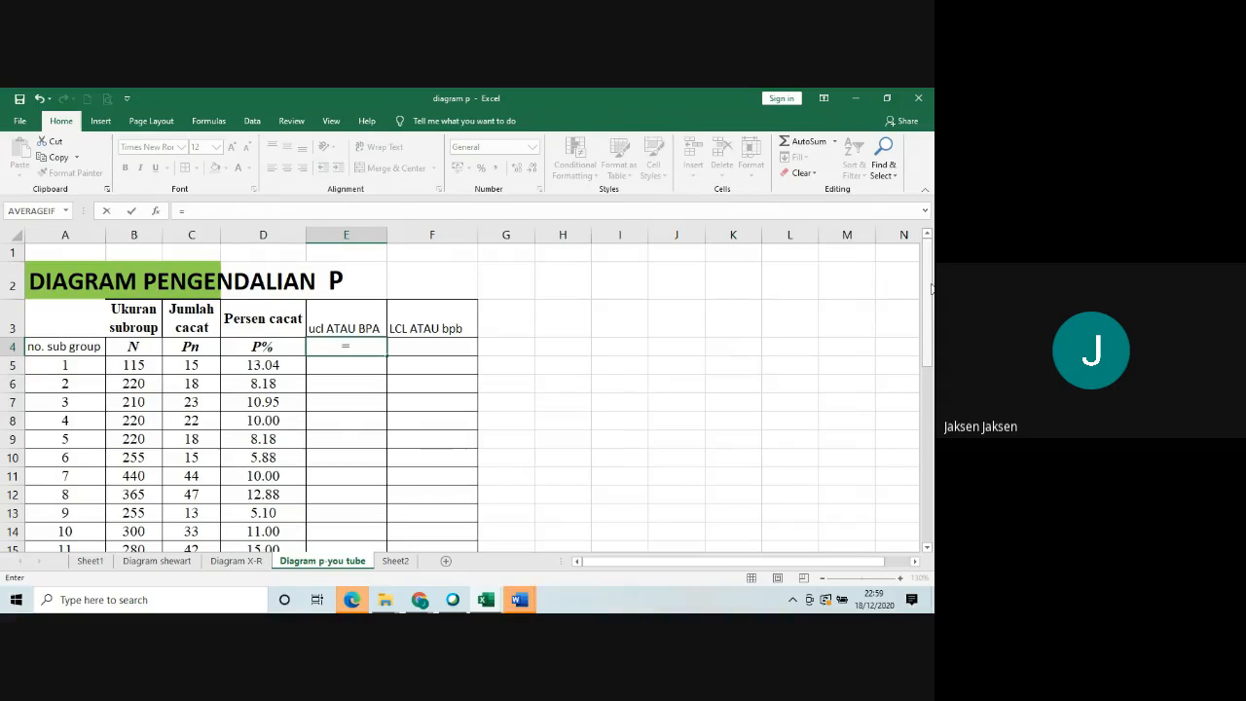
{"action": "left_click_drag", "start_coordinate": [931, 287], "coordinate": [931, 445]}
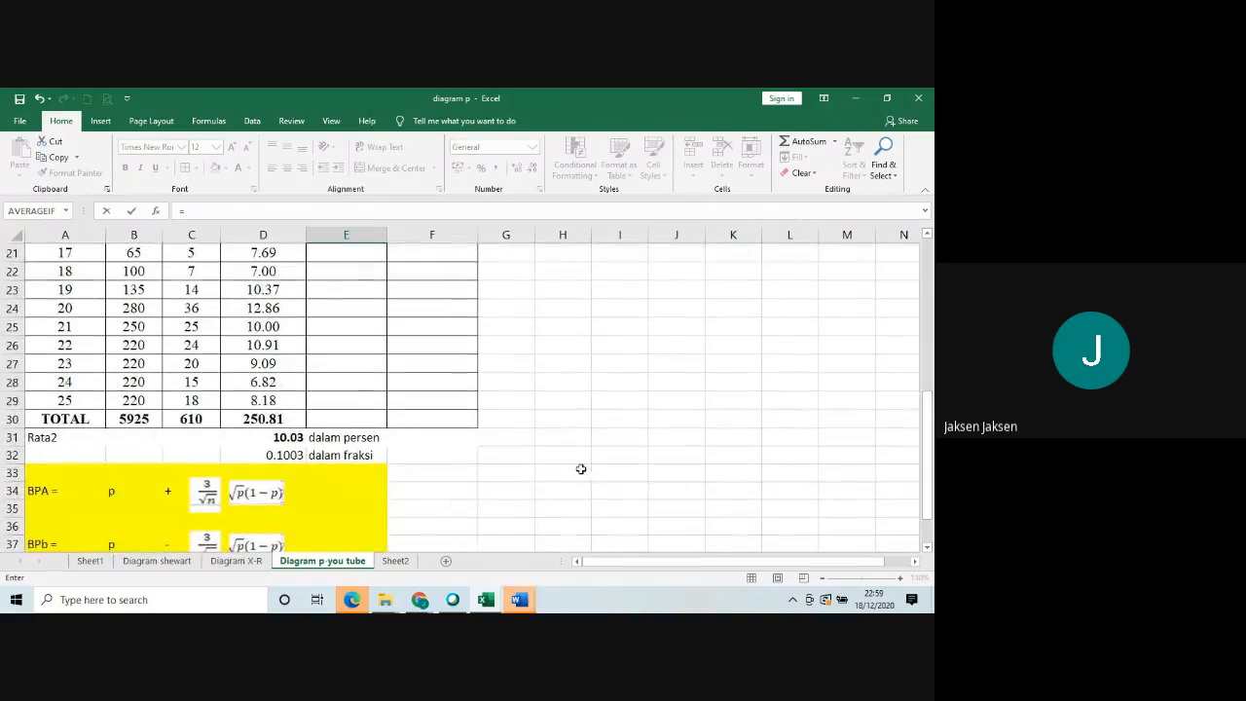
{"action": "left_click", "coordinate": [283, 455]}
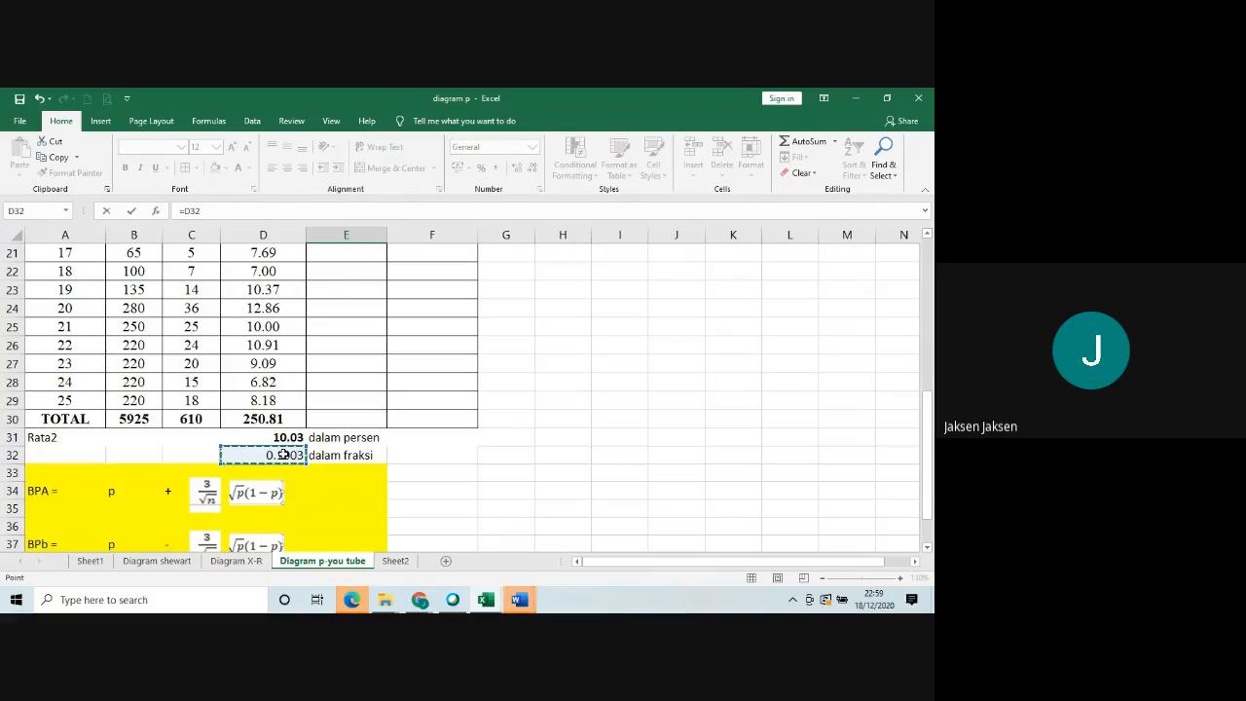
{"action": "type", "text": "_"}
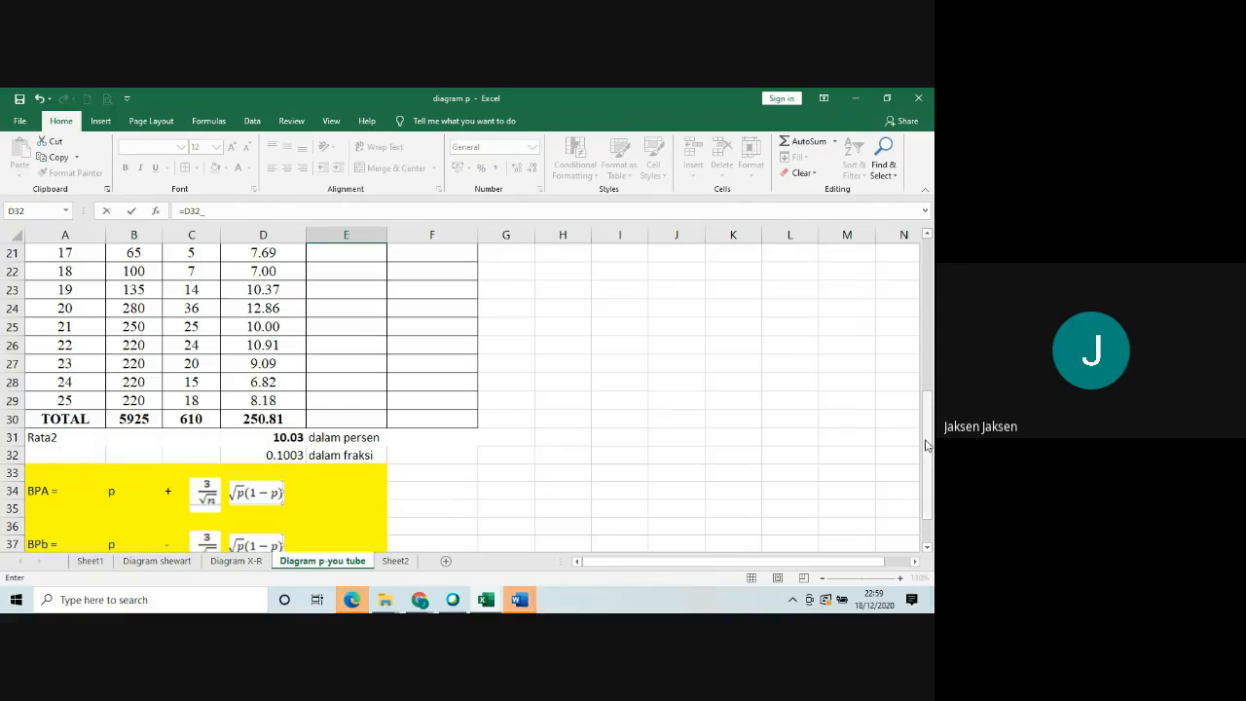
{"action": "left_click_drag", "start_coordinate": [927, 443], "coordinate": [922, 284]}
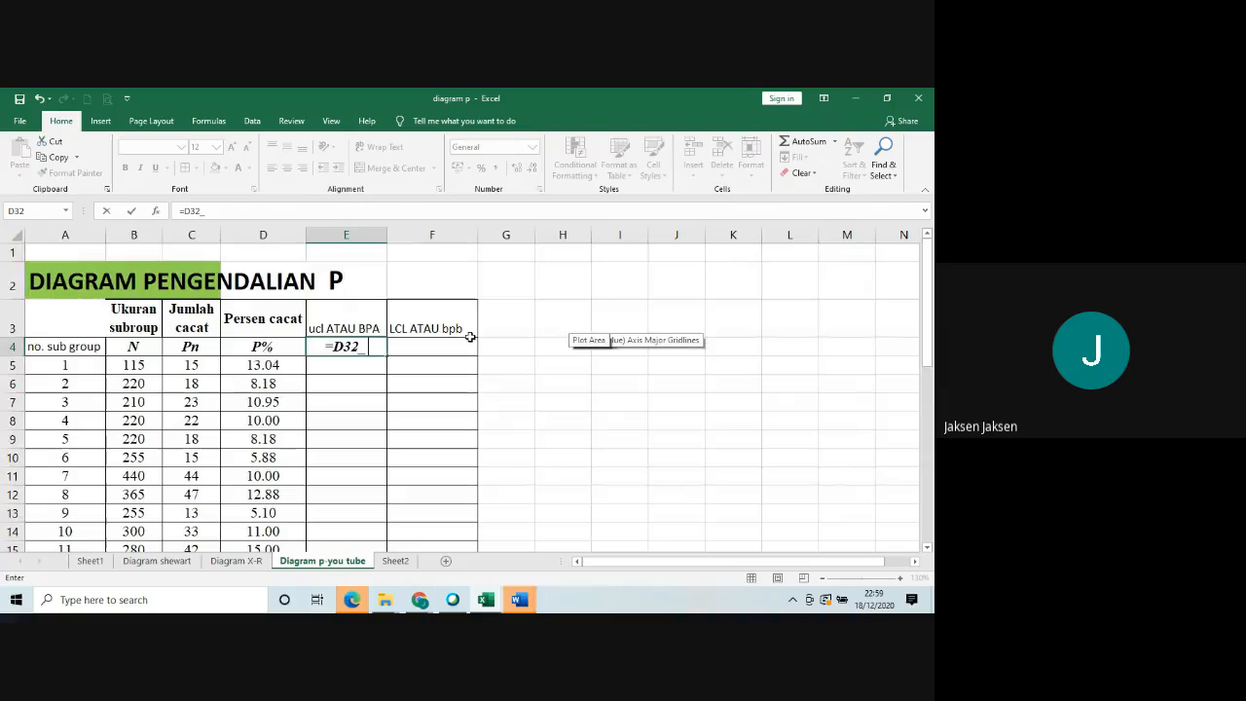
{"action": "key", "text": "BackSpace"}
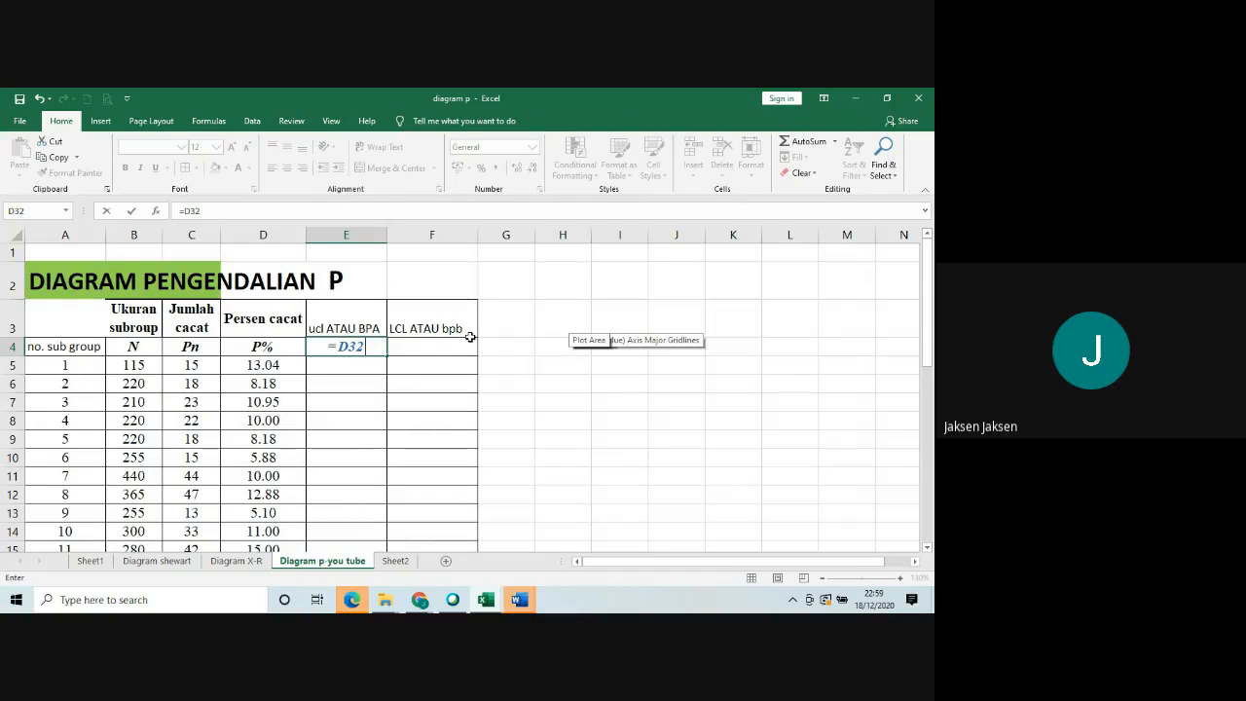
{"action": "type", "text": "+"}
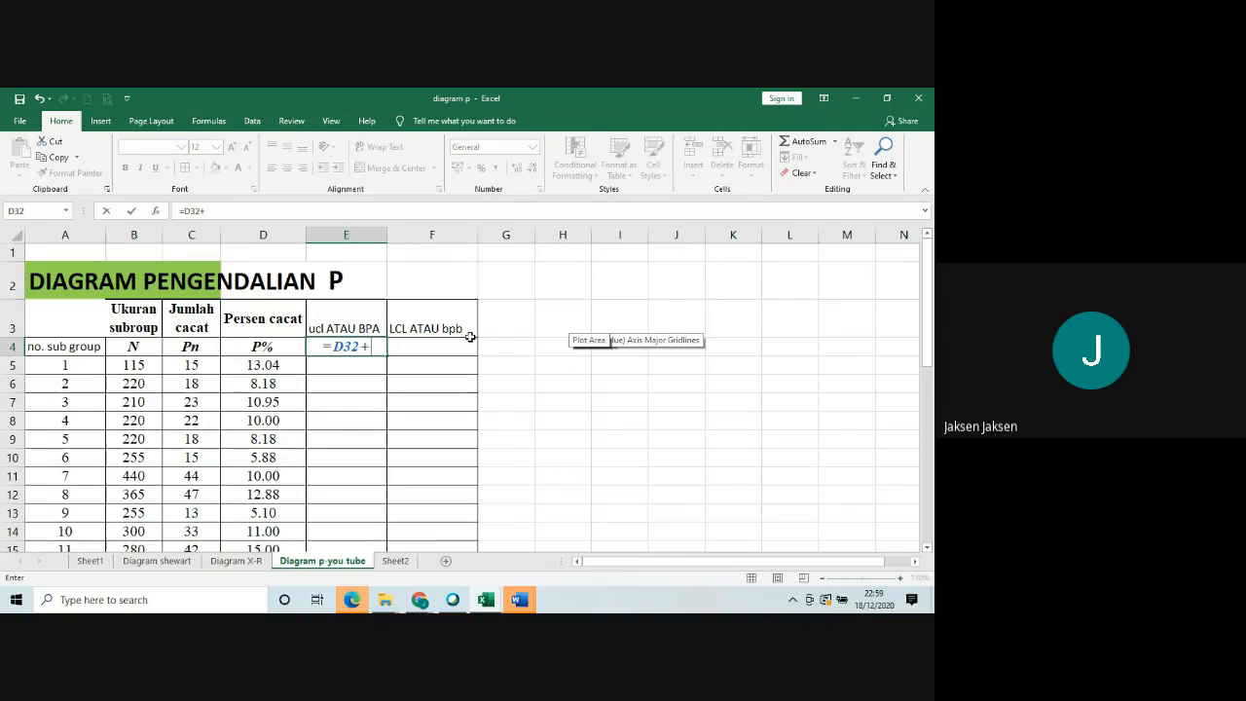
Extend the upper control limit formula in cell E4 with (3/sqrt(B5)), referencing the first subgroup's size.
{"action": "type", "text": "(3"}
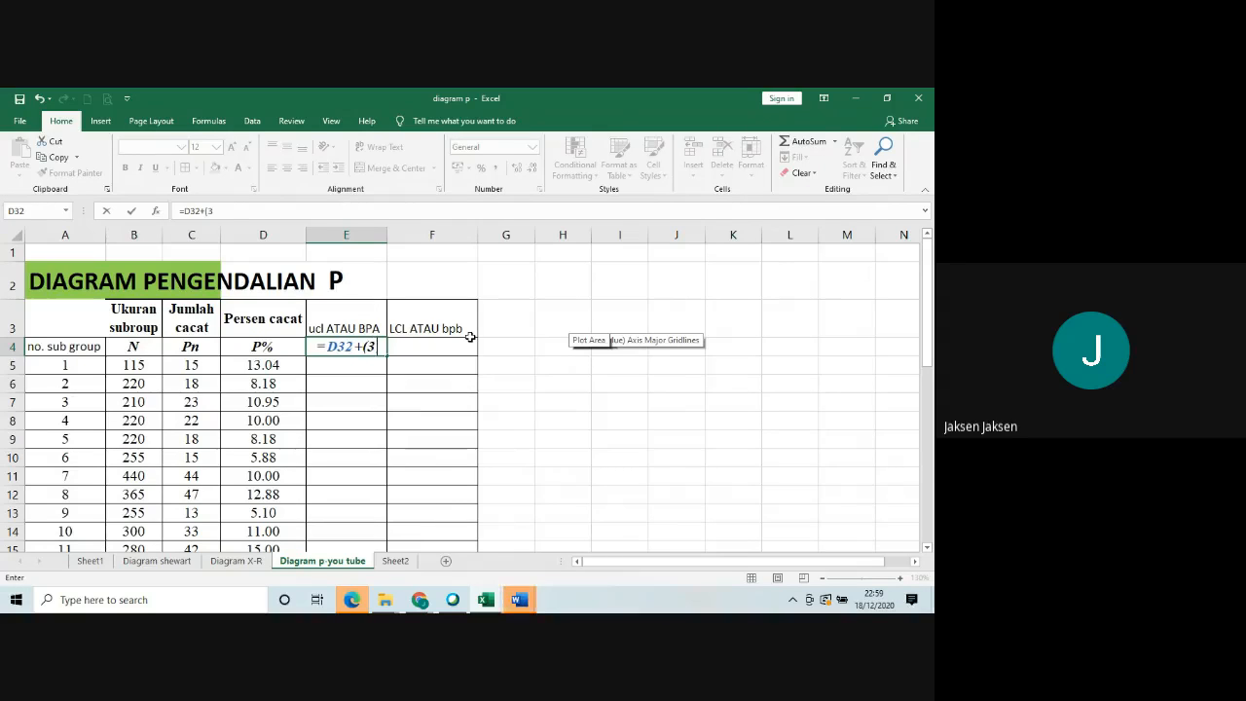
{"action": "type", "text": "/"}
{"action": "left_click_drag", "start_coordinate": [926, 299], "coordinate": [931, 458]}
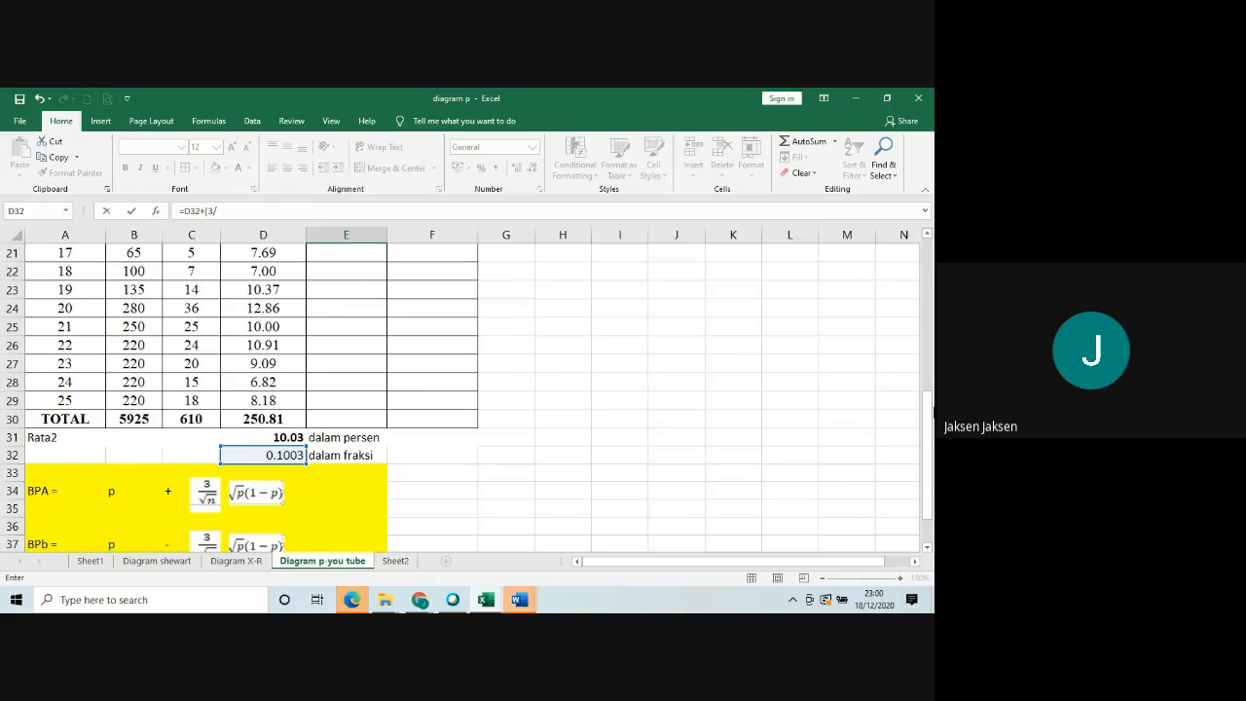
{"action": "left_click_drag", "start_coordinate": [930, 430], "coordinate": [931, 258]}
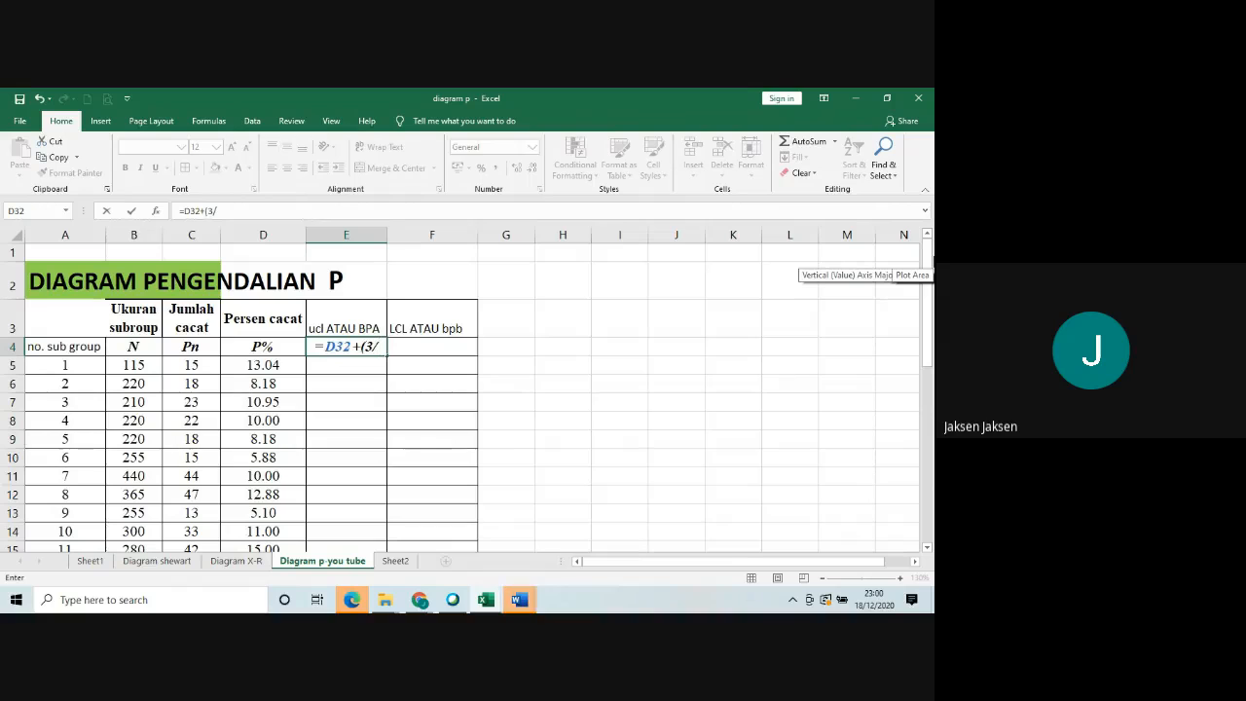
{"action": "type", "text": "(s"}
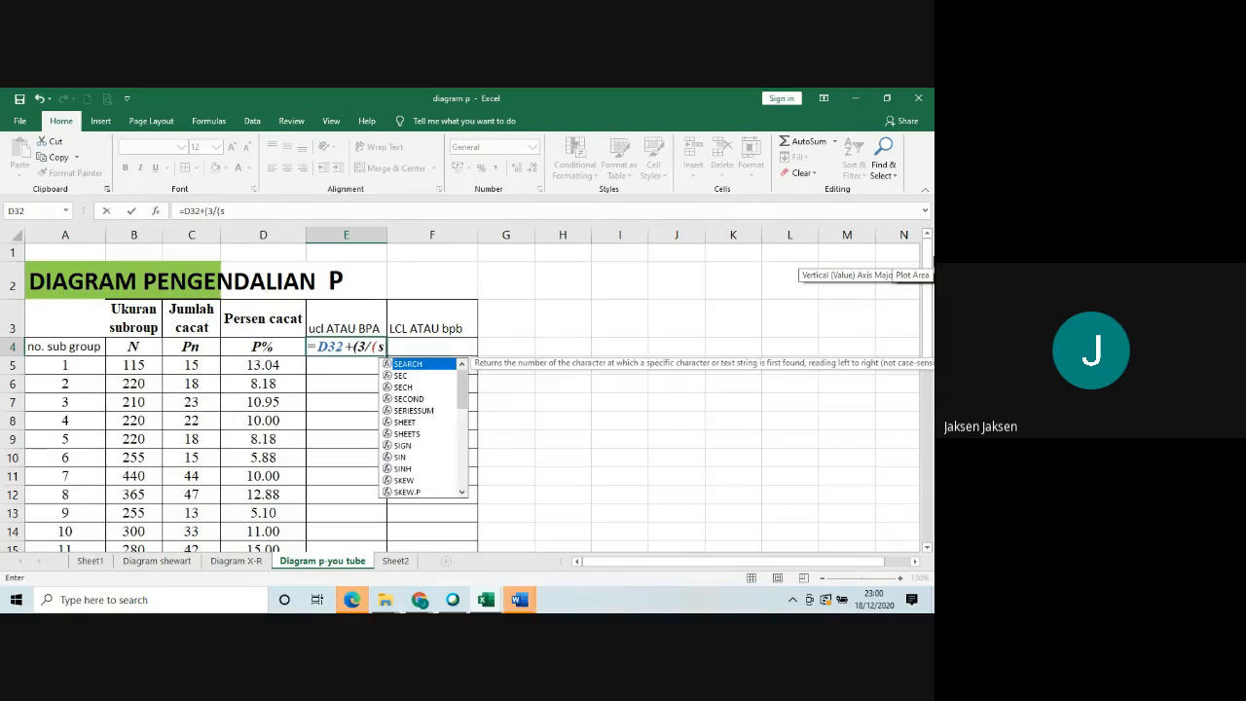
{"action": "type", "text": "qrt"}
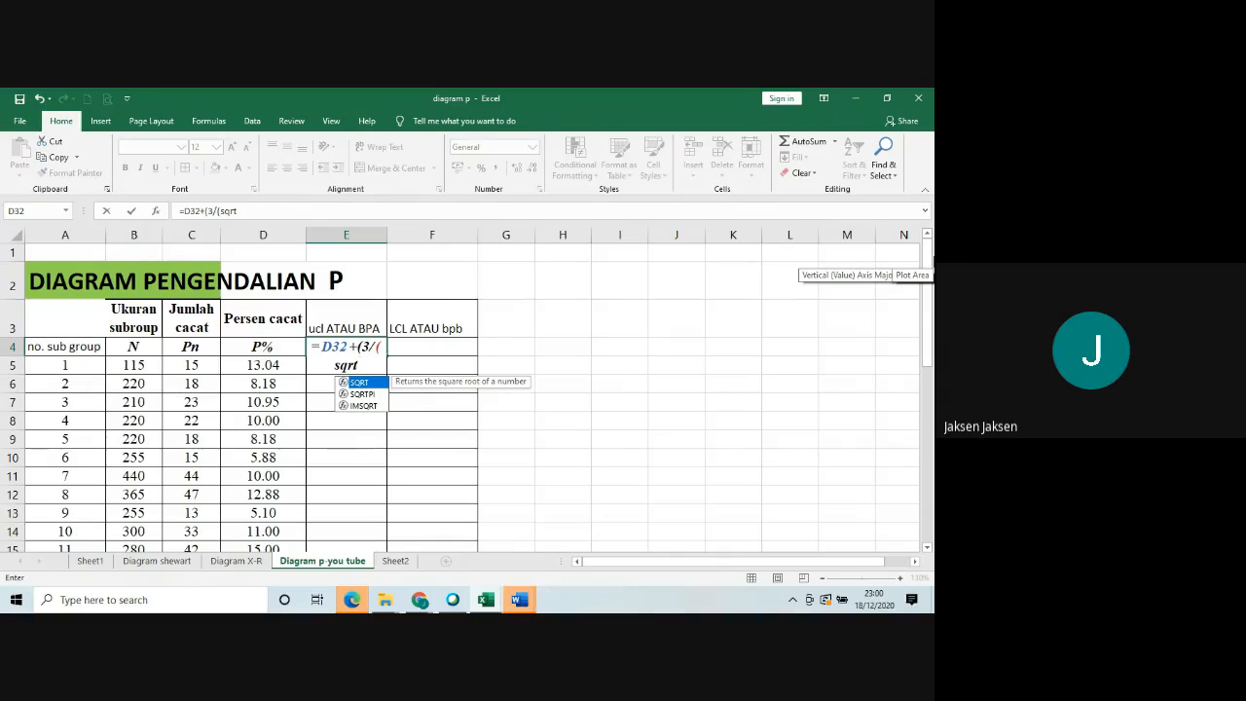
{"action": "type", "text": "("}
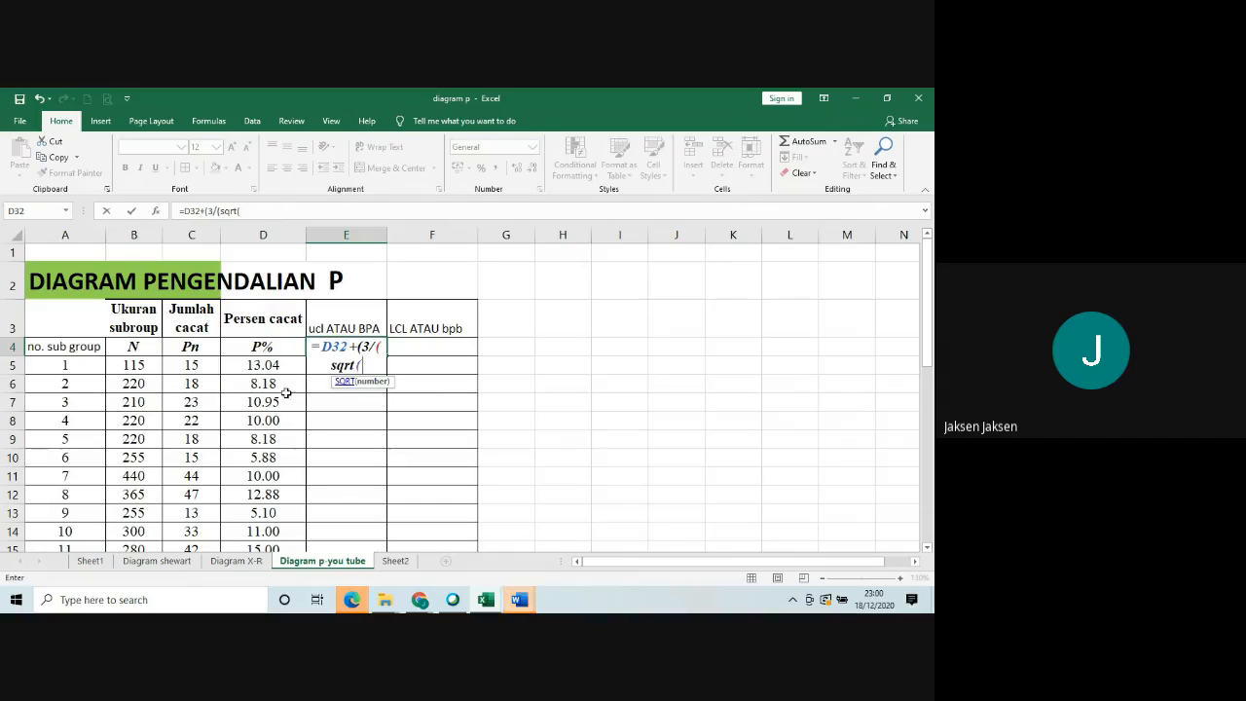
{"action": "left_click", "coordinate": [141, 365]}
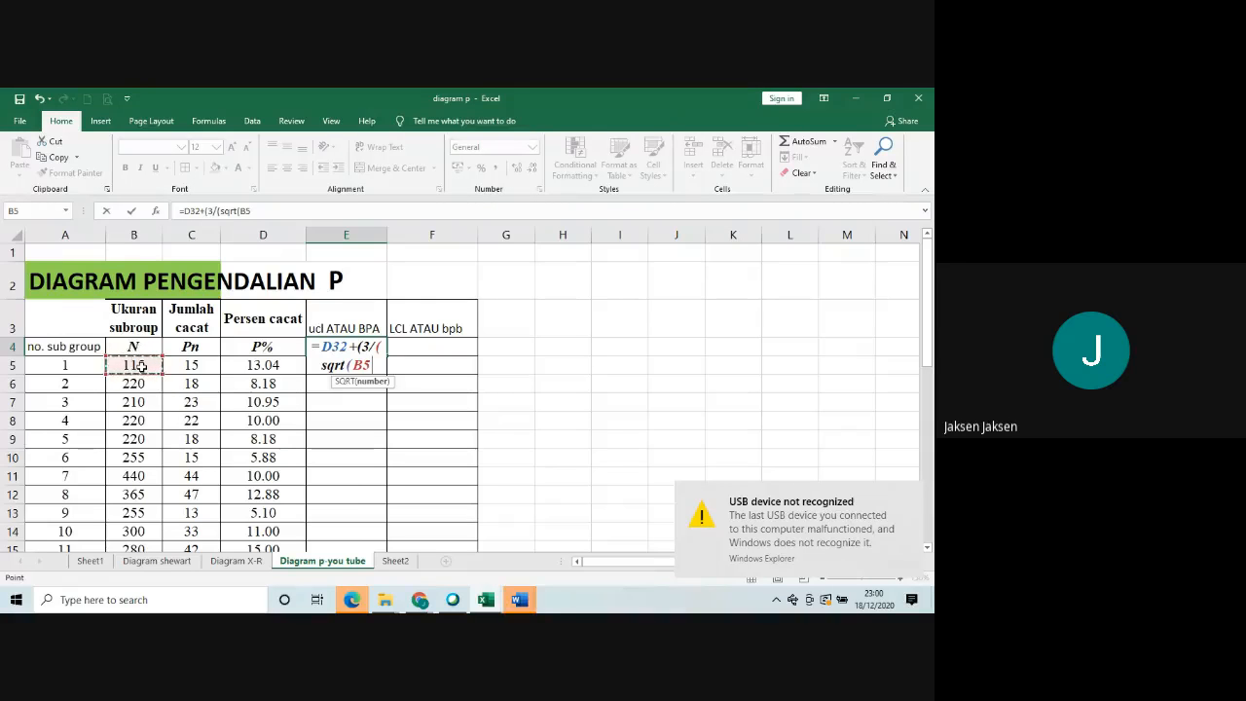
{"action": "type", "text": ")"}
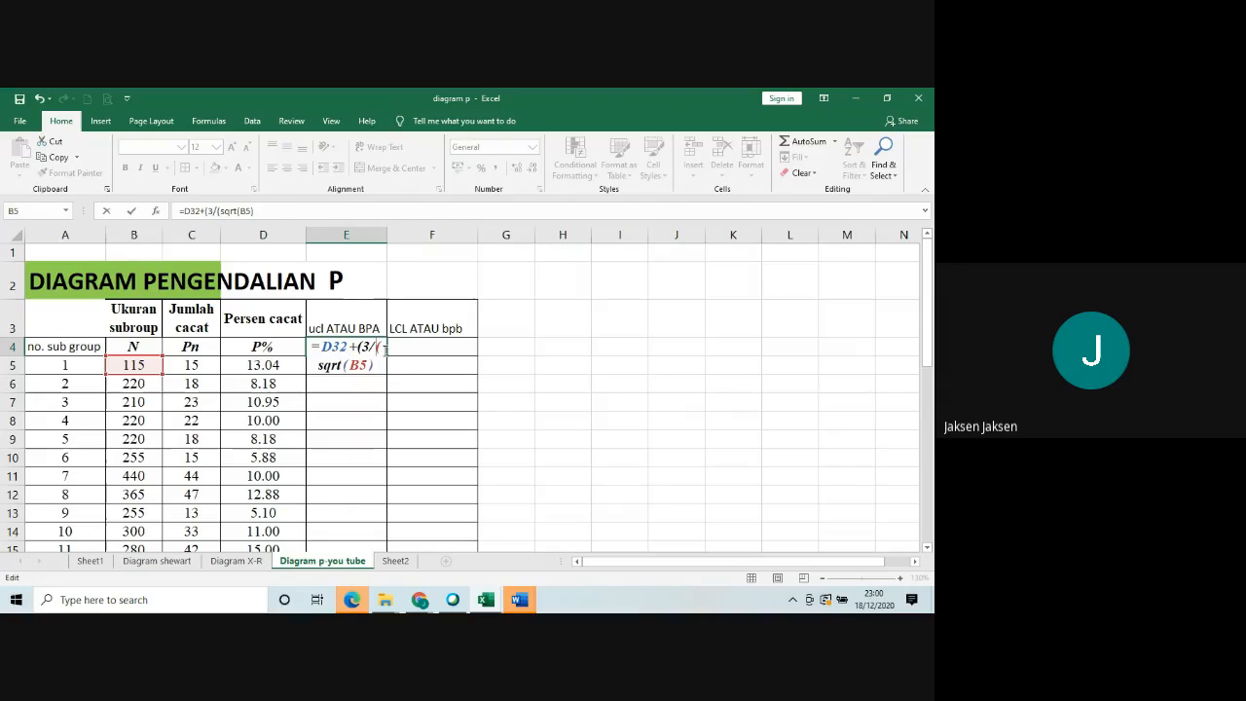
{"action": "left_click", "coordinate": [379, 348]}
{"action": "key", "text": "BackSpace"}
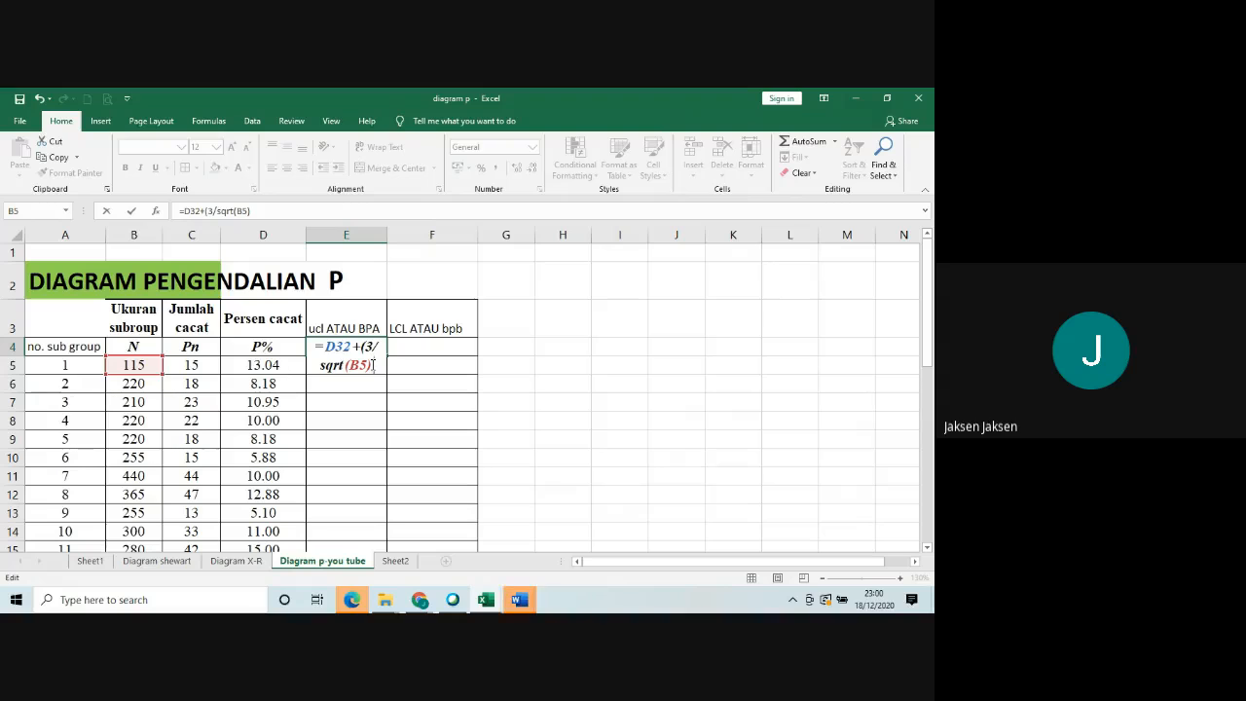
{"action": "type", "text": ")"}
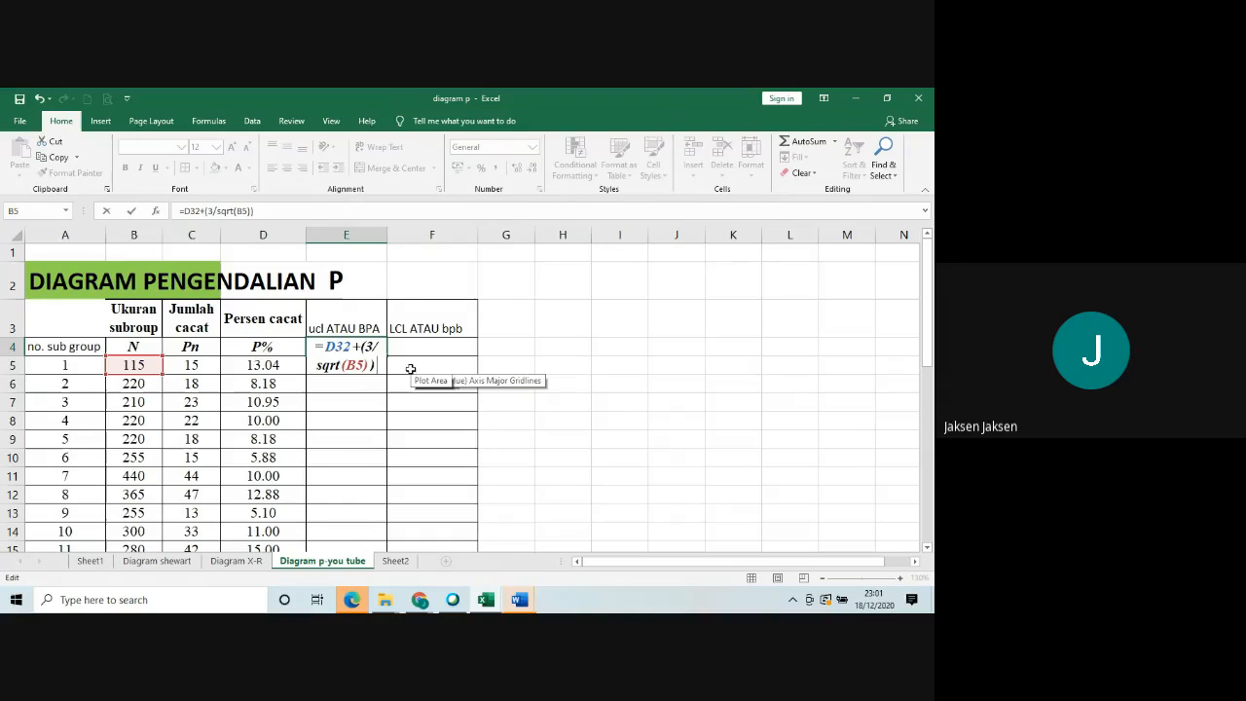
Multiply the E4 expression by a square root term starting with *sqrt((d32), based on the fractional average.
{"action": "mouse_move", "coordinate": [926, 286]}
{"action": "left_mouse_down"}
{"action": "mouse_move", "coordinate": [932, 457]}
{"action": "mouse_move", "coordinate": [932, 283]}
{"action": "left_mouse_up"}
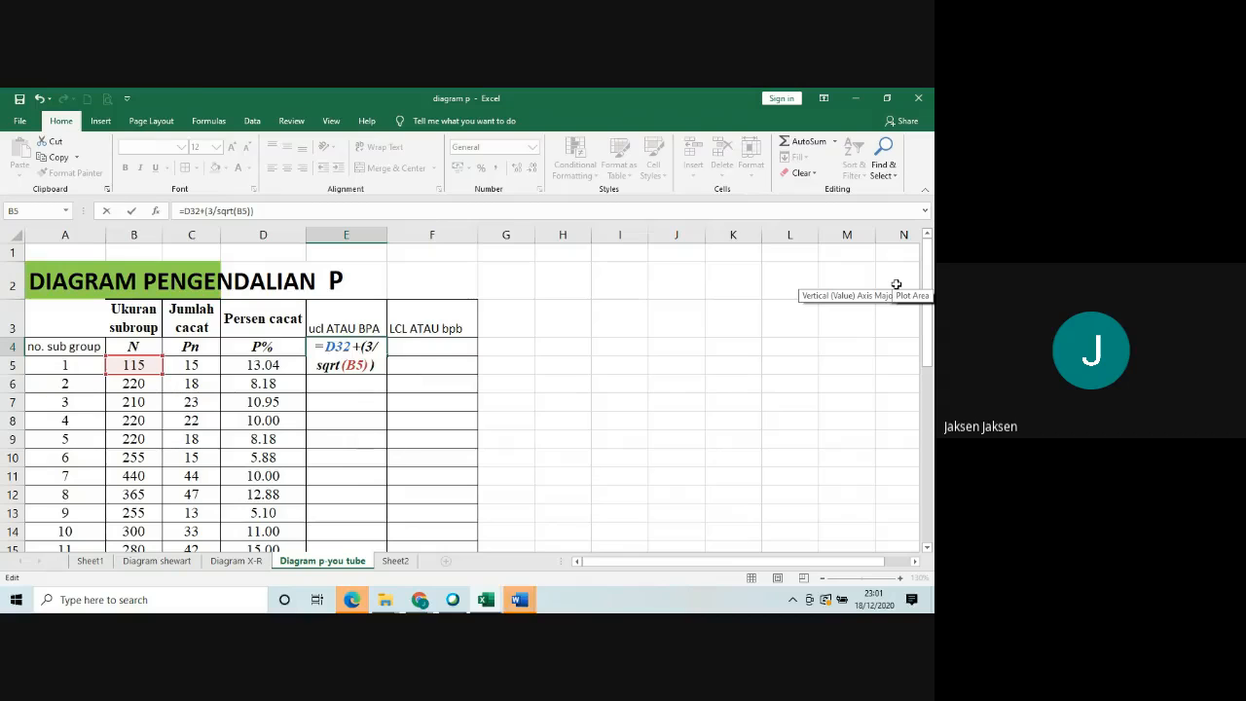
{"action": "type", "text": "*"}
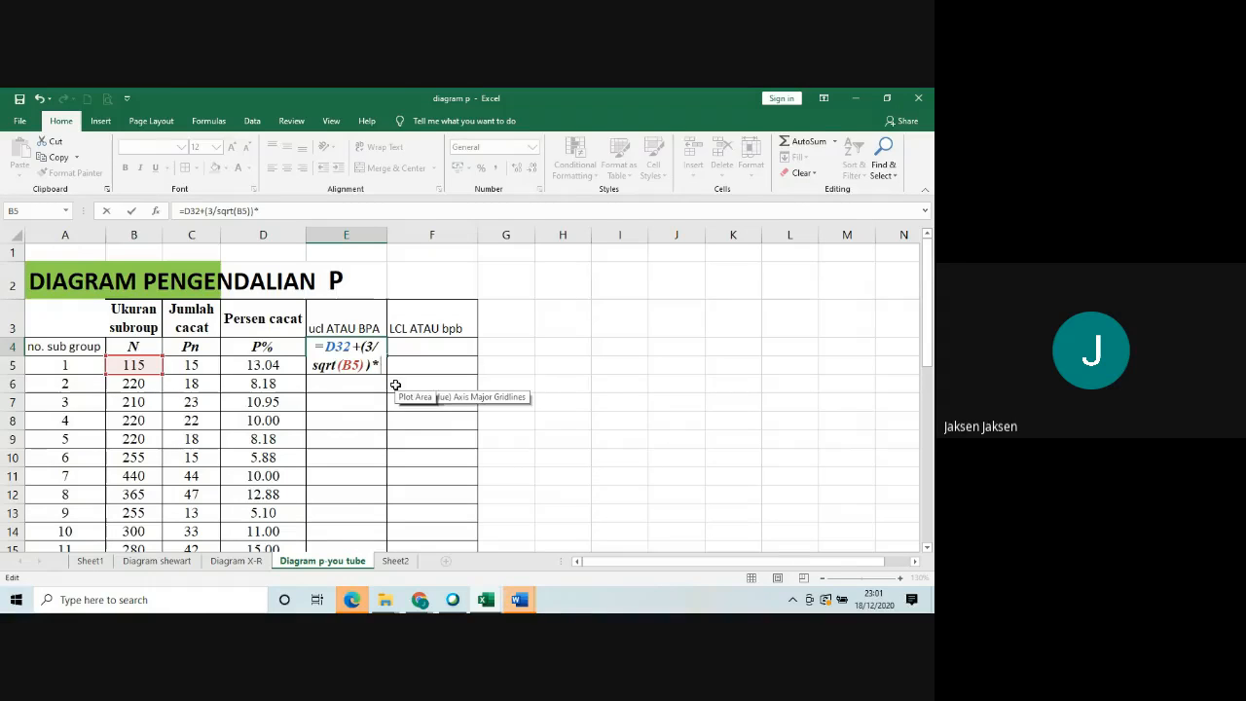
{"action": "type", "text": "sqrt"}
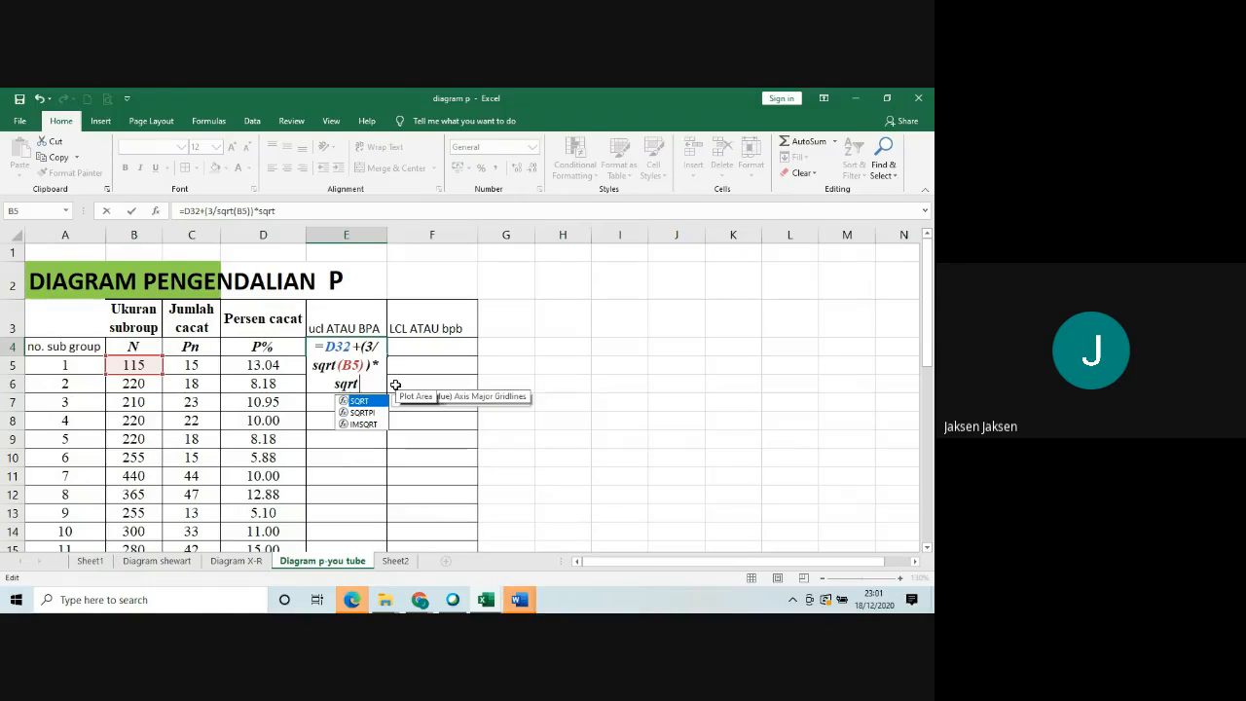
{"action": "type", "text": "("}
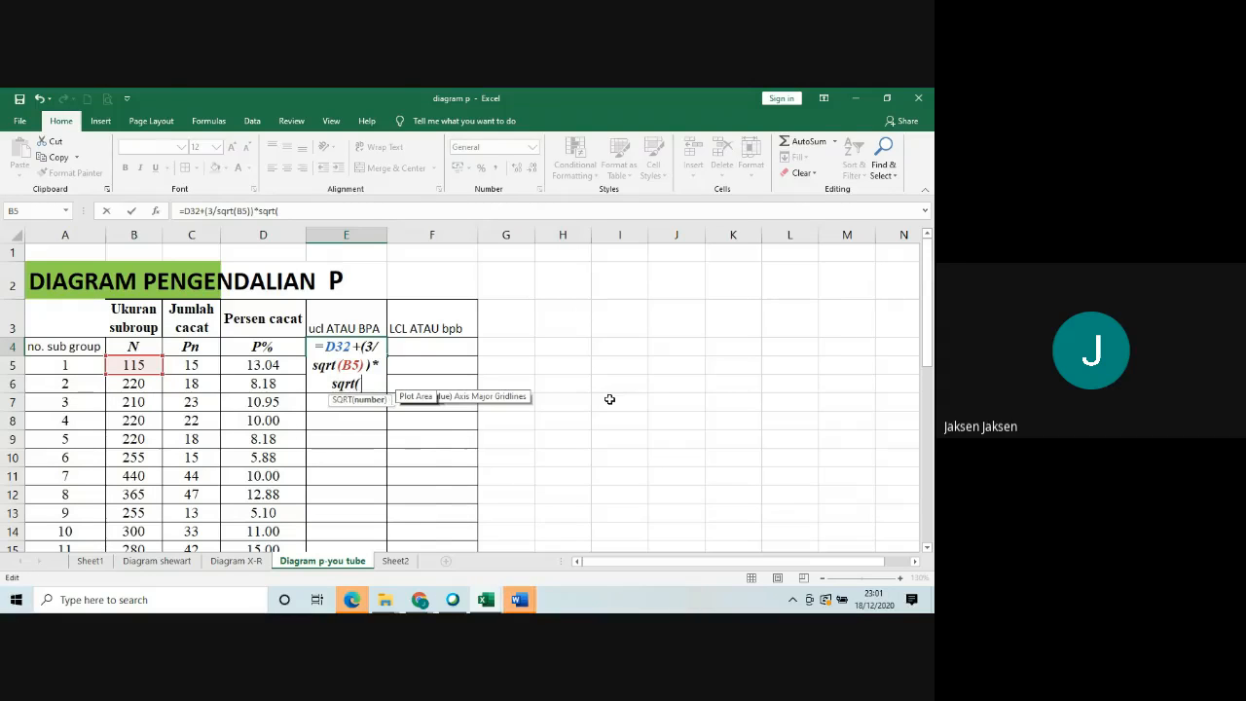
{"action": "type", "text": "d32"}
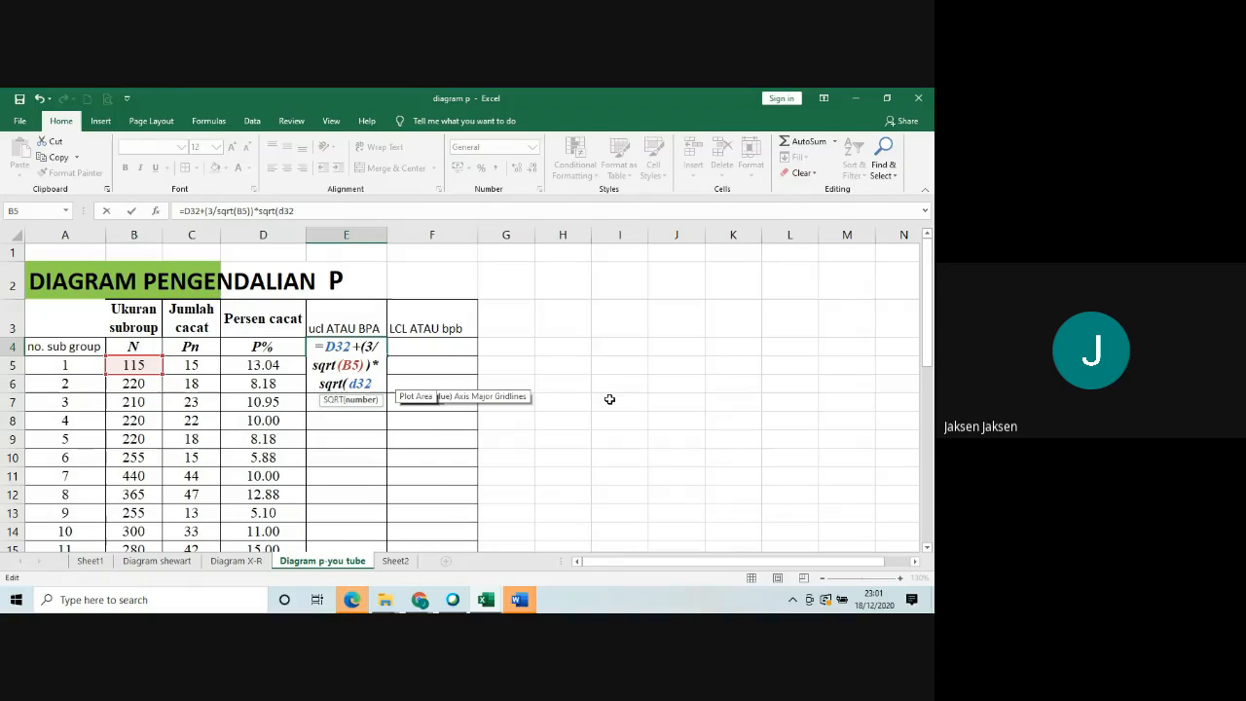
{"action": "type", "text": ")"}
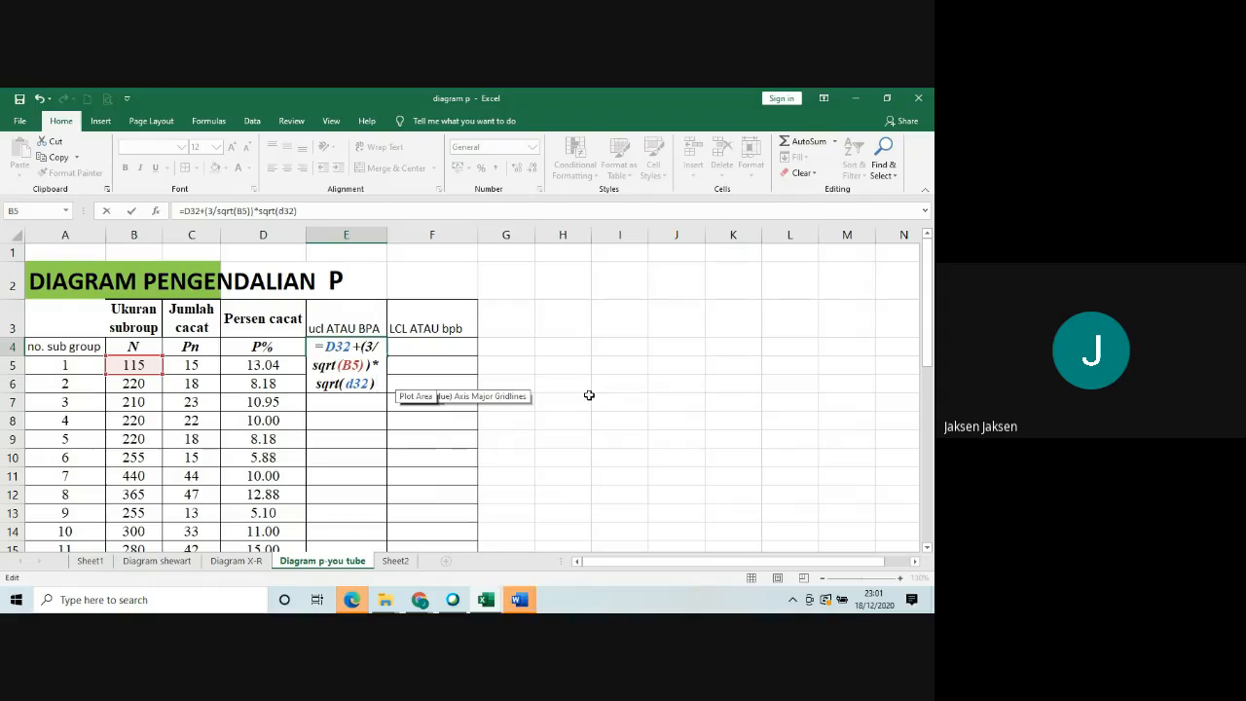
{"action": "left_click", "coordinate": [340, 384]}
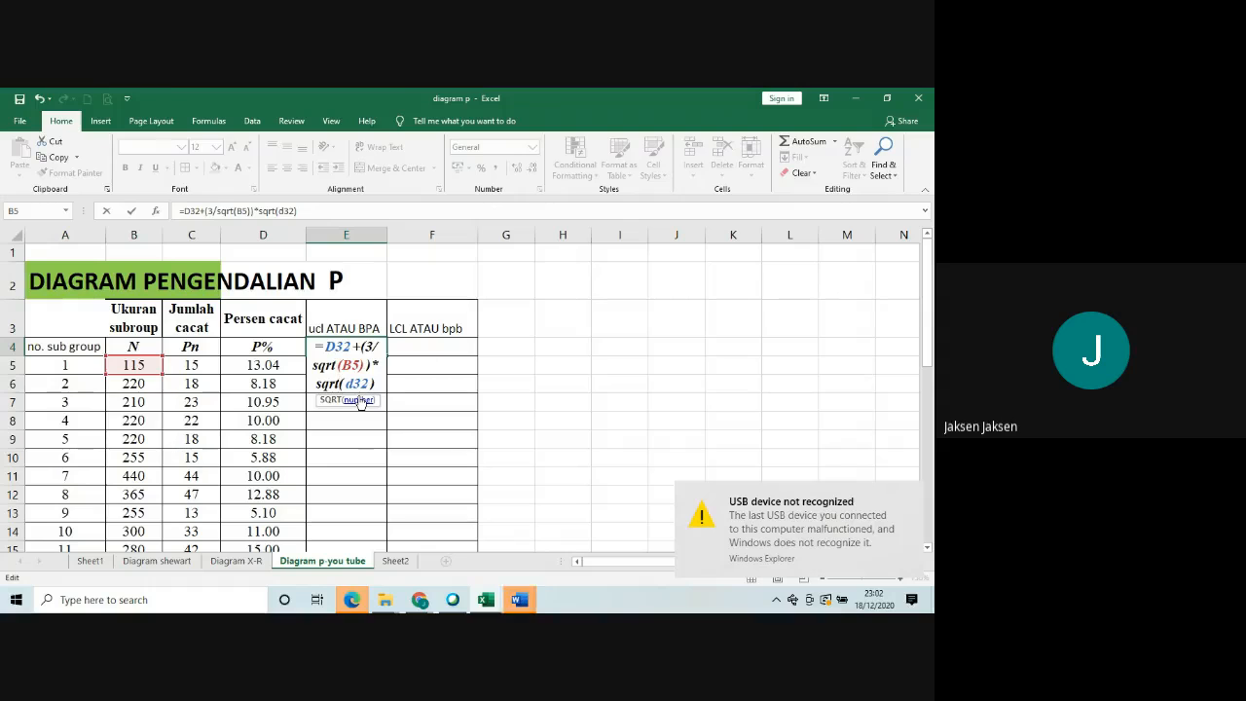
{"action": "type", "text": "("}
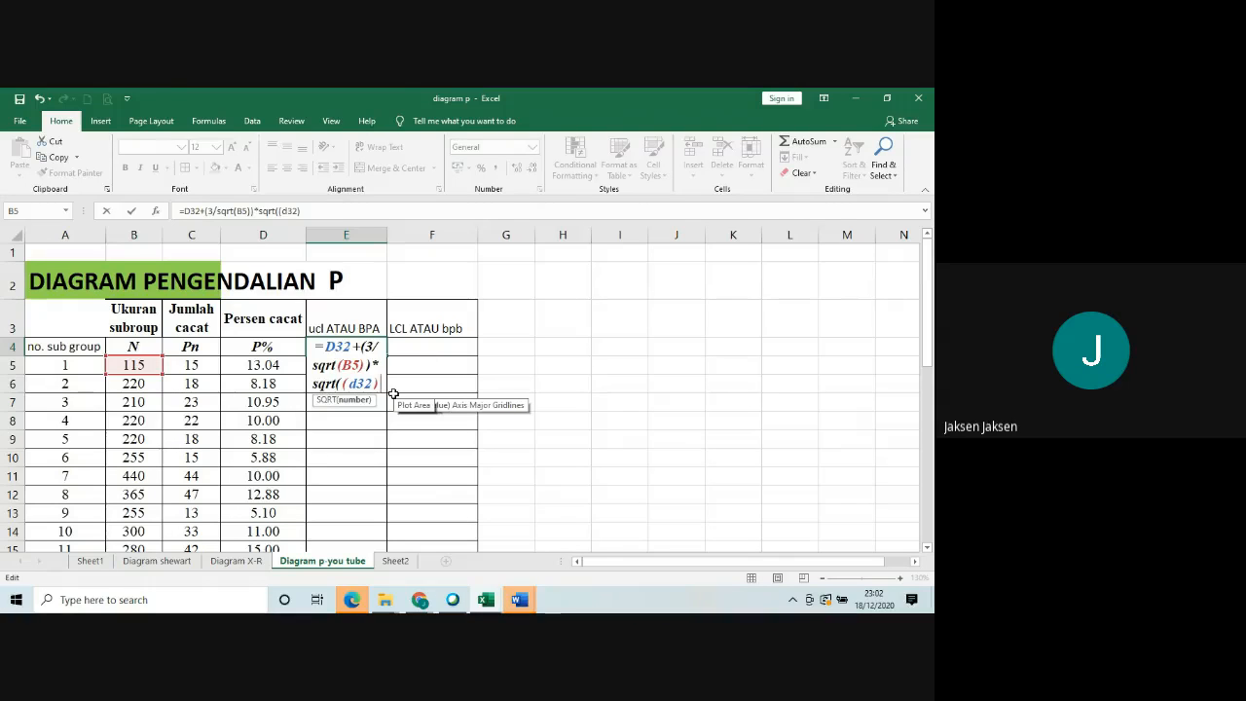
Add the factor *(1-d32) inside the square root of the E4 formula, following the BPA formula below the table.
{"action": "left_click_drag", "start_coordinate": [927, 304], "coordinate": [928, 508]}
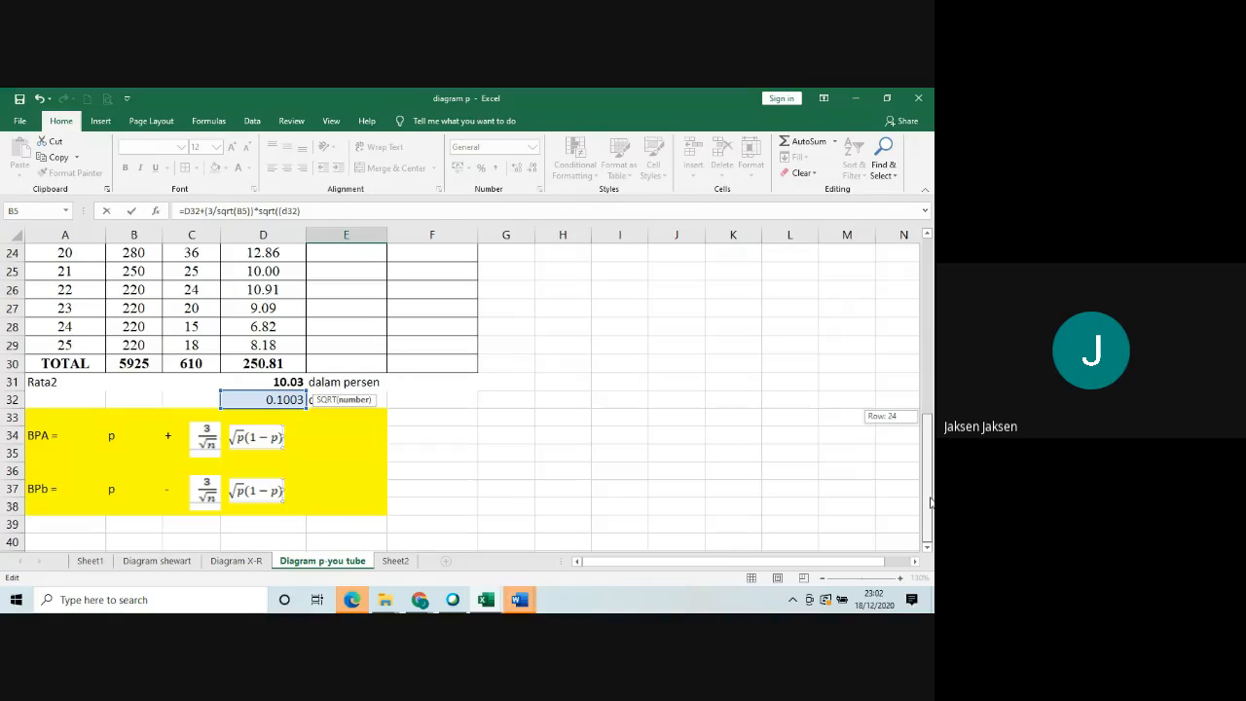
{"action": "left_click_drag", "start_coordinate": [932, 487], "coordinate": [923, 300]}
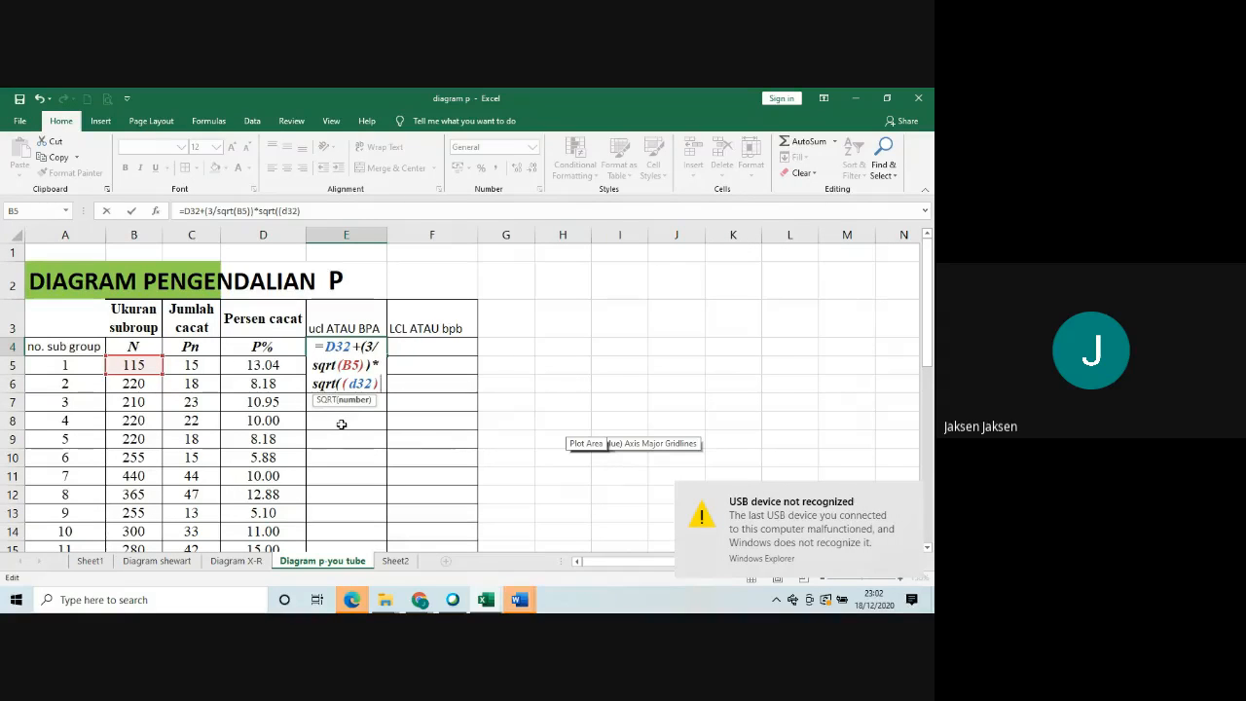
{"action": "type", "text": "*"}
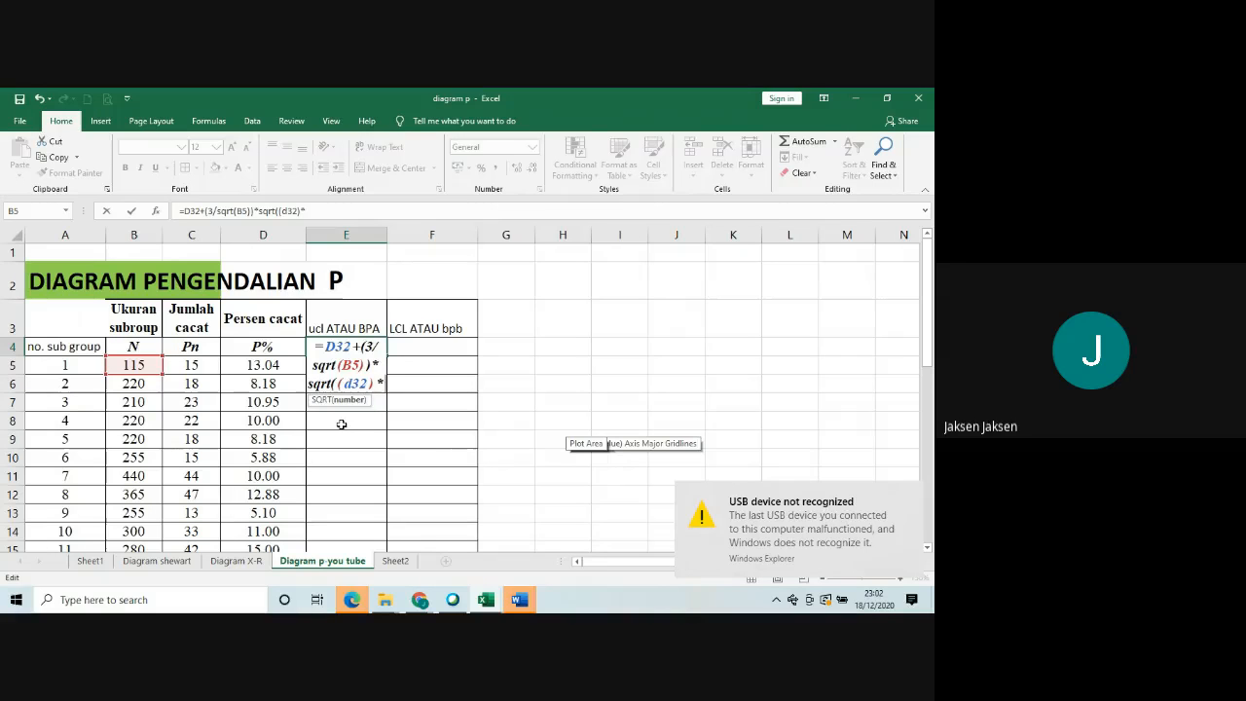
{"action": "type", "text": "(1"}
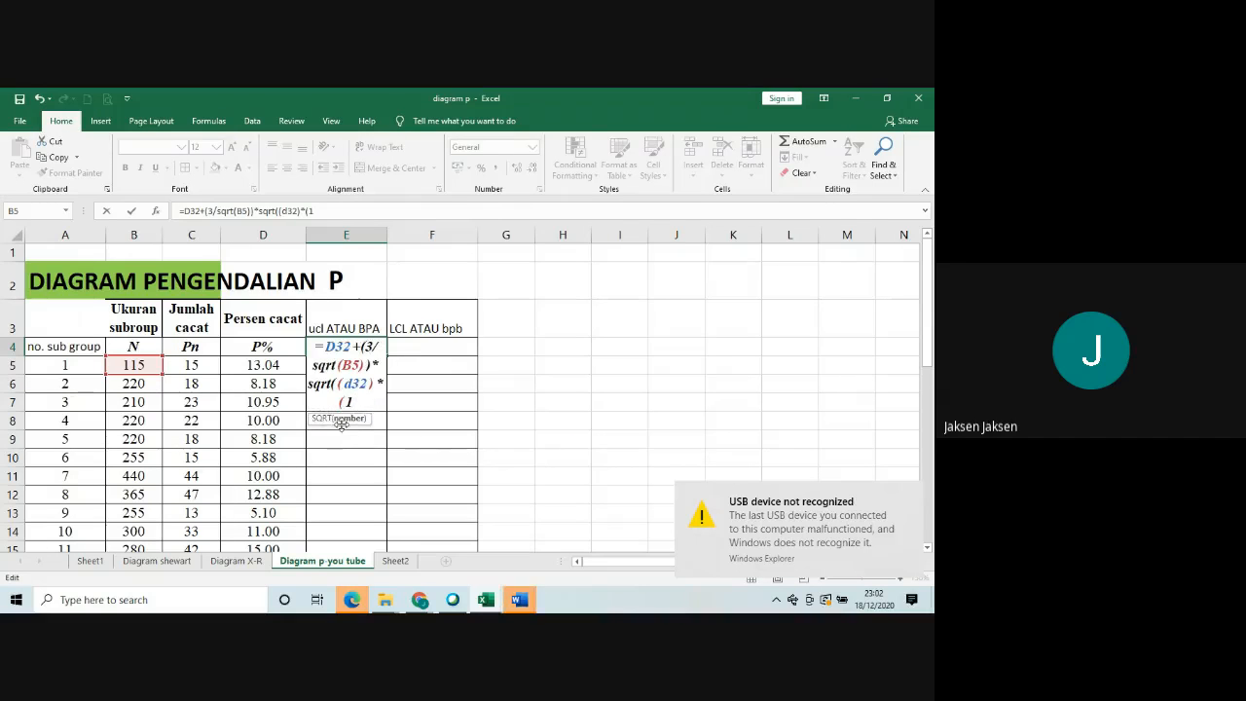
{"action": "type", "text": "-"}
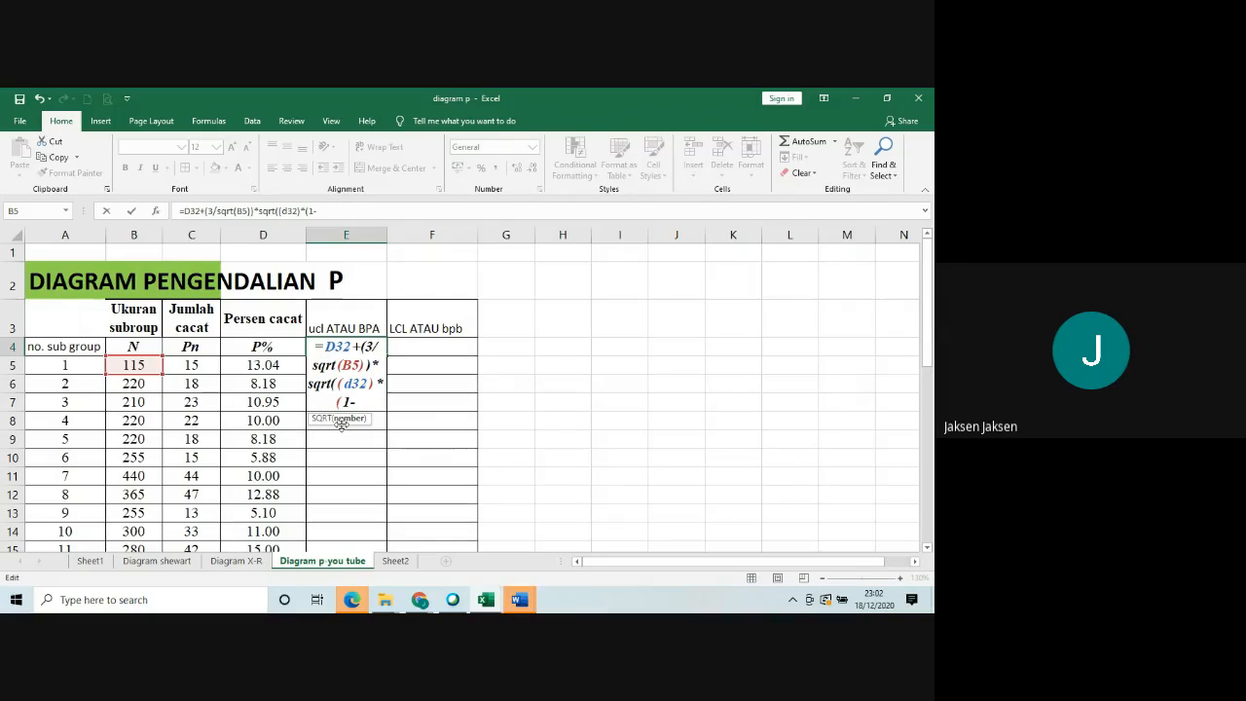
{"action": "type", "text": "d3"}
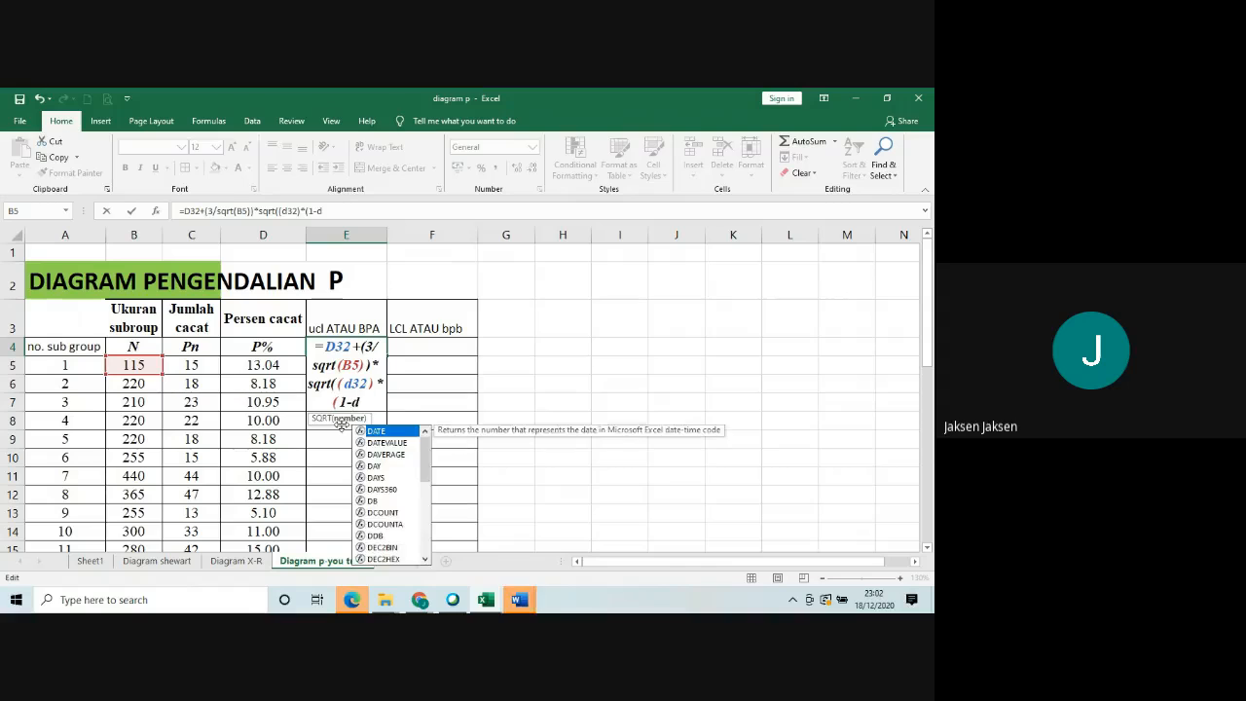
{"action": "type", "text": "2"}
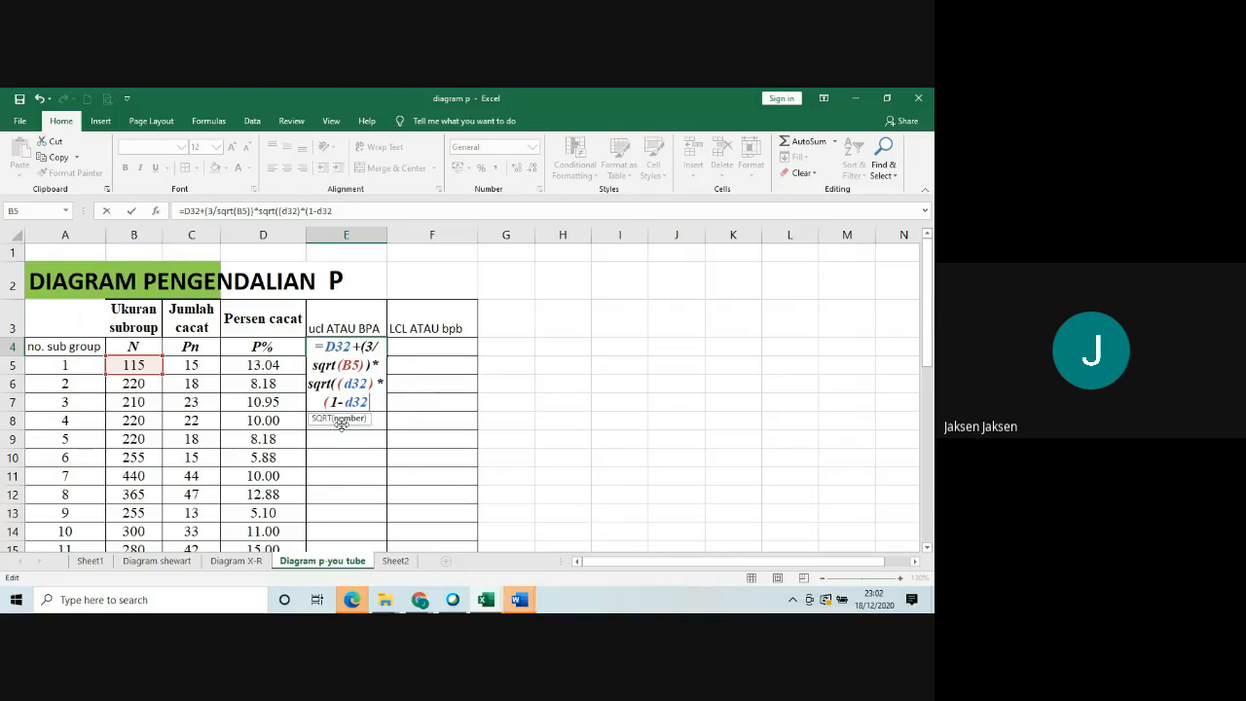
{"action": "type", "text": ")"}
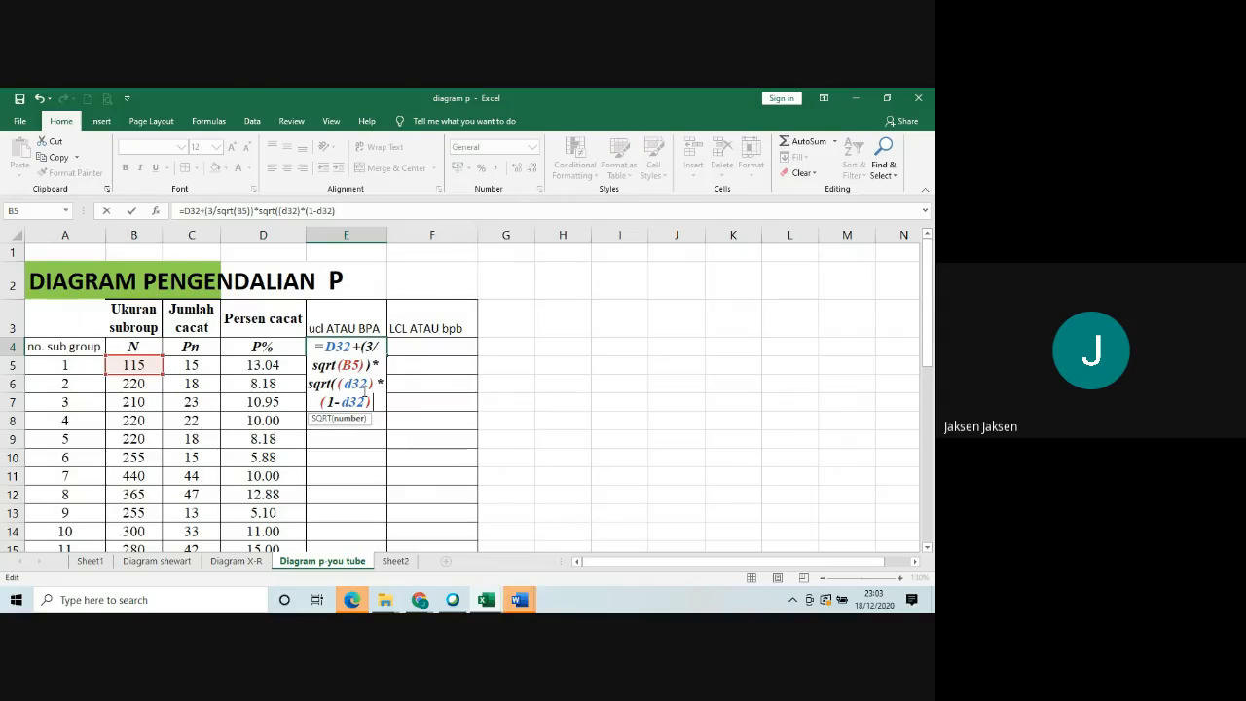
Re-enter the first reference as d32 and complete the E4 formula as =d32+(3/sqrt(B5))*sqrt((d32)*(1-d32)).
{"action": "left_click", "coordinate": [332, 346]}
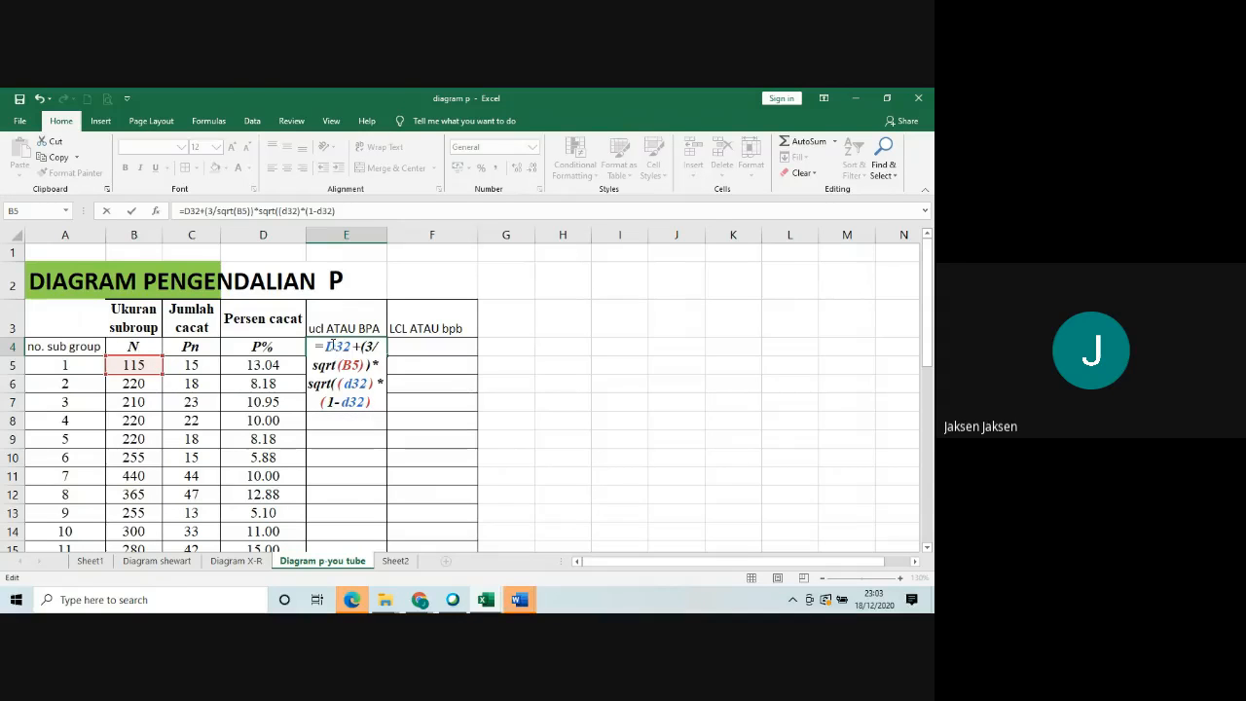
{"action": "key", "text": "BackSpace"}
{"action": "type", "text": "d"}
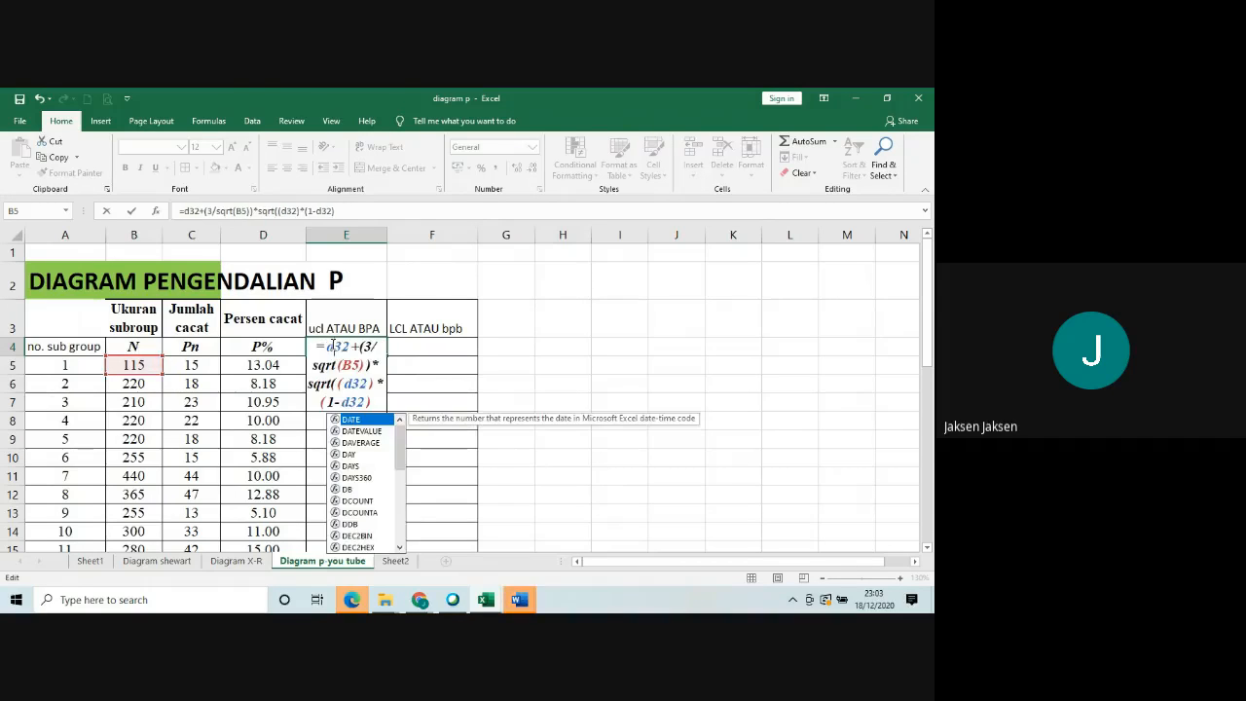
{"action": "left_click", "coordinate": [372, 403]}
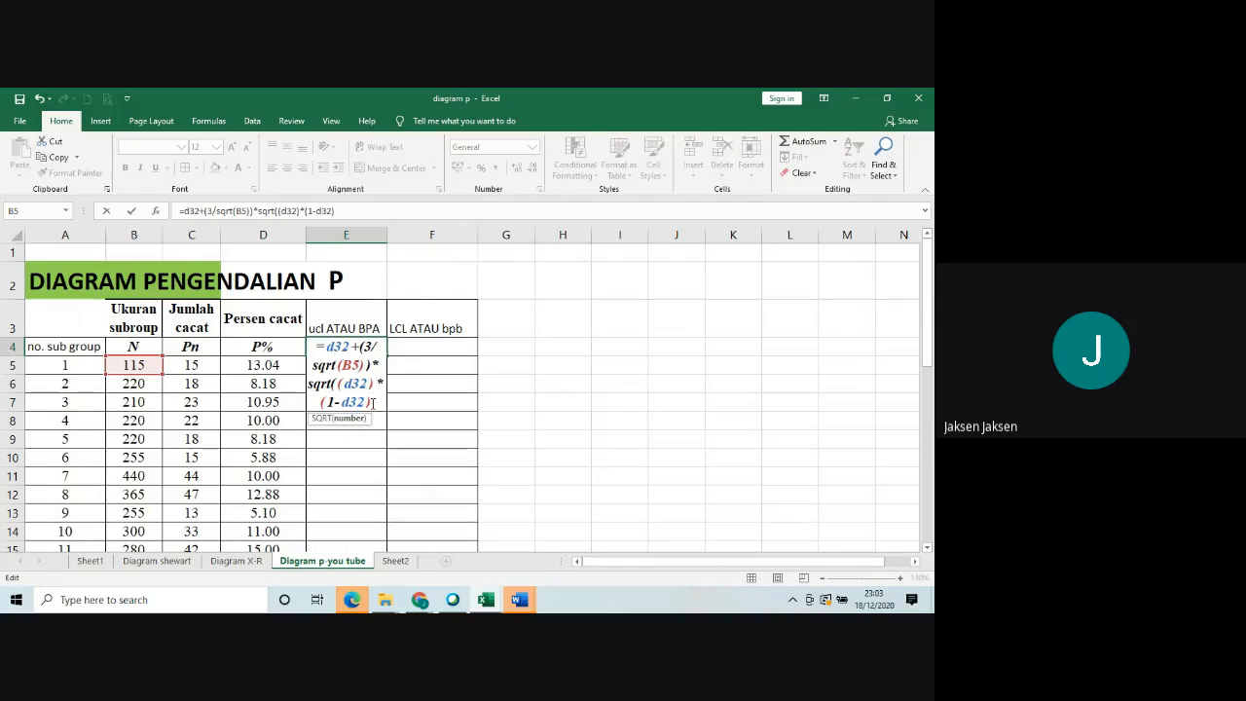
{"action": "type", "text": ")"}
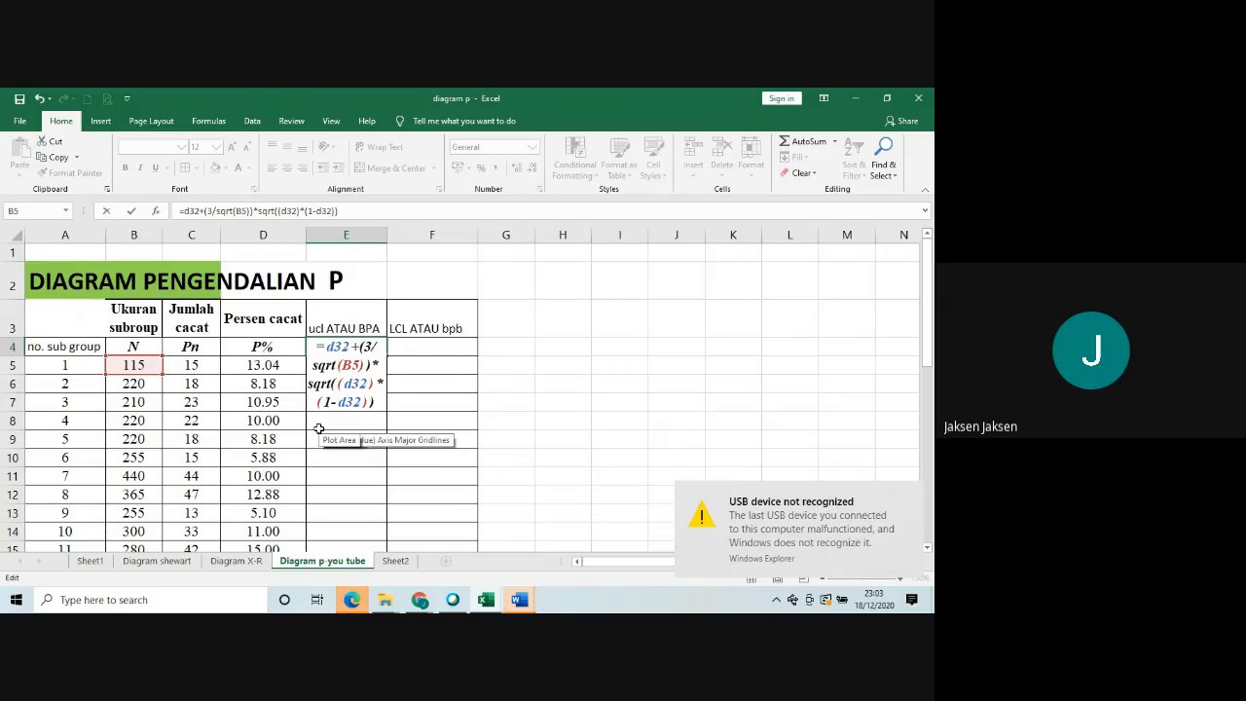
{"action": "key", "text": "Return"}
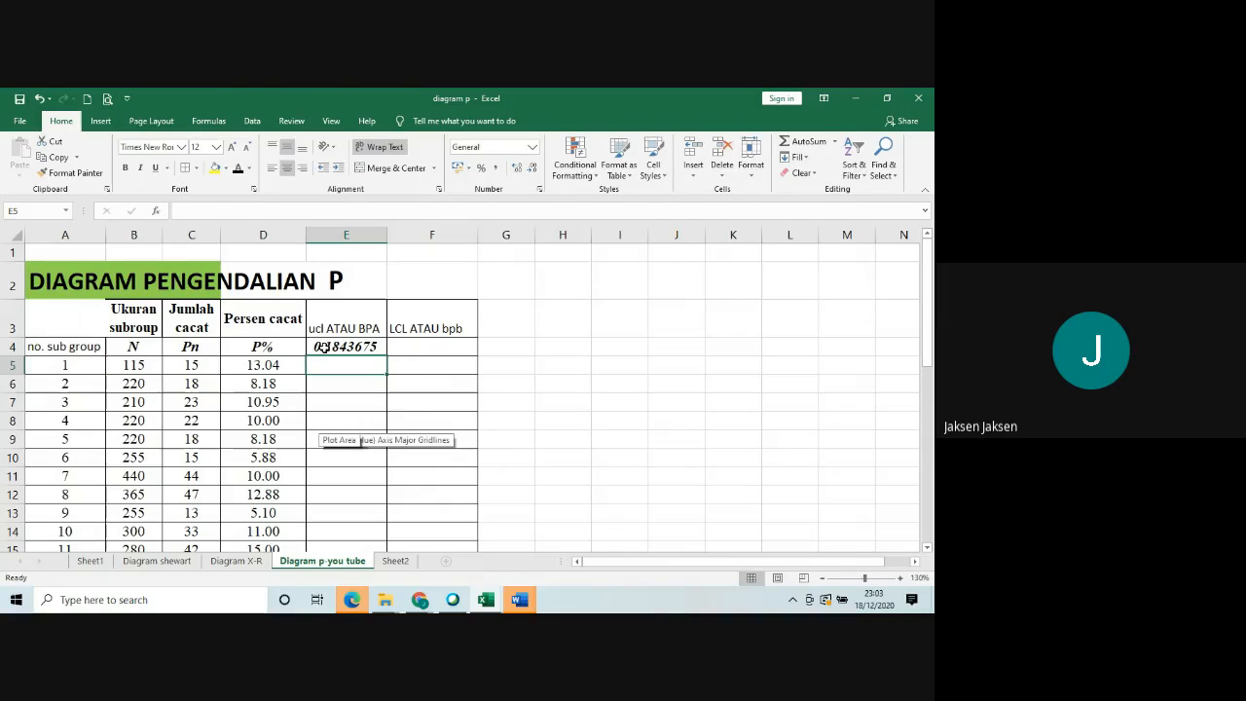
Wrap the upper control limit formula in cell E4 in parentheses and multiply it by 100 to express it in percent.
{"action": "left_click", "coordinate": [325, 349]}
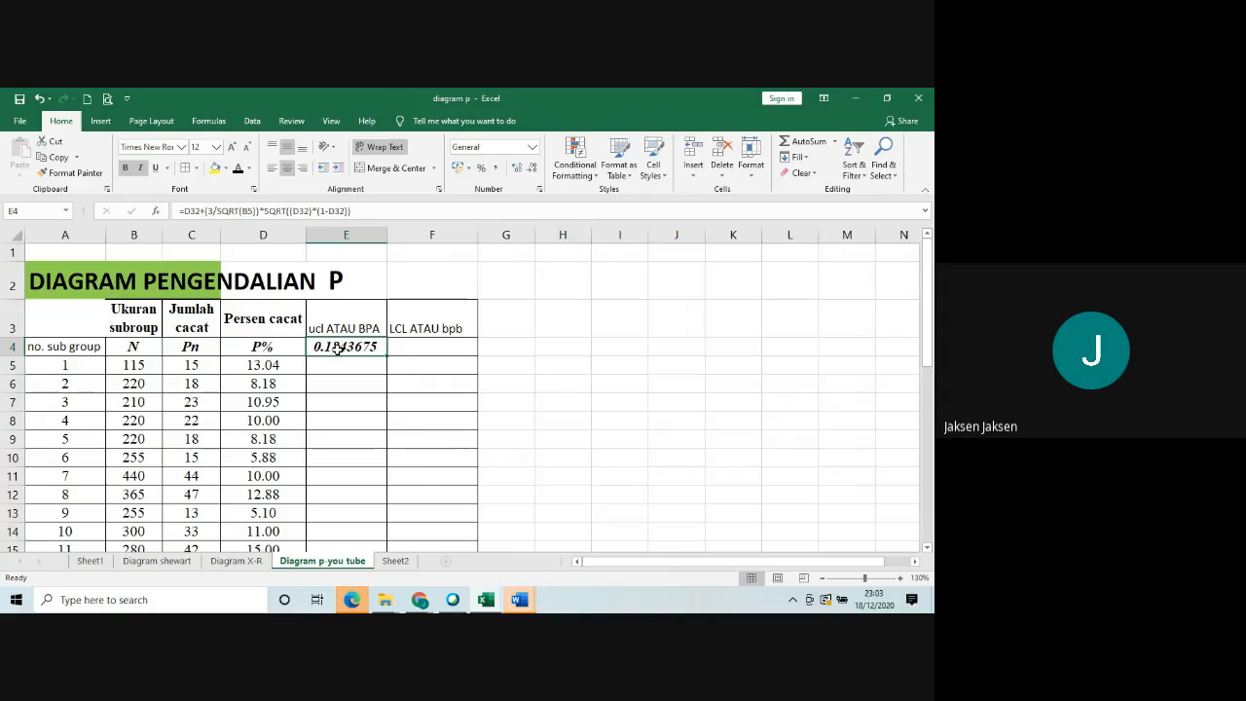
{"action": "left_click", "coordinate": [192, 214]}
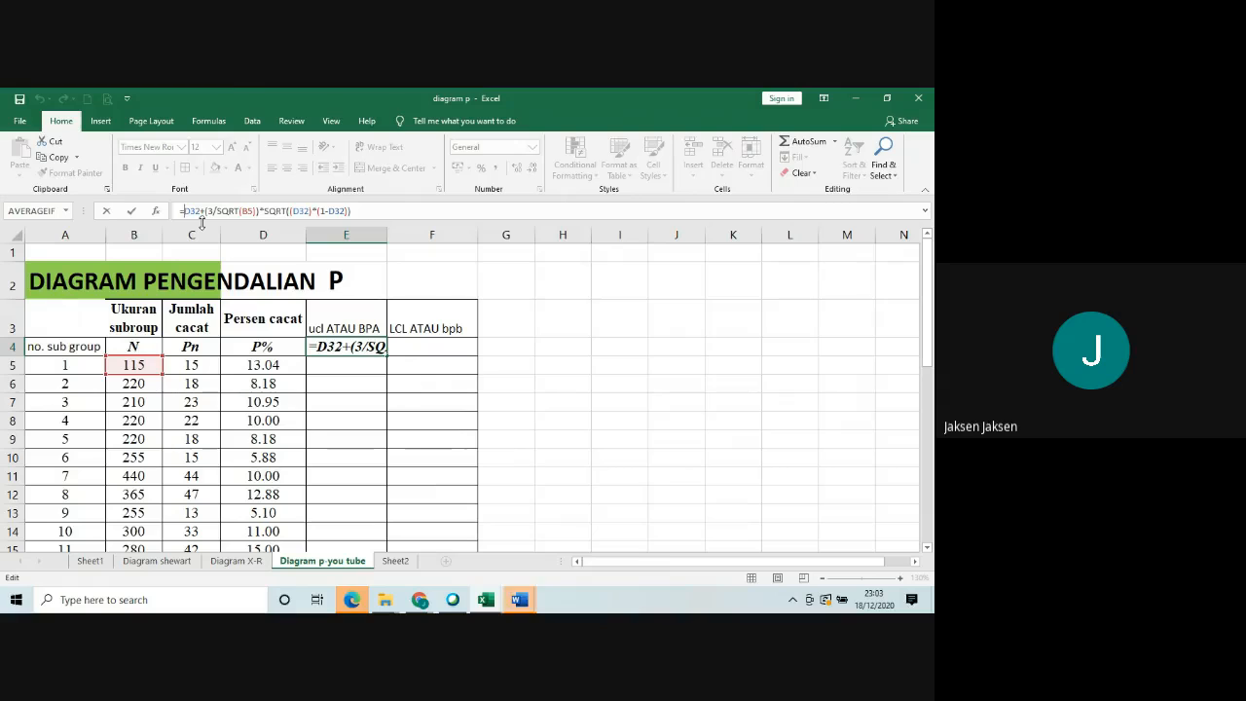
{"action": "type", "text": "("}
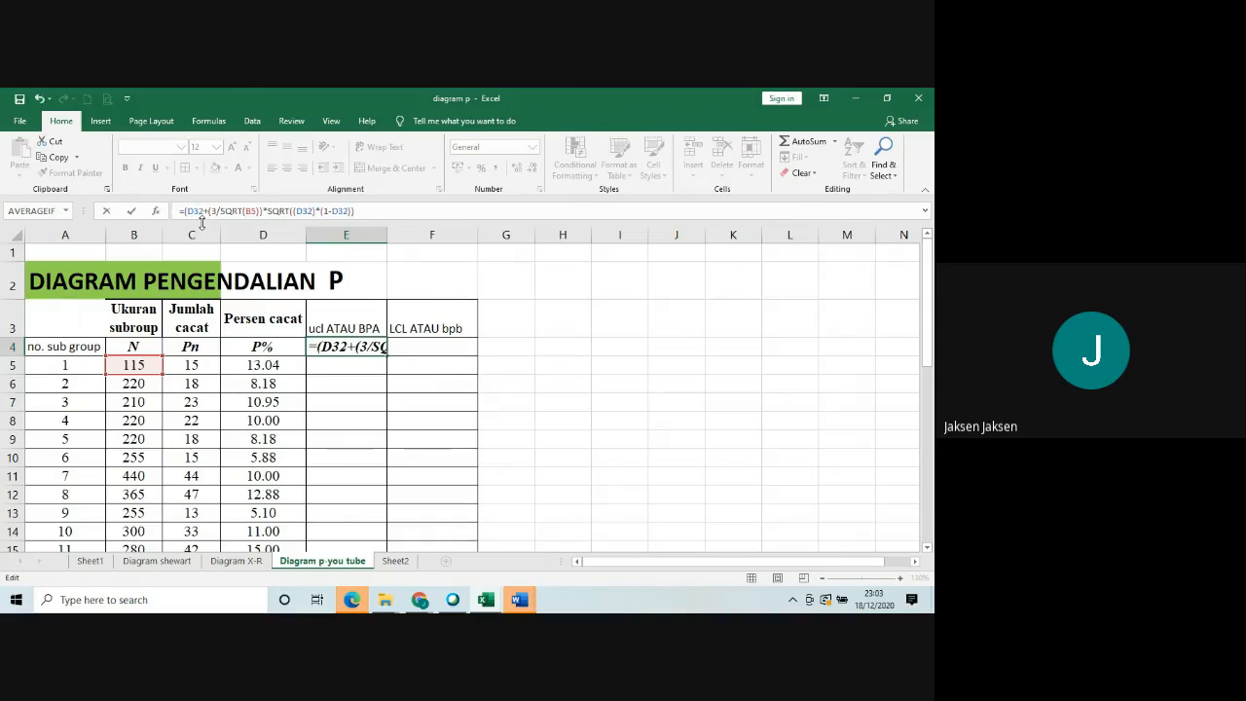
{"action": "left_click", "coordinate": [358, 213]}
{"action": "type", "text": ")*"}
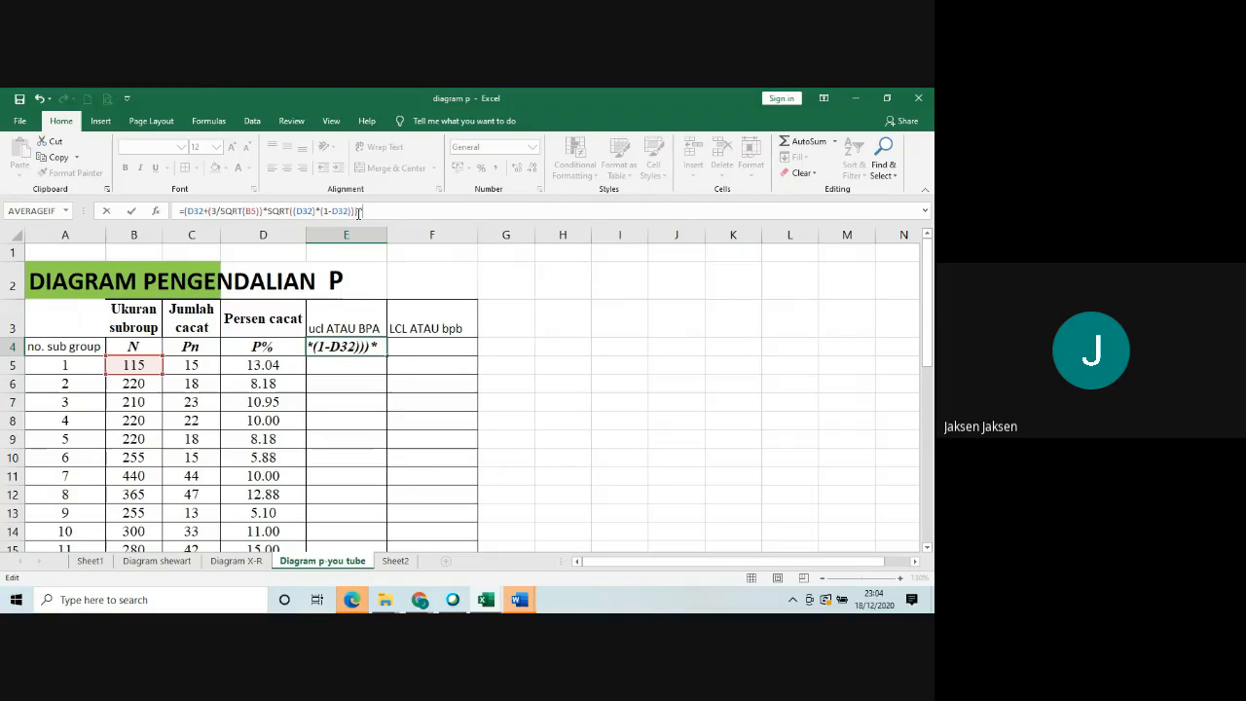
{"action": "type", "text": "100"}
{"action": "key", "text": "Return"}
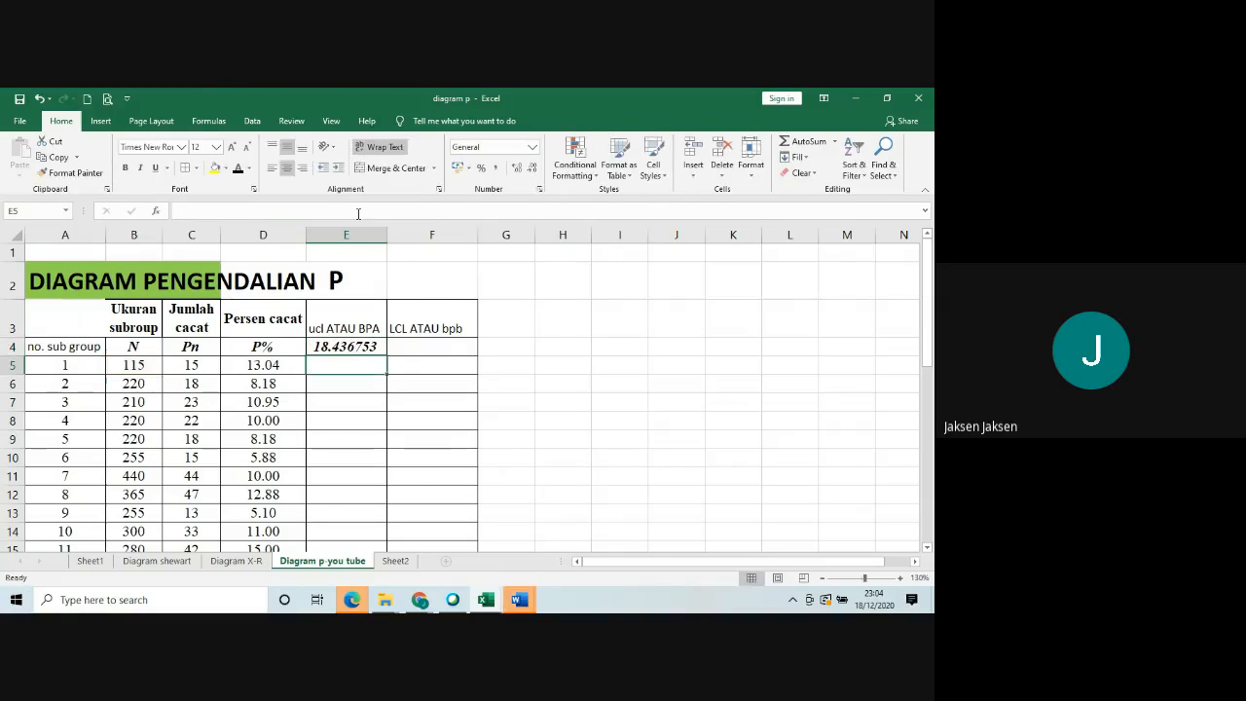
Reduce the number format of the upper control limit in cell E4 to two decimal places.
{"action": "left_click", "coordinate": [375, 345]}
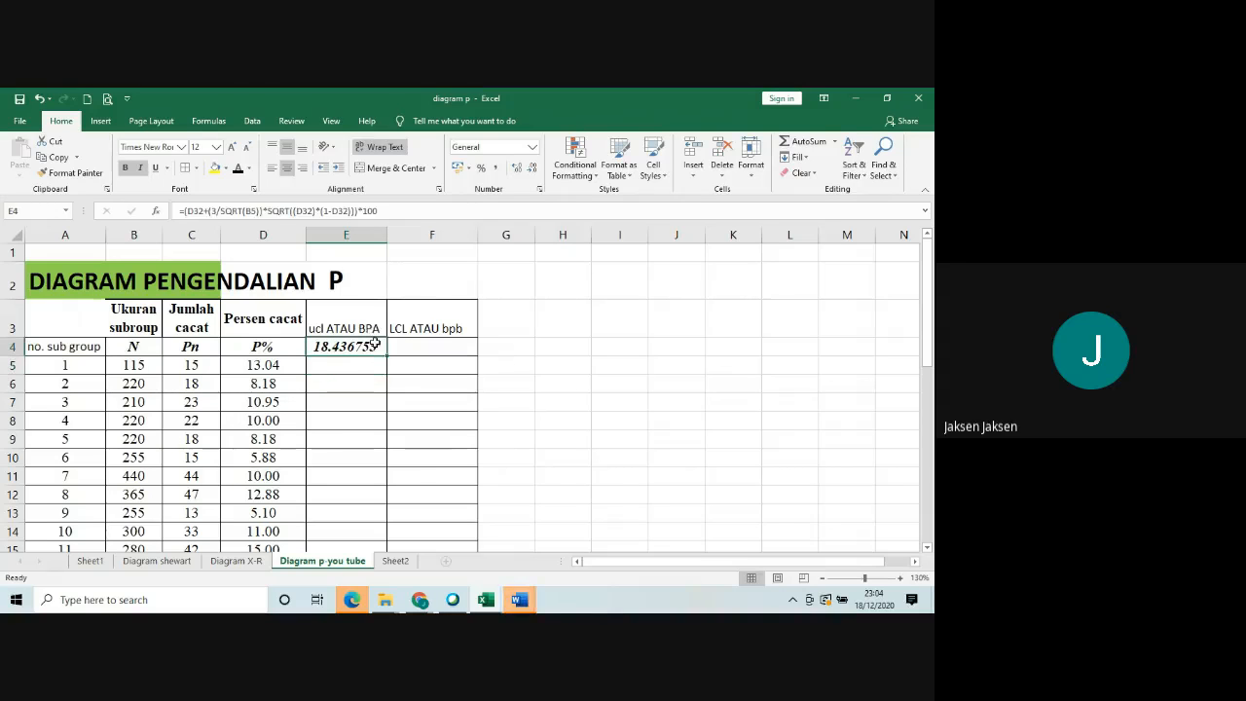
{"action": "left_click", "coordinate": [531, 169]}
{"action": "left_click", "coordinate": [531, 168]}
{"action": "left_click", "coordinate": [532, 168]}
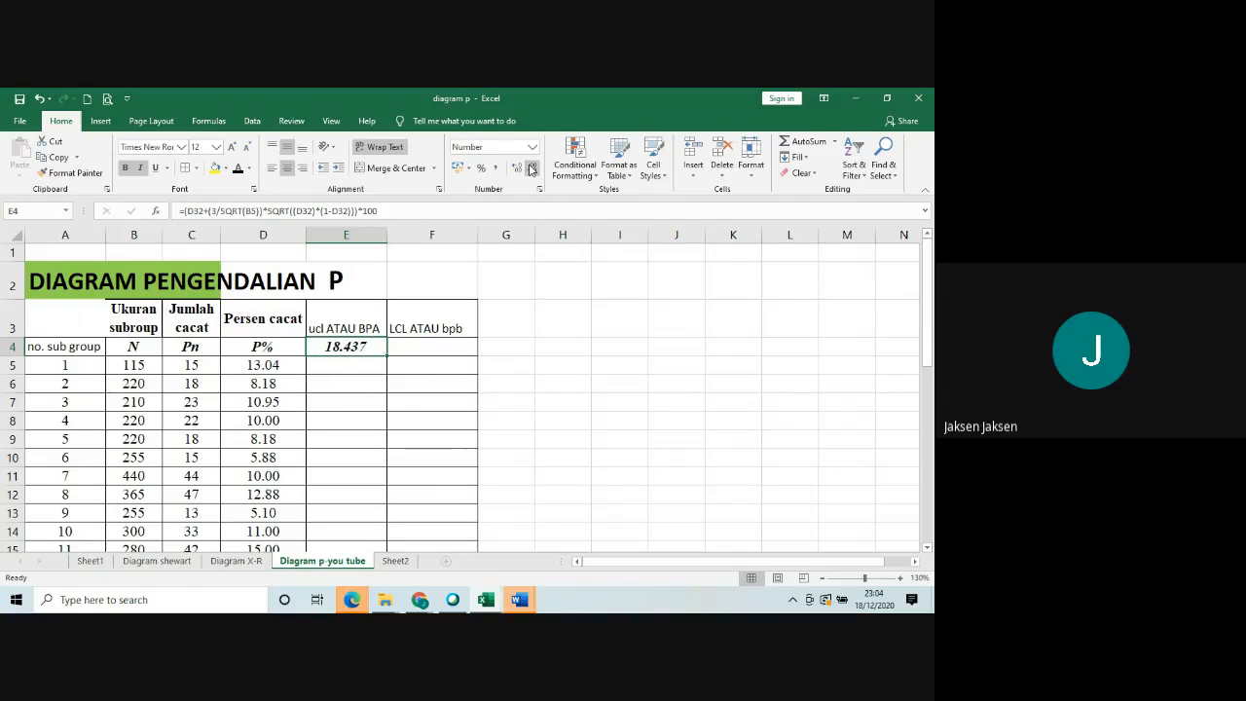
{"action": "left_click", "coordinate": [531, 168]}
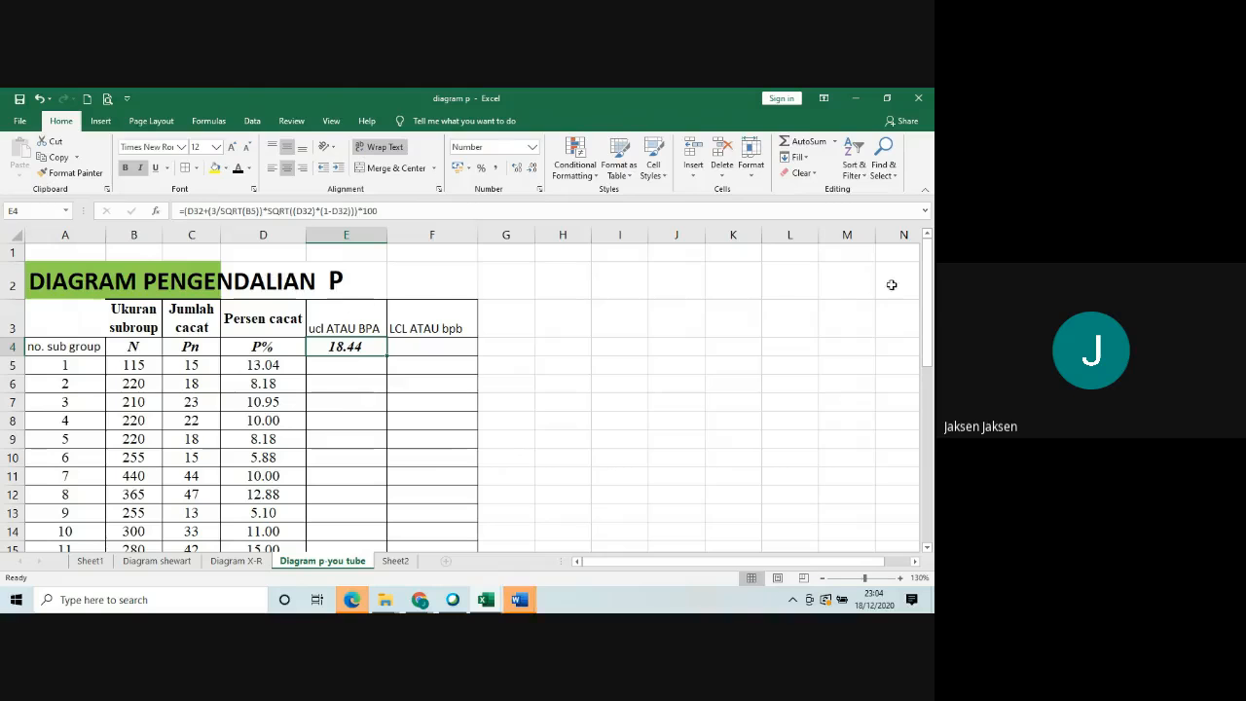
Compare the E4 formula with the fractional average and the BPA formula below the table, leaving it unedited.
{"action": "left_click_drag", "start_coordinate": [928, 289], "coordinate": [927, 464]}
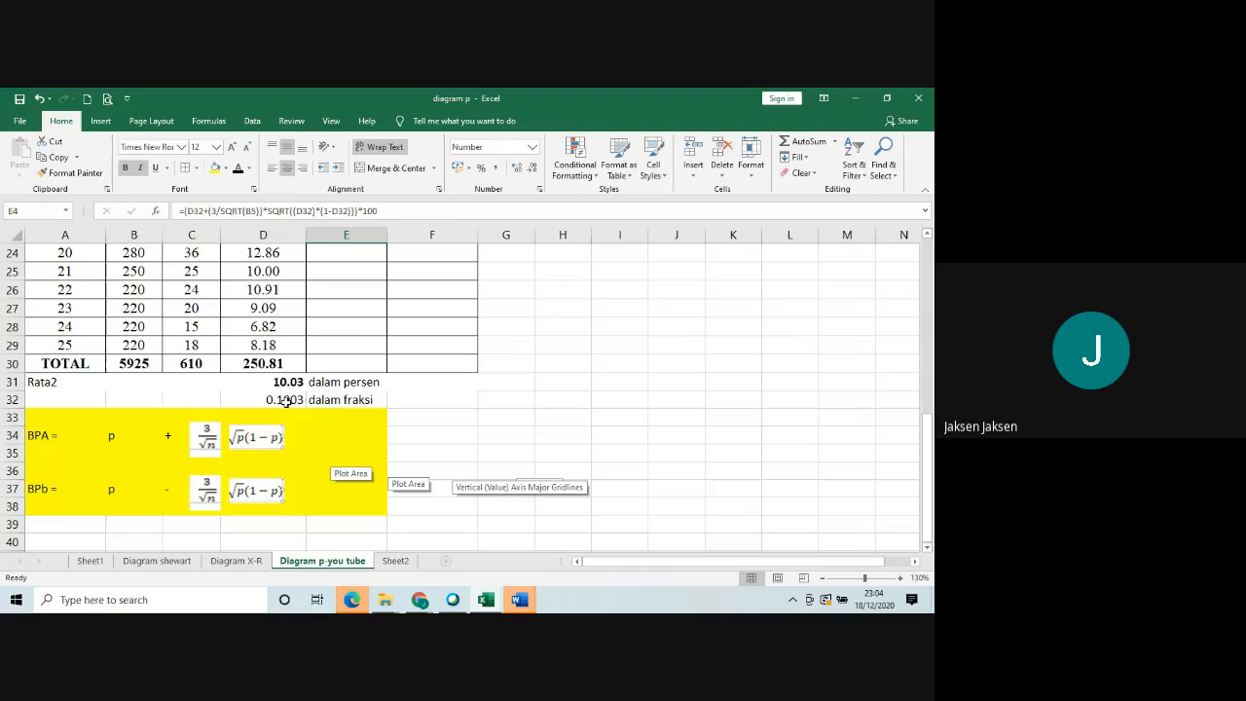
{"action": "left_click", "coordinate": [928, 453]}
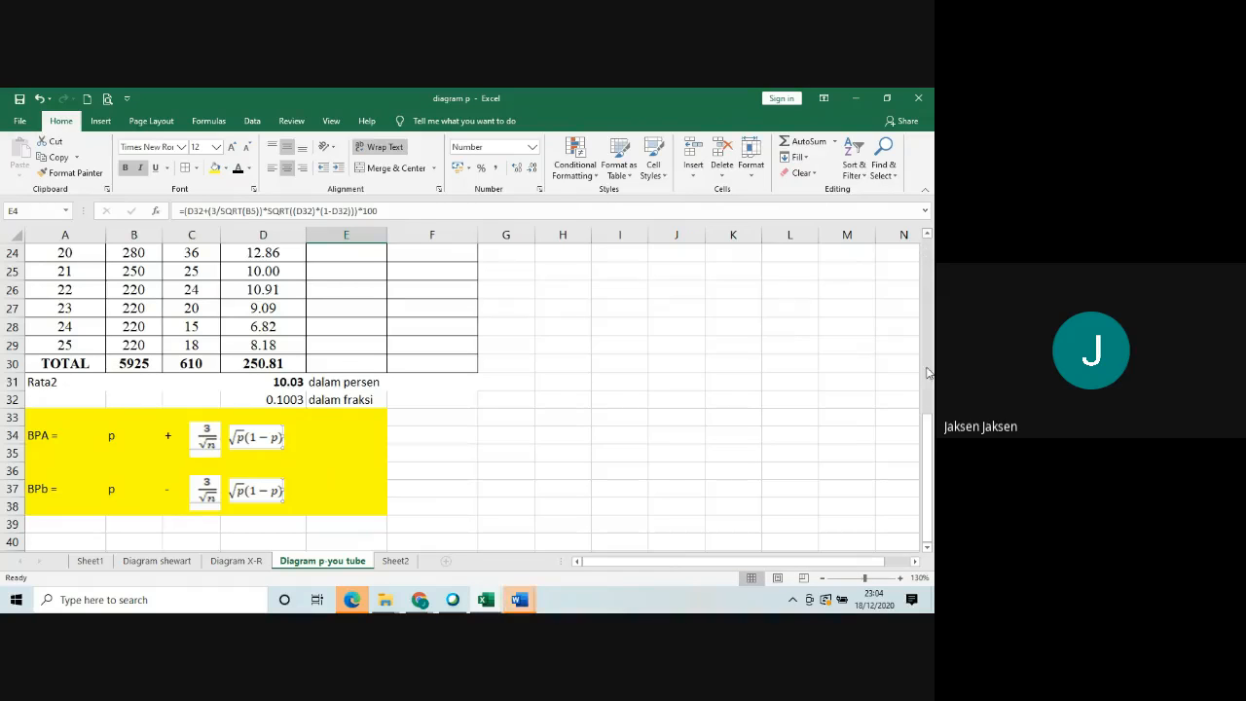
{"action": "left_click_drag", "start_coordinate": [930, 454], "coordinate": [924, 255]}
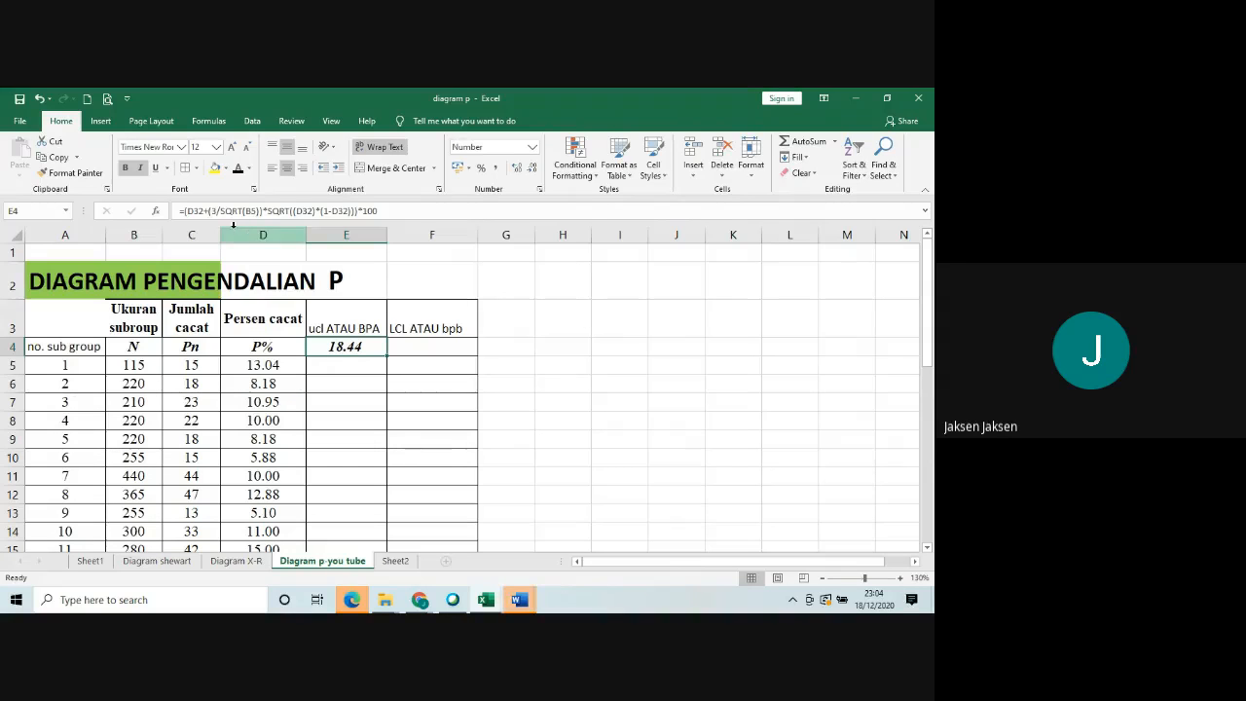
{"action": "left_click", "coordinate": [197, 212]}
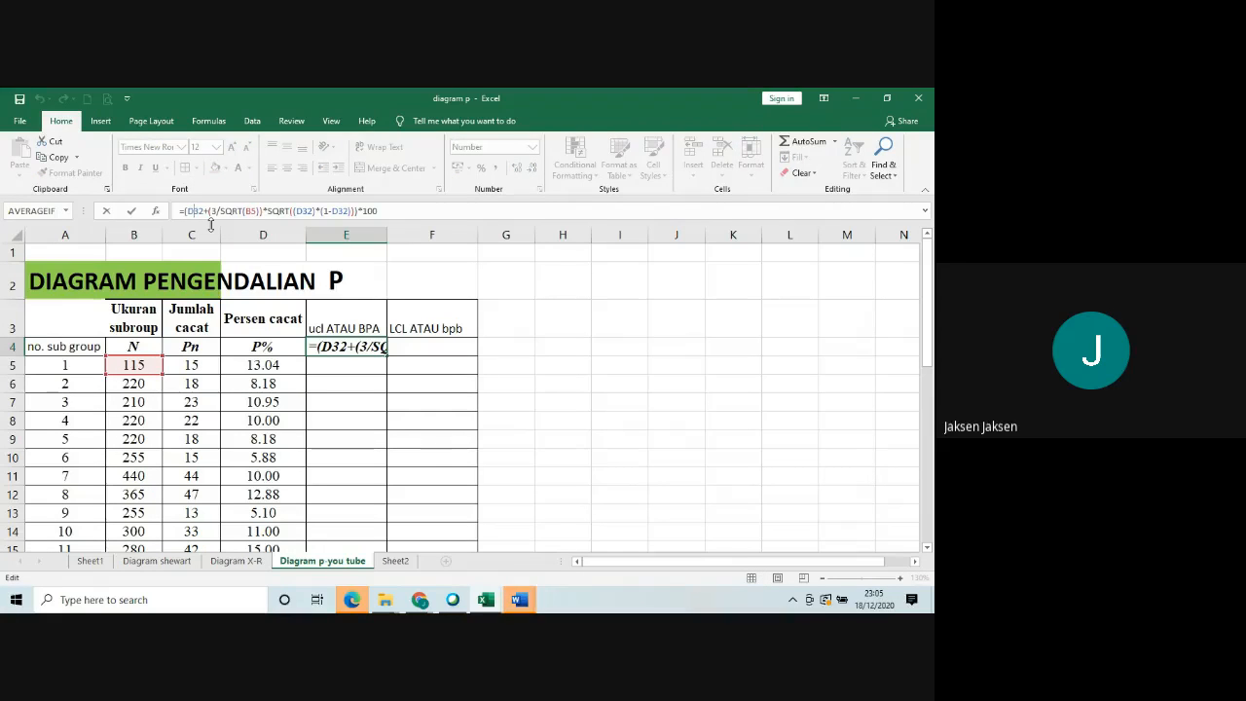
{"action": "key", "text": "Return"}
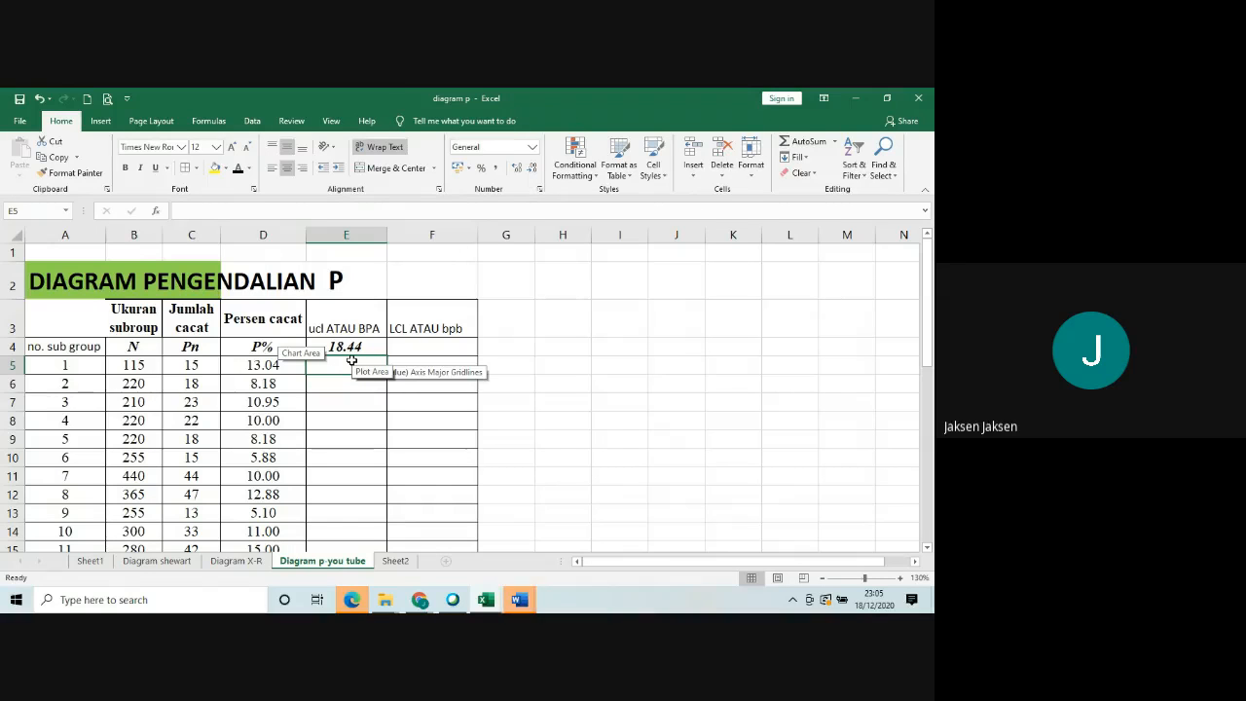
{"action": "left_click", "coordinate": [429, 402]}
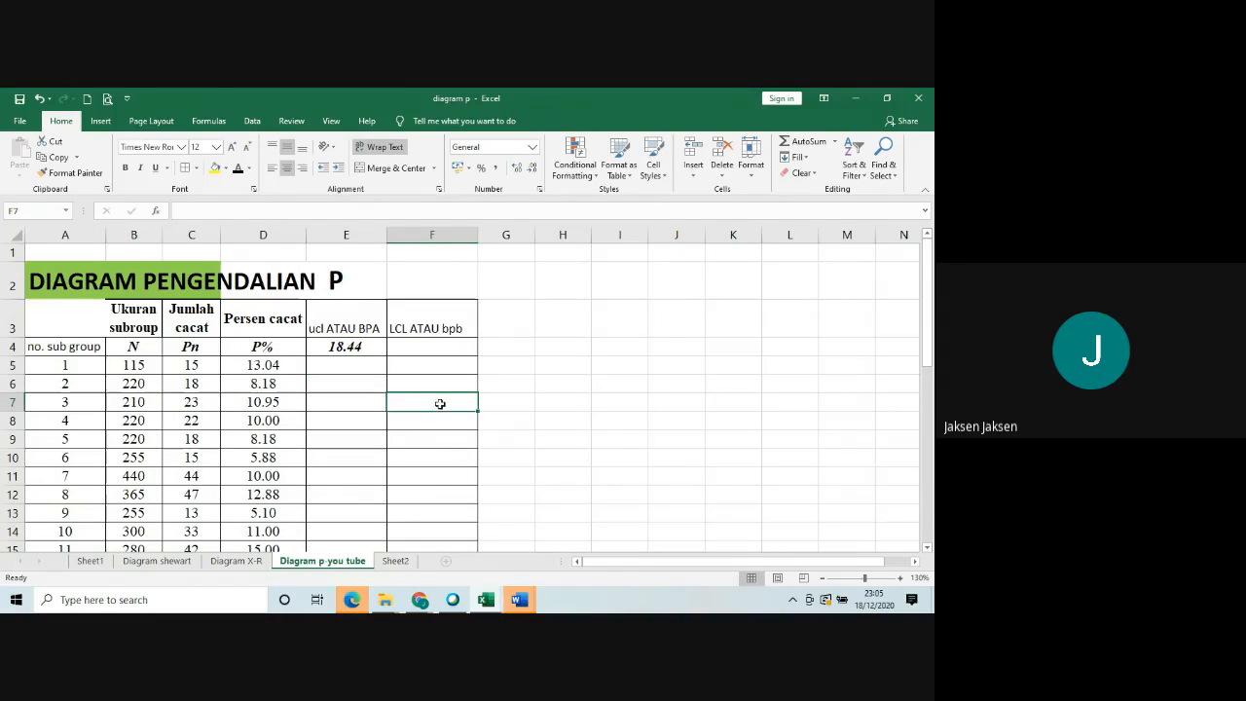
Move the upper control limit formula from cell E4 to E5, the row of the first subgroup.
{"action": "left_click", "coordinate": [351, 348]}
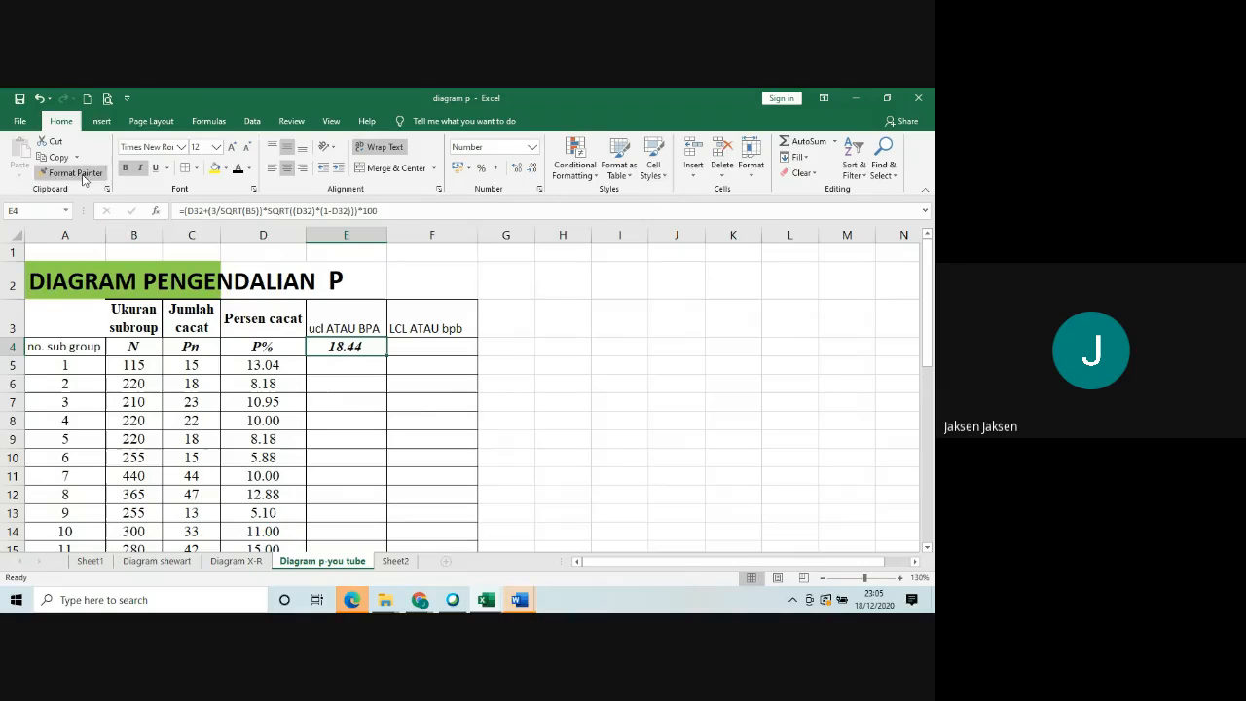
{"action": "left_click", "coordinate": [59, 155]}
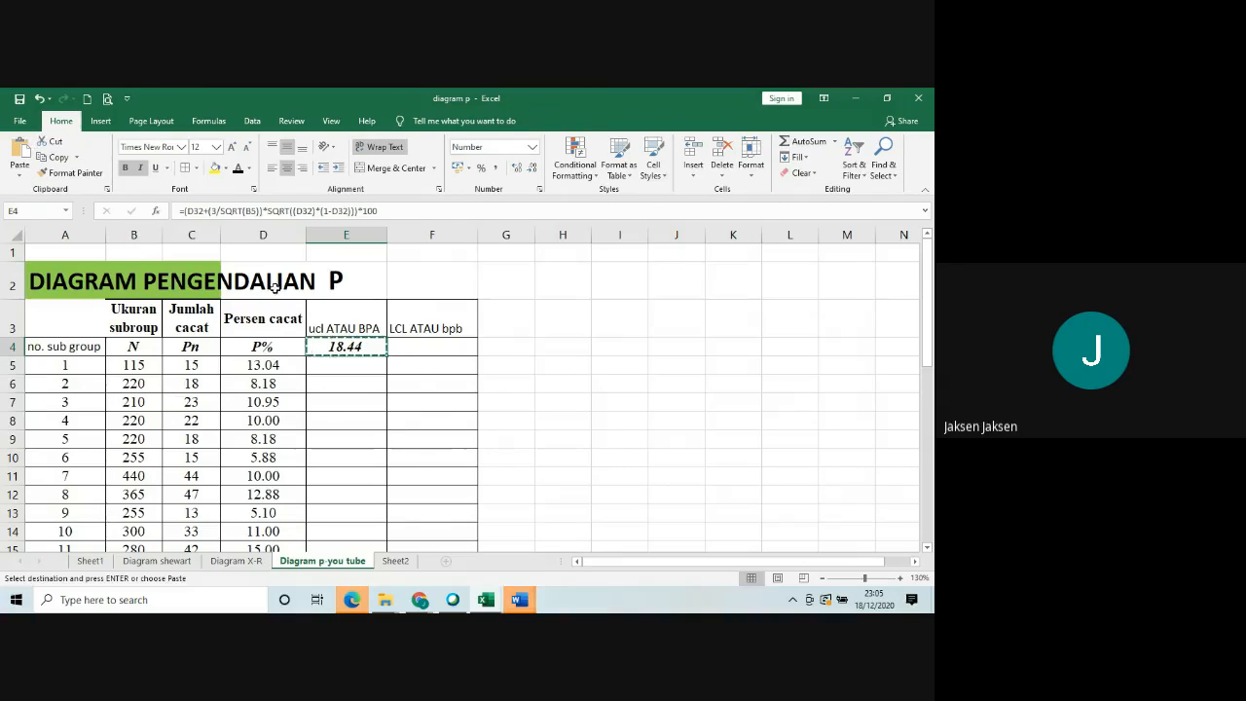
{"action": "left_click", "coordinate": [343, 367]}
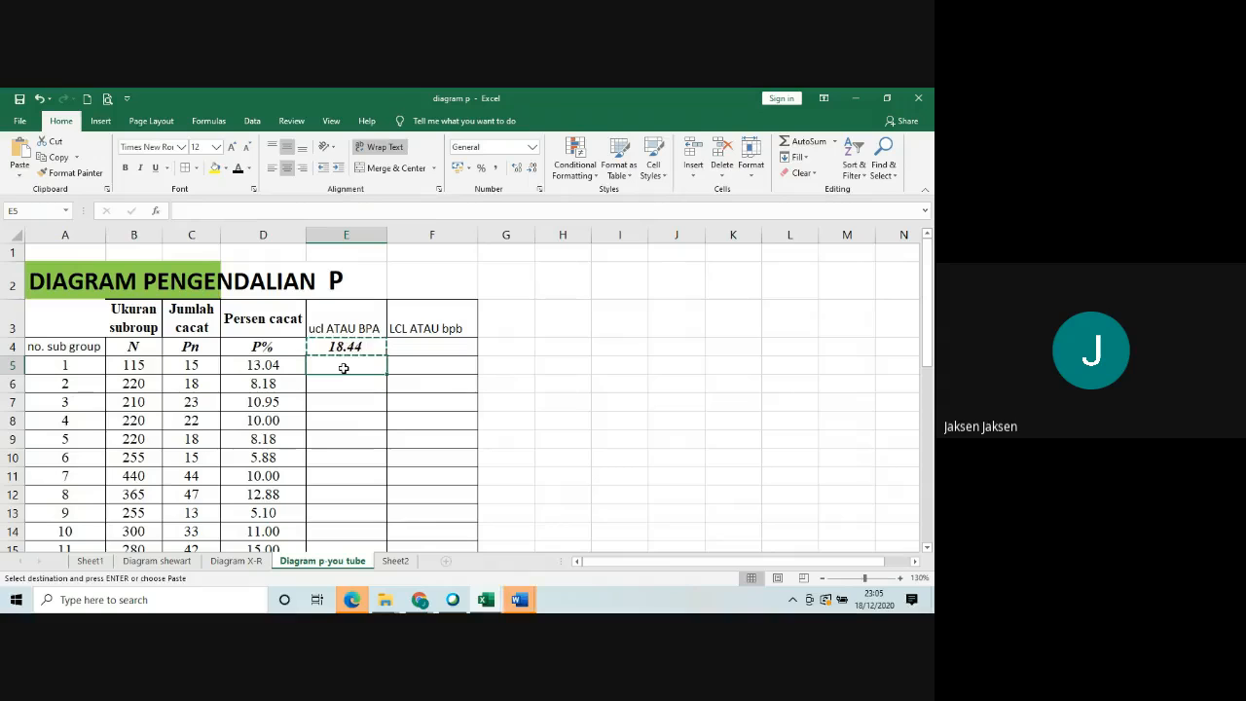
{"action": "key", "text": "Return"}
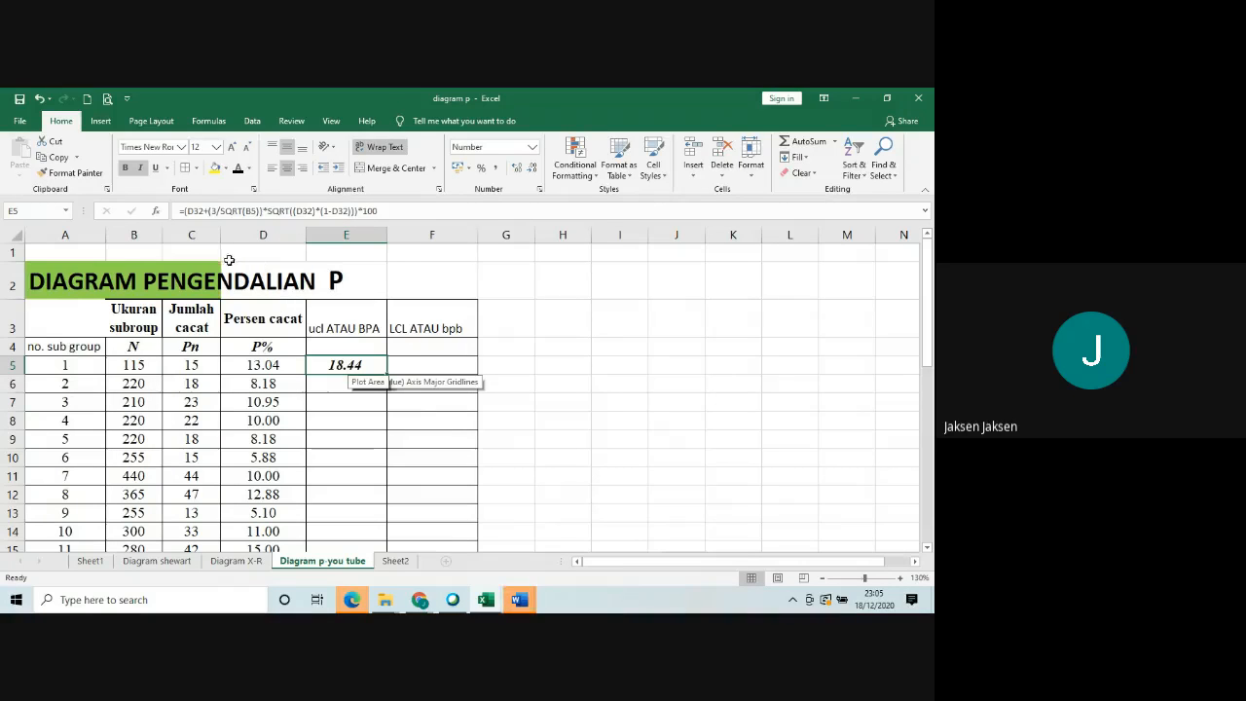
Lock the row in all three fractional average references of the E5 formula by changing D32 to D$32.
{"action": "left_click", "coordinate": [193, 211]}
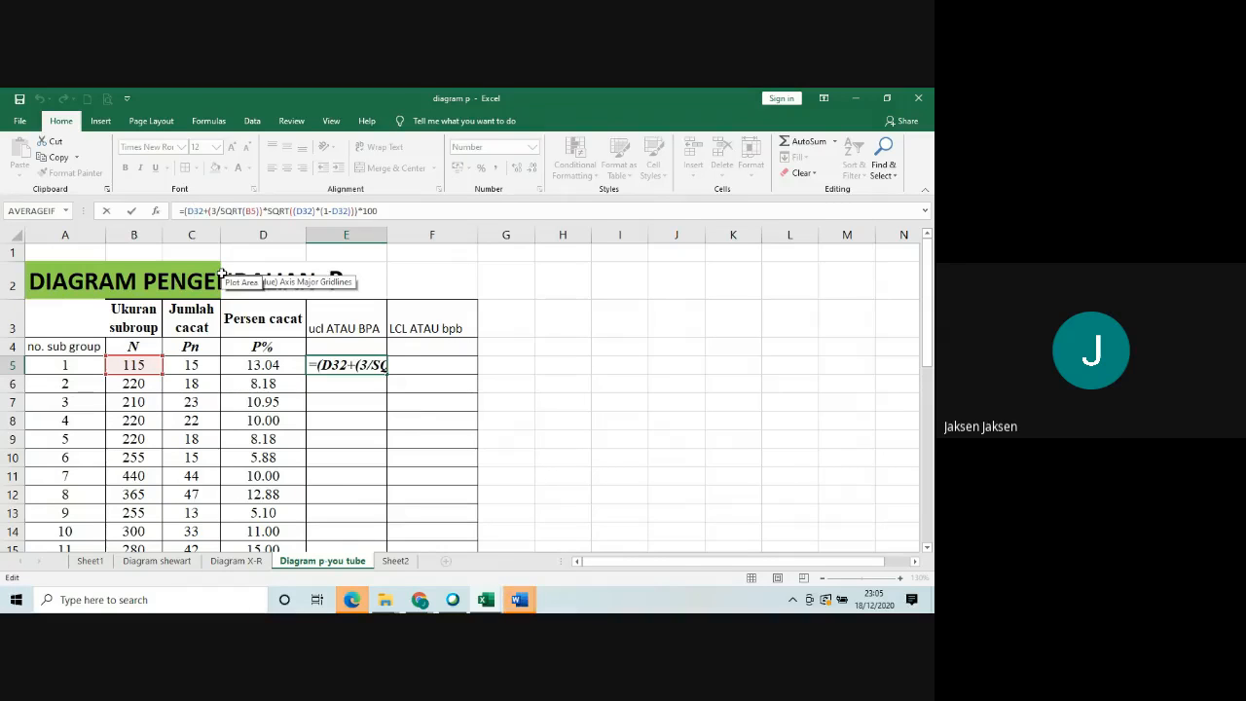
{"action": "type", "text": "$"}
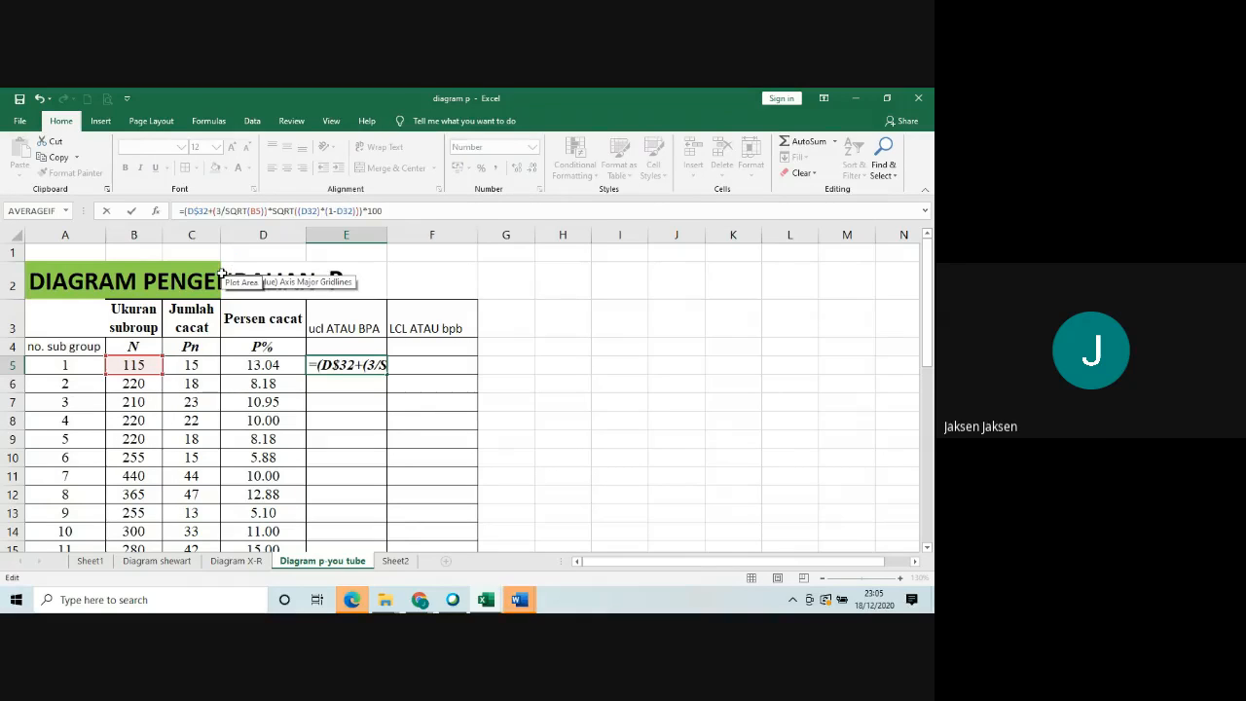
{"action": "left_click", "coordinate": [306, 211]}
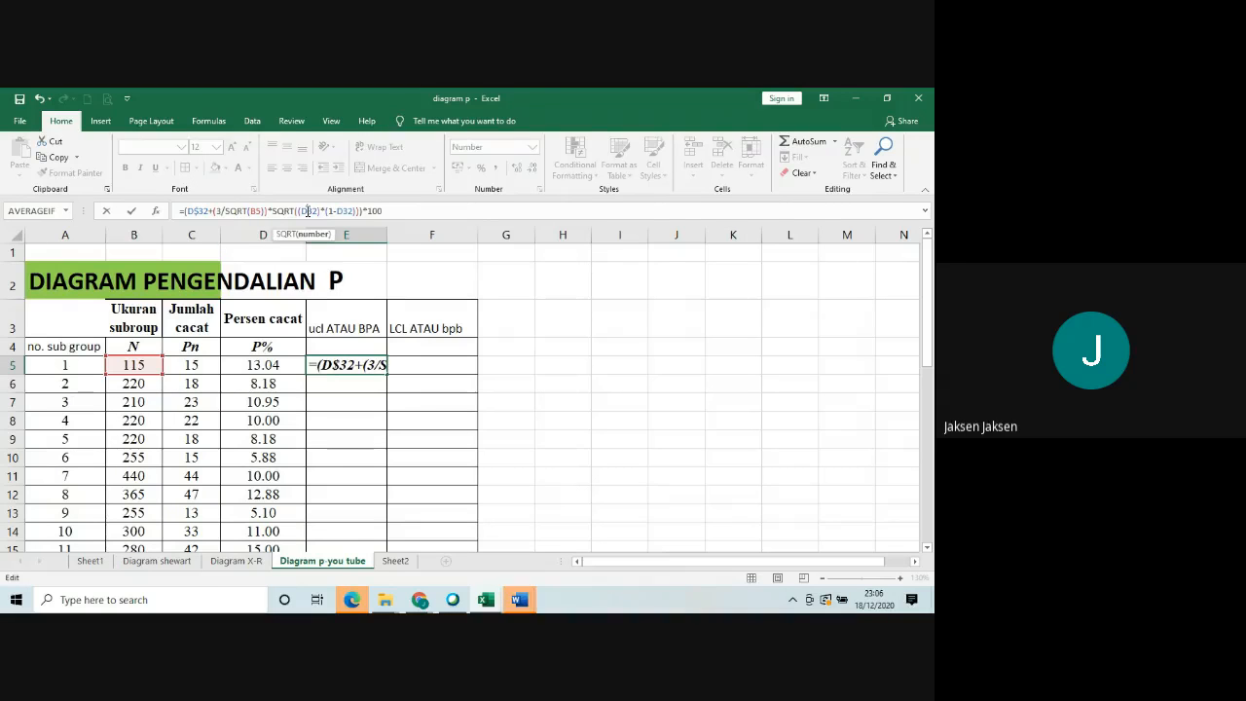
{"action": "type", "text": "$"}
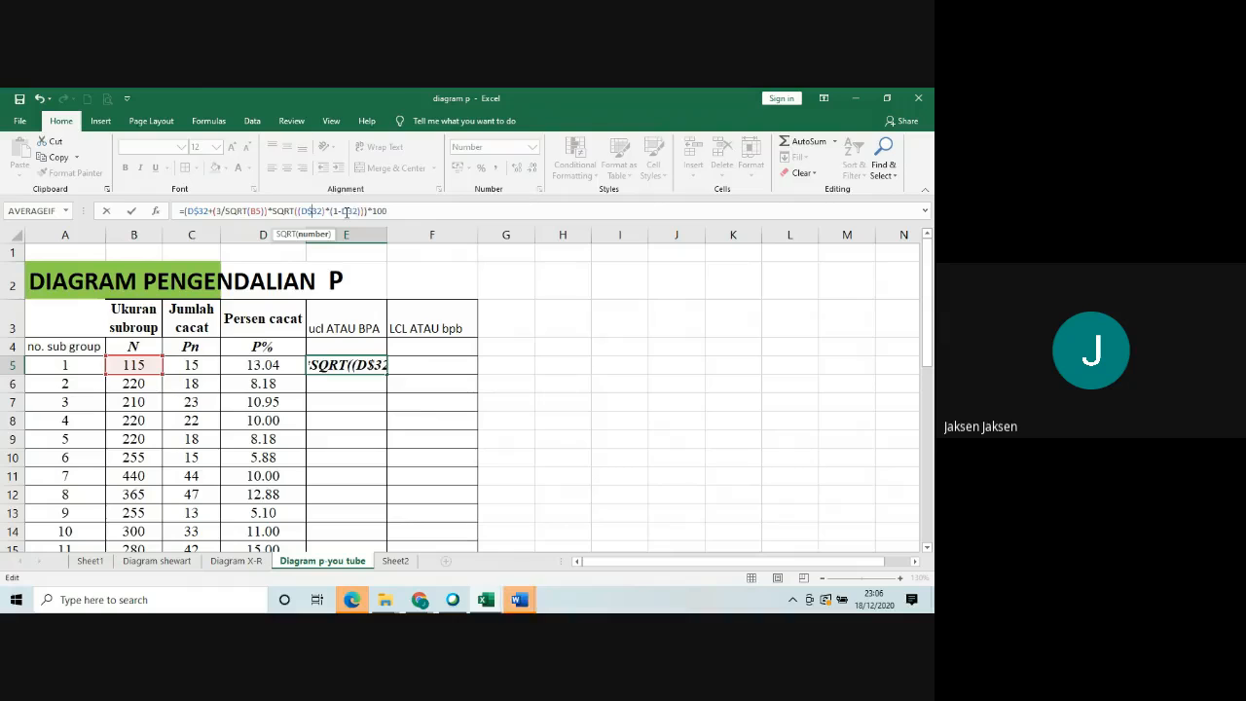
{"action": "left_click", "coordinate": [346, 211]}
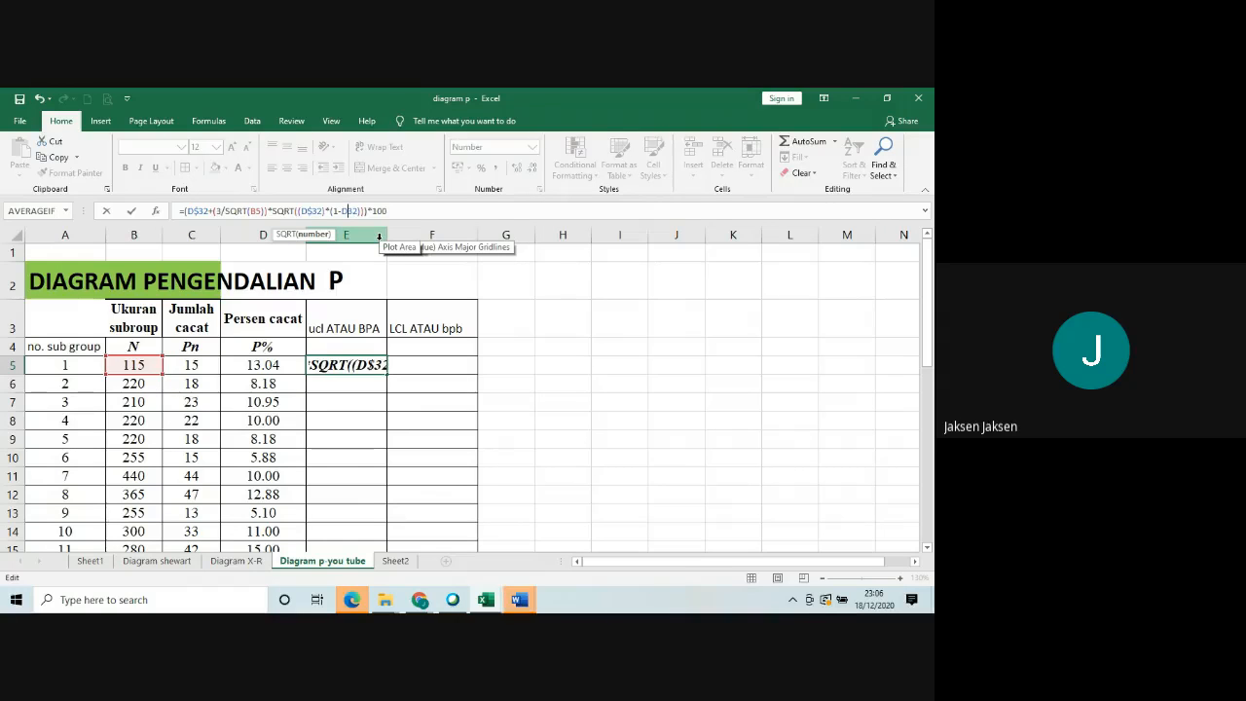
{"action": "type", "text": "$"}
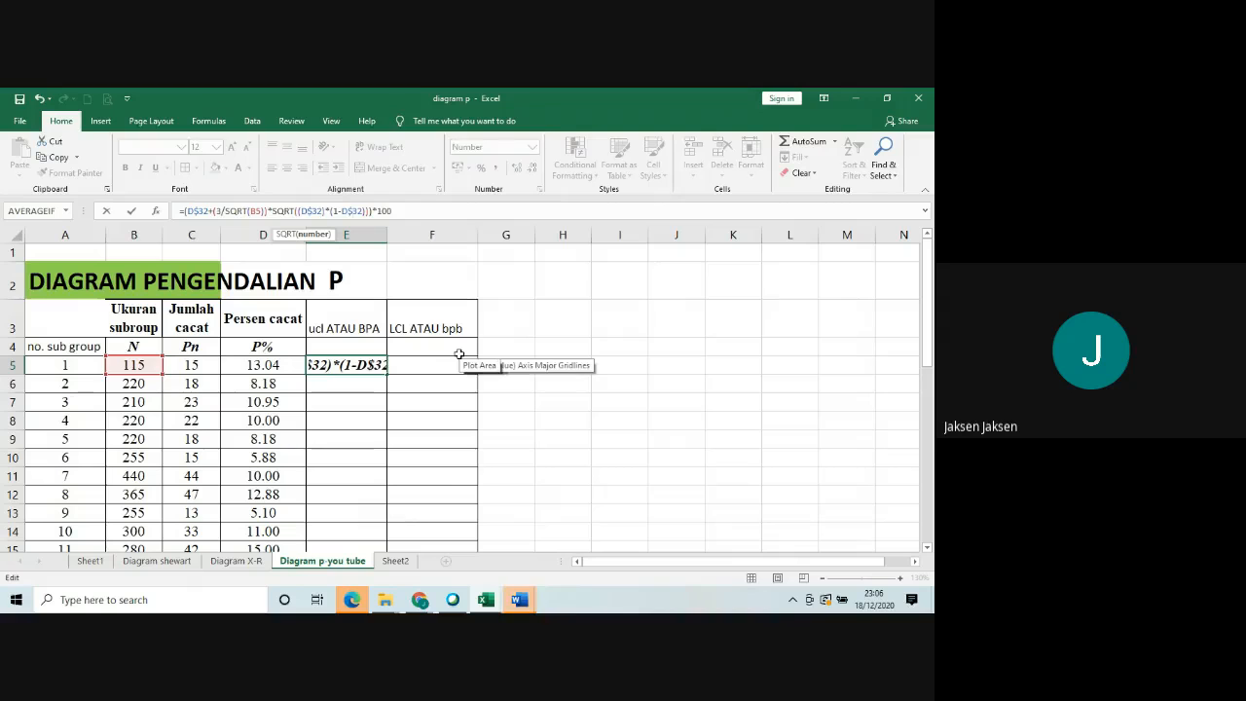
{"action": "key", "text": "Return"}
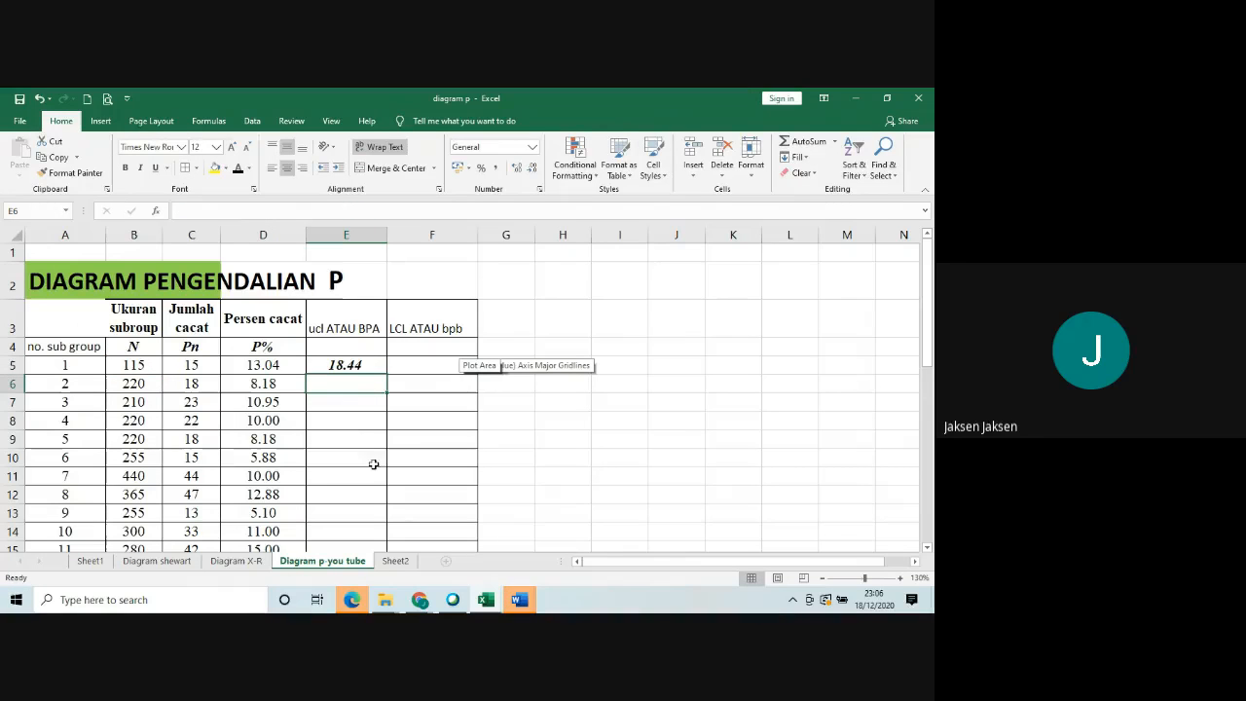
Copy the upper control limit formula from E5 down to E6:E29 for subgroups 2 to 25, excluding the total row.
{"action": "left_click", "coordinate": [356, 363]}
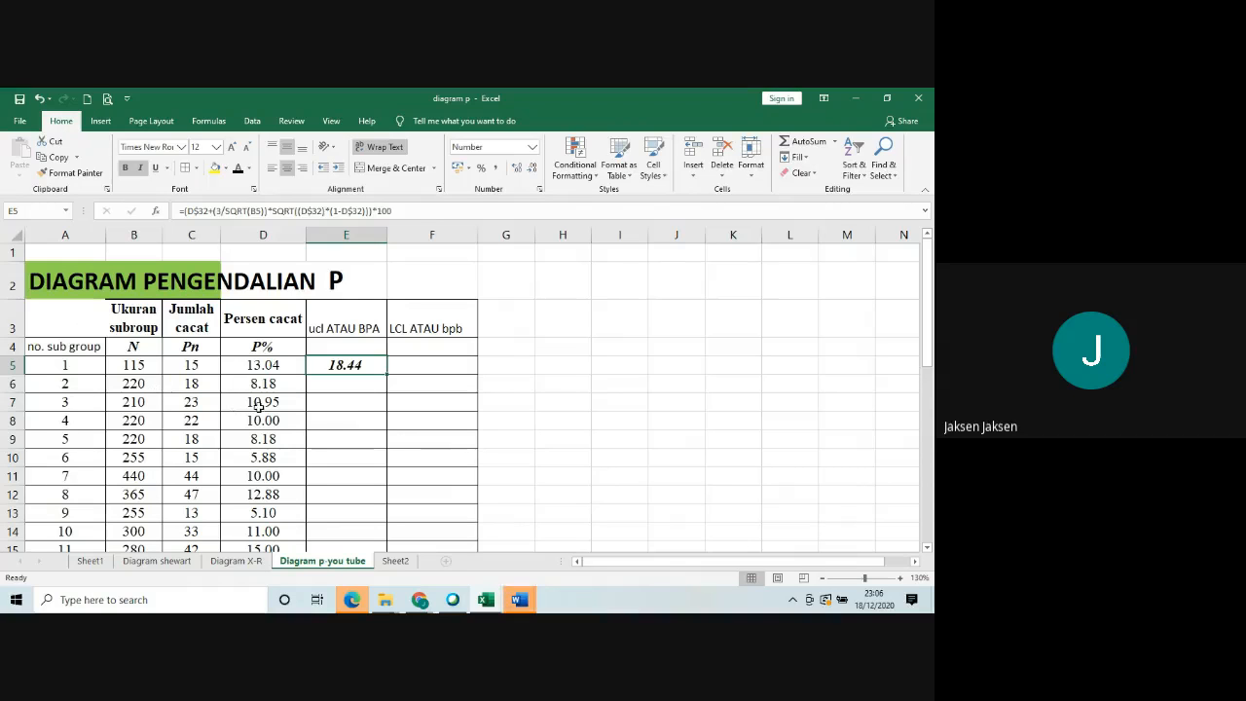
{"action": "key", "text": "ctrl+c"}
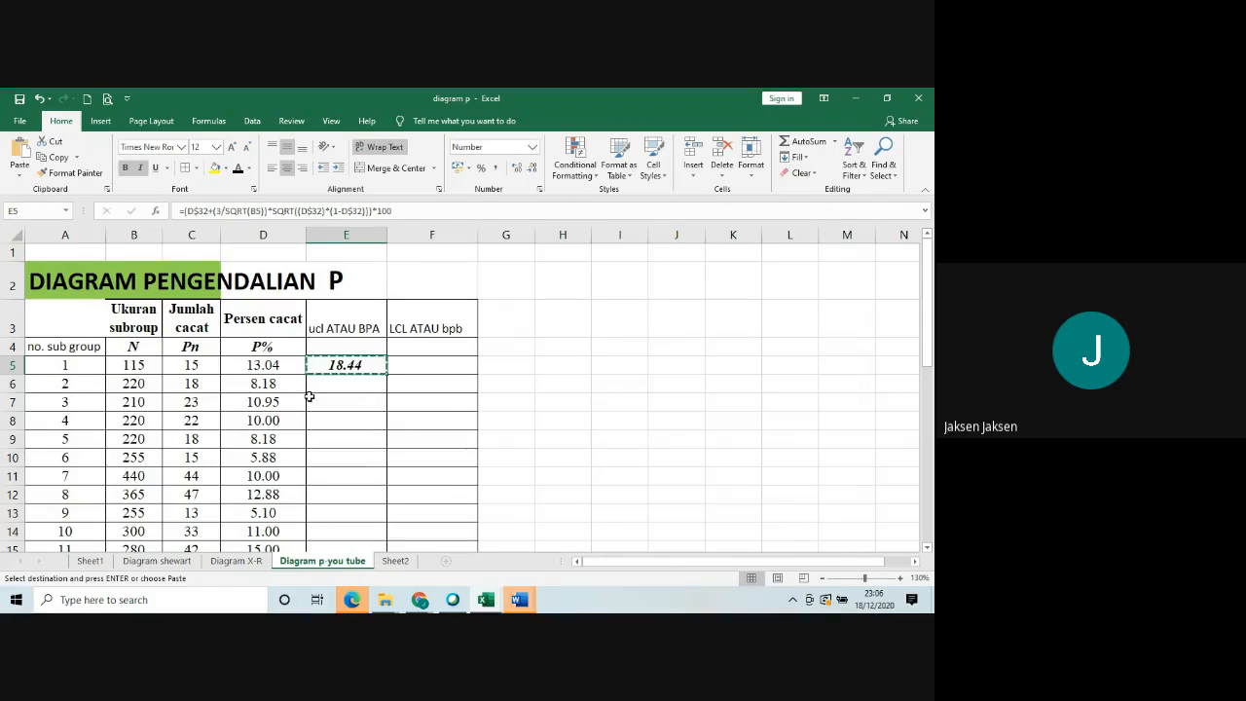
{"action": "left_click", "coordinate": [342, 380]}
{"action": "left_click_drag", "start_coordinate": [343, 379], "coordinate": [343, 479]}
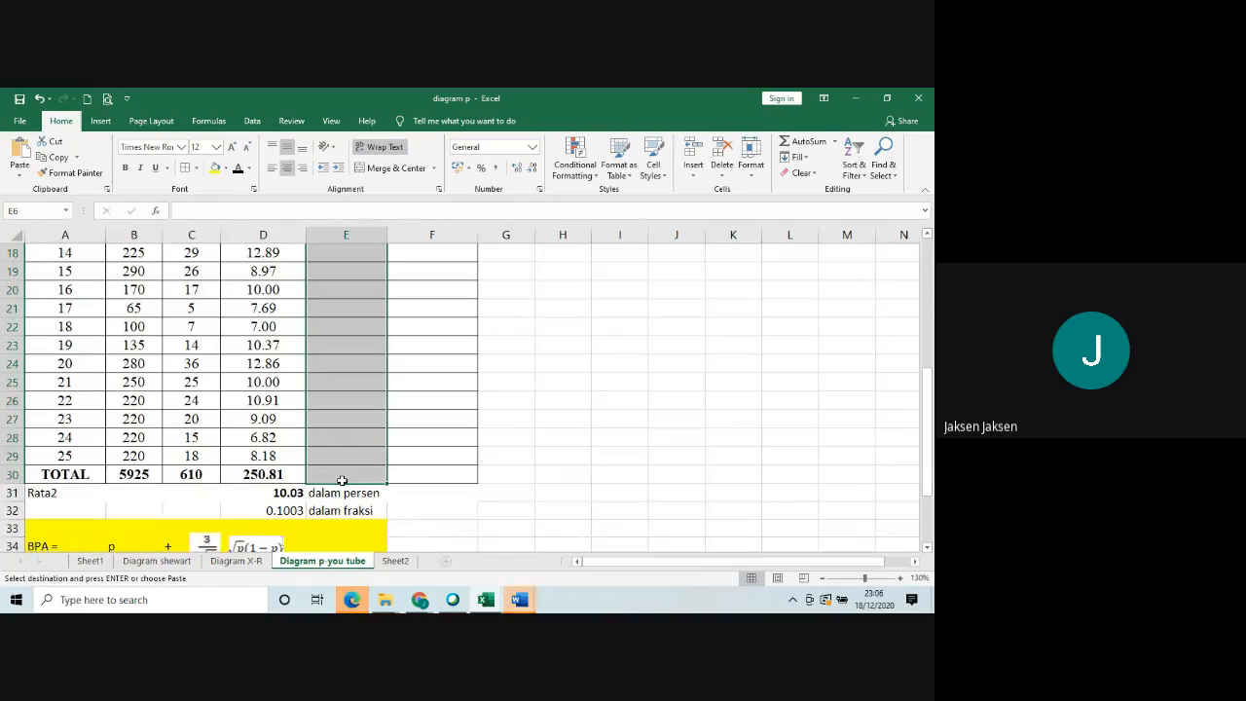
{"action": "key", "text": "shift+Up"}
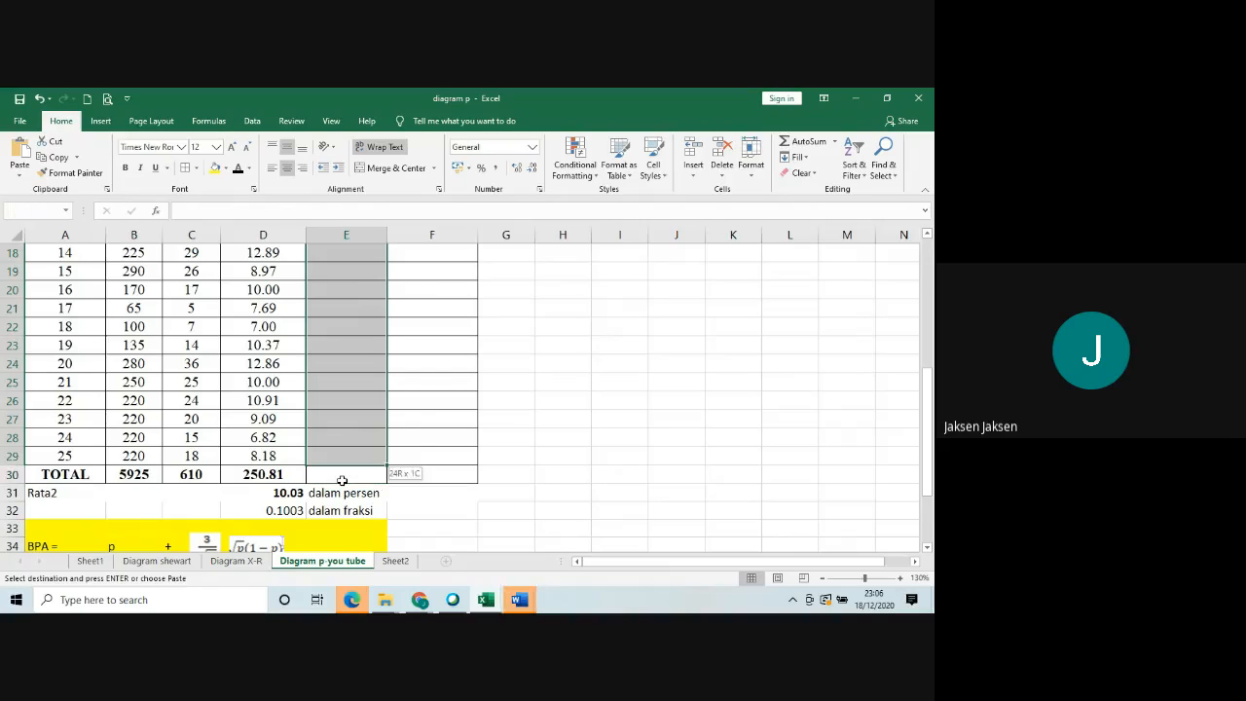
{"action": "key", "text": "ctrl+v"}
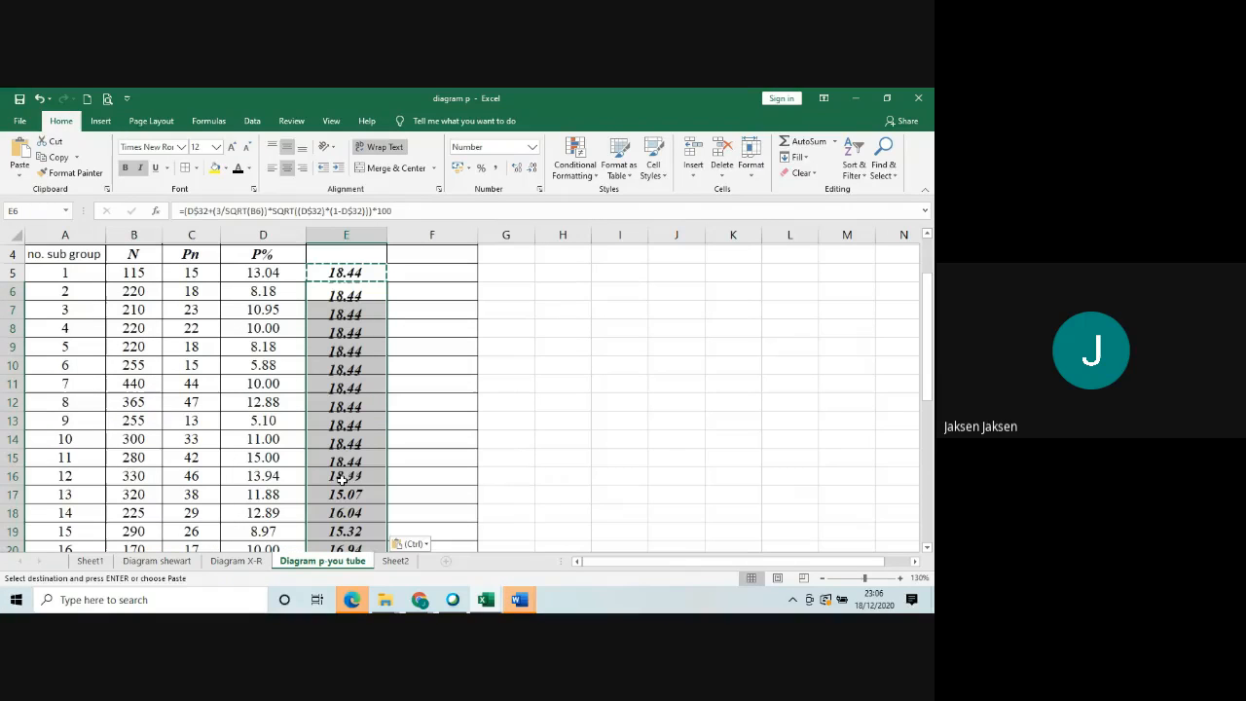
{"action": "scroll", "coordinate": [370, 426], "scroll_direction": "up", "scroll_amount": 1}
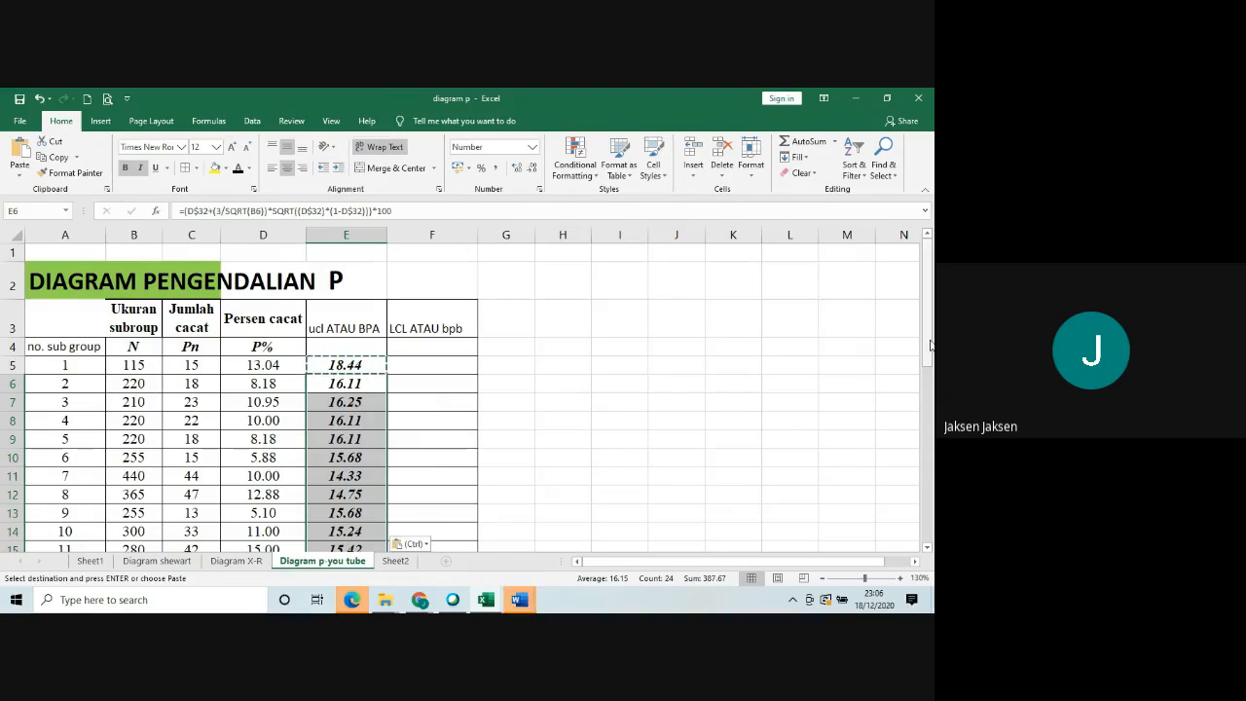
{"action": "mouse_move", "coordinate": [930, 344]}
{"action": "left_mouse_down"}
{"action": "mouse_move", "coordinate": [930, 465]}
{"action": "mouse_move", "coordinate": [931, 321]}
{"action": "left_mouse_up"}
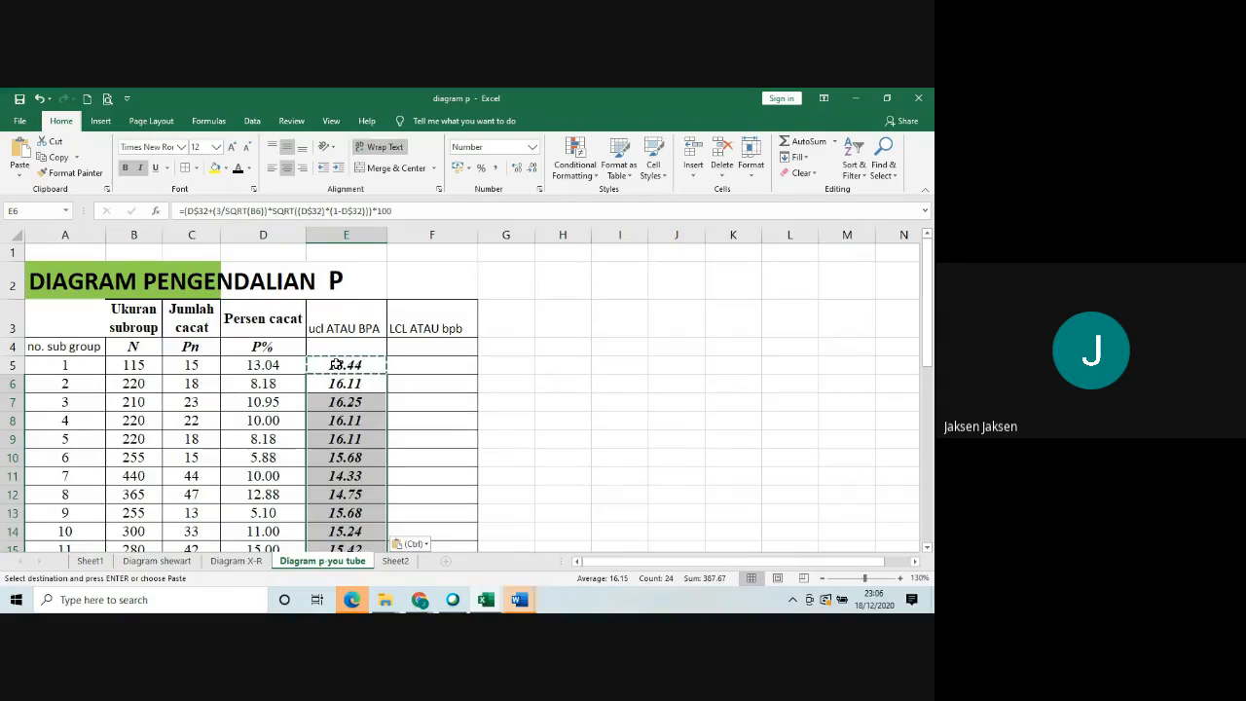
Copy the upper control limit formula from E5 into cell F5 of the LCL column.
{"action": "left_click", "coordinate": [335, 364]}
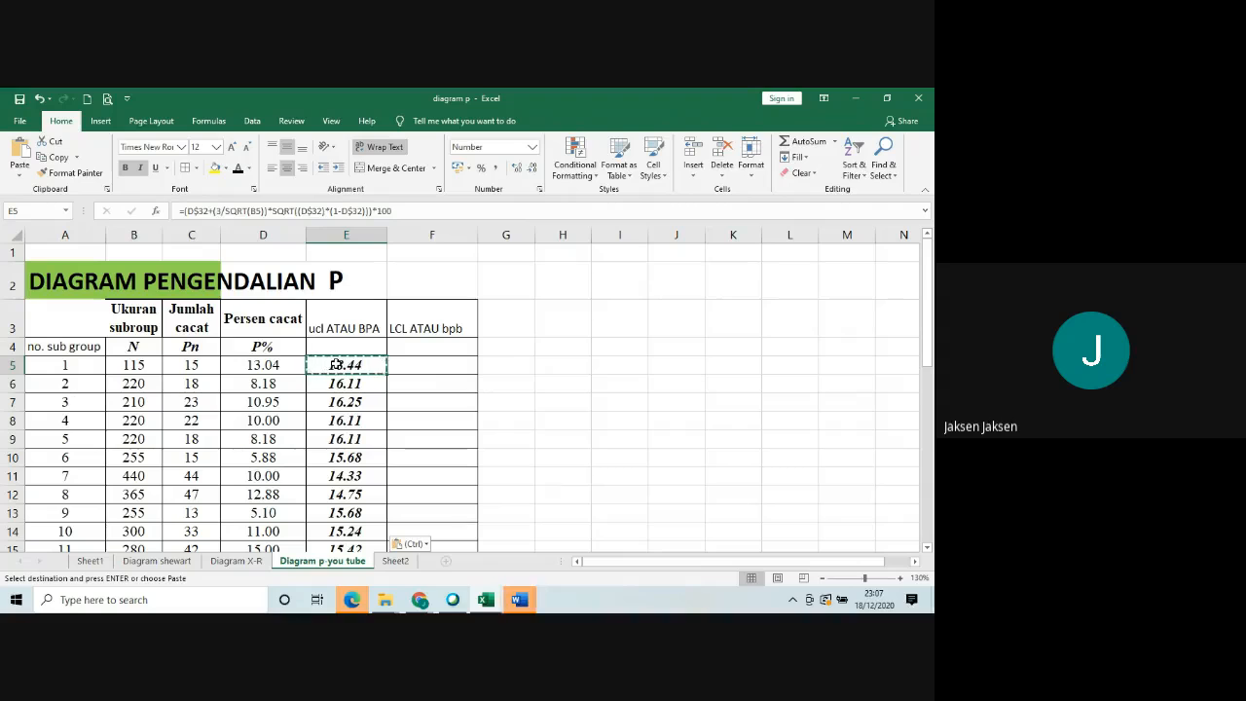
{"action": "key", "text": "ctrl+c"}
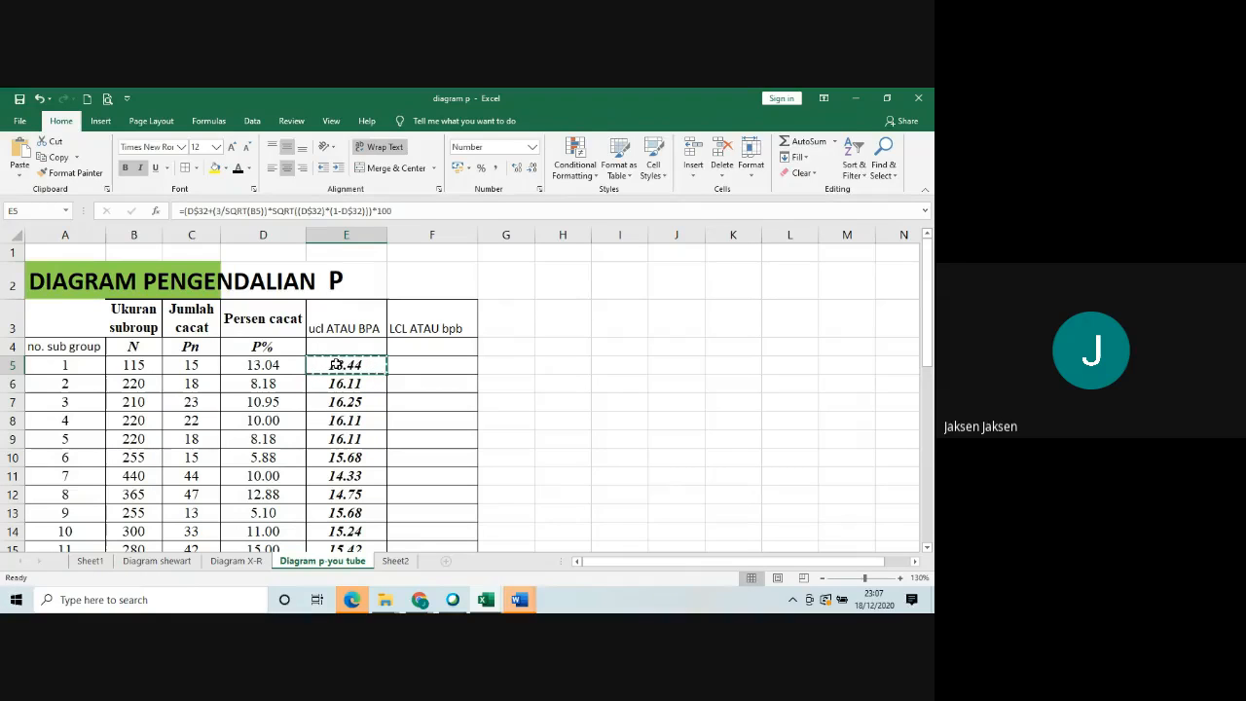
{"action": "left_click", "coordinate": [407, 362]}
{"action": "key", "text": "ctrl+v"}
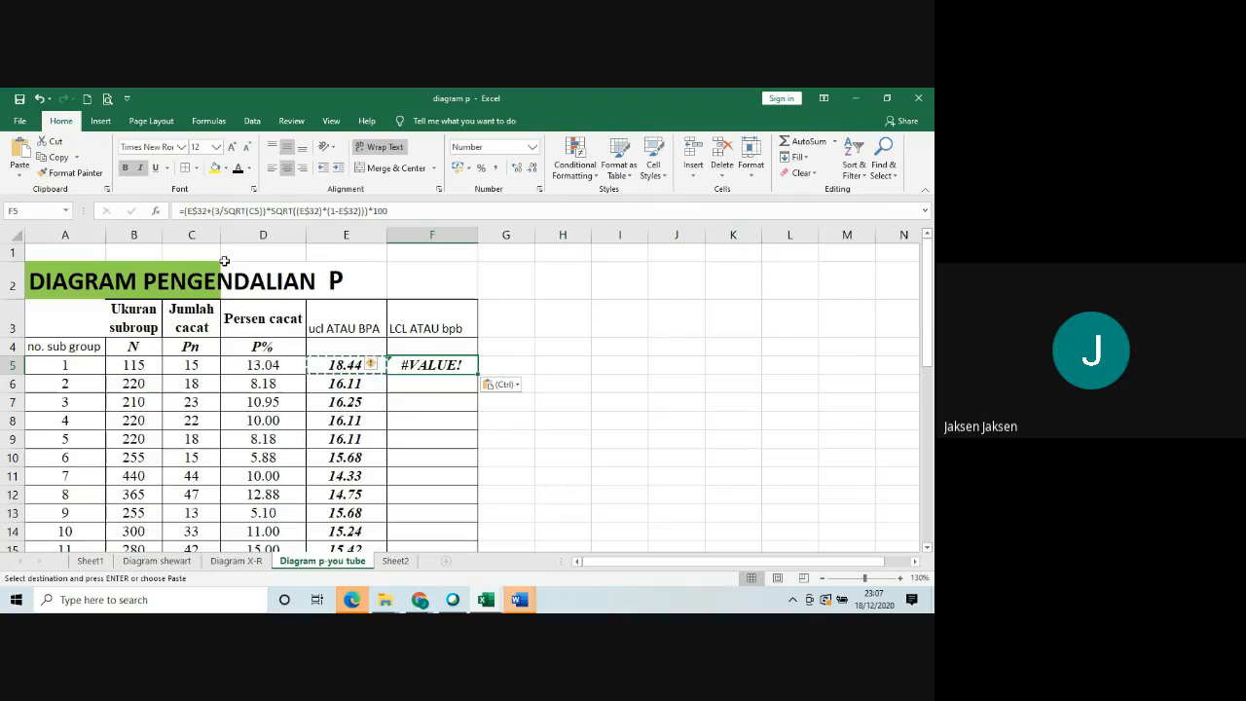
Change the C5 reference in the LCL formula of cell F5 to B5, the first subgroup's sample size.
{"action": "left_click", "coordinate": [254, 210]}
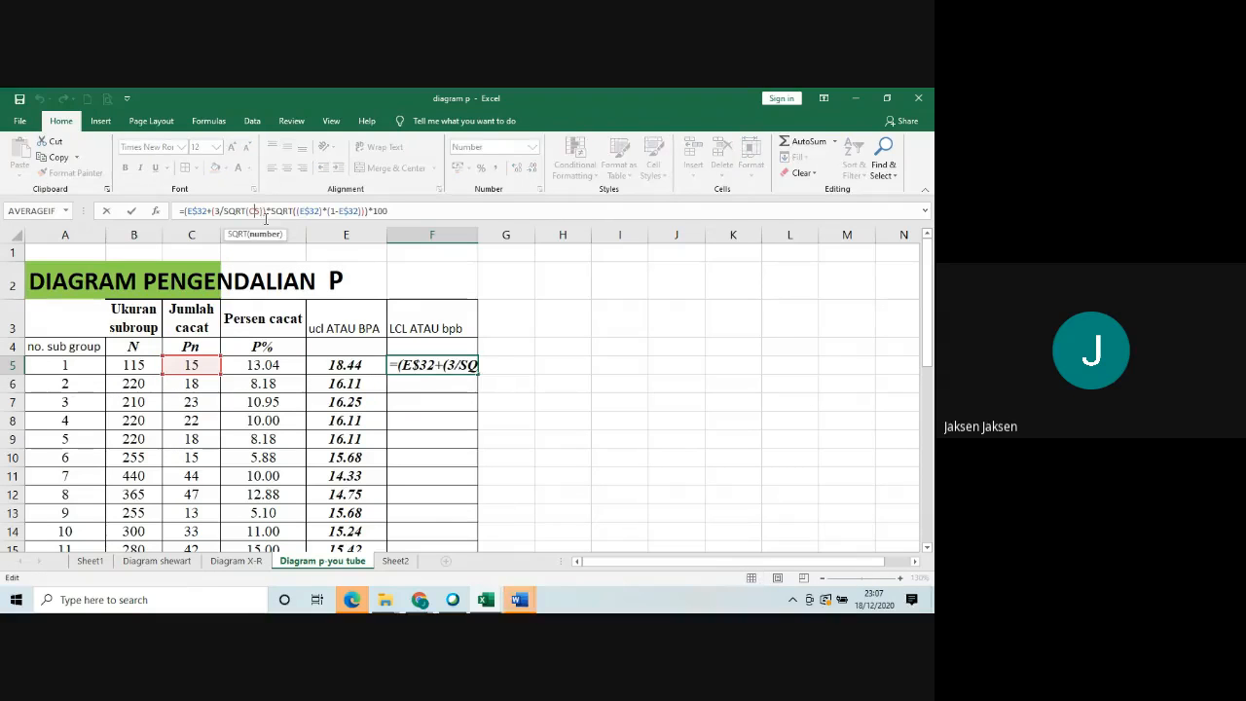
{"action": "key", "text": "BackSpace"}
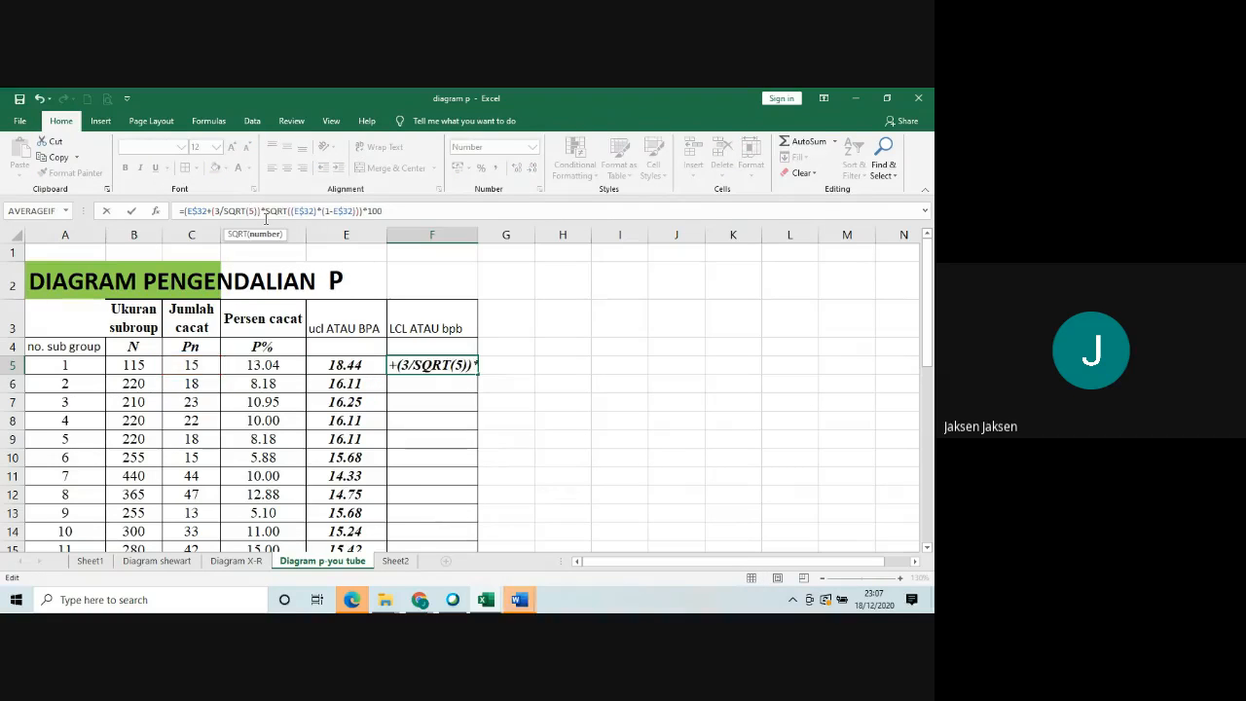
{"action": "type", "text": "b"}
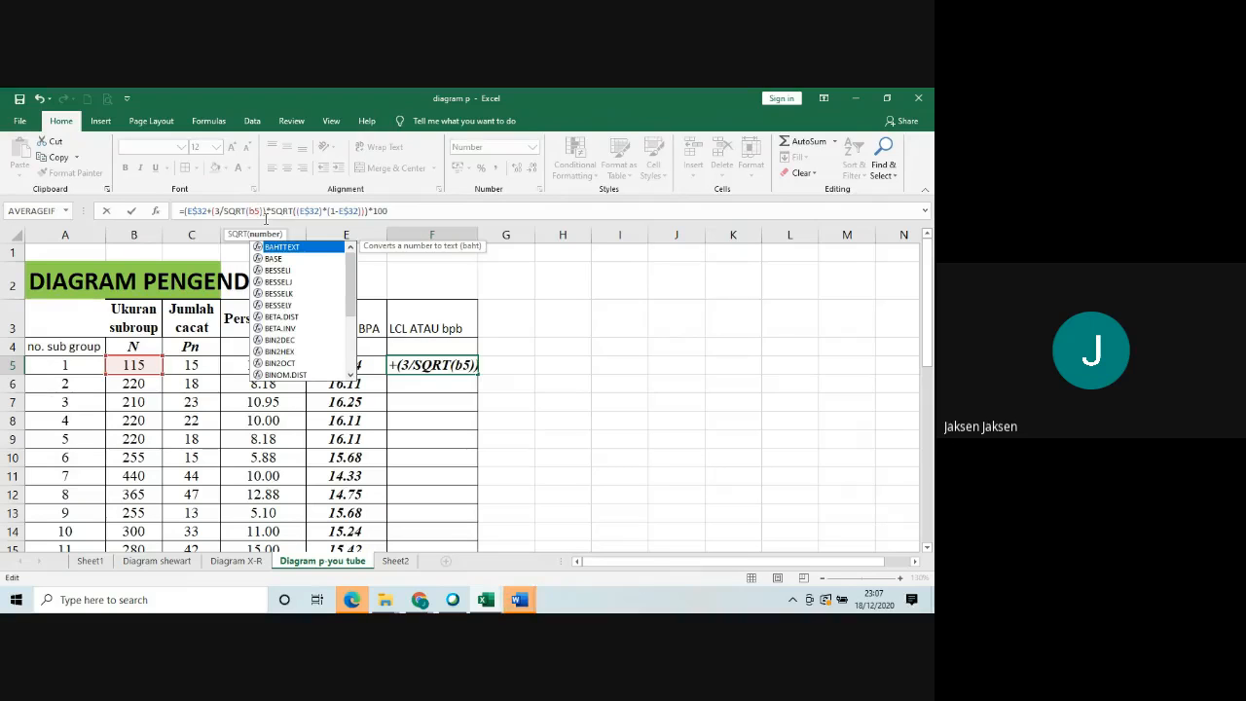
{"action": "key", "text": "Return"}
Replace the plus sign after the first E$32 in the F5 formula with a minus sign.
{"action": "left_click", "coordinate": [402, 362]}
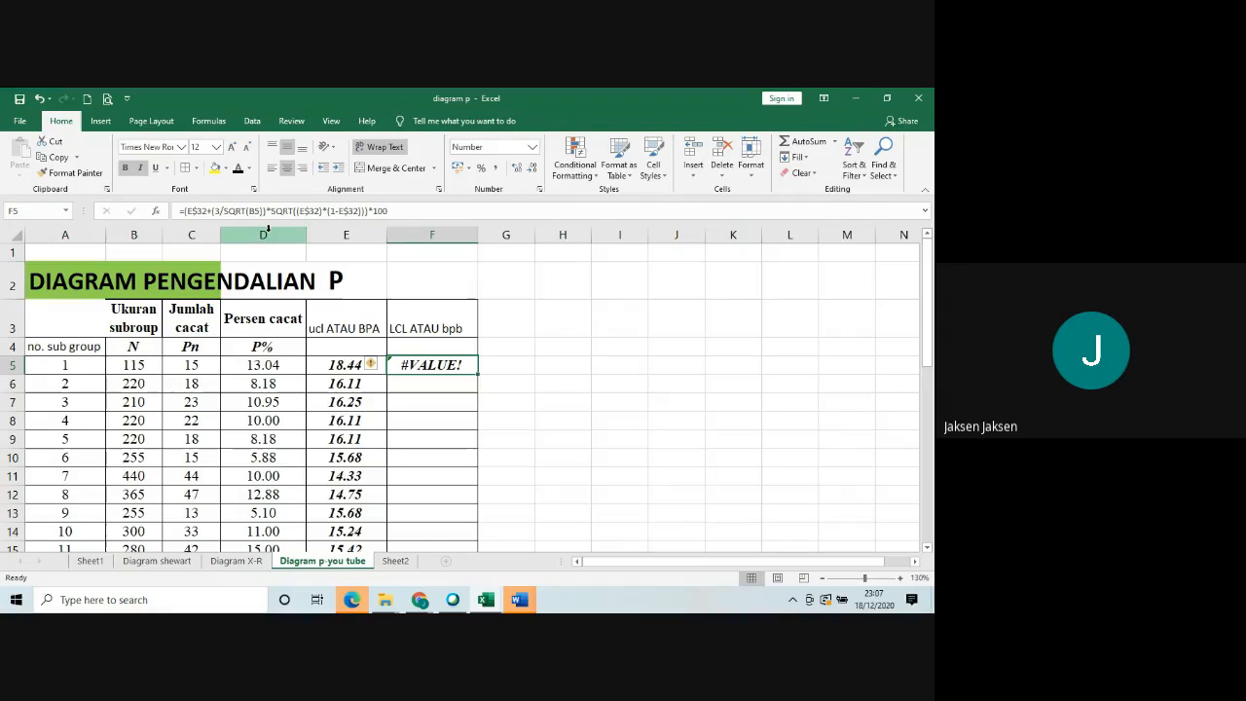
{"action": "left_click", "coordinate": [206, 211]}
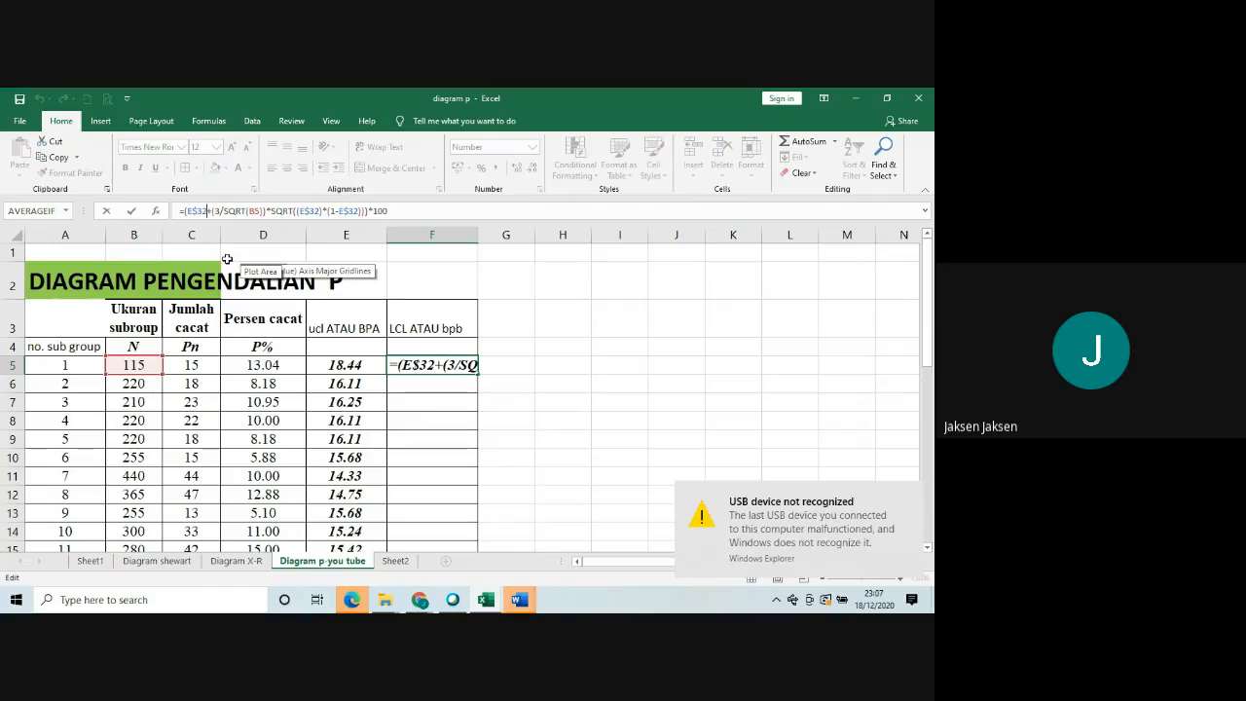
{"action": "key", "text": "Delete"}
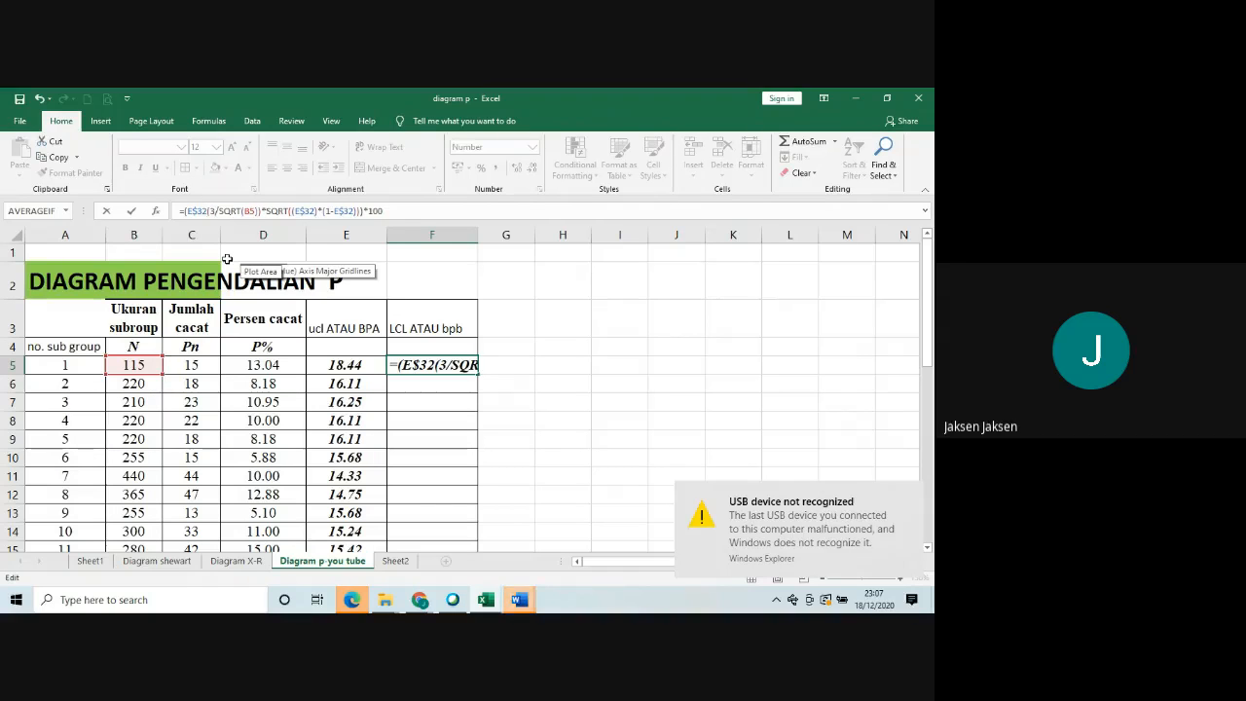
{"action": "type", "text": "-"}
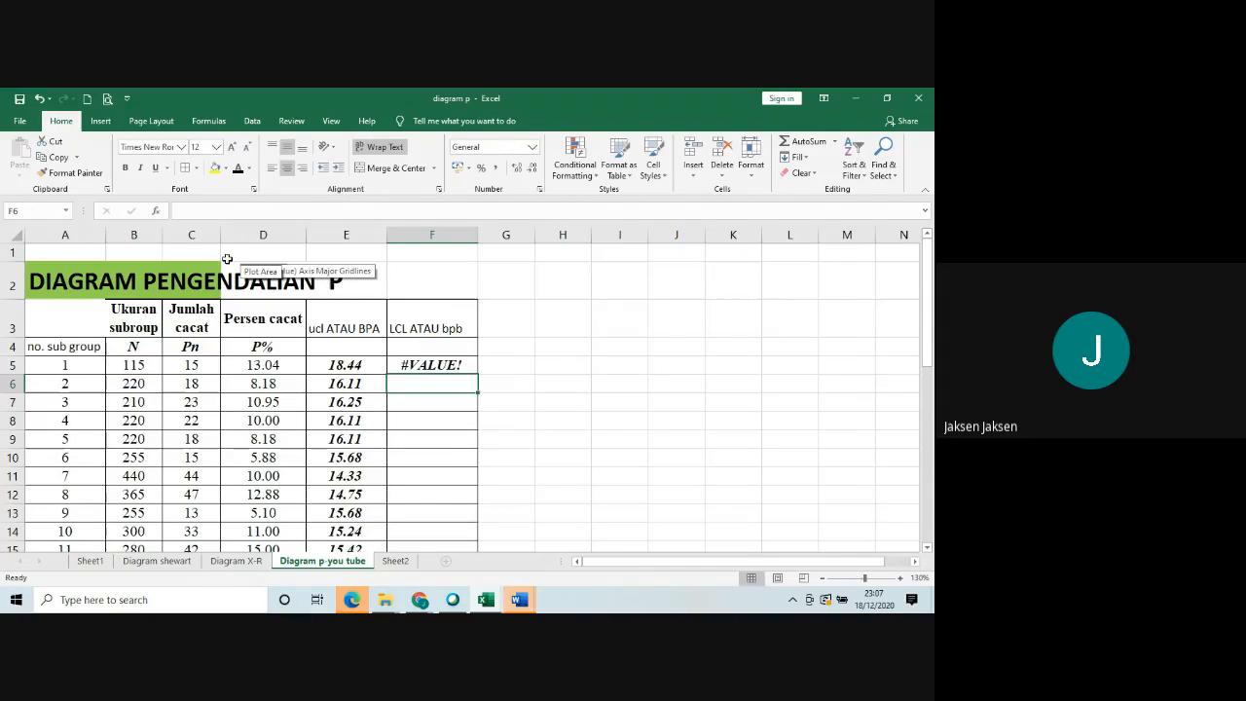
{"action": "key", "text": "Return"}
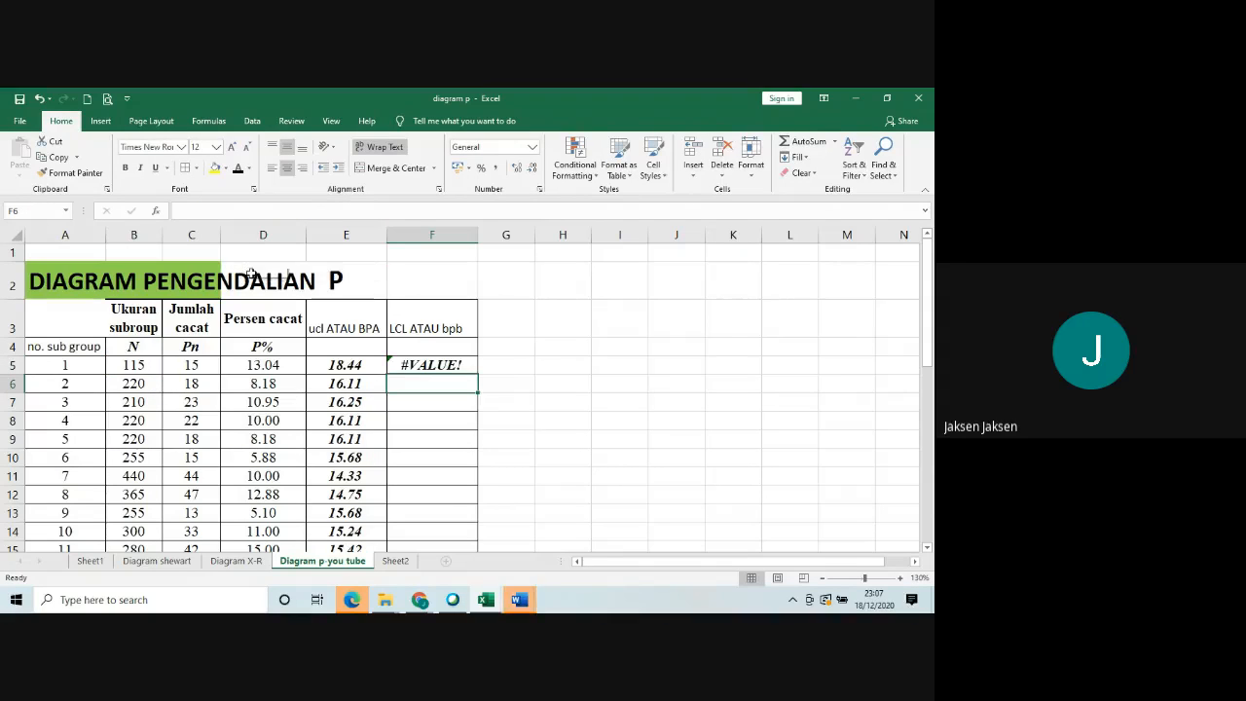
In the F5 formula, replace the first E$32 with d and change both E$32 references inside the second square root to D$32.
{"action": "left_click", "coordinate": [397, 357]}
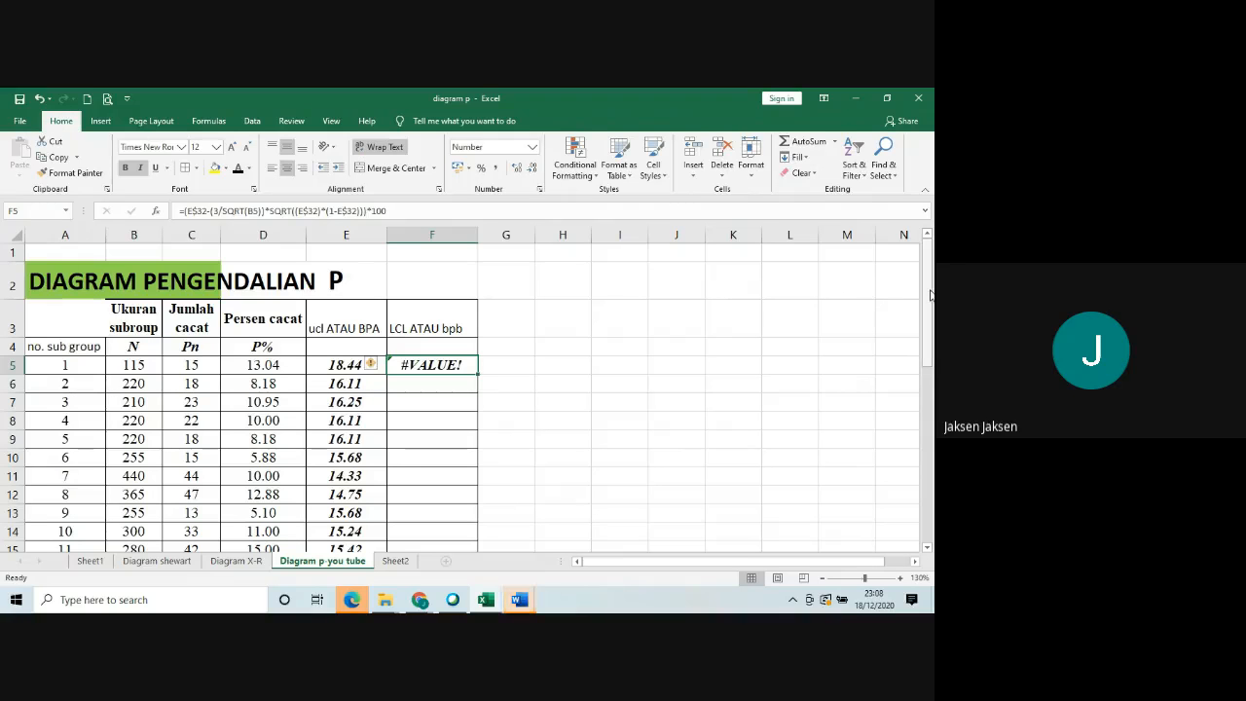
{"action": "left_click_drag", "start_coordinate": [929, 294], "coordinate": [931, 438]}
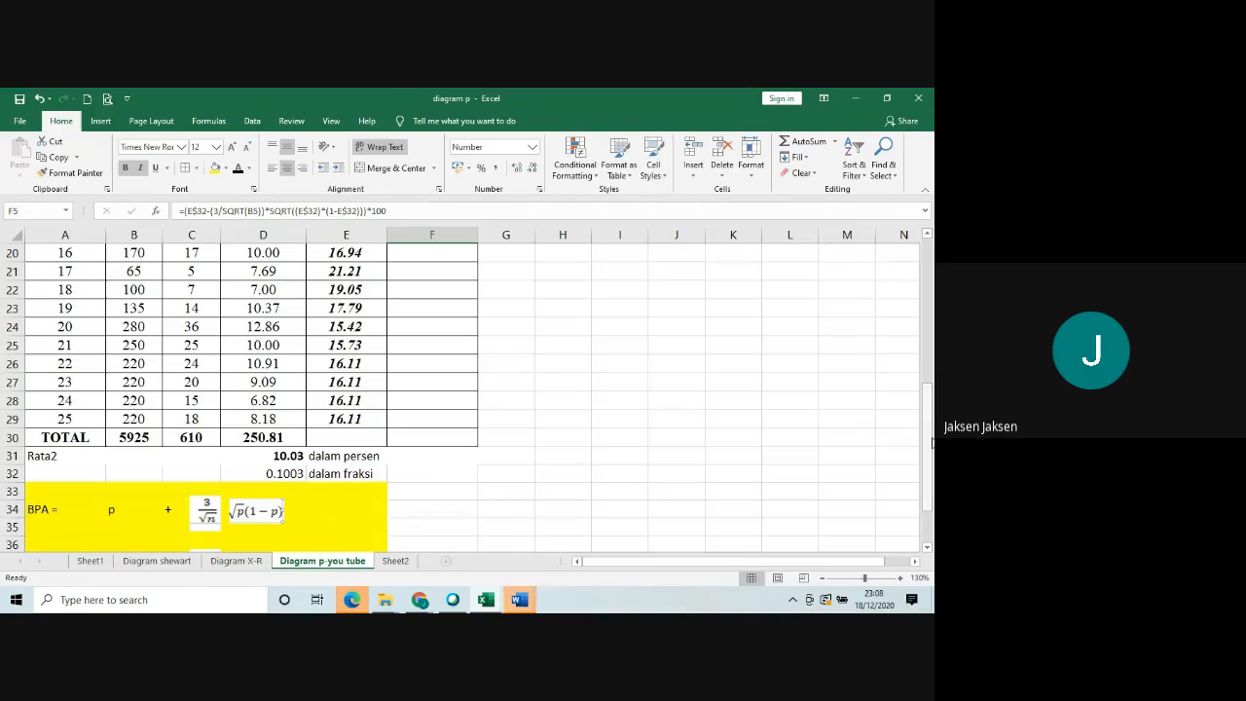
{"action": "left_click_drag", "start_coordinate": [929, 438], "coordinate": [930, 292]}
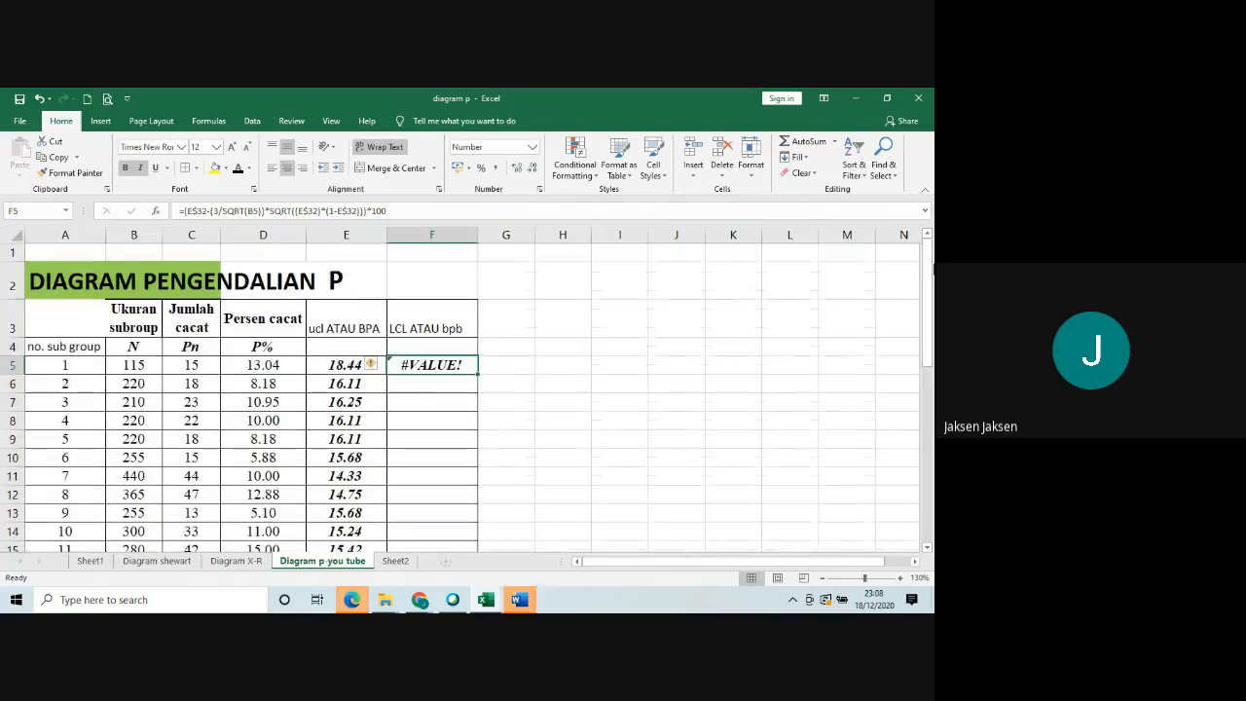
{"action": "double_click", "coordinate": [194, 209]}
{"action": "key", "text": "Delete"}
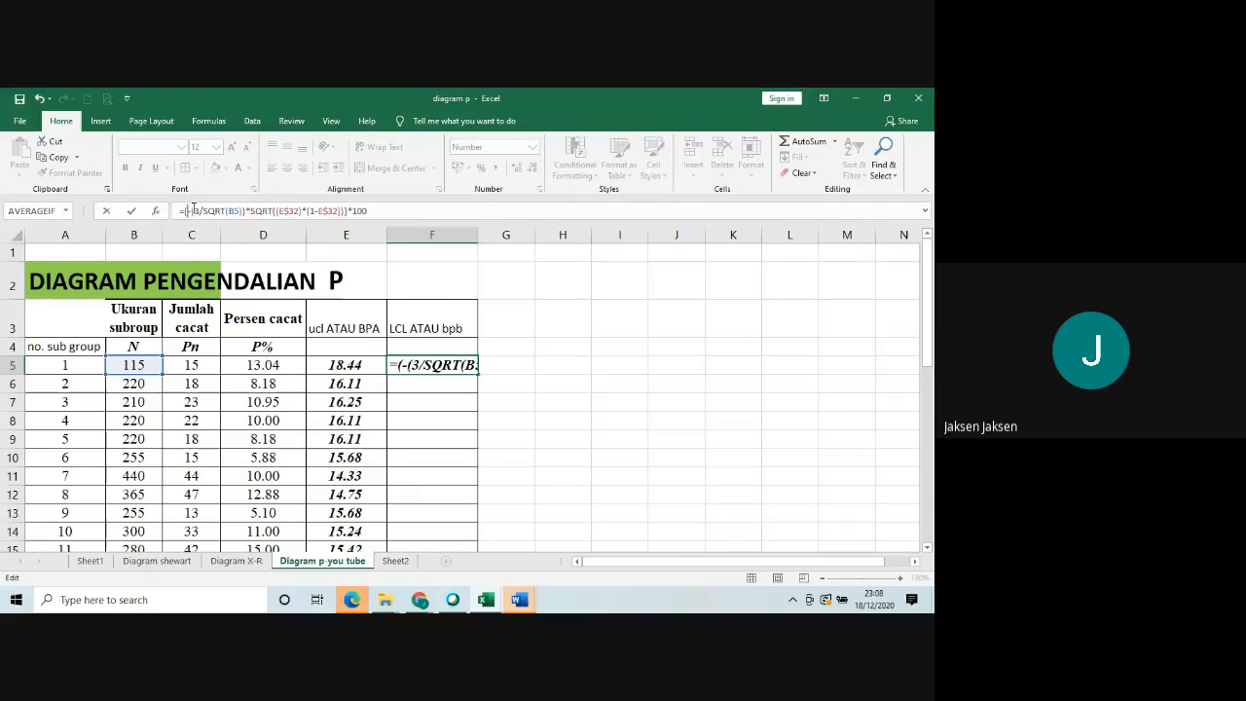
{"action": "type", "text": "d"}
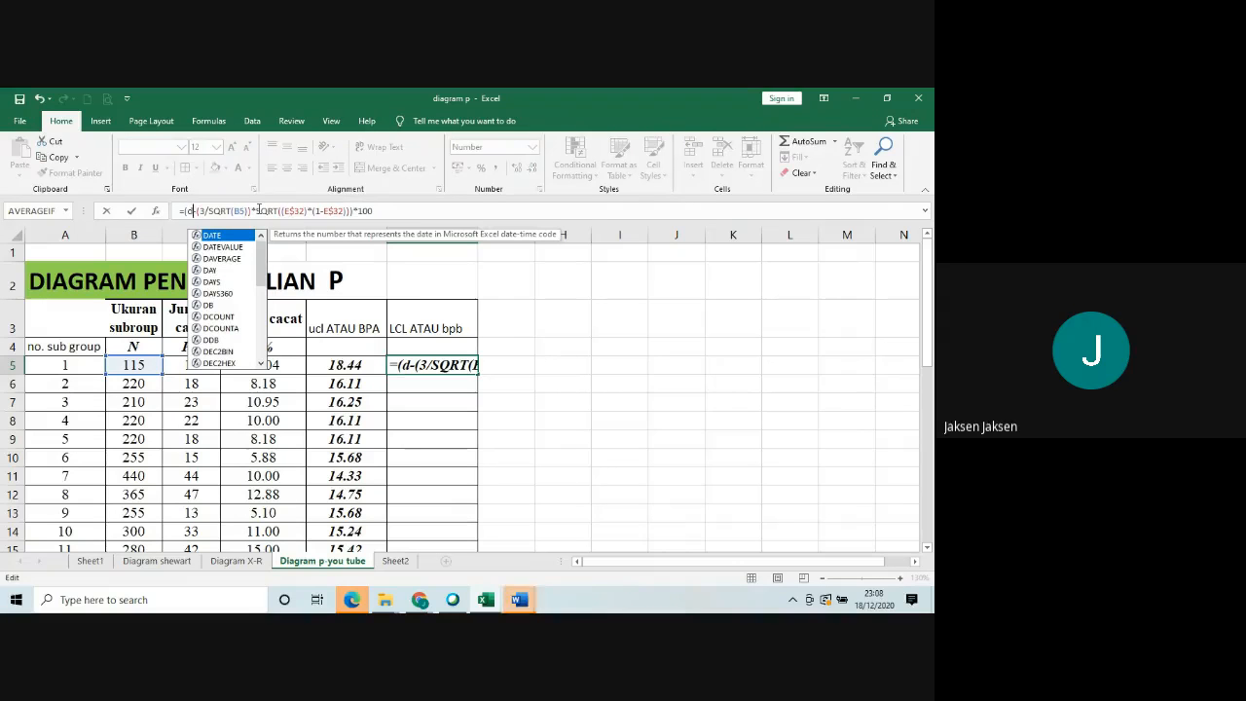
{"action": "left_click", "coordinate": [290, 211]}
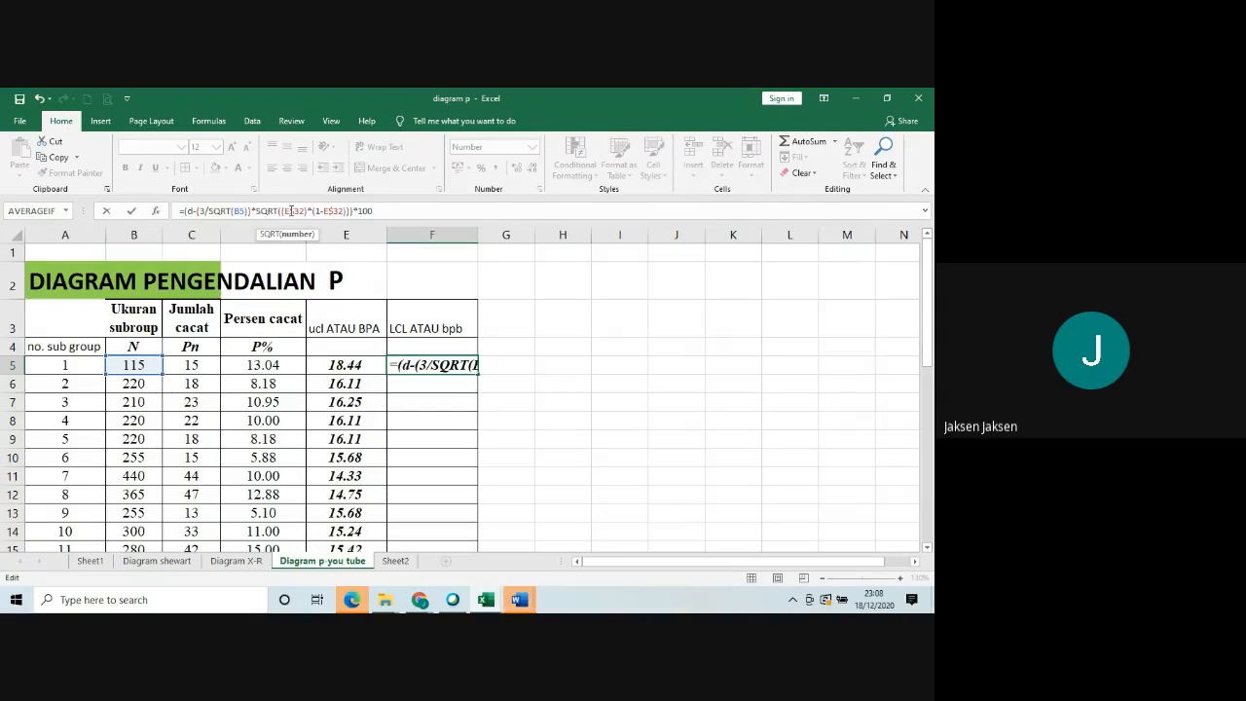
{"action": "key", "text": "BackSpace"}
{"action": "type", "text": "d"}
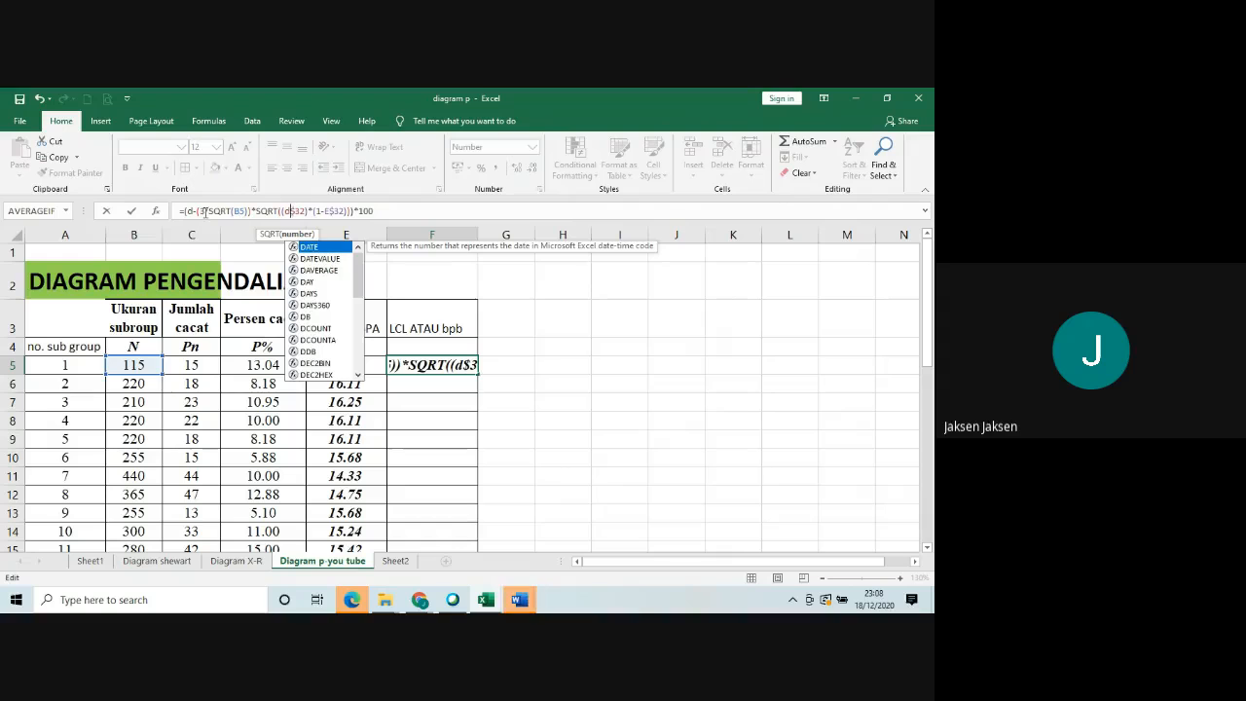
{"action": "left_click", "coordinate": [328, 210]}
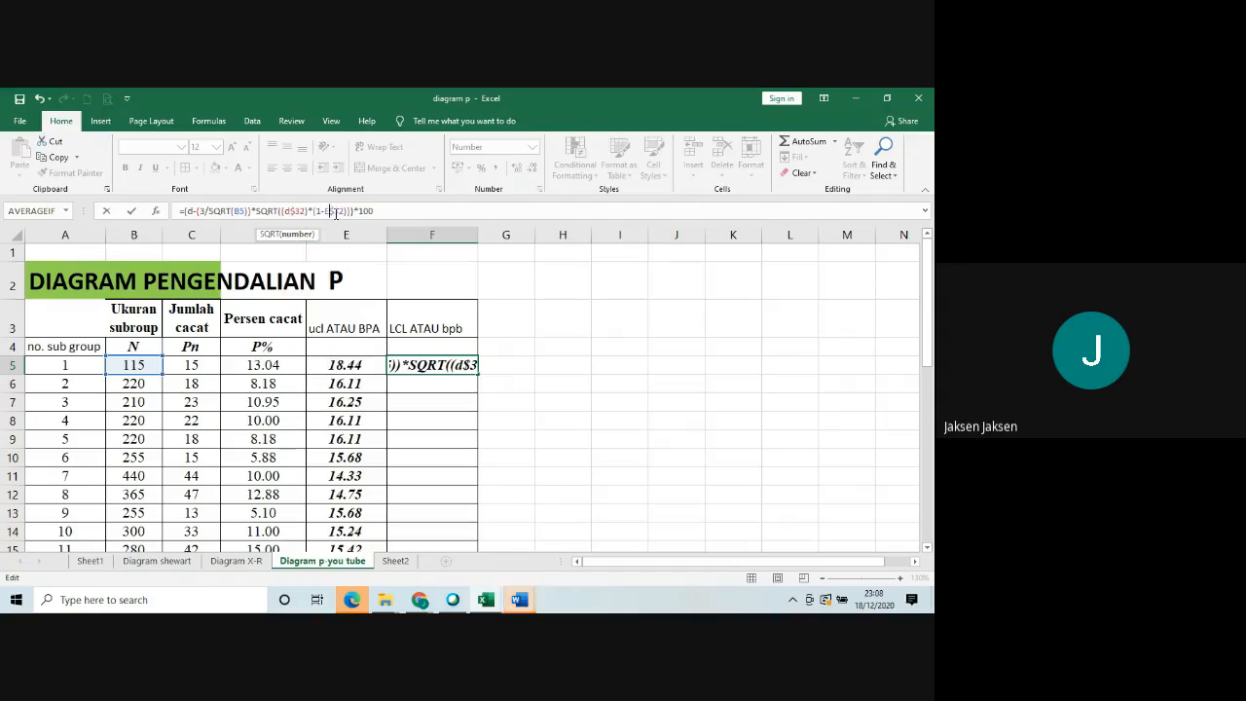
{"action": "key", "text": "BackSpace"}
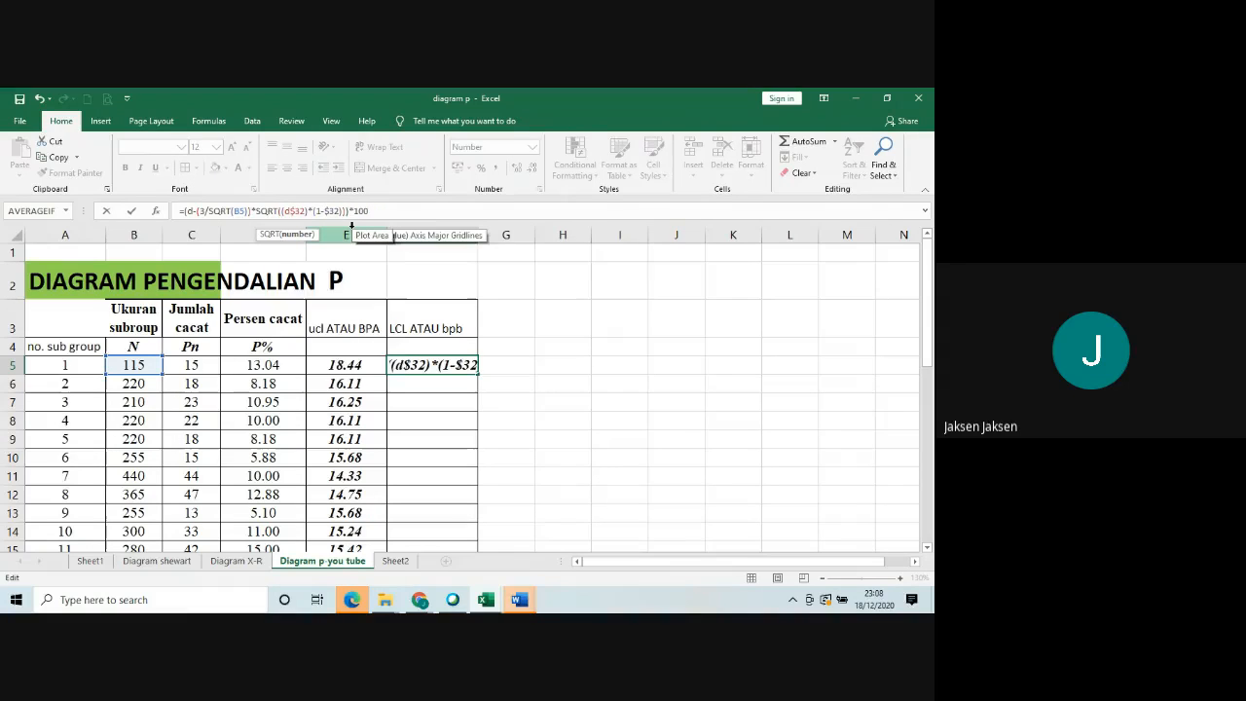
{"action": "type", "text": "d"}
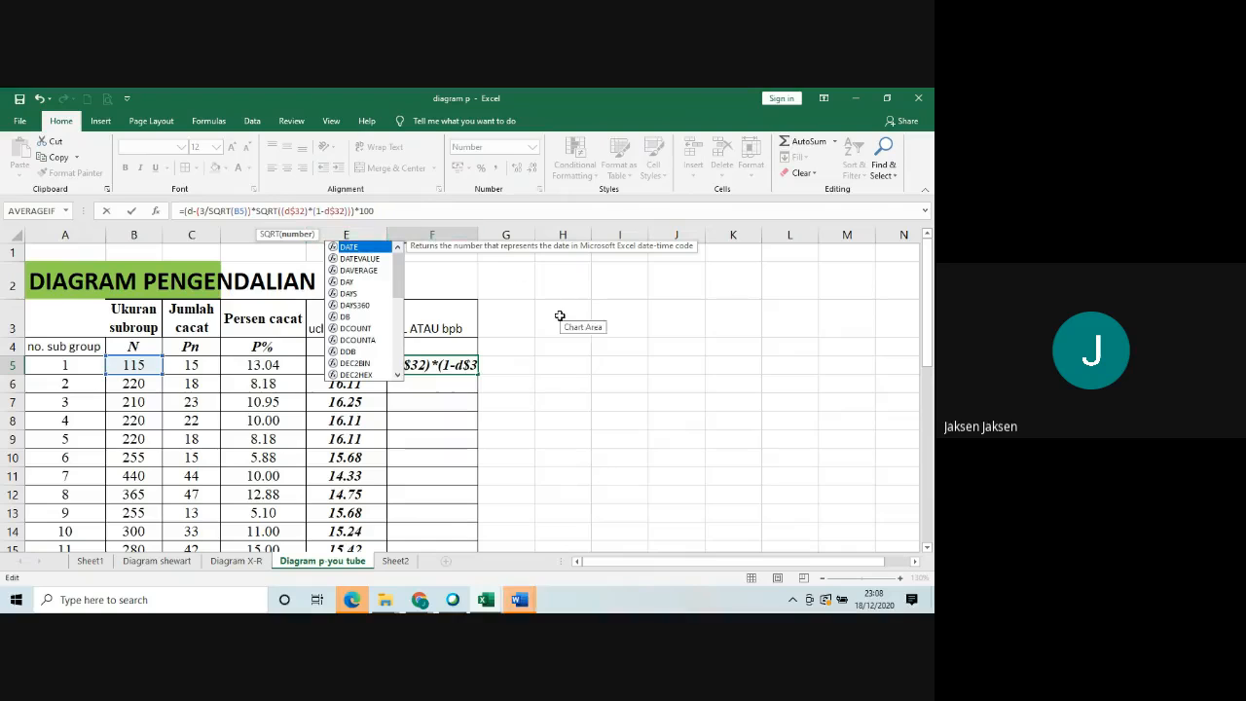
{"action": "key", "text": "Return"}
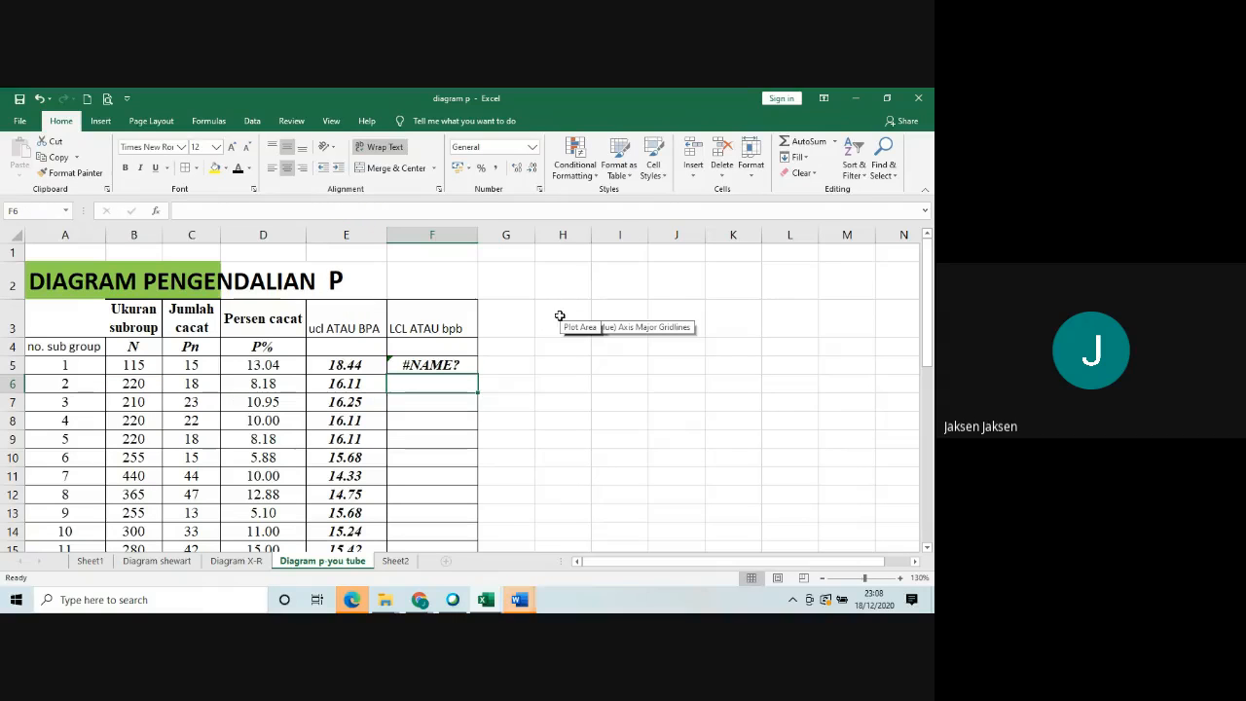
Complete the leading d in the F5 formula as D$32, followed by a minus sign.
{"action": "left_click", "coordinate": [432, 363]}
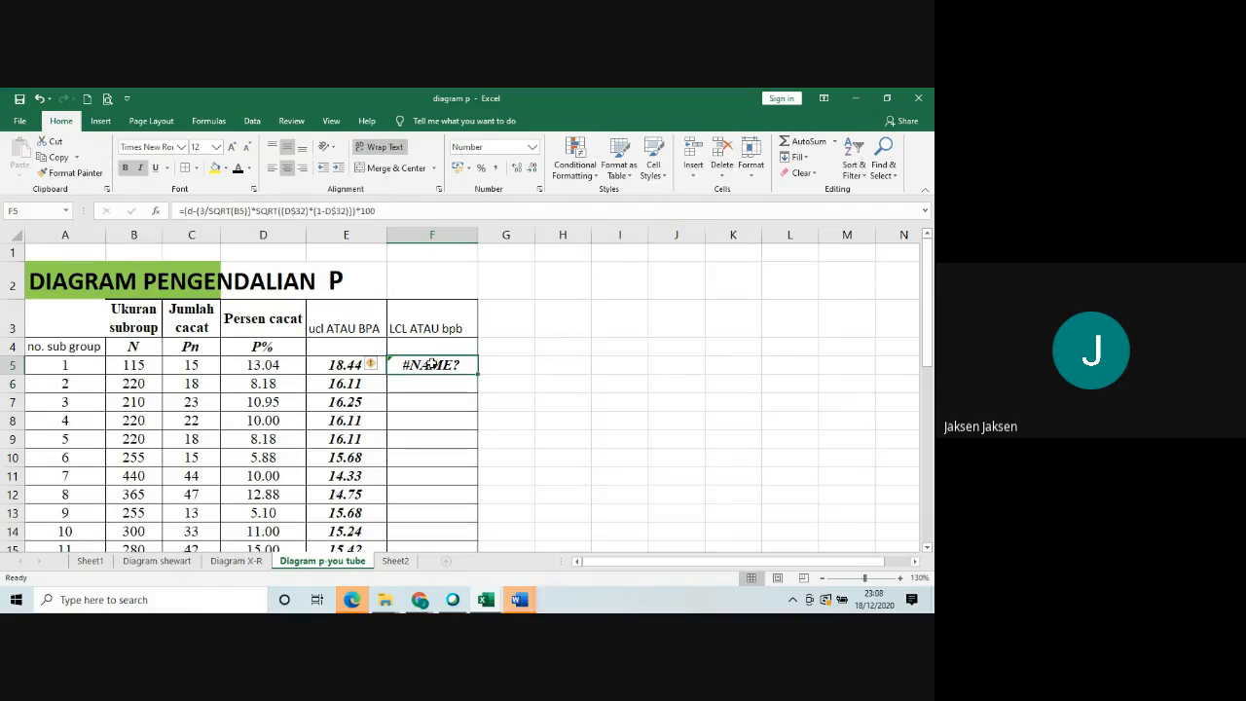
{"action": "left_click", "coordinate": [328, 230]}
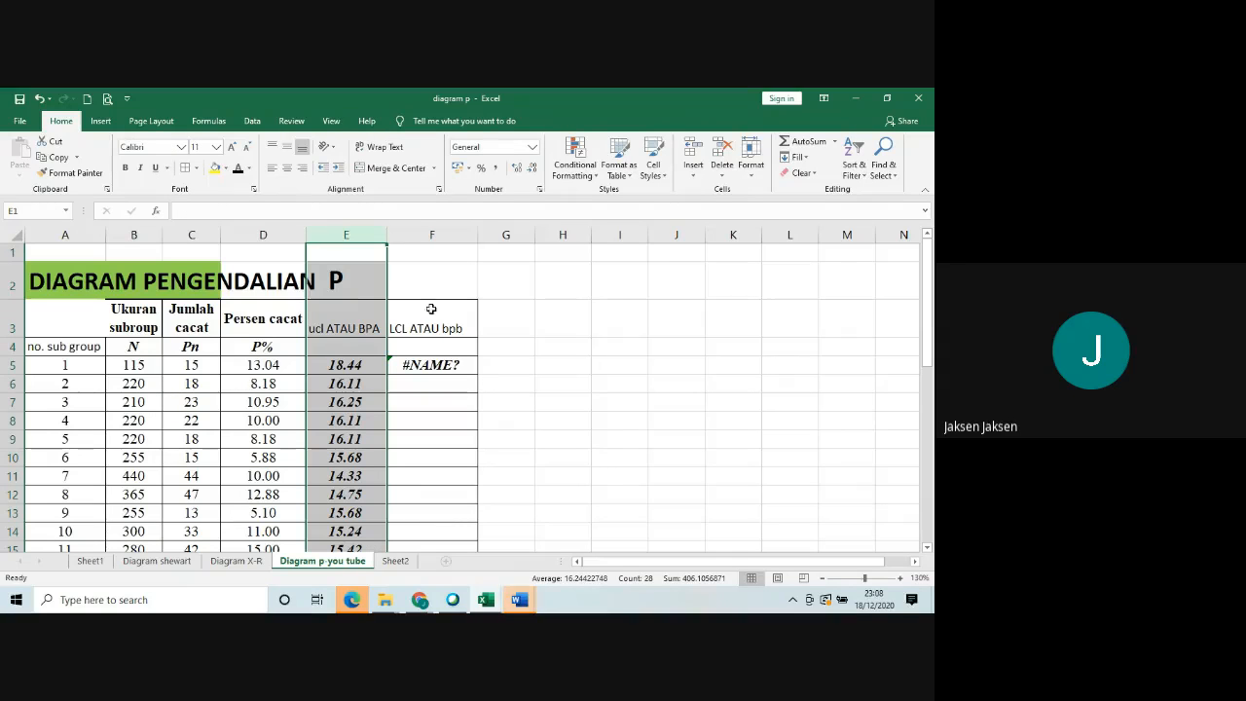
{"action": "left_click", "coordinate": [426, 363]}
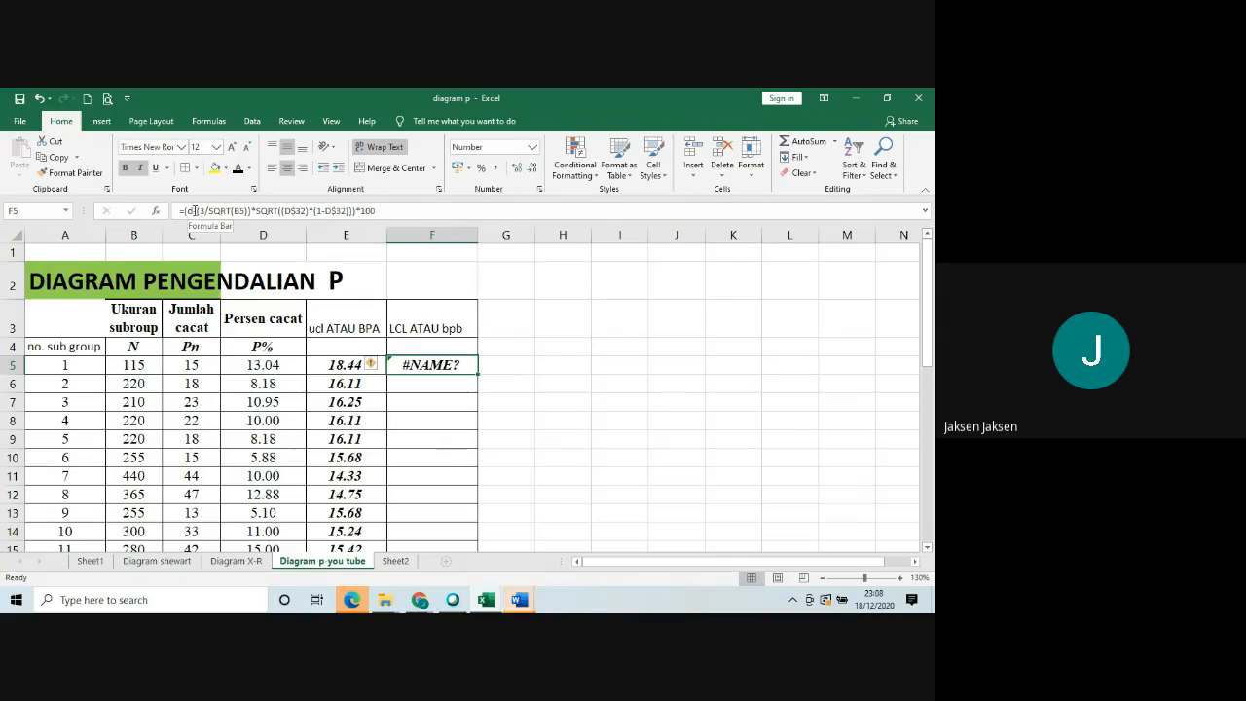
{"action": "key", "text": "F2"}
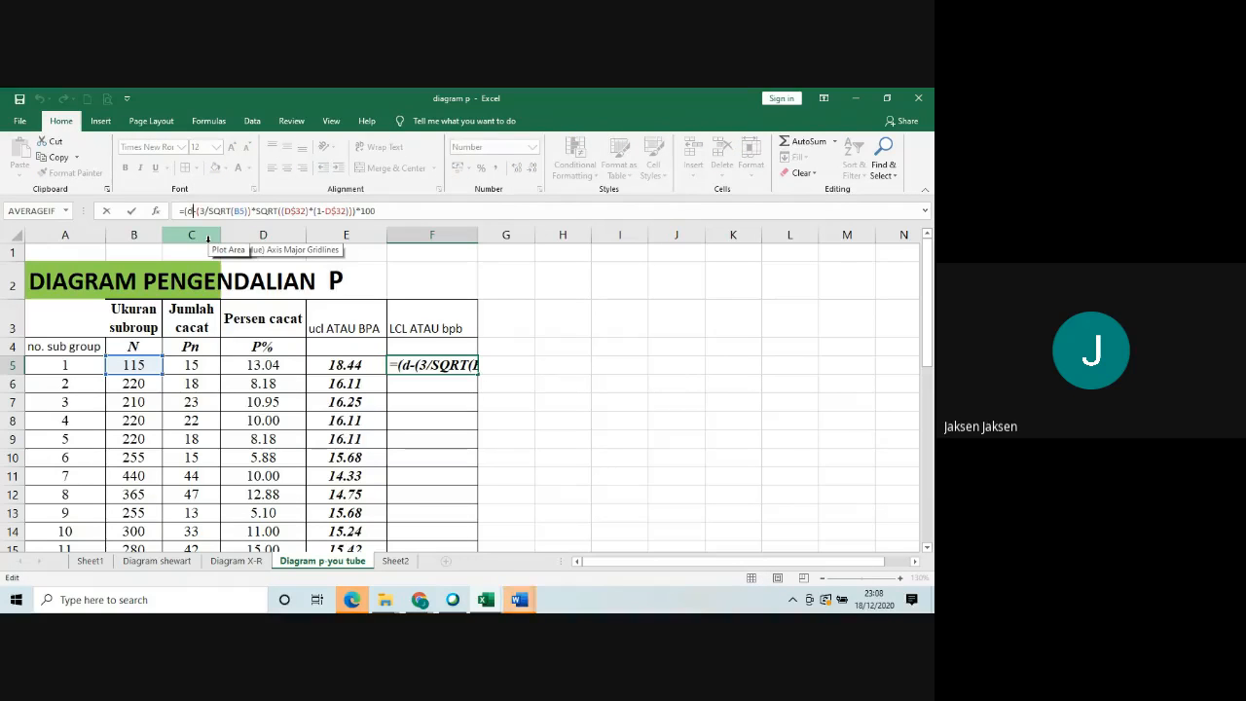
{"action": "type", "text": "$32"}
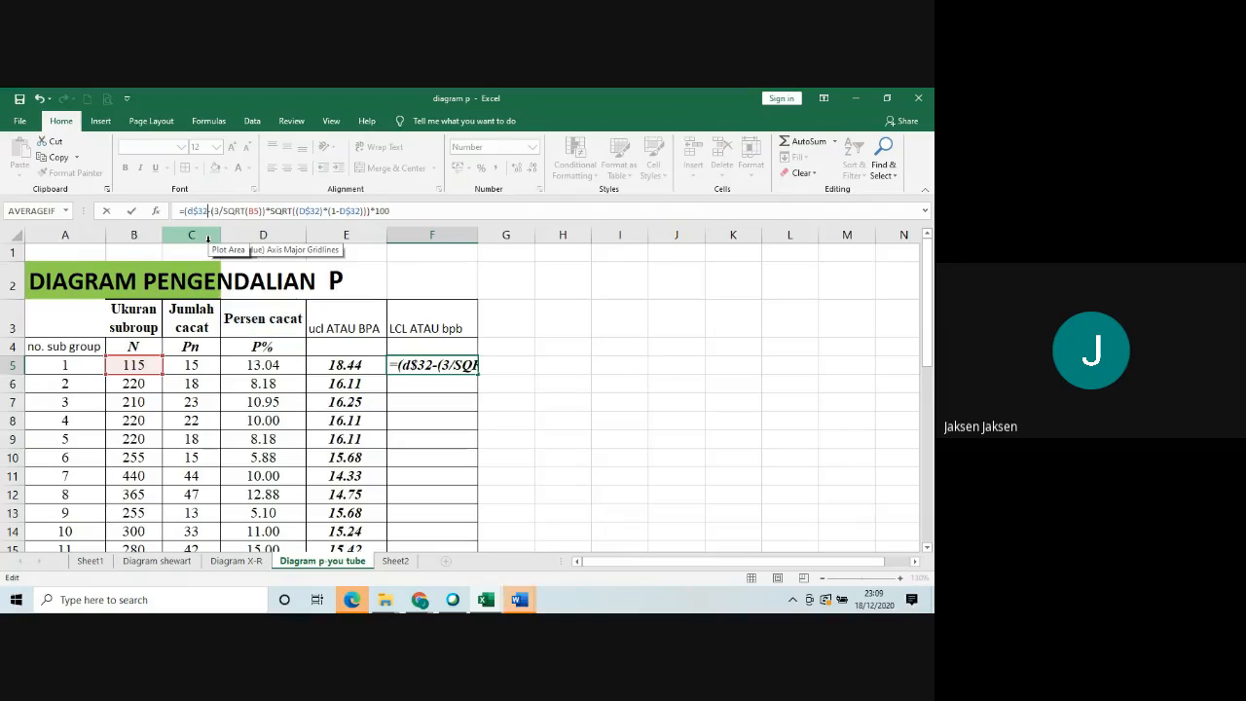
{"action": "key", "text": "Delete"}
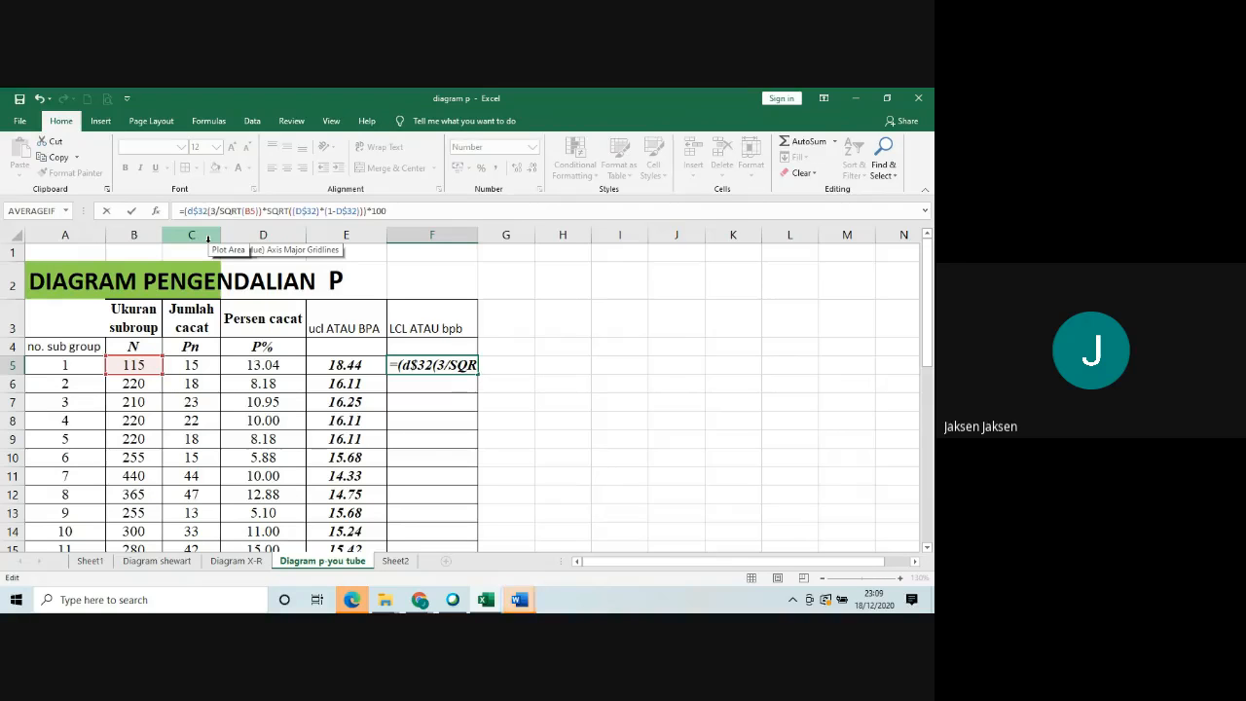
{"action": "type", "text": "-"}
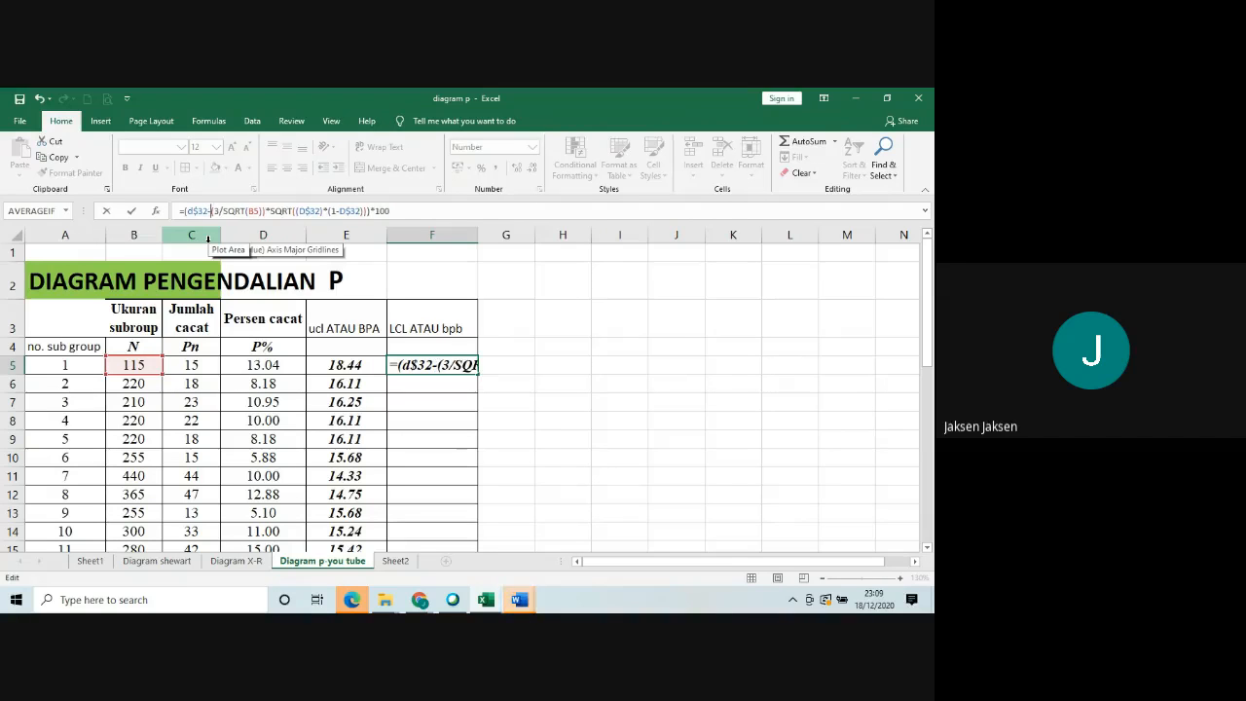
{"action": "key", "text": "Return"}
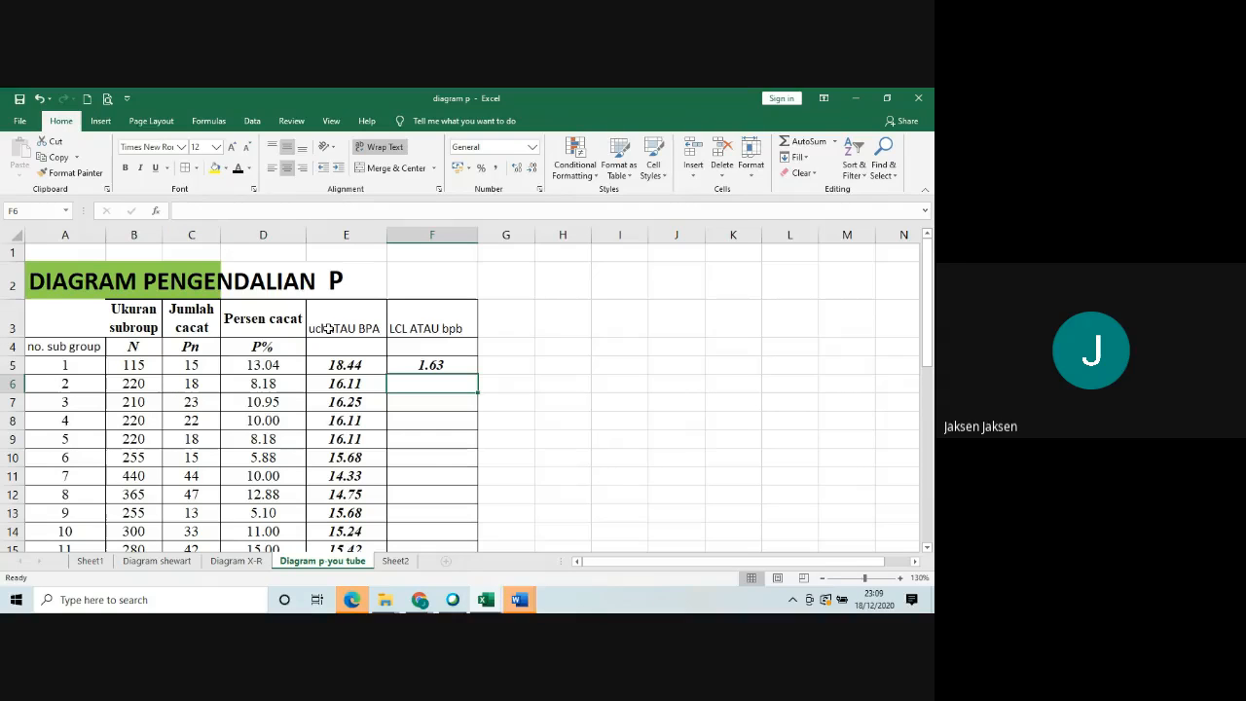
Change the minus sign after the first D$32 in the F5 formula to plus to compare it with the UCL.
{"action": "left_click", "coordinate": [416, 362]}
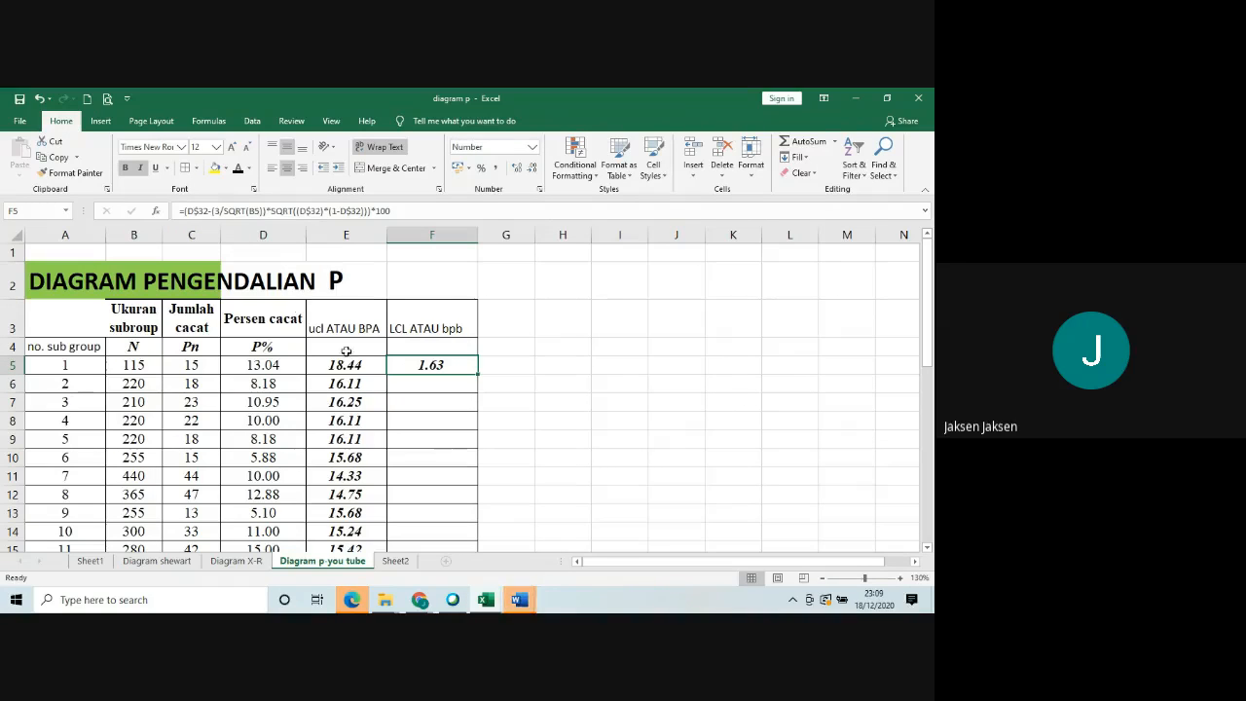
{"action": "left_click", "coordinate": [207, 211]}
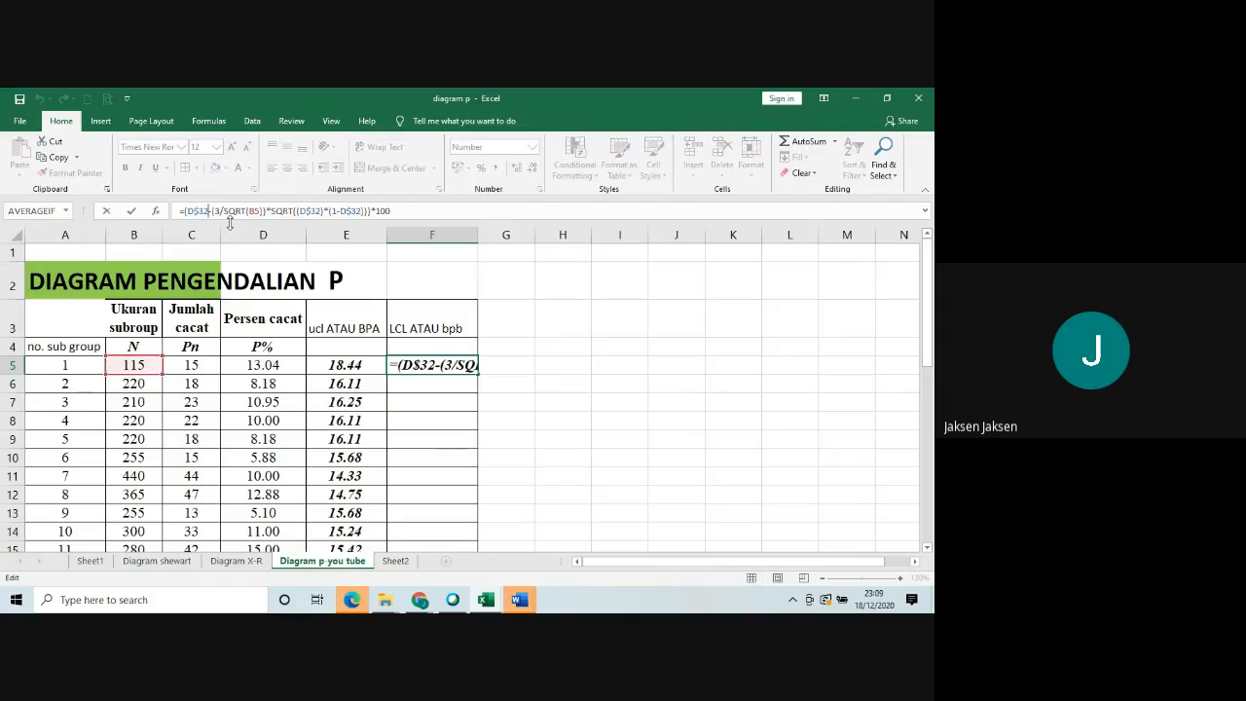
{"action": "key", "text": "Delete"}
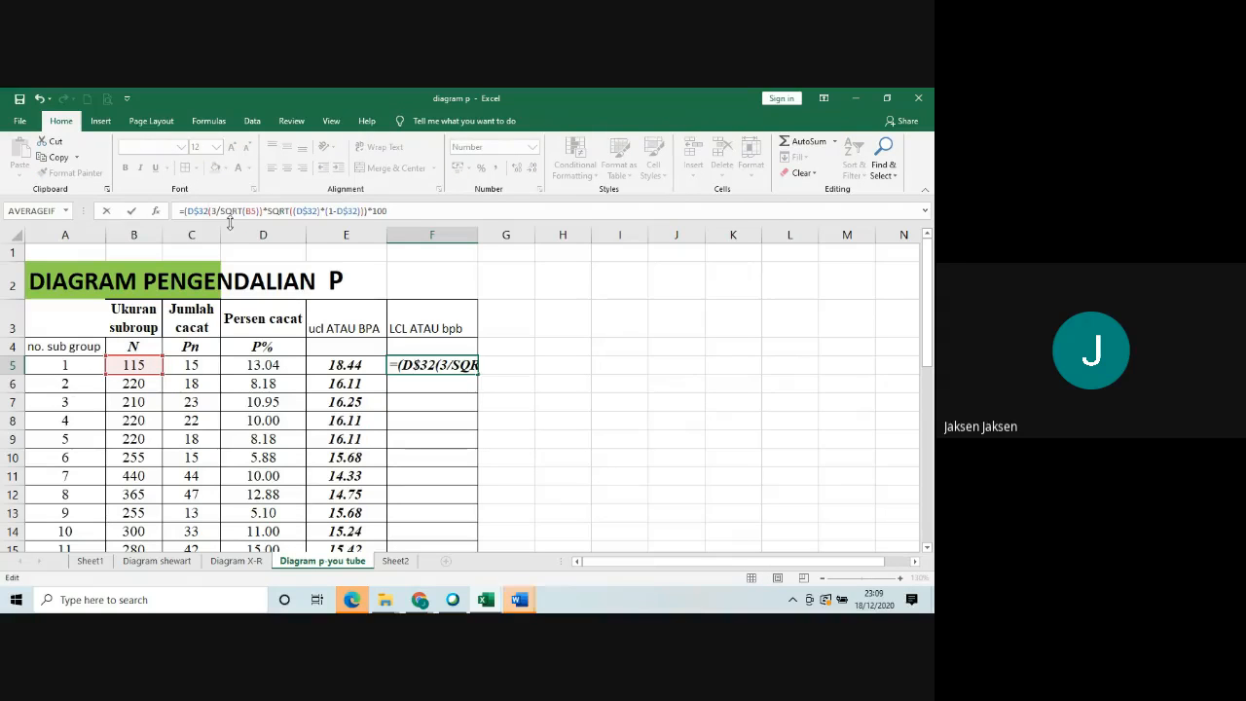
{"action": "type", "text": "+"}
{"action": "key", "text": "Return"}
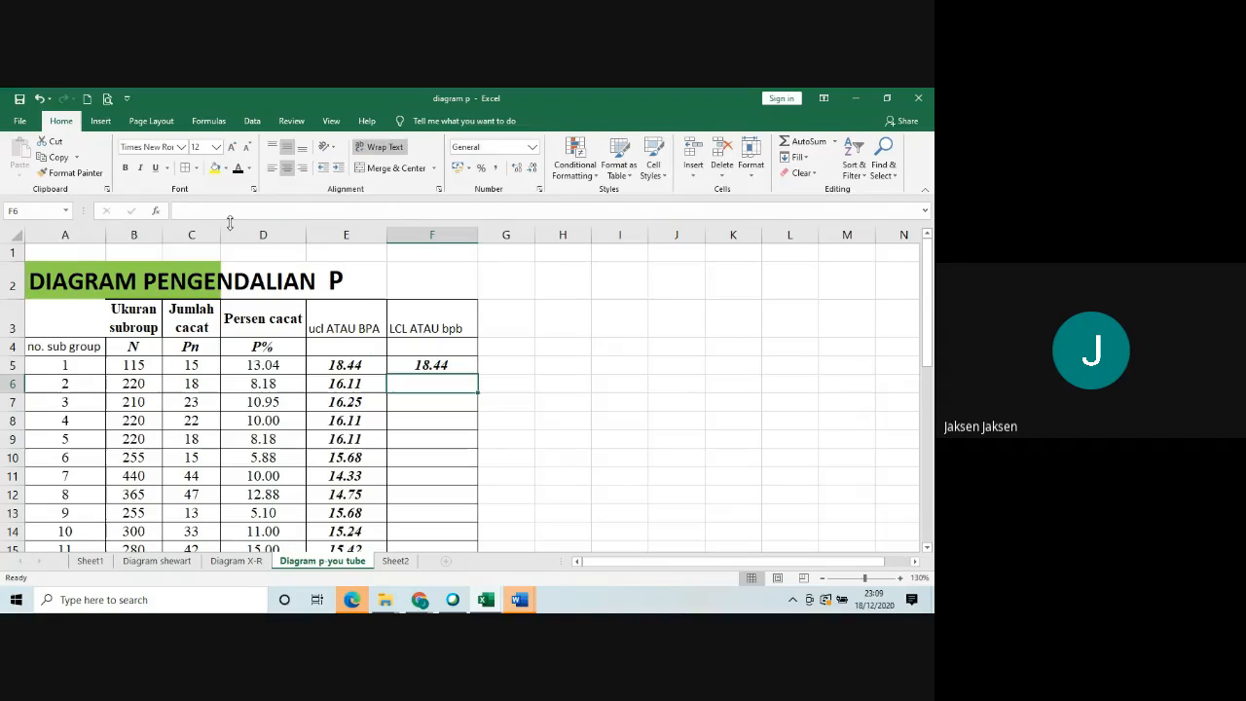
Change the plus sign after the first D$32 in the F5 formula back to minus.
{"action": "left_click", "coordinate": [401, 365]}
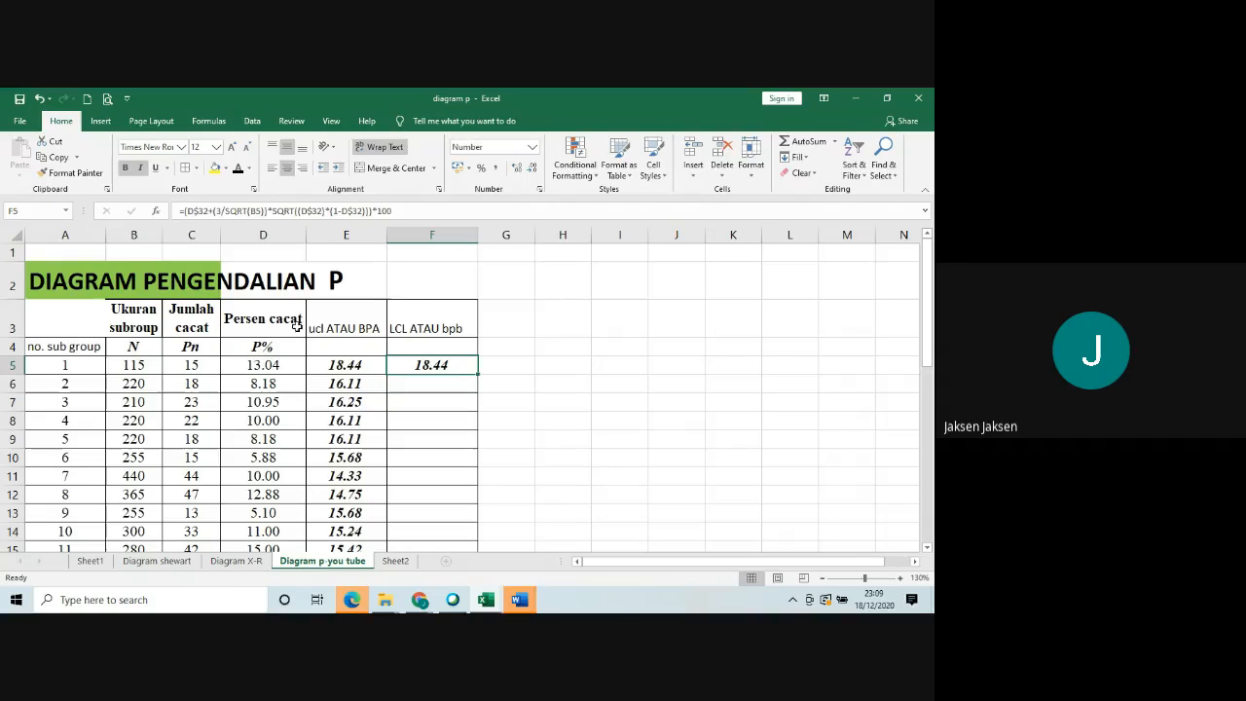
{"action": "left_click", "coordinate": [207, 210]}
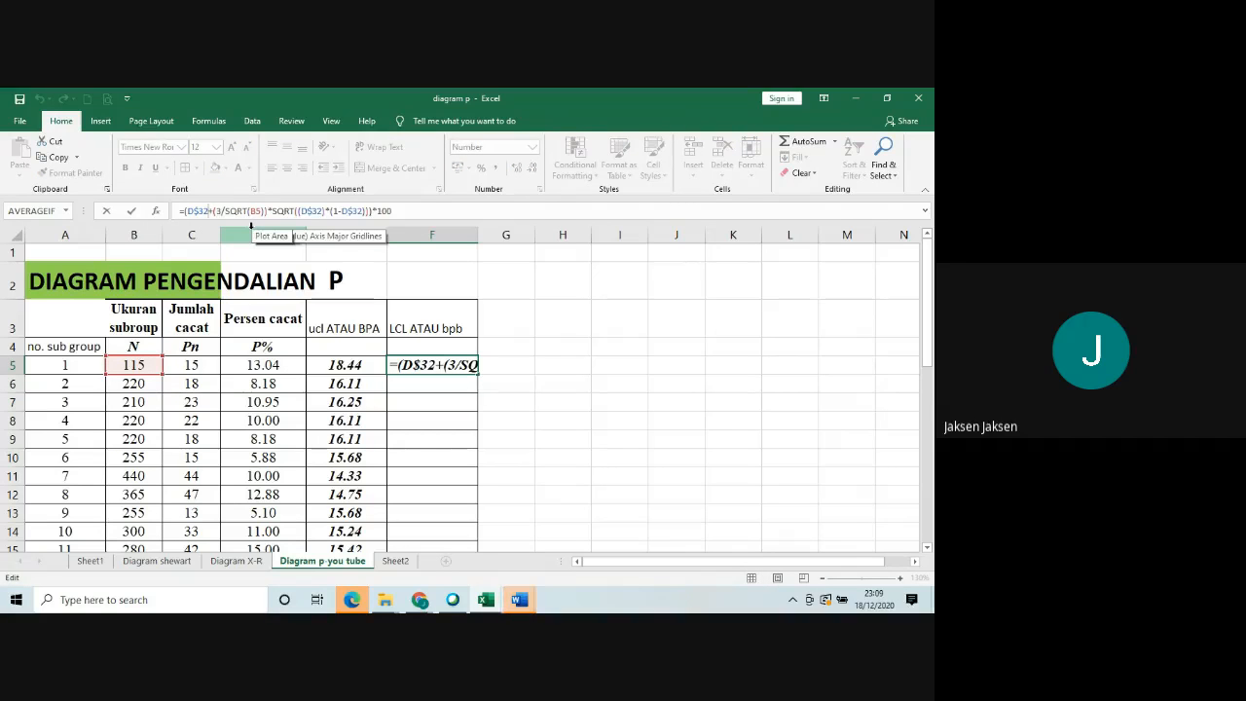
{"action": "key", "text": "Delete"}
{"action": "type", "text": "-"}
{"action": "key", "text": "Return"}
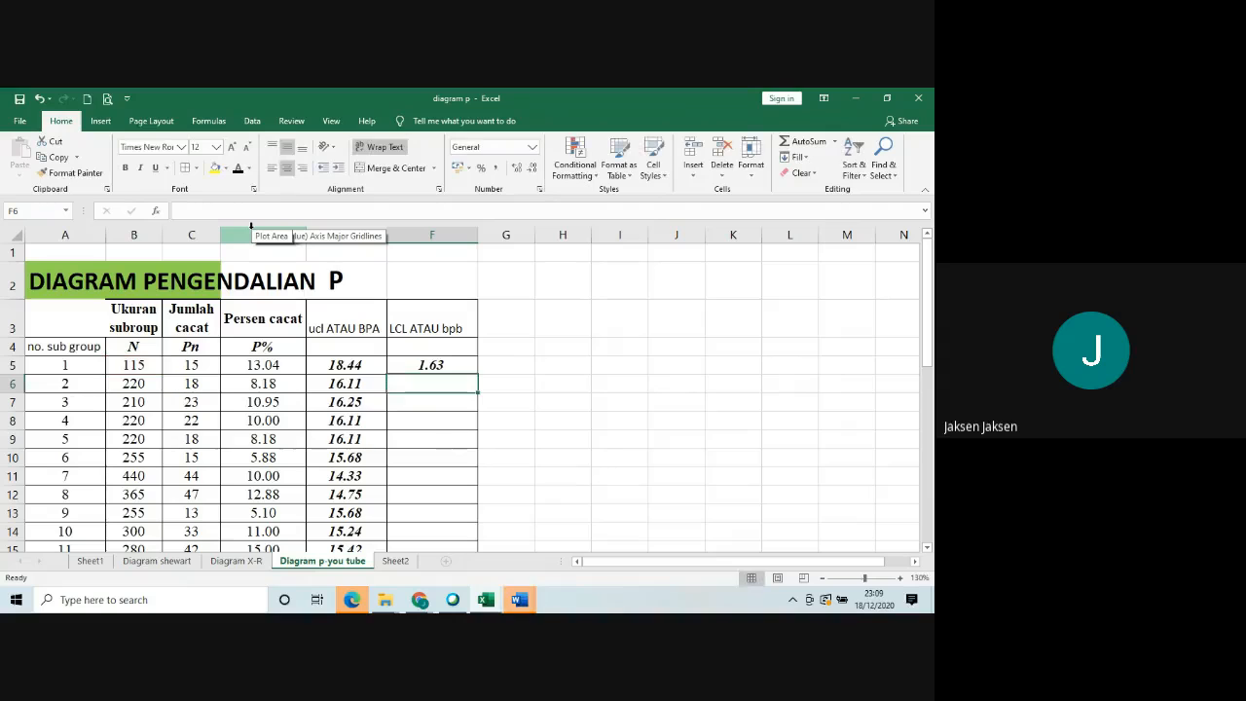
Copy the LCL formula from F5 down to F6:F29 for the remaining subgroups.
{"action": "left_click", "coordinate": [416, 363]}
{"action": "key", "text": "ctrl+c"}
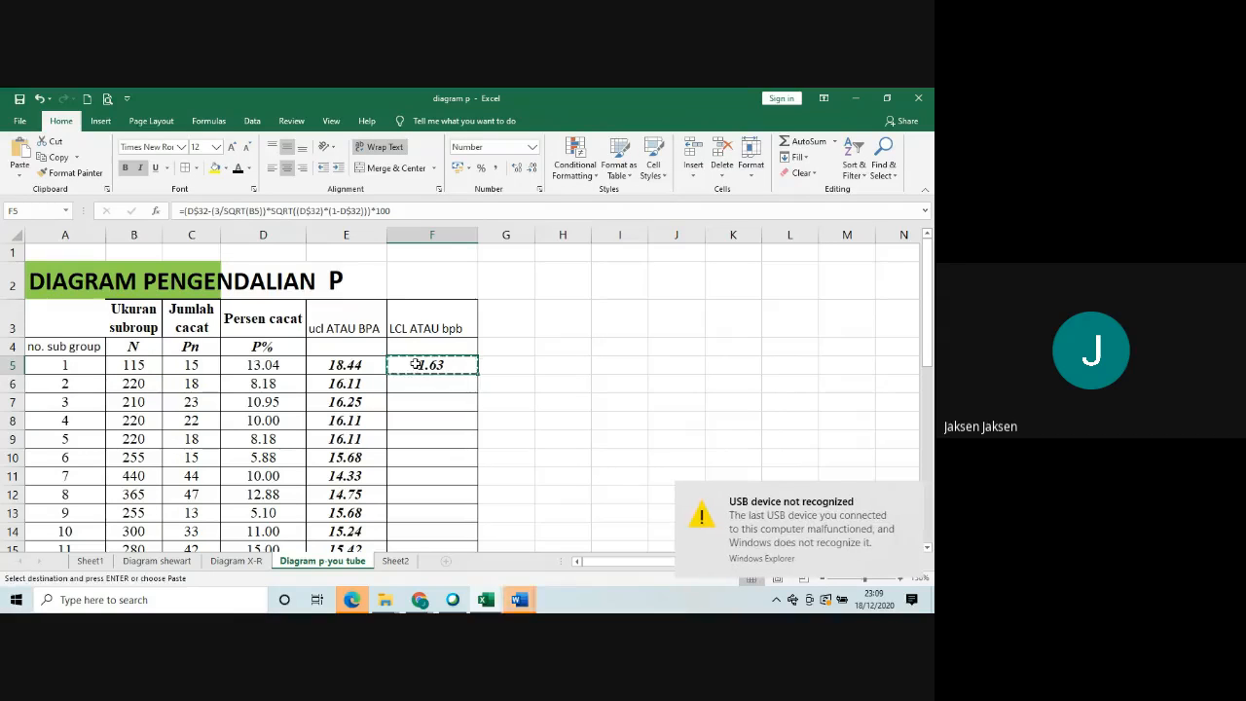
{"action": "key", "text": "Down"}
{"action": "key", "text": "shift+Down"}
{"action": "key", "text": "shift+Down"}
{"action": "key", "text": "shift+Down"}
{"action": "key", "text": "shift+Down"}
{"action": "key", "text": "shift+Down"}
{"action": "key", "text": "shift+Down"}
{"action": "key", "text": "shift+Down"}
{"action": "key", "text": "shift+Down"}
{"action": "key", "text": "shift+Down"}
{"action": "key", "text": "shift+Down"}
{"action": "key", "text": "shift+Down"}
{"action": "key", "text": "shift+Down"}
{"action": "key", "text": "shift+Down"}
{"action": "key", "text": "shift+Down"}
{"action": "key", "text": "shift+Down"}
{"action": "key", "text": "shift+Down"}
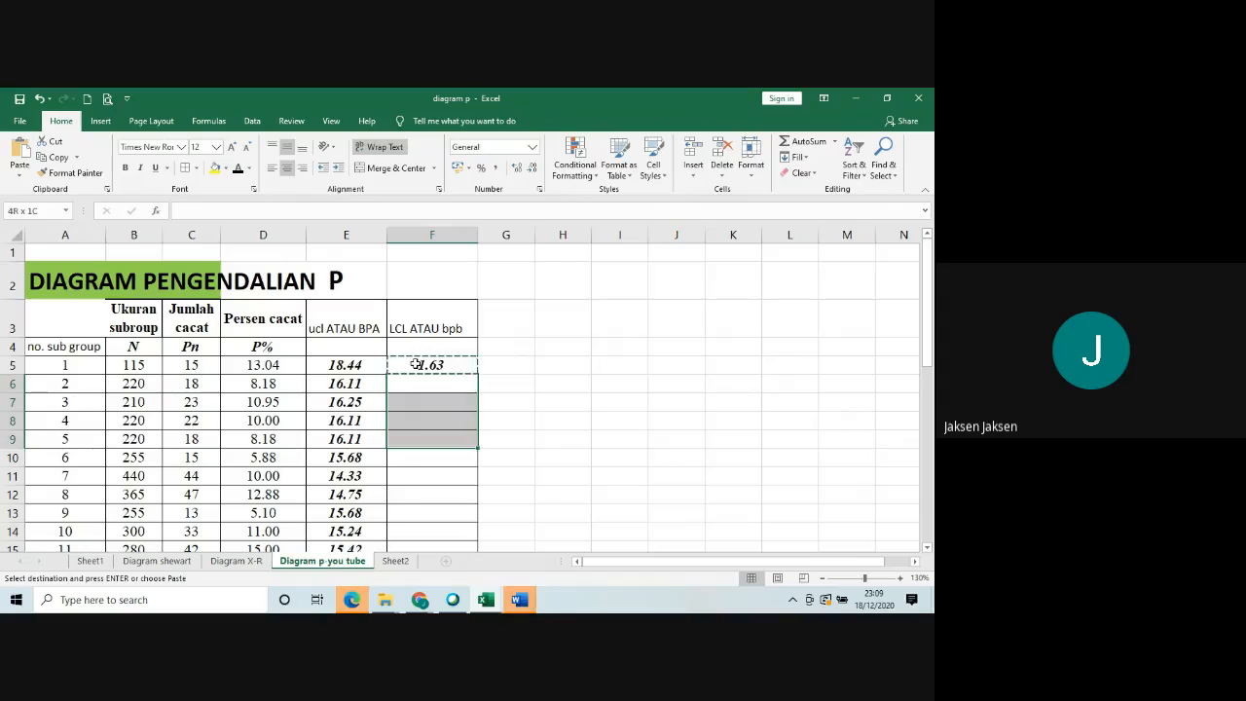
{"action": "key", "text": "shift+Down"}
{"action": "key", "text": "shift+Down"}
{"action": "key", "text": "shift+Down"}
{"action": "key", "text": "shift+Down"}
{"action": "key", "text": "shift+Down"}
{"action": "key", "text": "shift+Down"}
{"action": "key", "text": "shift+Down"}
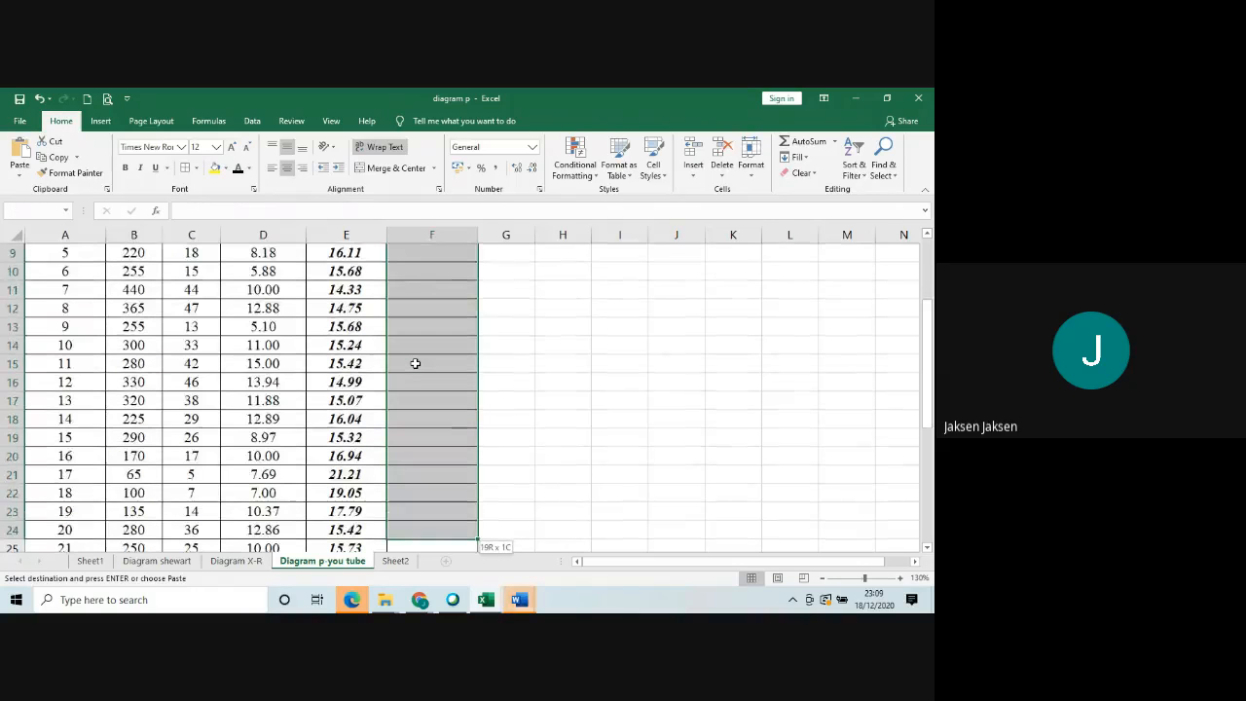
{"action": "key", "text": "shift+Up"}
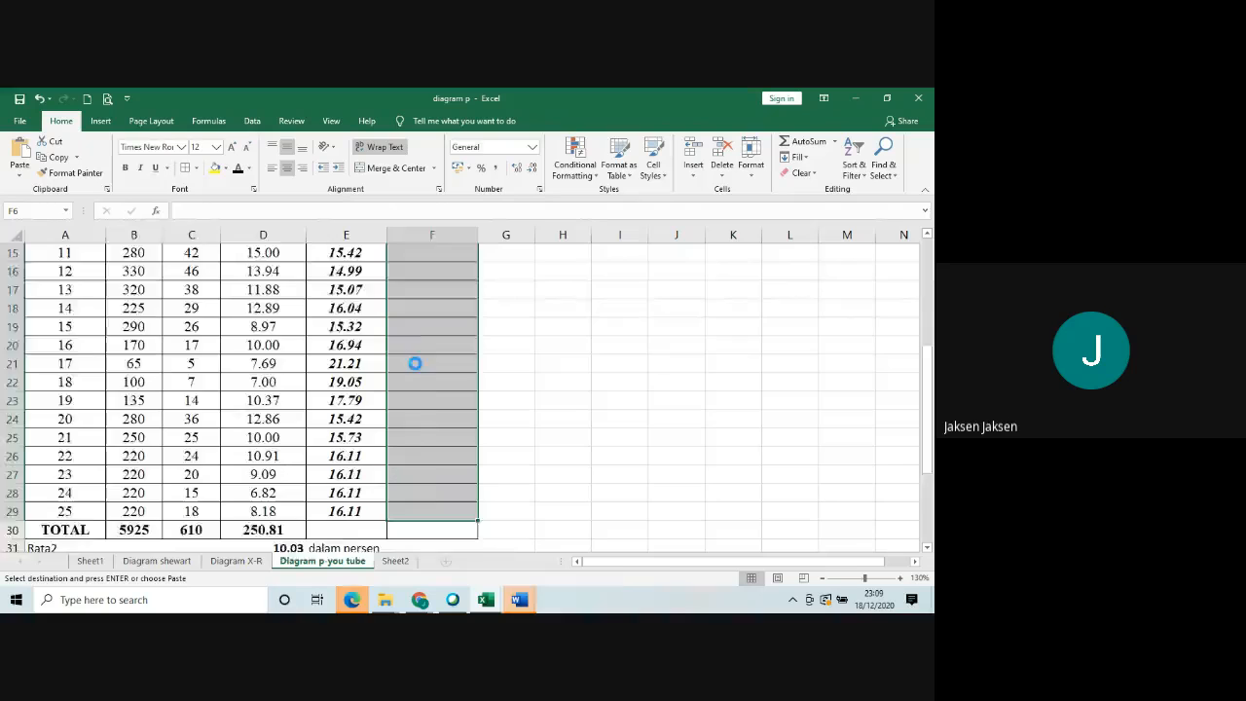
{"action": "key", "text": "ctrl+v"}
Enter the heading "p rerata" in G3, beside the LCL heading.
{"action": "mouse_move", "coordinate": [927, 329]}
{"action": "left_mouse_down"}
{"action": "mouse_move", "coordinate": [926, 360]}
{"action": "mouse_move", "coordinate": [915, 312]}
{"action": "left_mouse_up"}
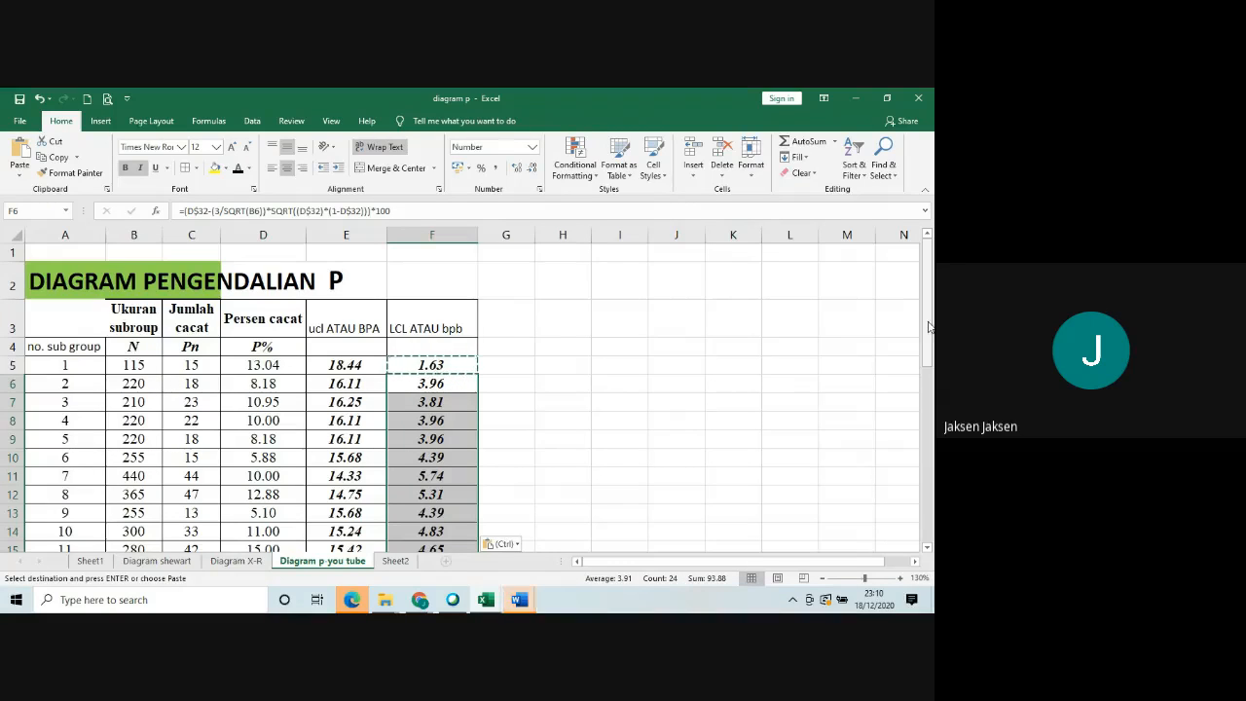
{"action": "left_click_drag", "start_coordinate": [926, 327], "coordinate": [931, 484]}
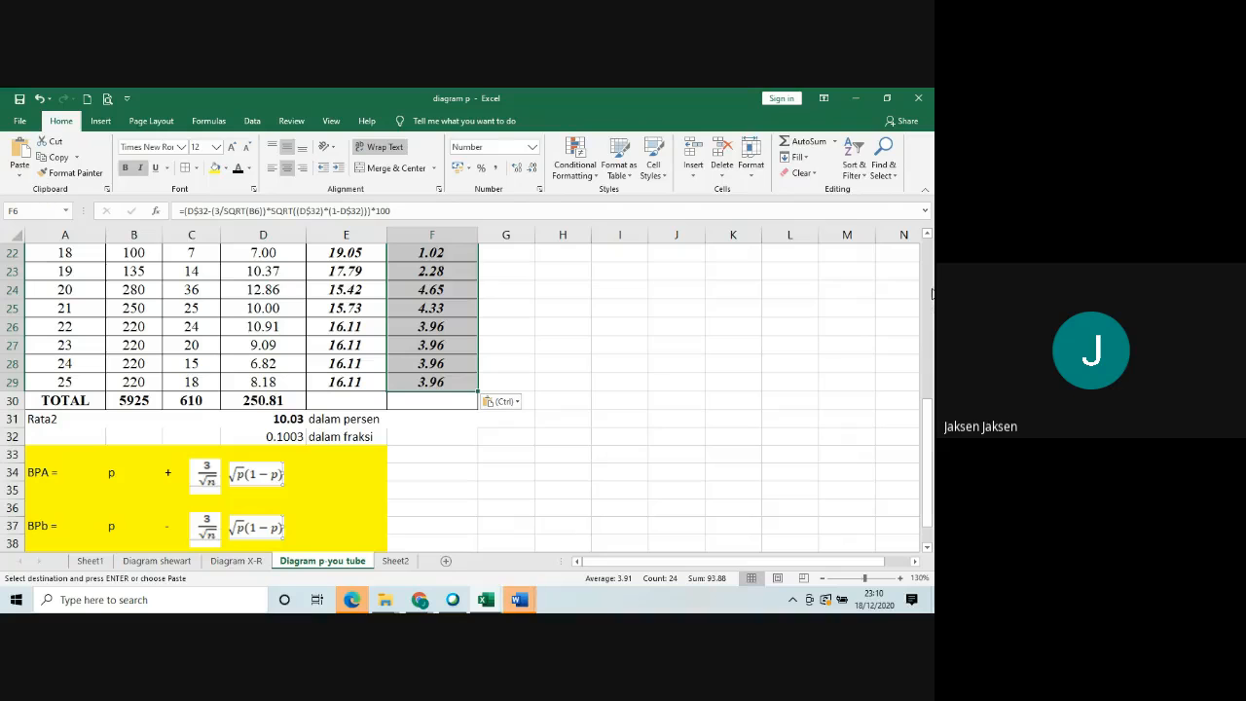
{"action": "left_click_drag", "start_coordinate": [927, 405], "coordinate": [927, 251]}
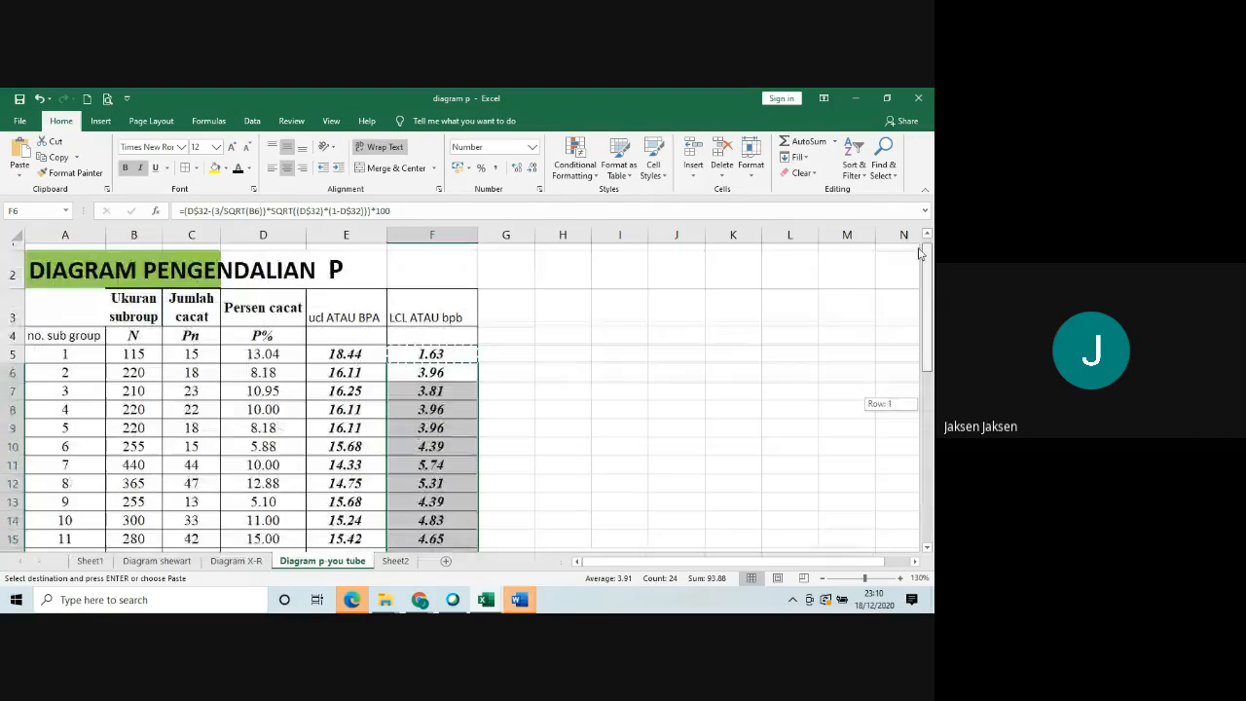
{"action": "left_click", "coordinate": [500, 294]}
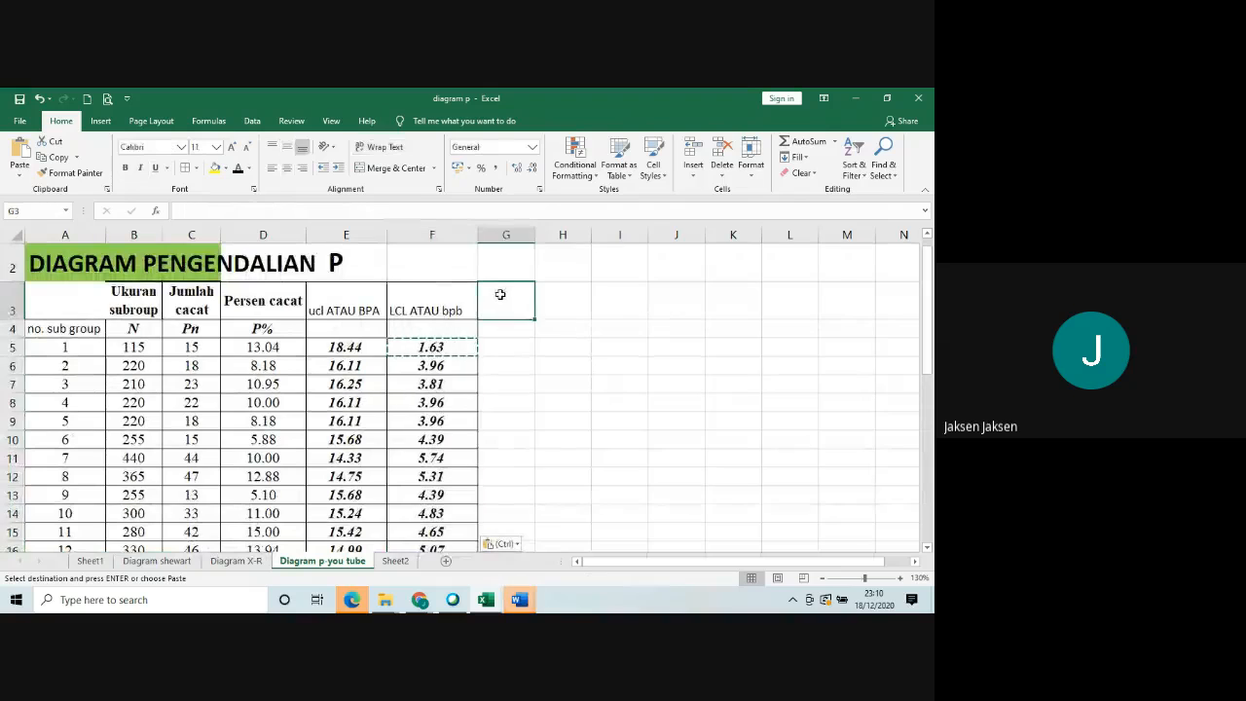
{"action": "type", "text": "p rerata"}
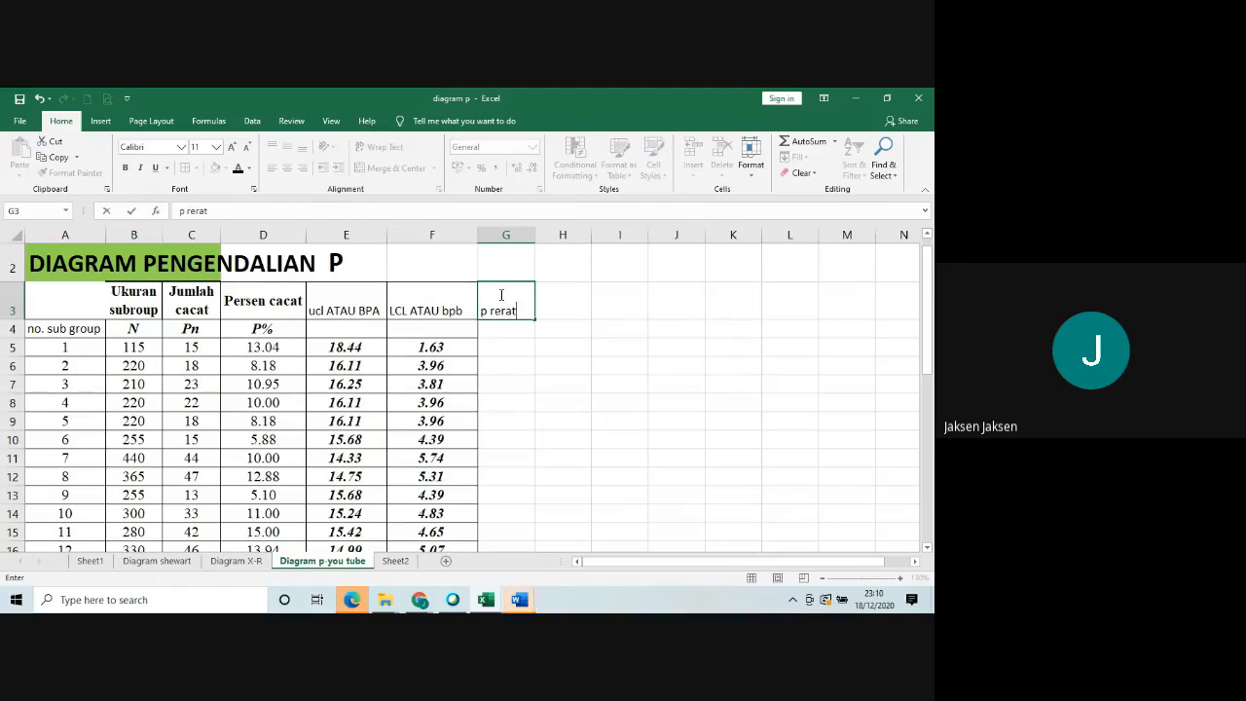
Enter a formula in G5 that references the average percent defective in D31.
{"action": "left_click", "coordinate": [505, 347]}
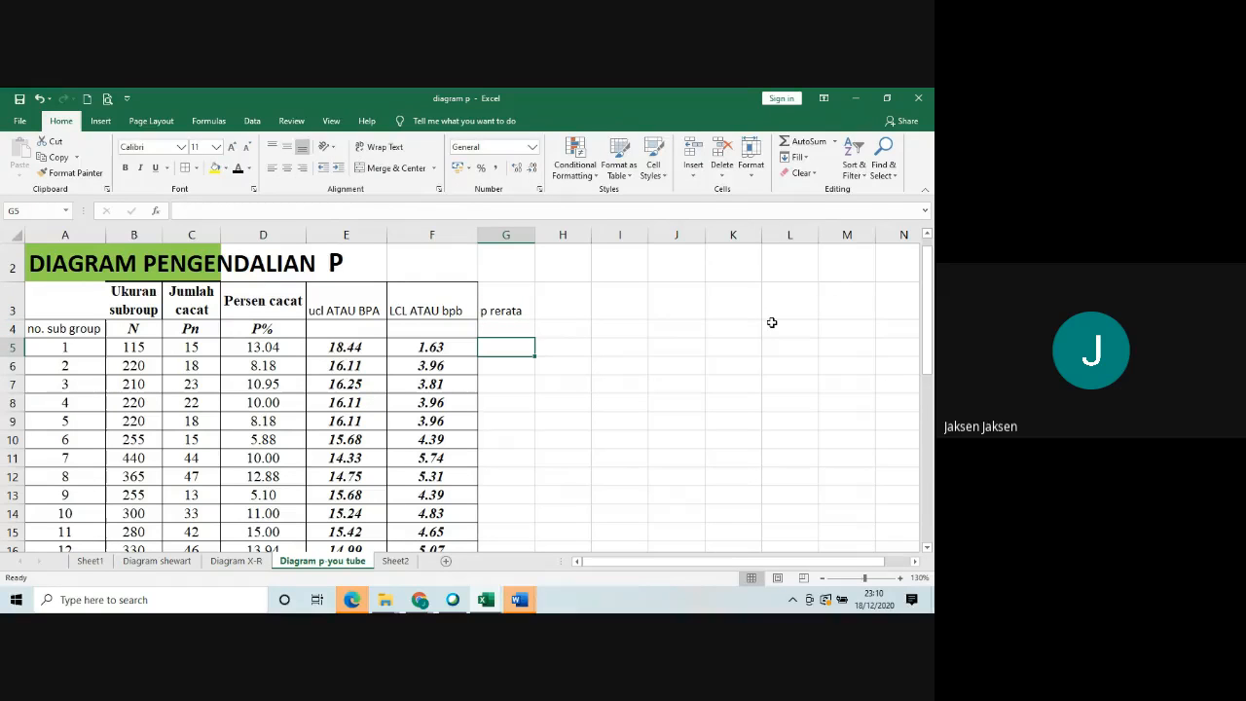
{"action": "type", "text": "="}
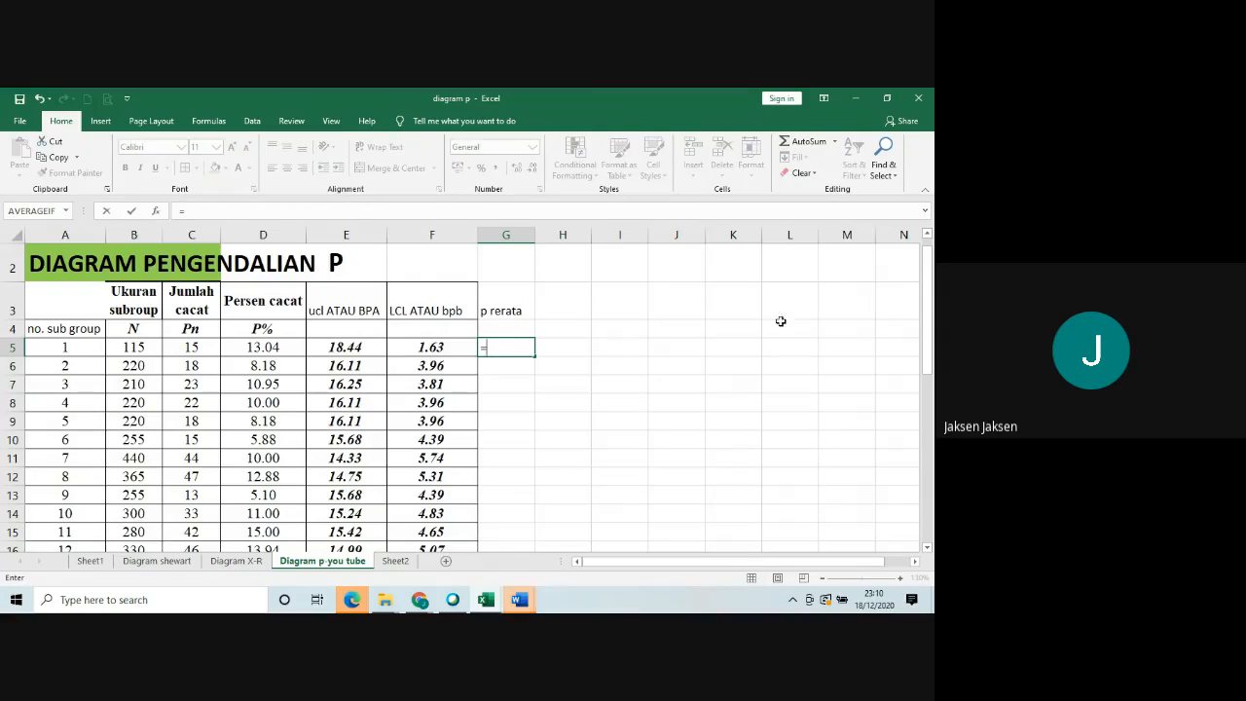
{"action": "scroll", "coordinate": [879, 311], "scroll_direction": "down", "scroll_amount": 7}
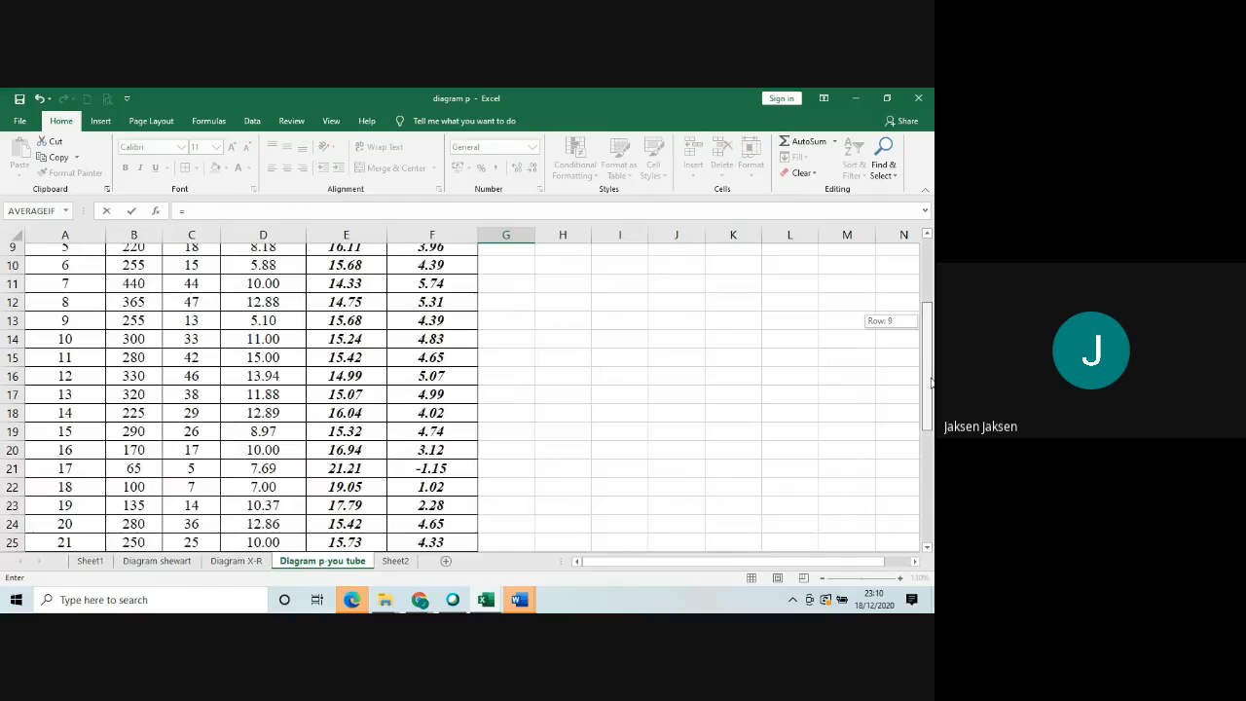
{"action": "left_click_drag", "start_coordinate": [934, 481], "coordinate": [931, 491]}
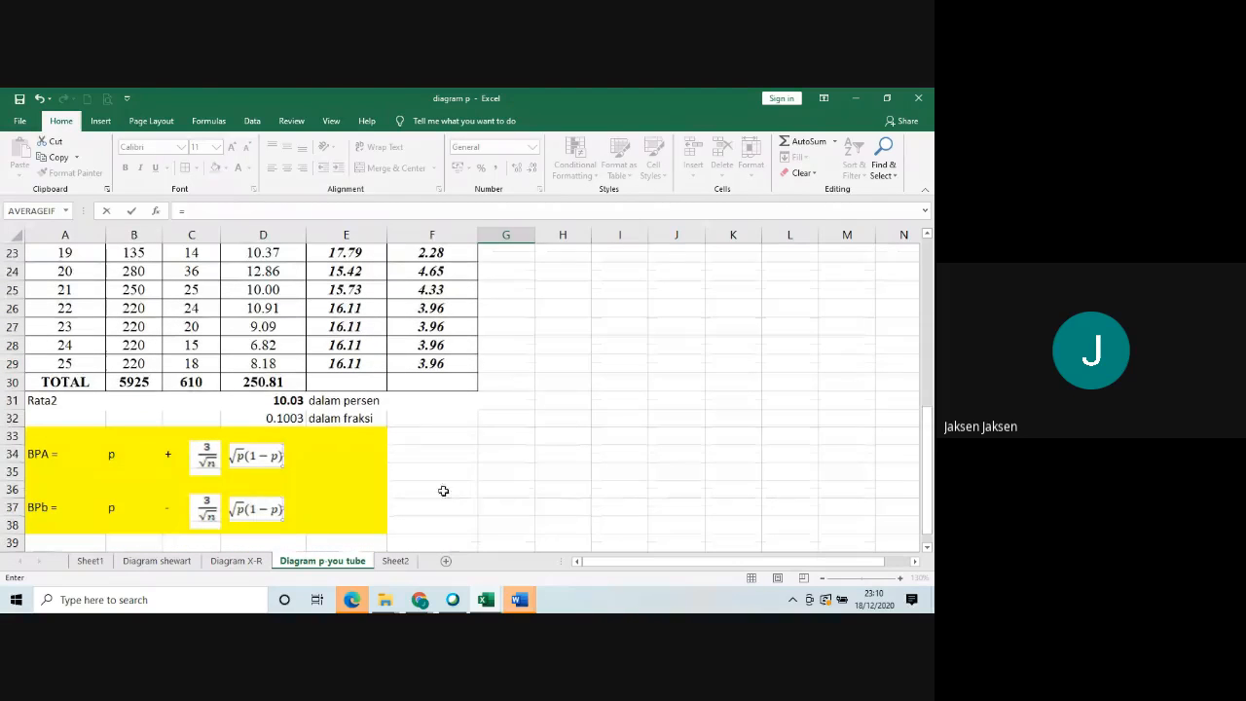
{"action": "left_click", "coordinate": [287, 402]}
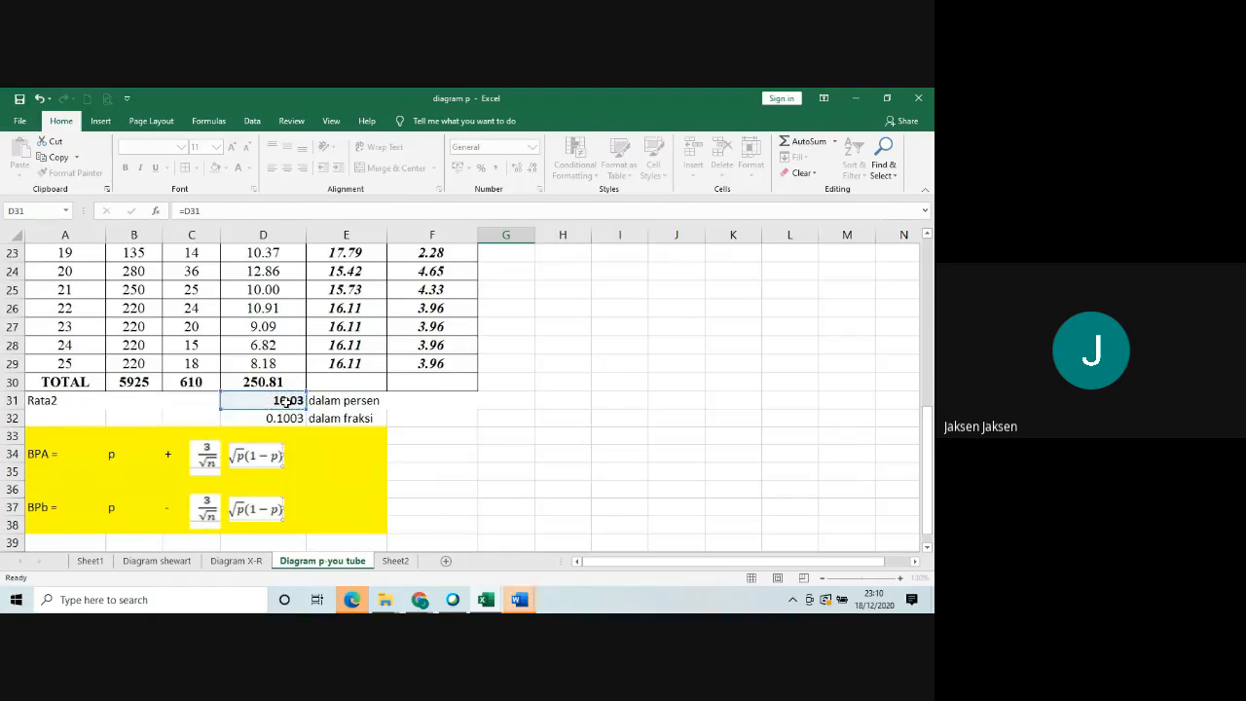
{"action": "key", "text": "Return"}
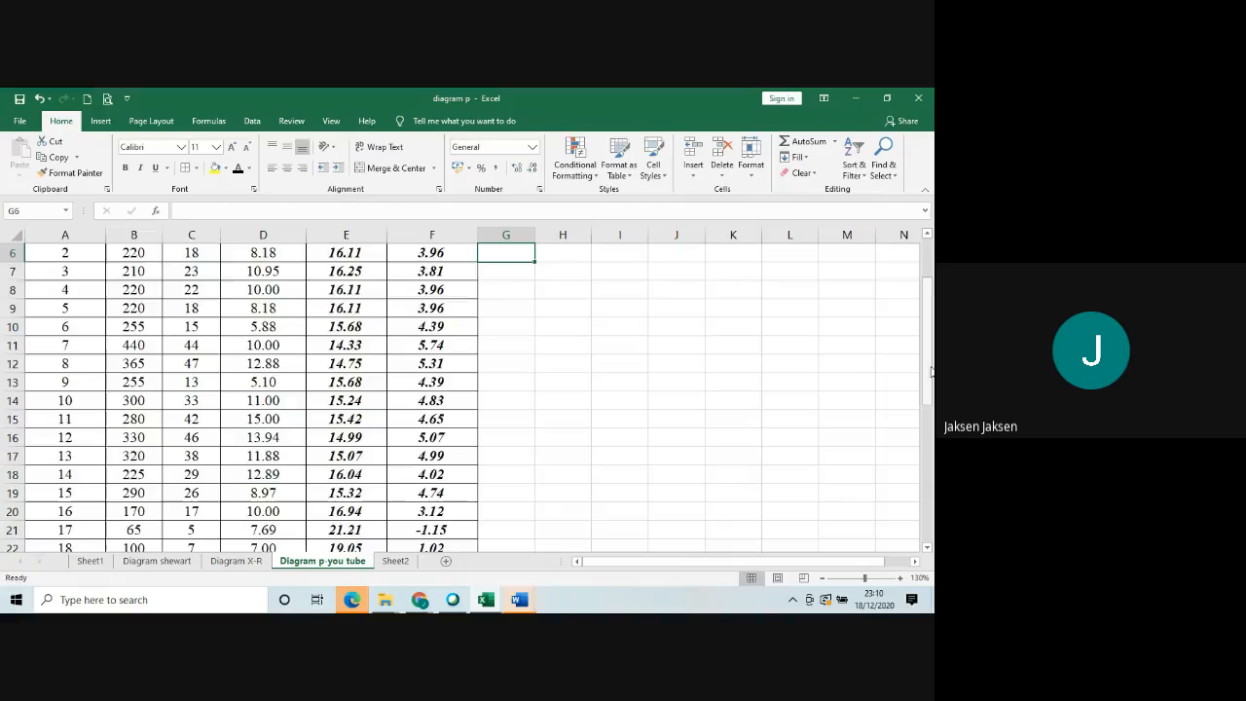
{"action": "left_click_drag", "start_coordinate": [932, 378], "coordinate": [932, 338]}
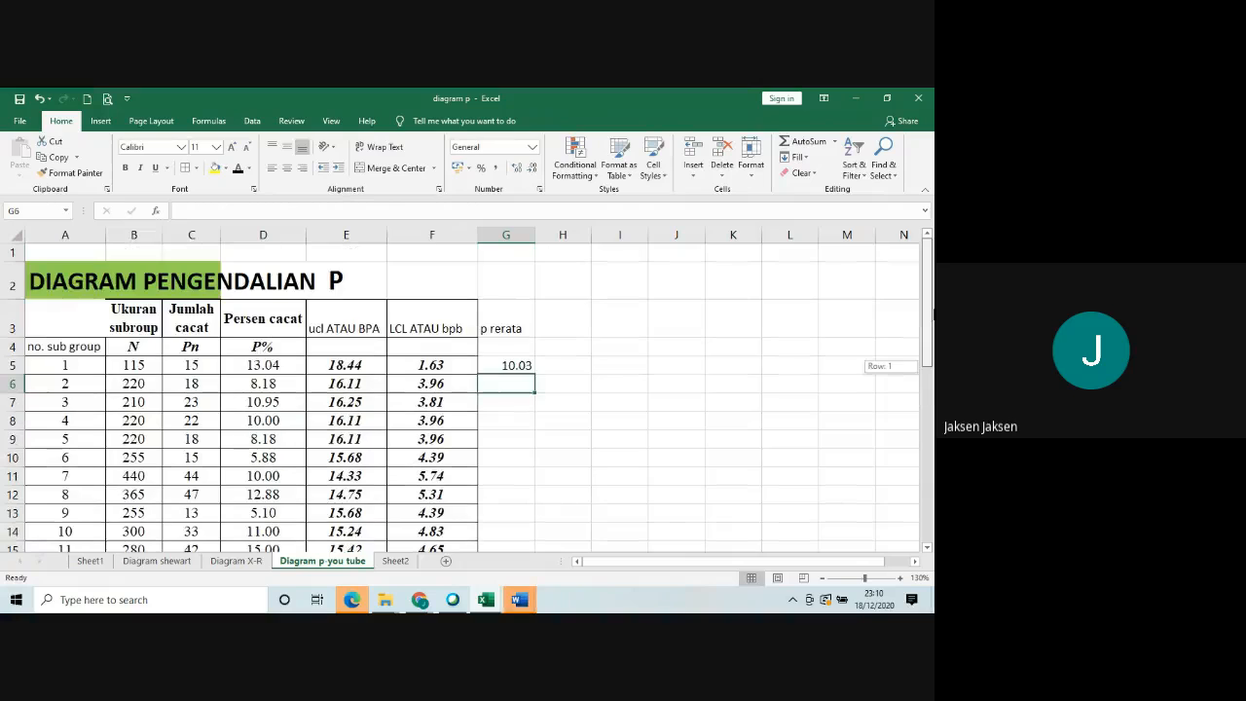
Fix the row of the reference in G5 so that the formula reads =D$31.
{"action": "left_click", "coordinate": [511, 367]}
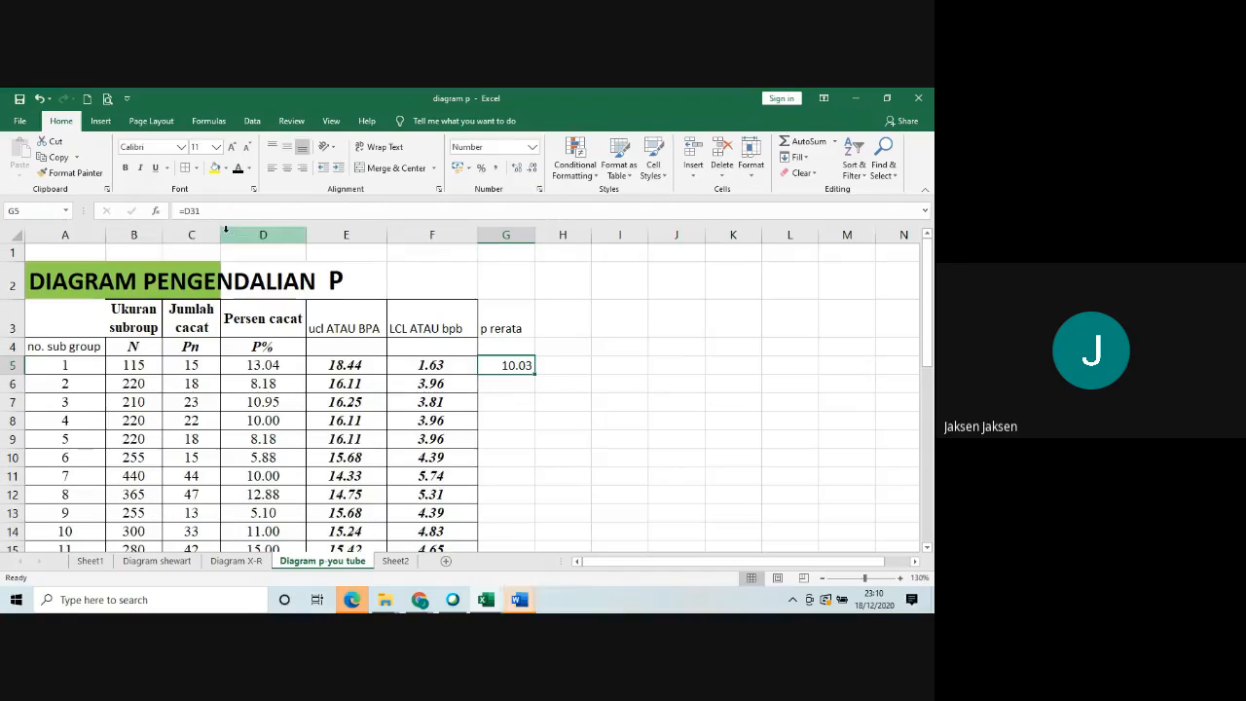
{"action": "left_click", "coordinate": [192, 210]}
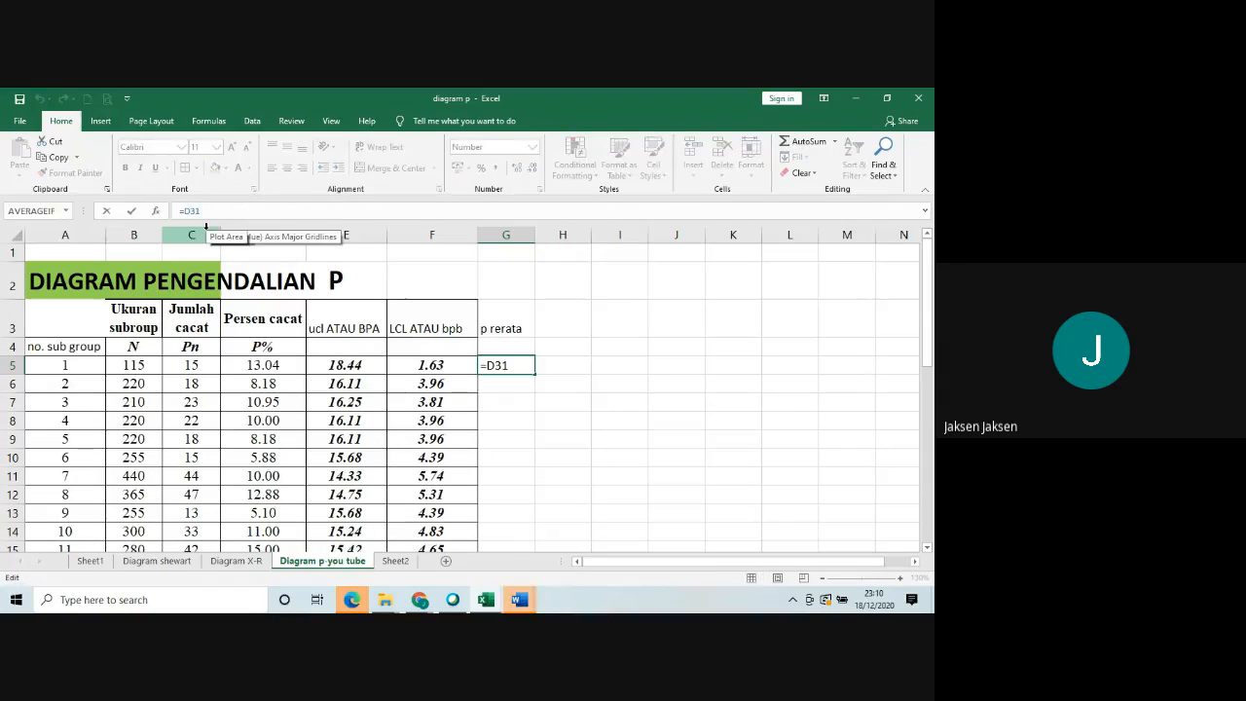
{"action": "key", "text": "F4"}
{"action": "key", "text": "Return"}
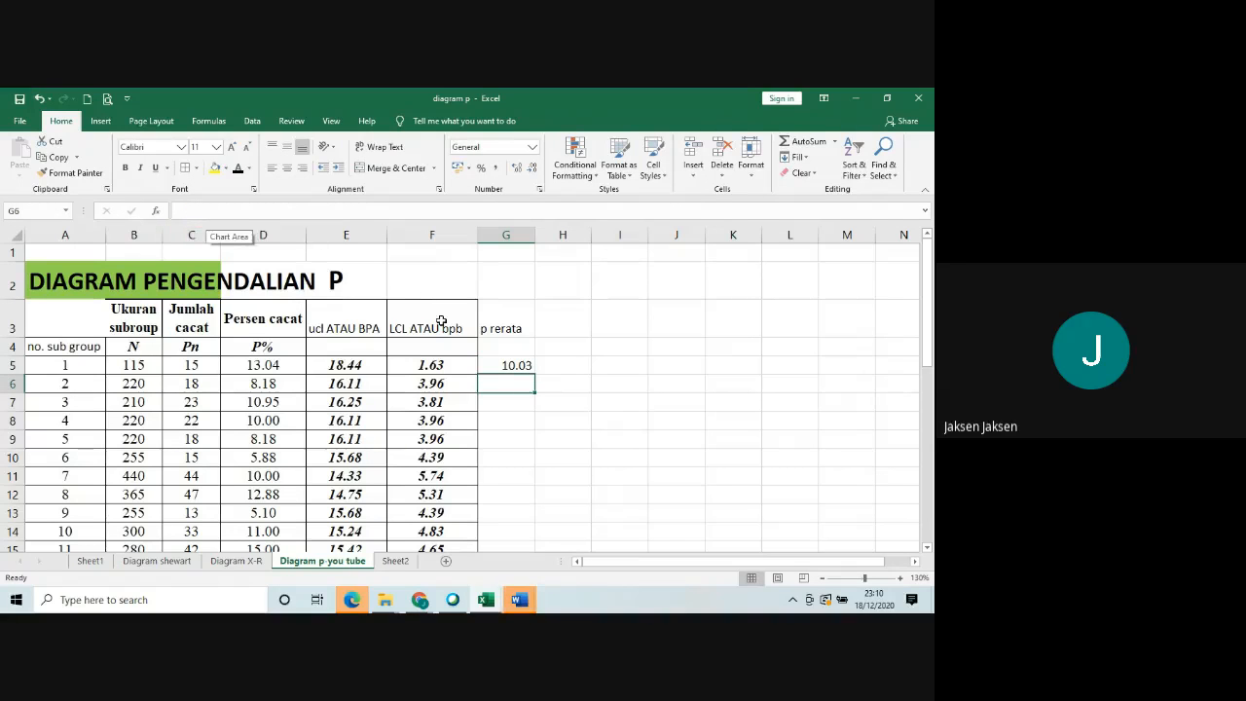
Copy the p rerata formula from G5 down to G6:G29.
{"action": "left_click", "coordinate": [507, 370]}
{"action": "key", "text": "ctrl+c"}
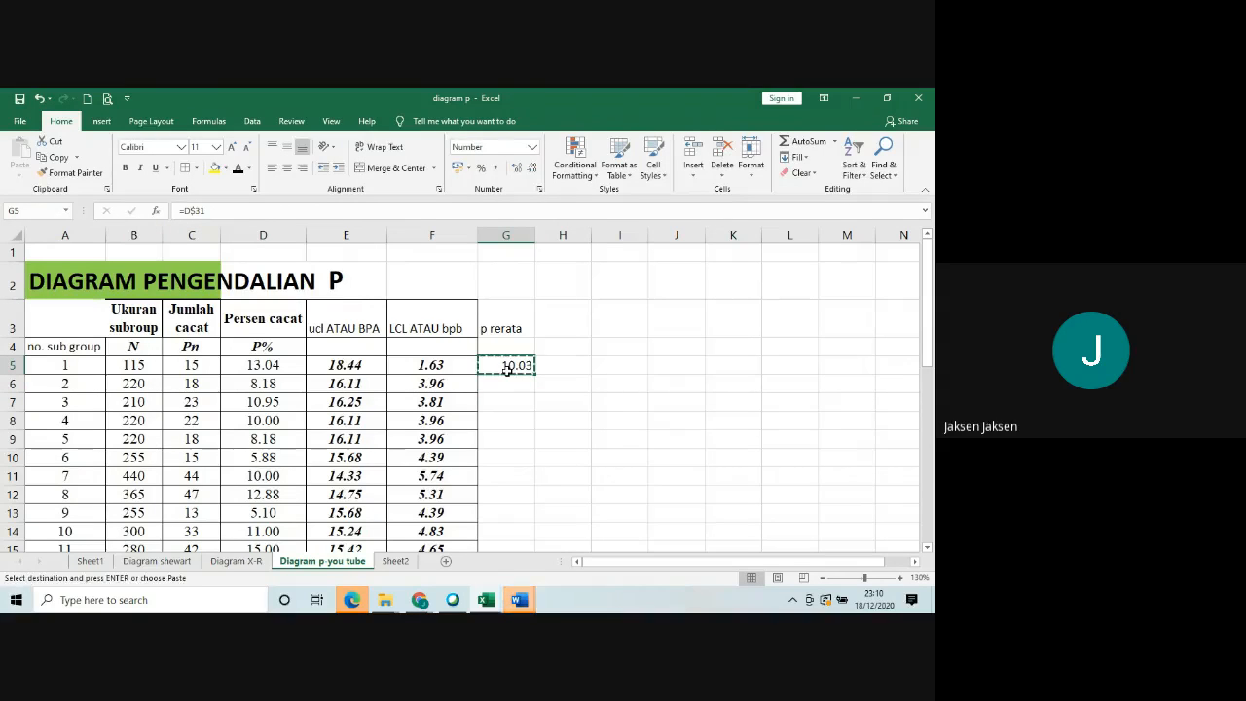
{"action": "left_click", "coordinate": [517, 384]}
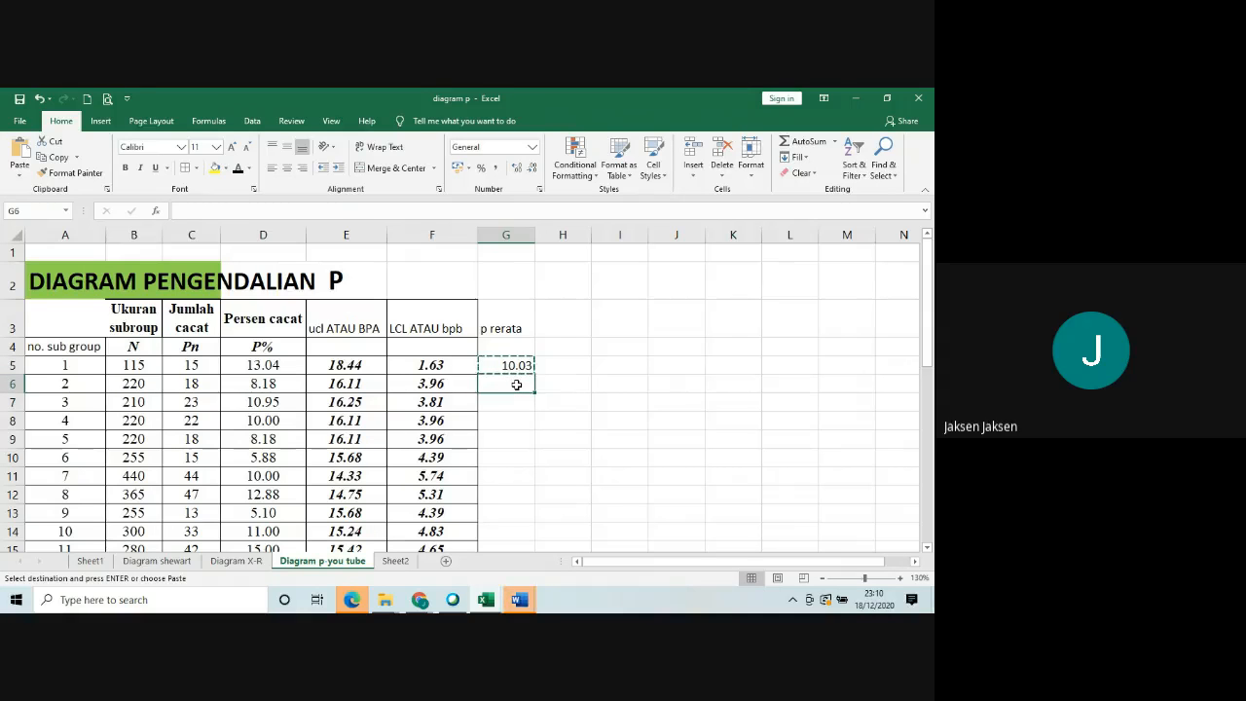
{"action": "key", "text": "shift+Down"}
{"action": "key", "text": "shift+Down"}
{"action": "key", "text": "shift+Down"}
{"action": "key", "text": "shift+Down"}
{"action": "key", "text": "shift+Down"}
{"action": "key", "text": "shift+Down"}
{"action": "key", "text": "shift+Down"}
{"action": "key", "text": "shift+Down"}
{"action": "key", "text": "shift+Down"}
{"action": "key", "text": "shift+Down"}
{"action": "key", "text": "shift+Down"}
{"action": "key", "text": "shift+Down"}
{"action": "key", "text": "shift+Down"}
{"action": "key", "text": "shift+Down"}
{"action": "key", "text": "shift+Down"}
{"action": "key", "text": "shift+Down"}
{"action": "key", "text": "shift+Down"}
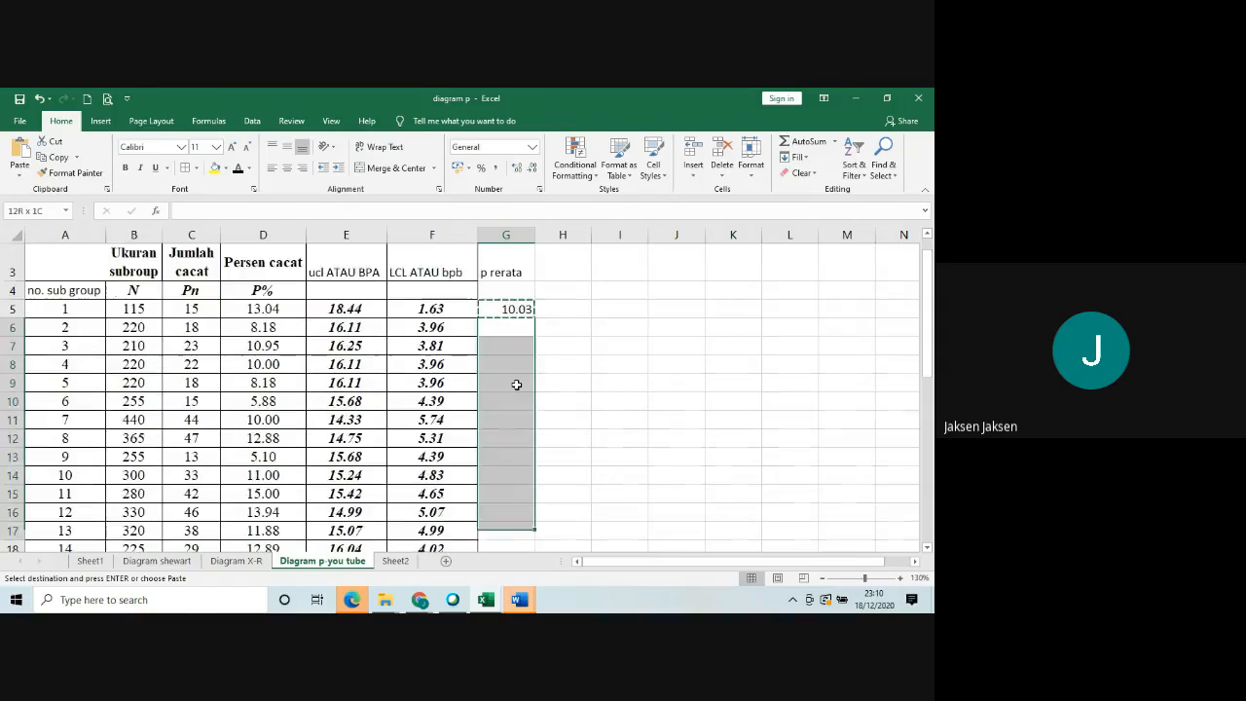
{"action": "key", "text": "shift+Down"}
{"action": "key", "text": "shift+Down"}
{"action": "key", "text": "shift+Down"}
{"action": "key", "text": "shift+Down"}
{"action": "key", "text": "shift+Down"}
{"action": "key", "text": "shift+Down"}
{"action": "key", "text": "shift+Down"}
{"action": "key", "text": "shift+Down"}
{"action": "key", "text": "shift+Down"}
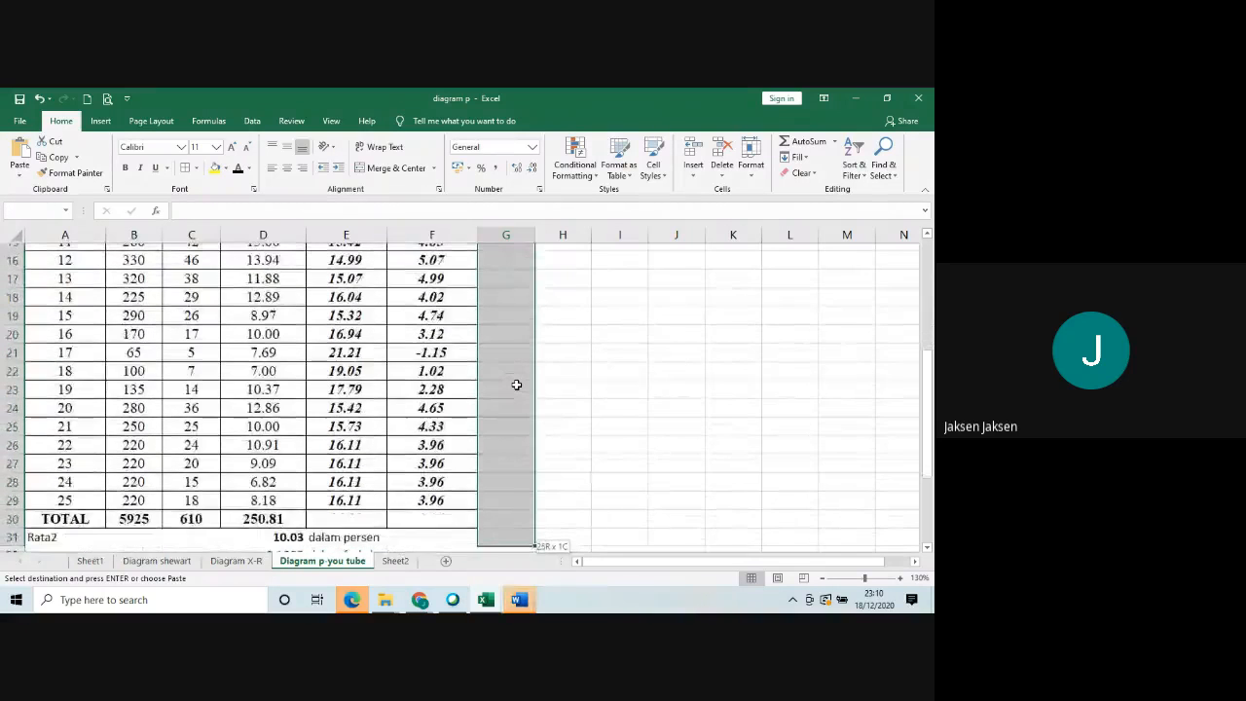
{"action": "key", "text": "shift+Up"}
{"action": "key", "text": "shift+Up"}
{"action": "key", "text": "shift+Up"}
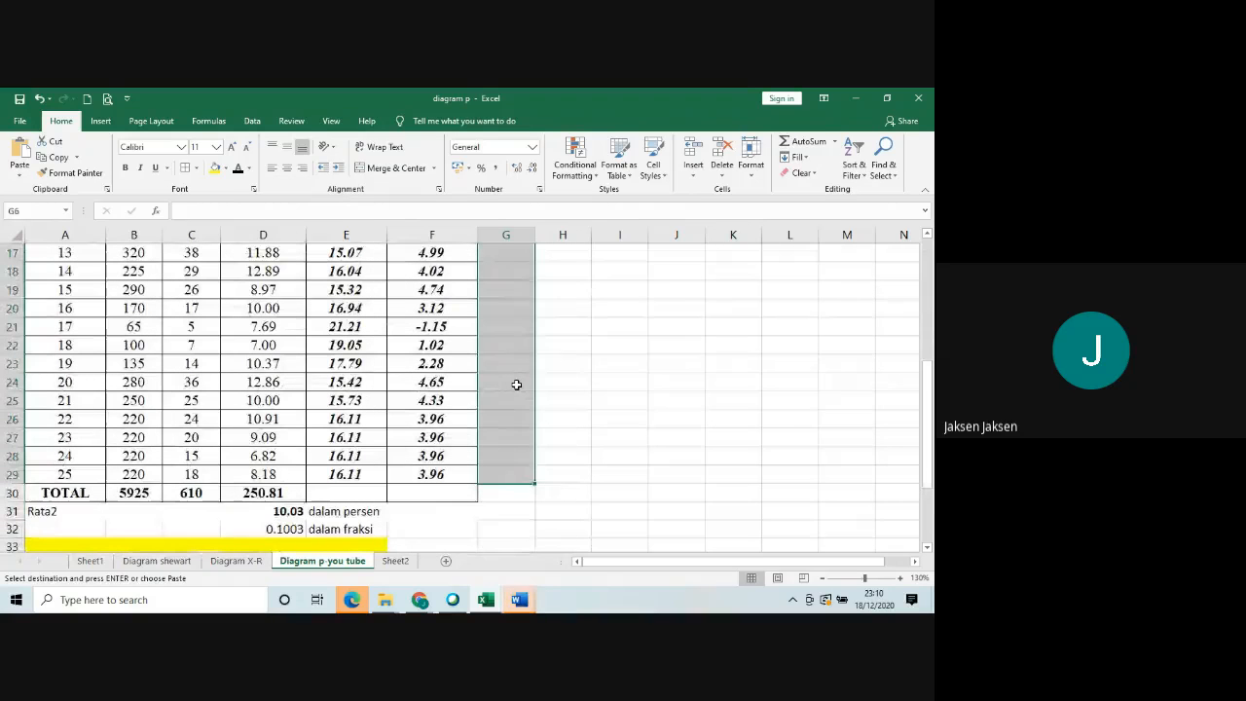
{"action": "key", "text": "ctrl+v"}
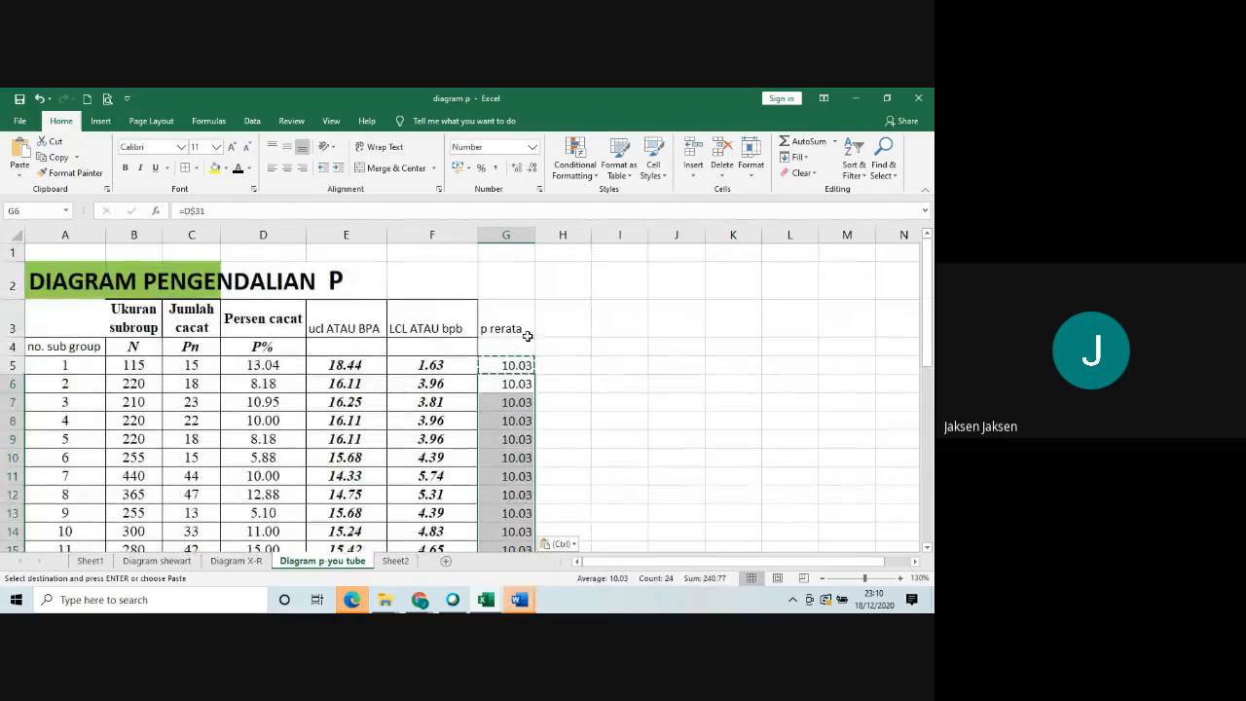
Apply all borders to the LCL and p rerata columns in F3:G30.
{"action": "left_click_drag", "start_coordinate": [453, 307], "coordinate": [483, 474]}
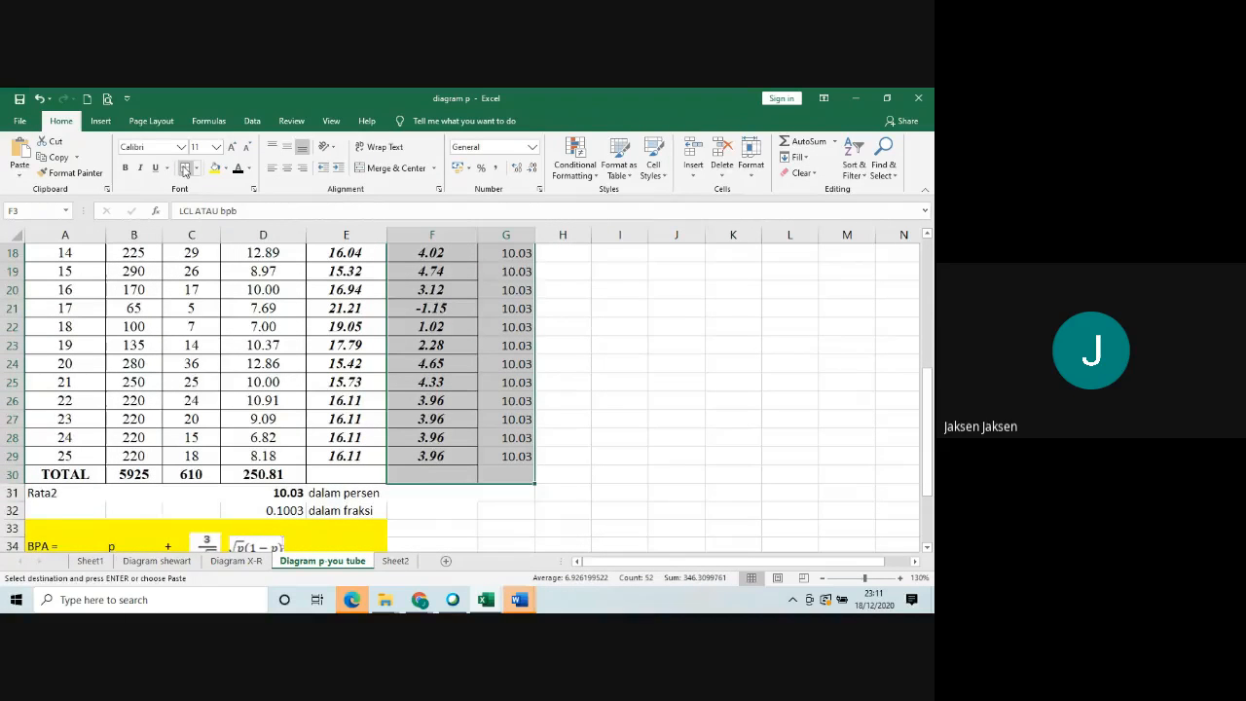
{"action": "scroll", "coordinate": [438, 390], "scroll_direction": "up", "scroll_amount": 6}
{"action": "left_click", "coordinate": [615, 322]}
{"action": "key", "text": "Escape"}
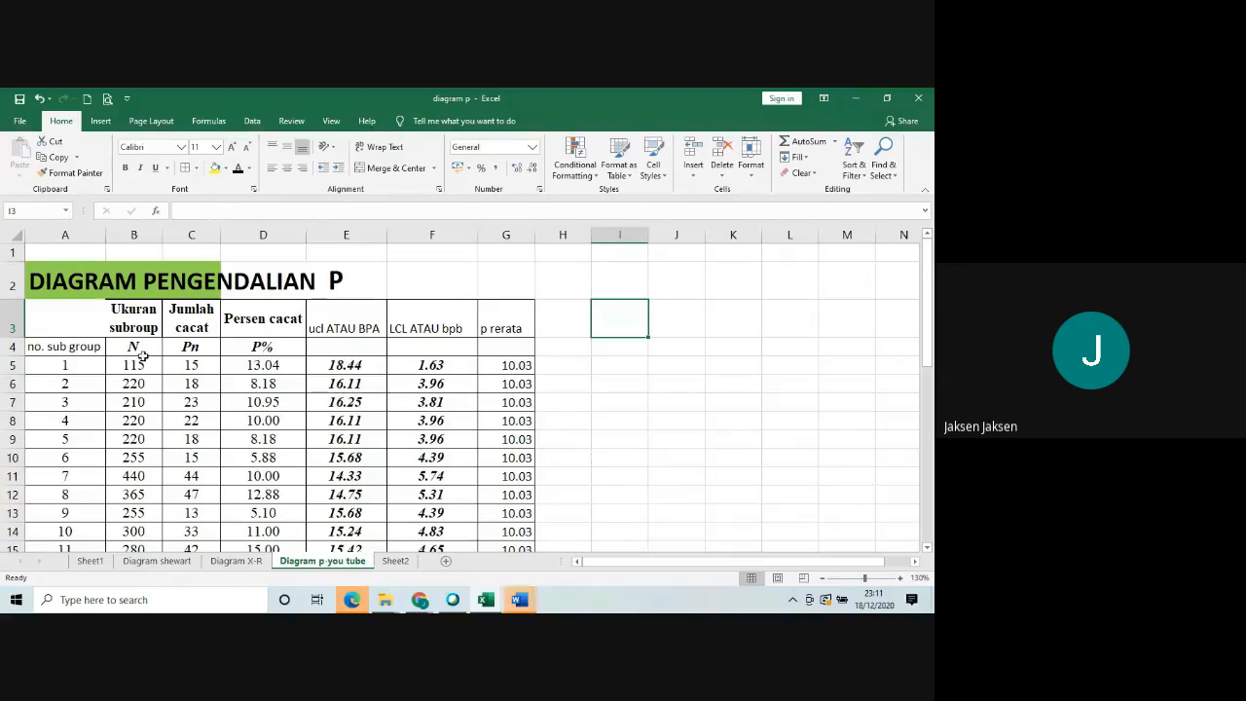
Fill the subgroup numbers in A4:A29 and the P% values in D4:D29, including their headings, with yellow.
{"action": "left_click_drag", "start_coordinate": [68, 349], "coordinate": [61, 477]}
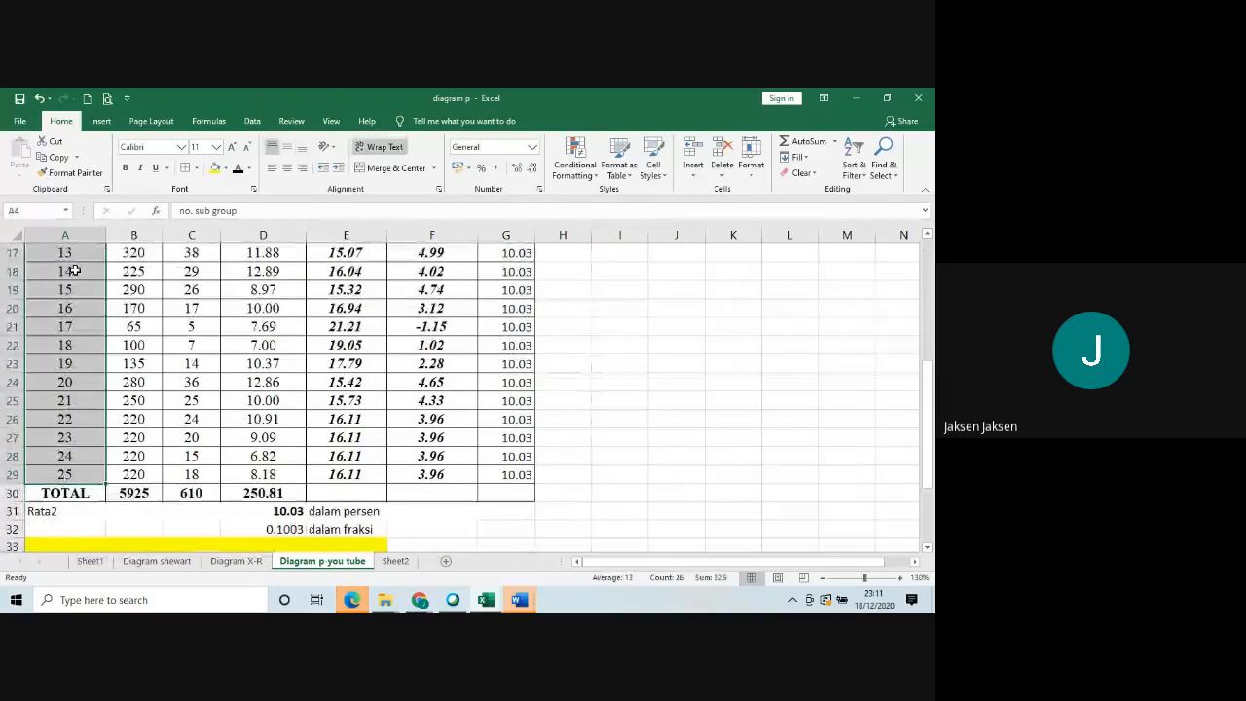
{"action": "left_click", "coordinate": [215, 167]}
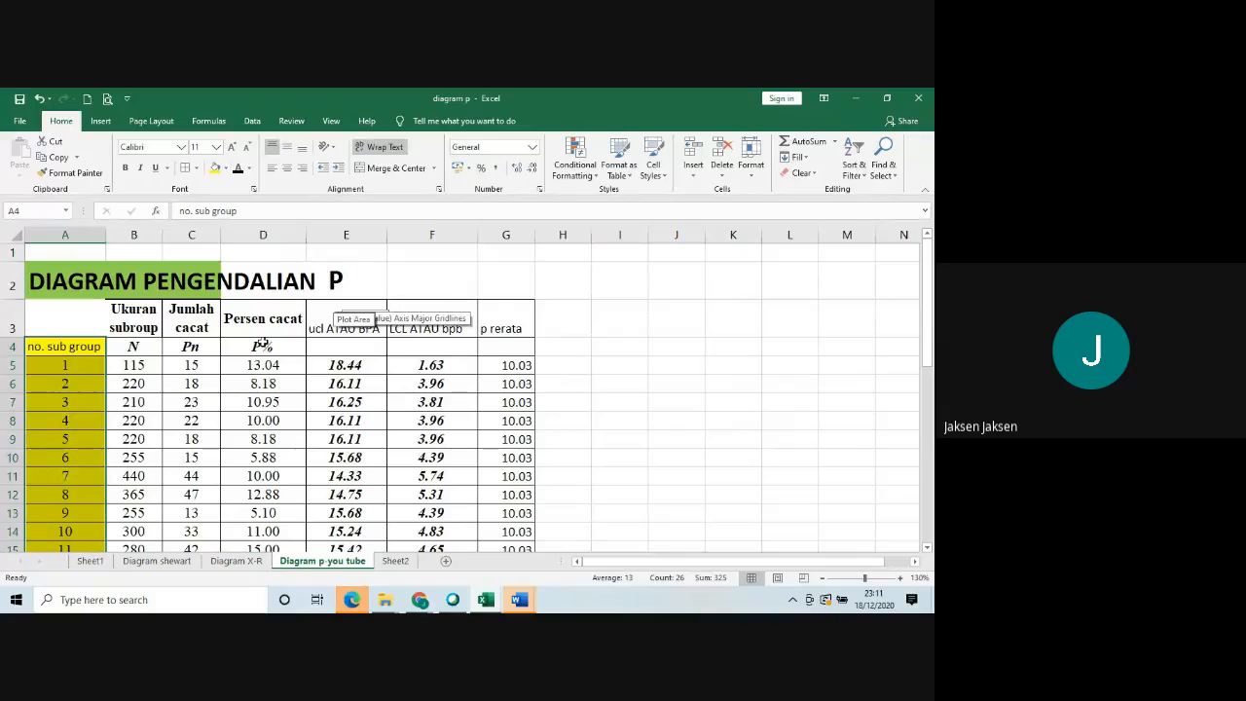
{"action": "left_click_drag", "start_coordinate": [263, 345], "coordinate": [265, 467]}
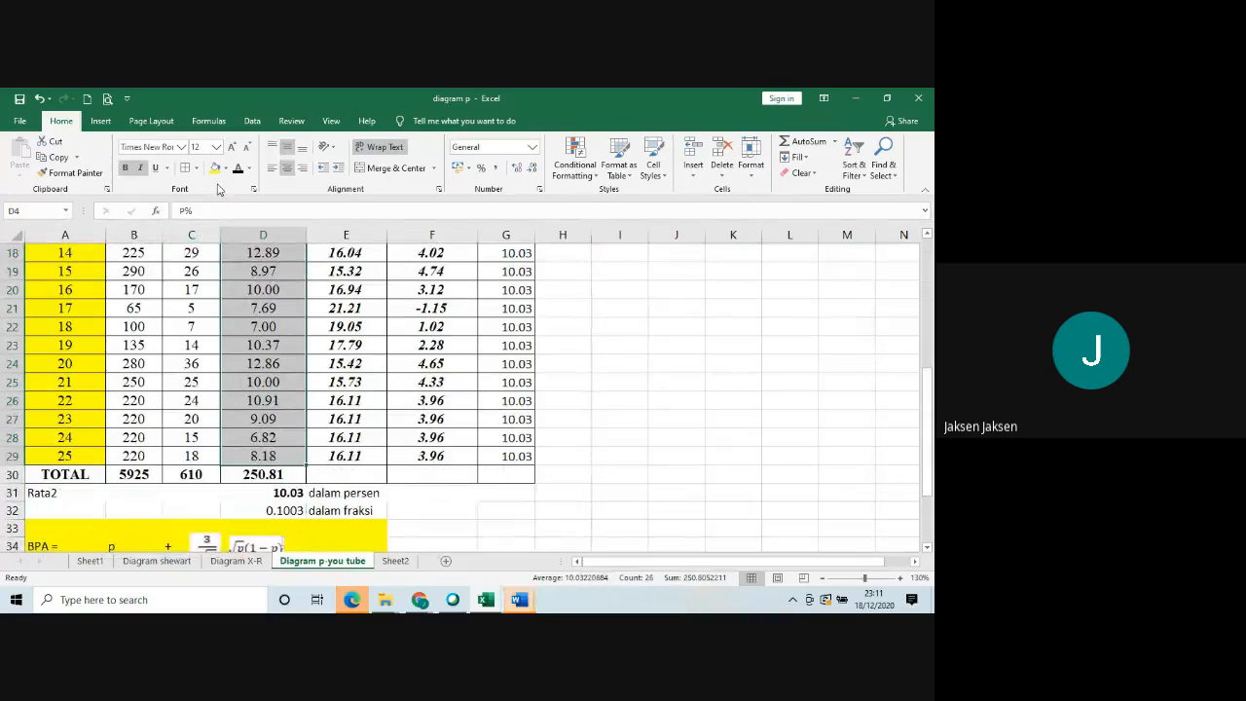
{"action": "scroll", "coordinate": [396, 319], "scroll_direction": "up", "scroll_amount": 6}
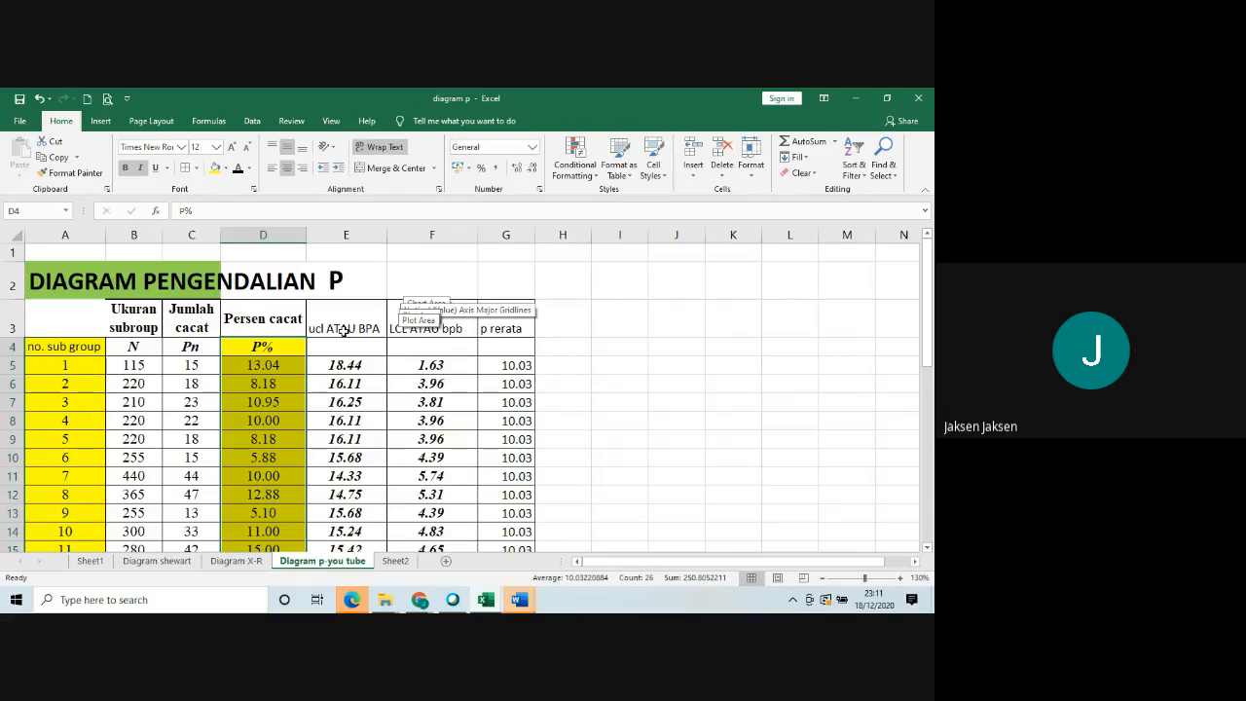
Move the UCL, LCL and p rerata headings from E3:G3 to E4:G4.
{"action": "left_click_drag", "start_coordinate": [343, 331], "coordinate": [494, 328]}
{"action": "key", "text": "ctrl+c"}
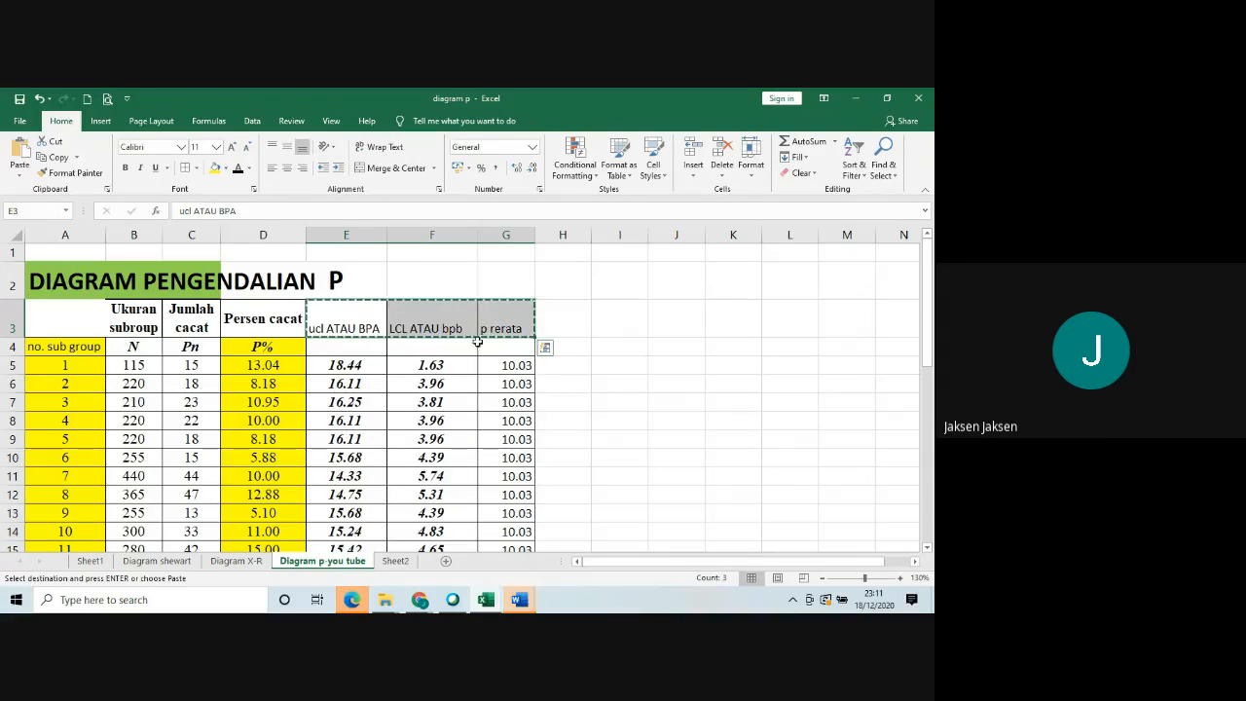
{"action": "left_click", "coordinate": [350, 349]}
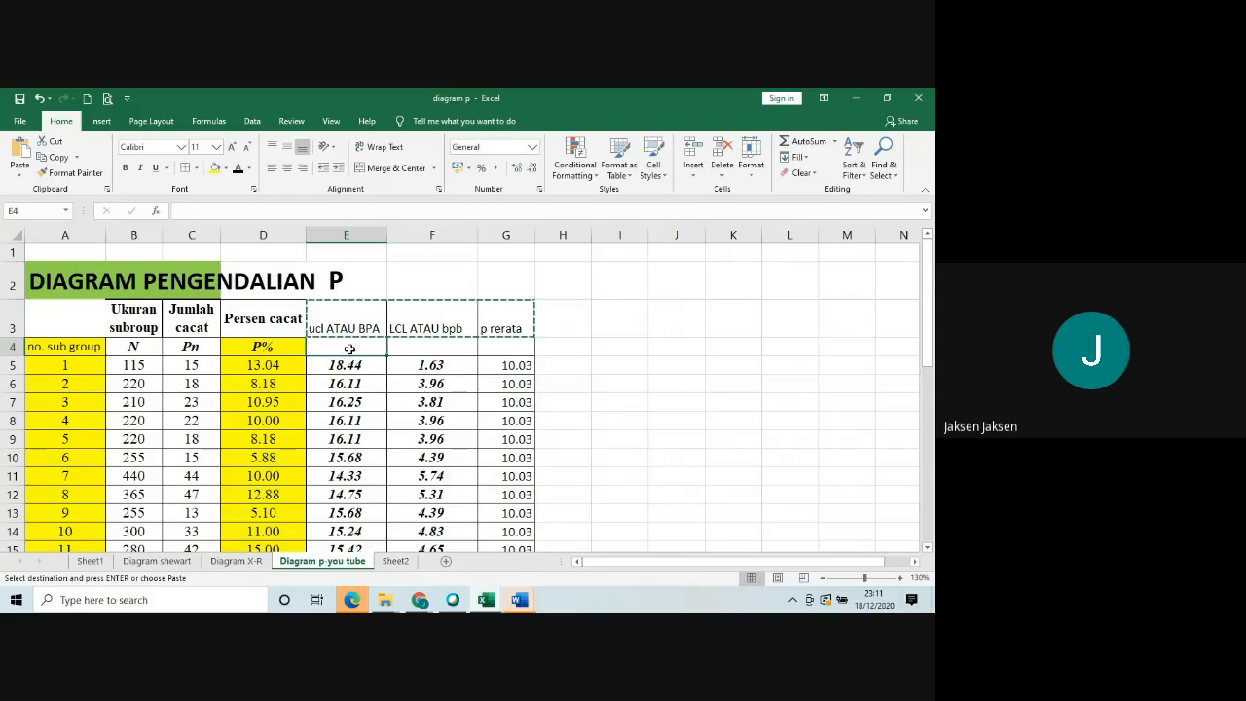
{"action": "key", "text": "ctrl+v"}
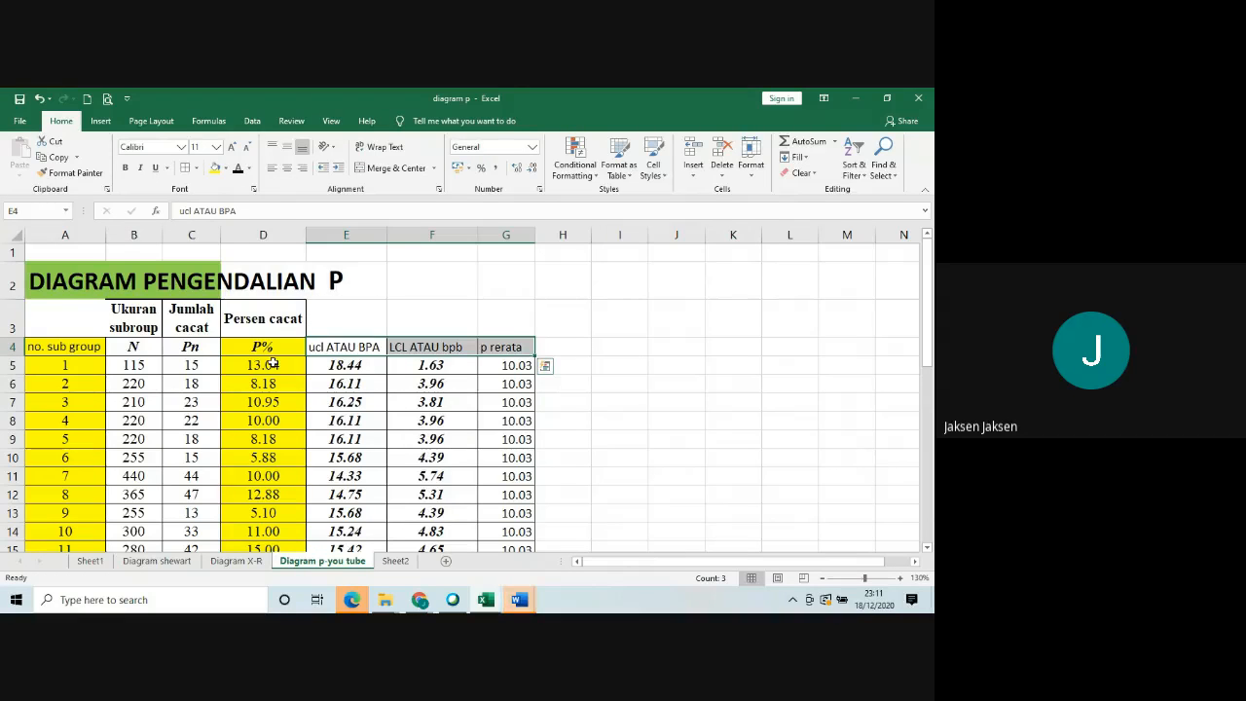
Fill the UCL, LCL and p rerata columns in E4:G29, including their headings, with yellow.
{"action": "left_click", "coordinate": [334, 347]}
{"action": "left_click_drag", "start_coordinate": [334, 348], "coordinate": [503, 456]}
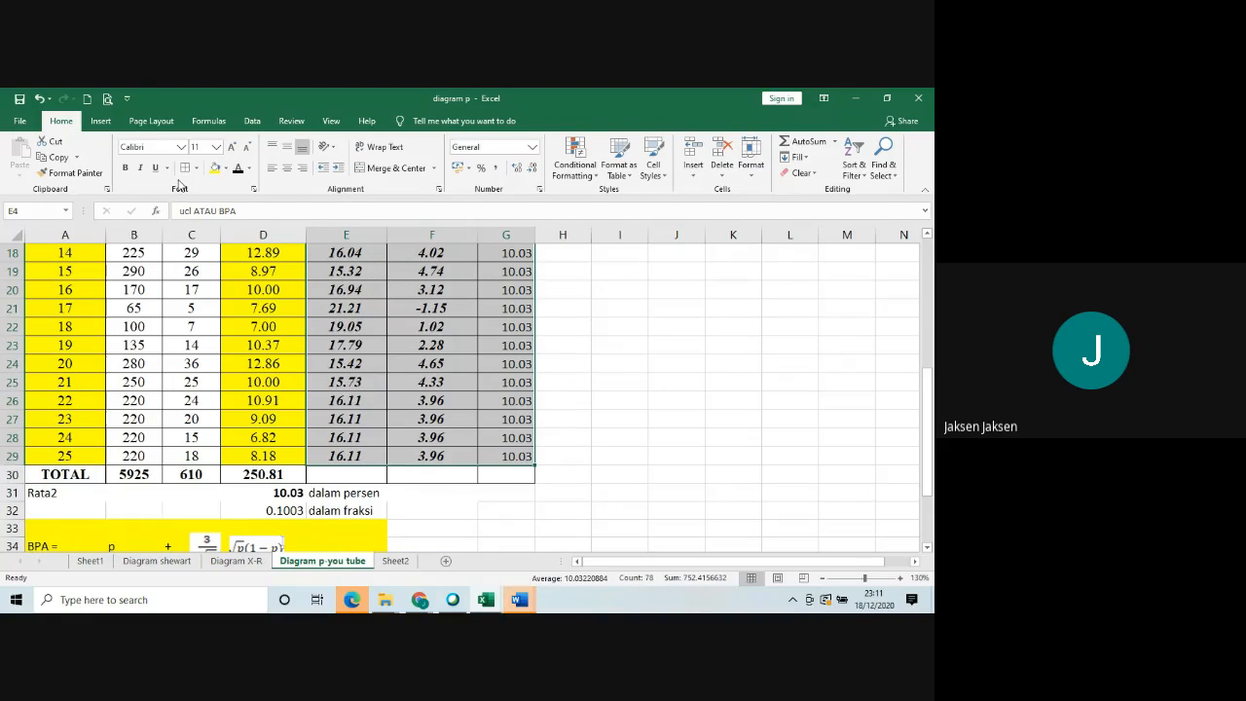
{"action": "left_click", "coordinate": [215, 170]}
{"action": "scroll", "coordinate": [344, 253], "scroll_direction": "up", "scroll_amount": 6}
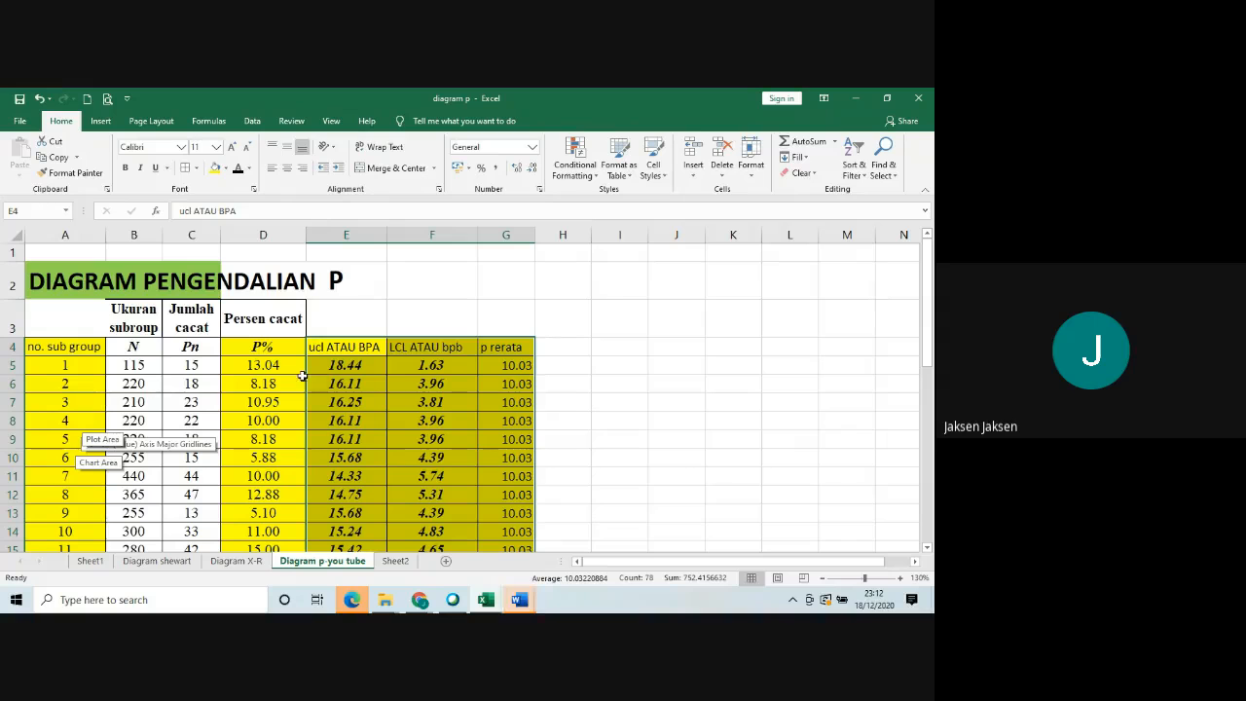
{"action": "left_click", "coordinate": [56, 348]}
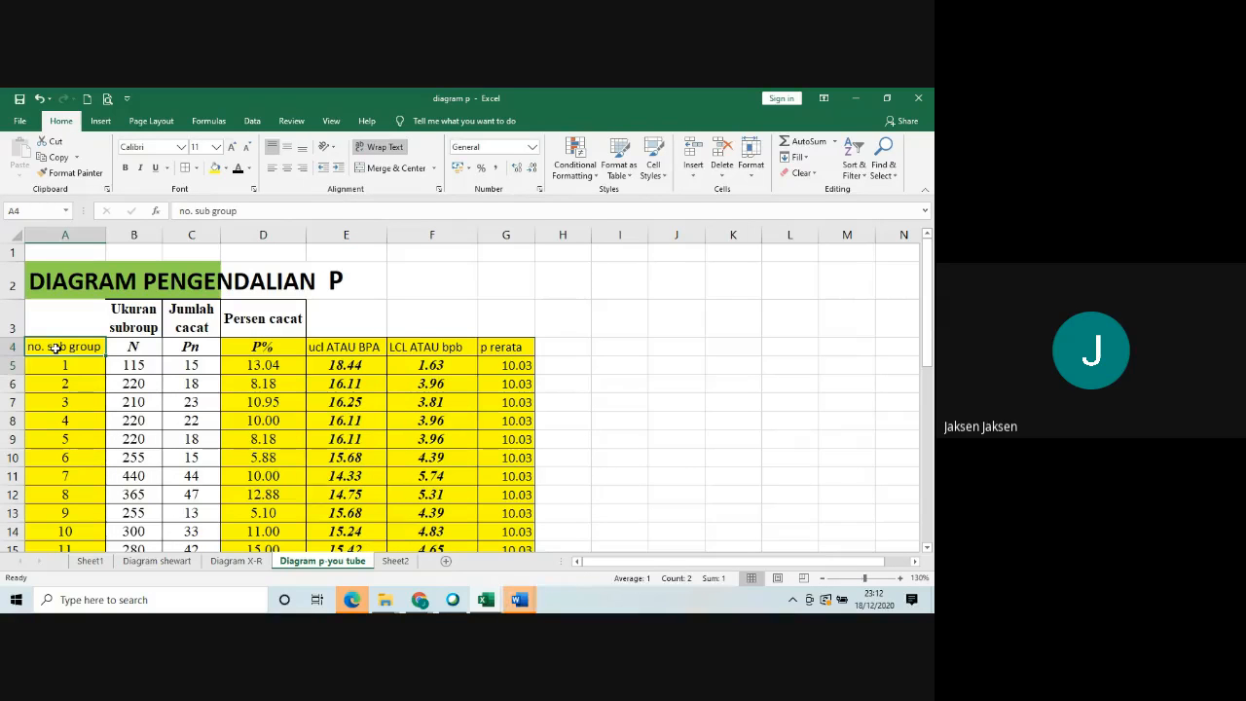
{"action": "key", "text": "shift+Down"}
{"action": "key", "text": "shift+Down"}
{"action": "key", "text": "shift+Down"}
{"action": "key", "text": "shift+Down"}
{"action": "key", "text": "shift+Down"}
{"action": "key", "text": "shift+Down"}
{"action": "key", "text": "shift+Down"}
{"action": "key", "text": "shift+Down"}
{"action": "key", "text": "shift+Down"}
{"action": "key", "text": "shift+Down"}
{"action": "key", "text": "shift+Down"}
{"action": "key", "text": "shift+Down"}
{"action": "key", "text": "shift+Down"}
{"action": "key", "text": "shift+Down"}
{"action": "key", "text": "shift+Down"}
{"action": "key", "text": "shift+Down"}
{"action": "key", "text": "shift+Down"}
{"action": "key", "text": "shift+Down"}
{"action": "key", "text": "shift+Down"}
{"action": "key", "text": "shift+Down"}
{"action": "key", "text": "shift+Down"}
{"action": "key", "text": "shift+Down"}
{"action": "key", "text": "shift+Down"}
{"action": "key", "text": "shift+Down"}
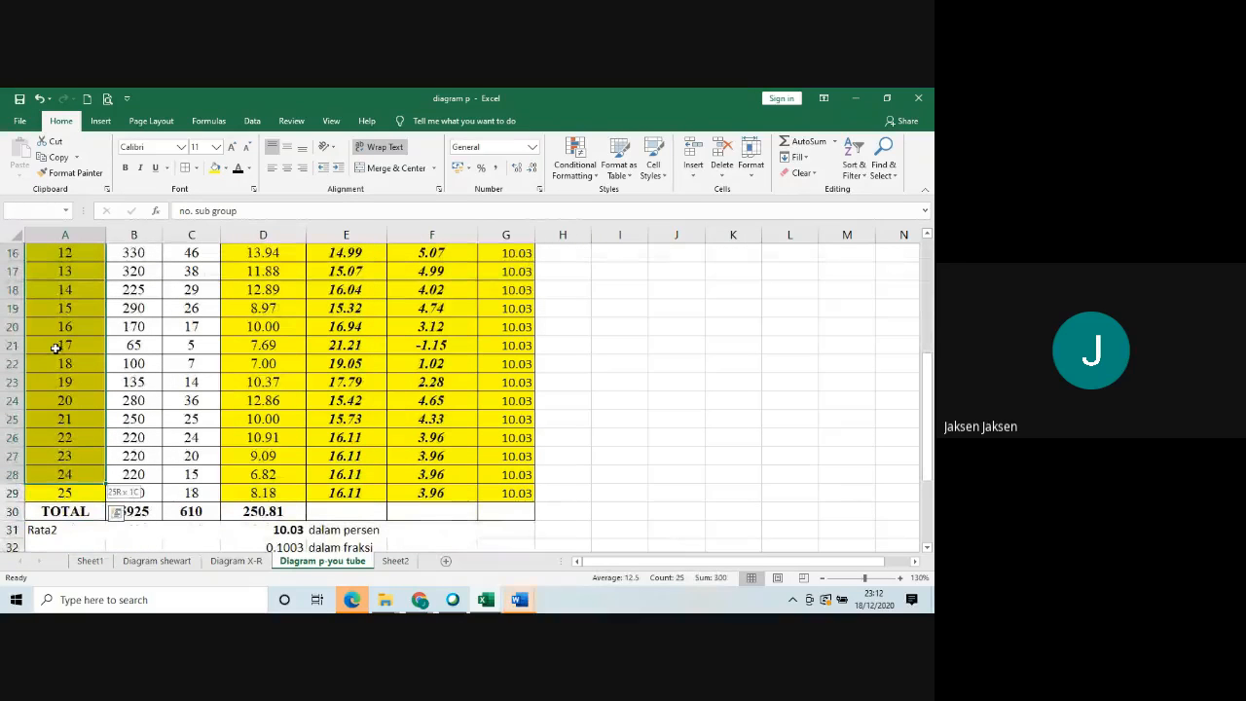
{"action": "key", "text": "shift+Down"}
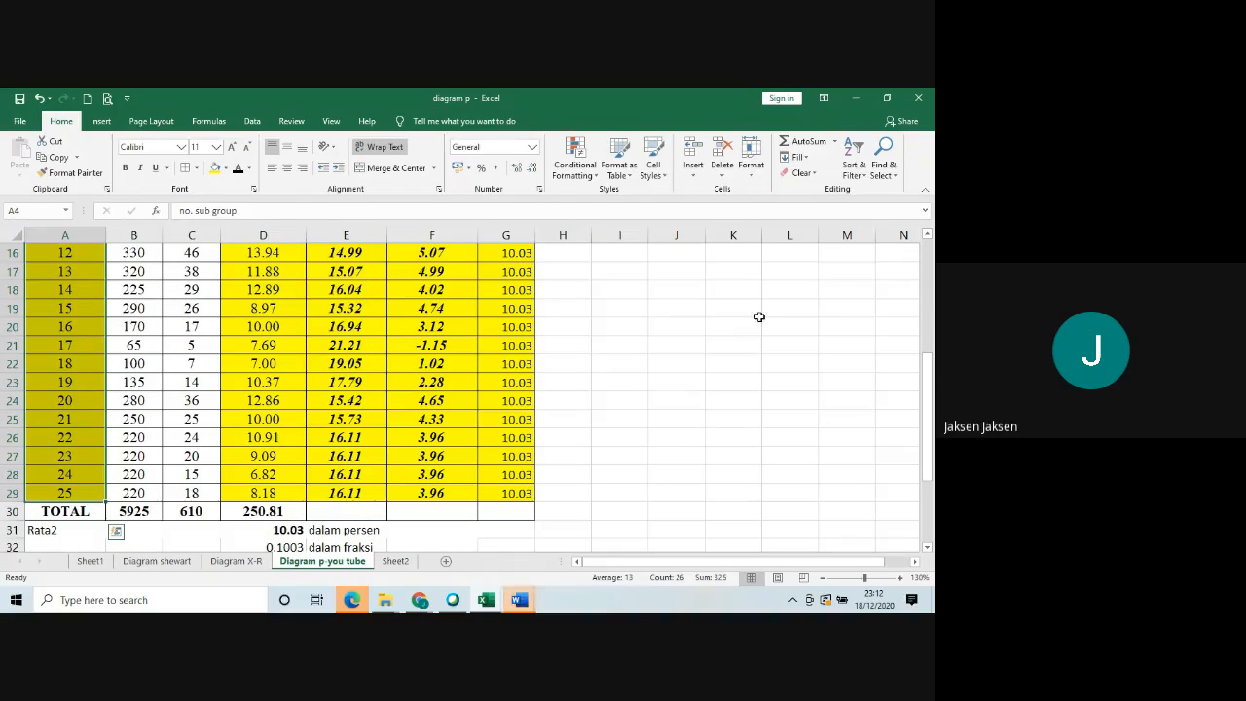
{"action": "left_click", "coordinate": [926, 235]}
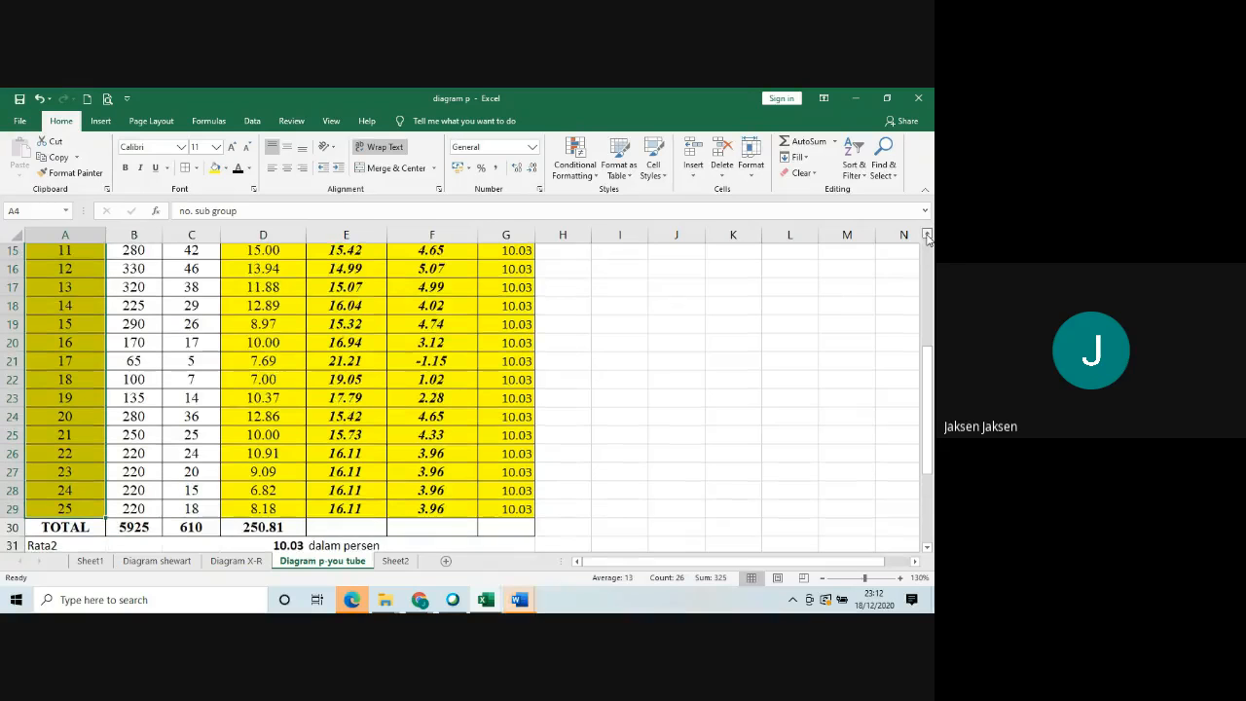
{"action": "scroll", "coordinate": [626, 287], "scroll_direction": "up", "scroll_amount": 5}
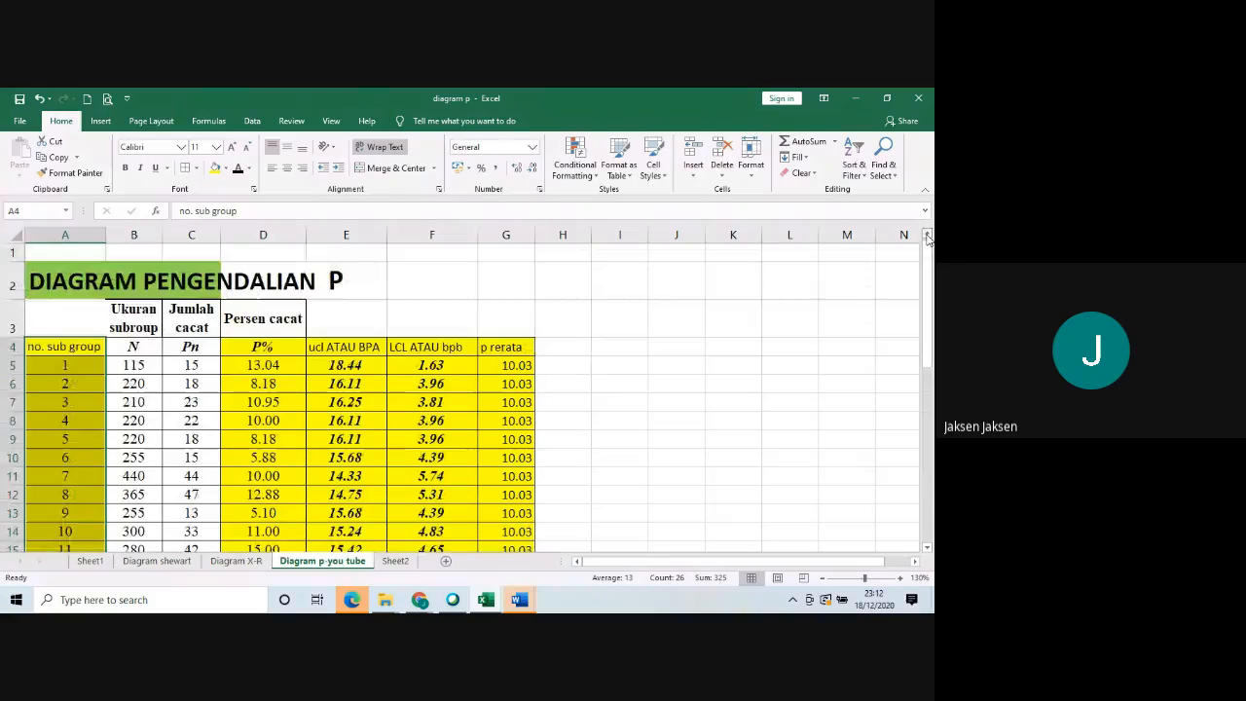
{"action": "left_click", "coordinate": [245, 347], "text": "ctrl"}
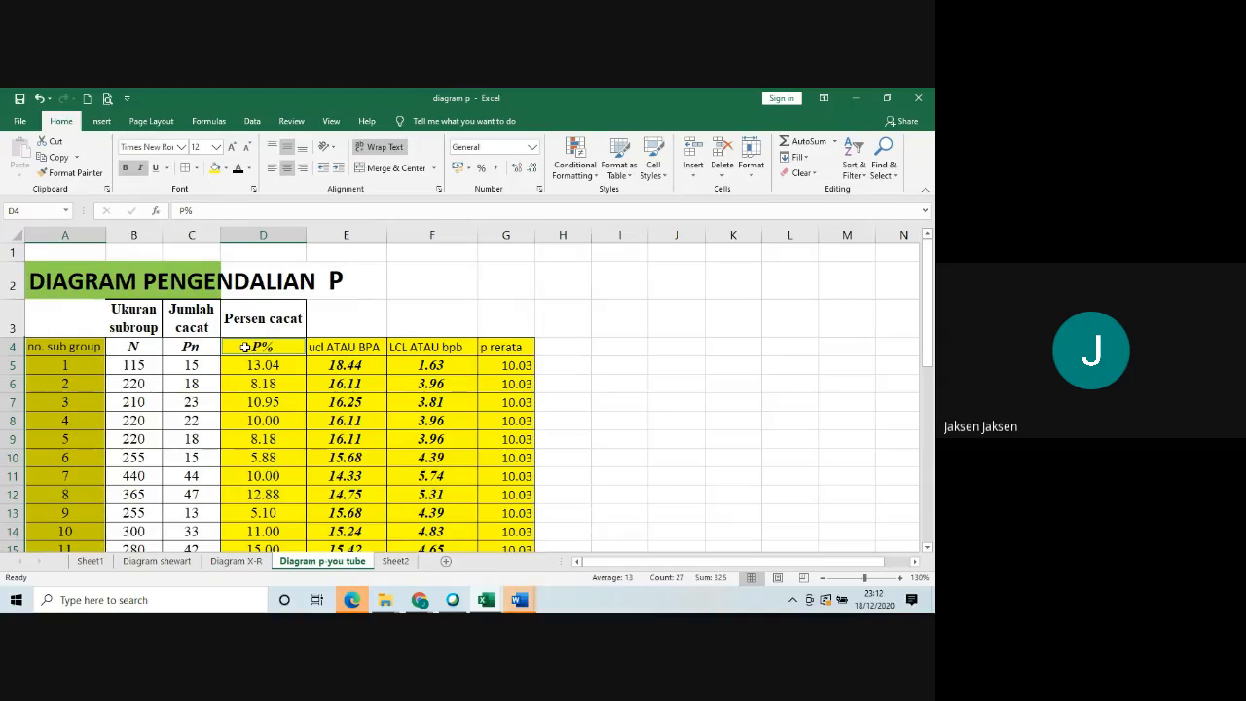
{"action": "key", "text": "ctrl+Right"}
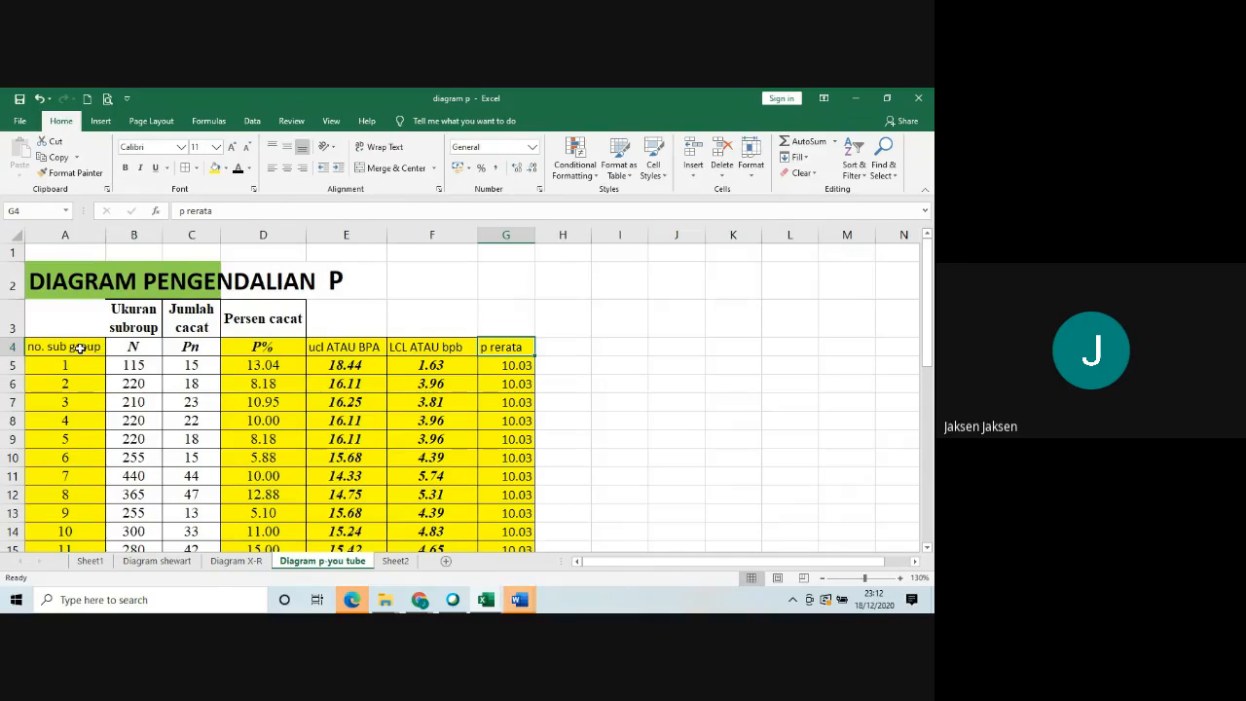
{"action": "left_click", "coordinate": [68, 453], "text": "ctrl"}
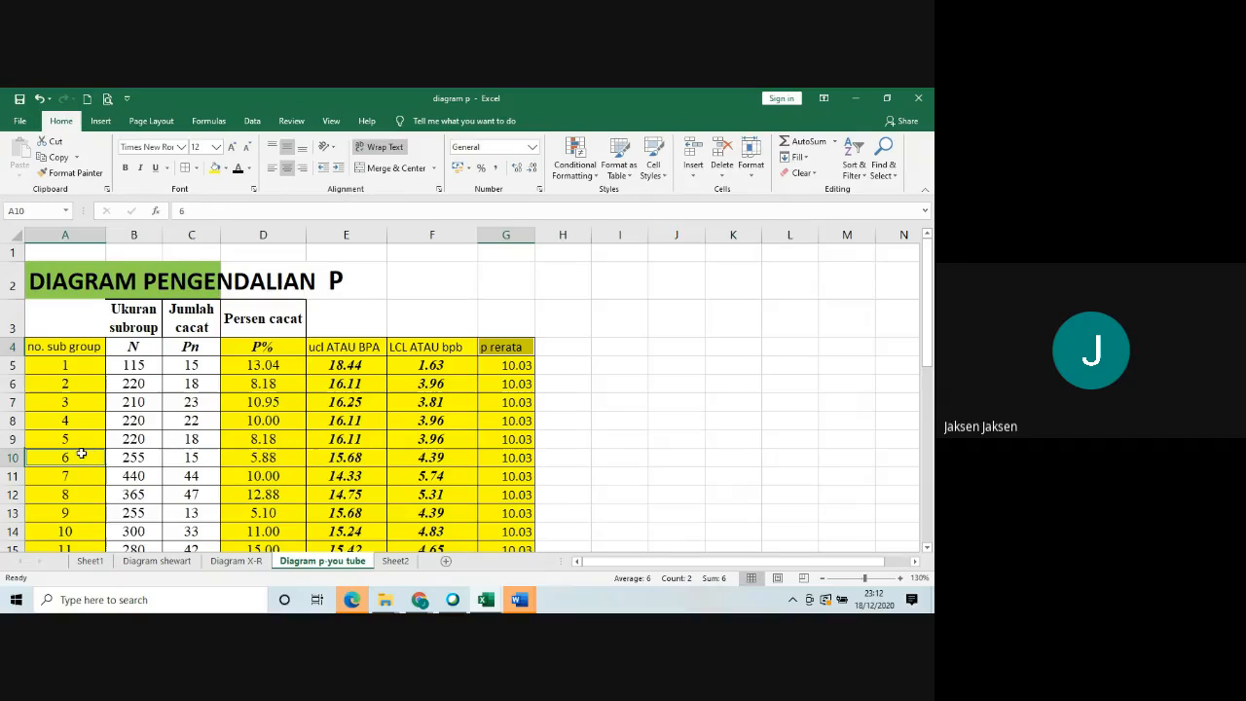
{"action": "left_click", "coordinate": [77, 346]}
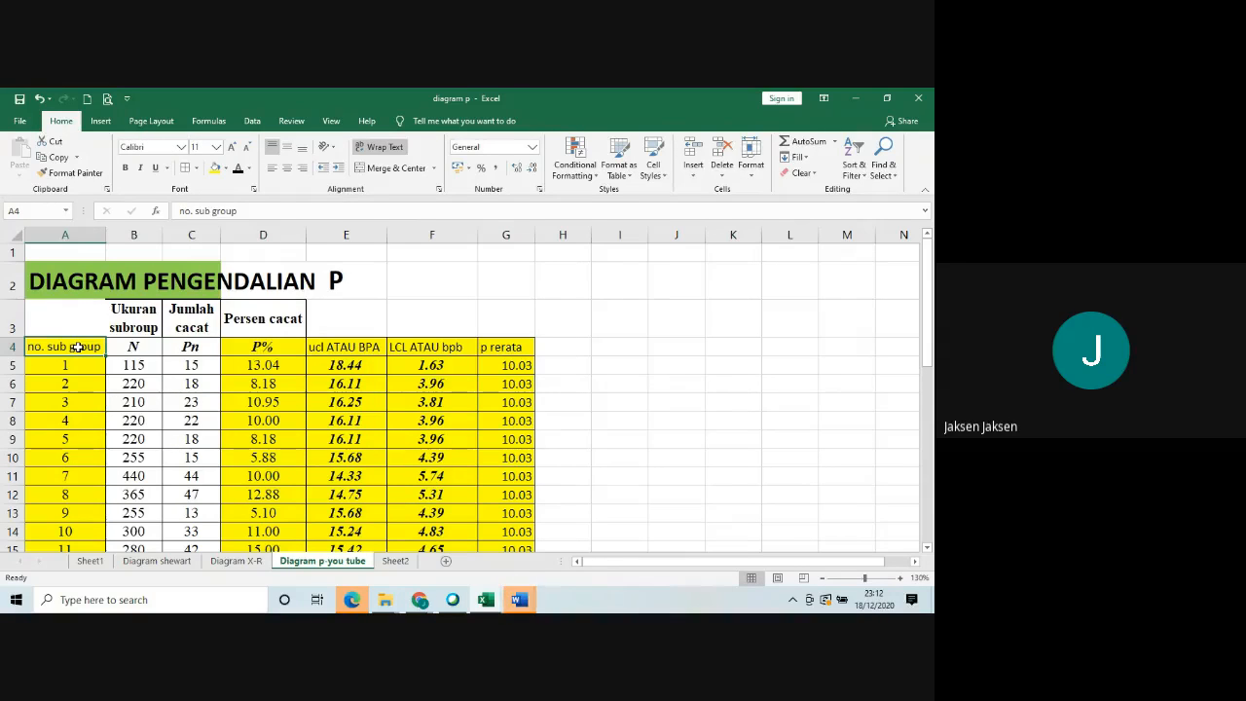
{"action": "key", "text": "shift+Down"}
{"action": "key", "text": "shift+Down"}
{"action": "key", "text": "shift+Down"}
{"action": "key", "text": "shift+Down"}
{"action": "key", "text": "shift+Down"}
{"action": "key", "text": "shift+Down"}
{"action": "key", "text": "shift+Down"}
{"action": "key", "text": "shift+Down"}
{"action": "key", "text": "shift+Down"}
{"action": "key", "text": "shift+Down"}
{"action": "key", "text": "shift+Down"}
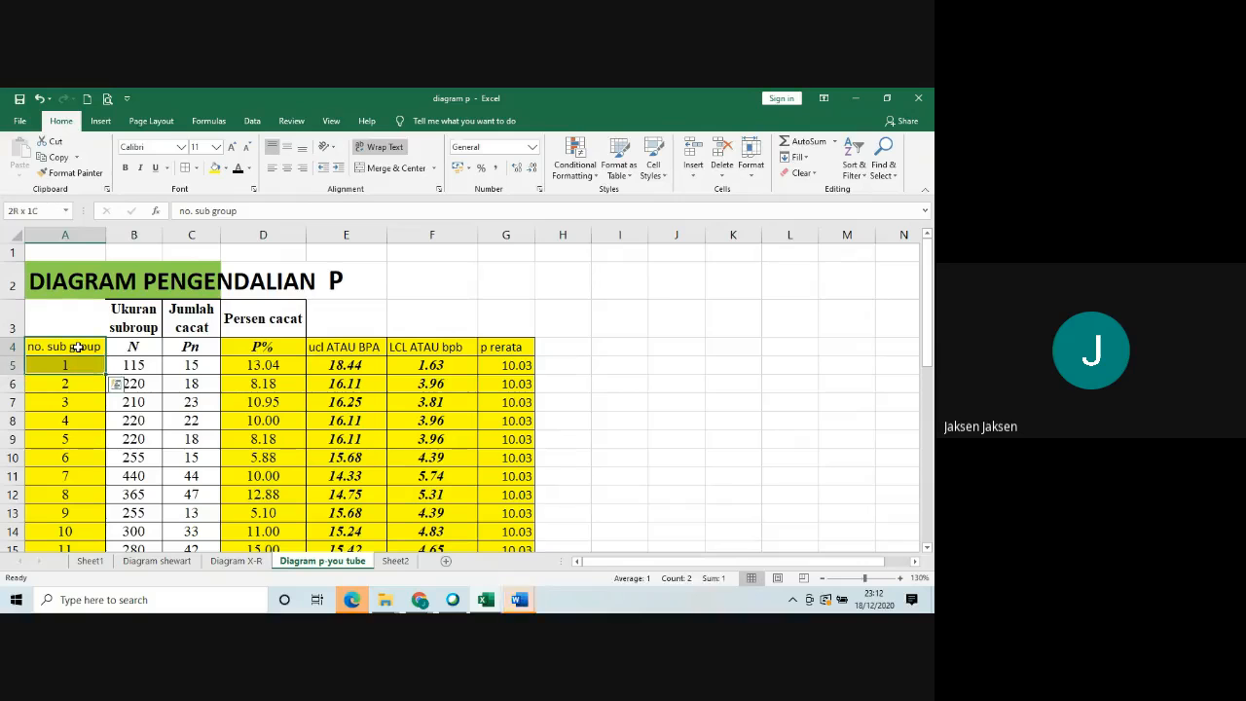
{"action": "key", "text": "shift+Down"}
{"action": "key", "text": "shift+Down"}
{"action": "key", "text": "shift+Down"}
{"action": "key", "text": "shift+Down"}
{"action": "key", "text": "shift+Down"}
{"action": "key", "text": "shift+Down"}
{"action": "key", "text": "shift+Down"}
{"action": "key", "text": "shift+Down"}
{"action": "key", "text": "shift+Down"}
{"action": "key", "text": "shift+Down"}
{"action": "key", "text": "shift+Down"}
{"action": "key", "text": "shift+Down"}
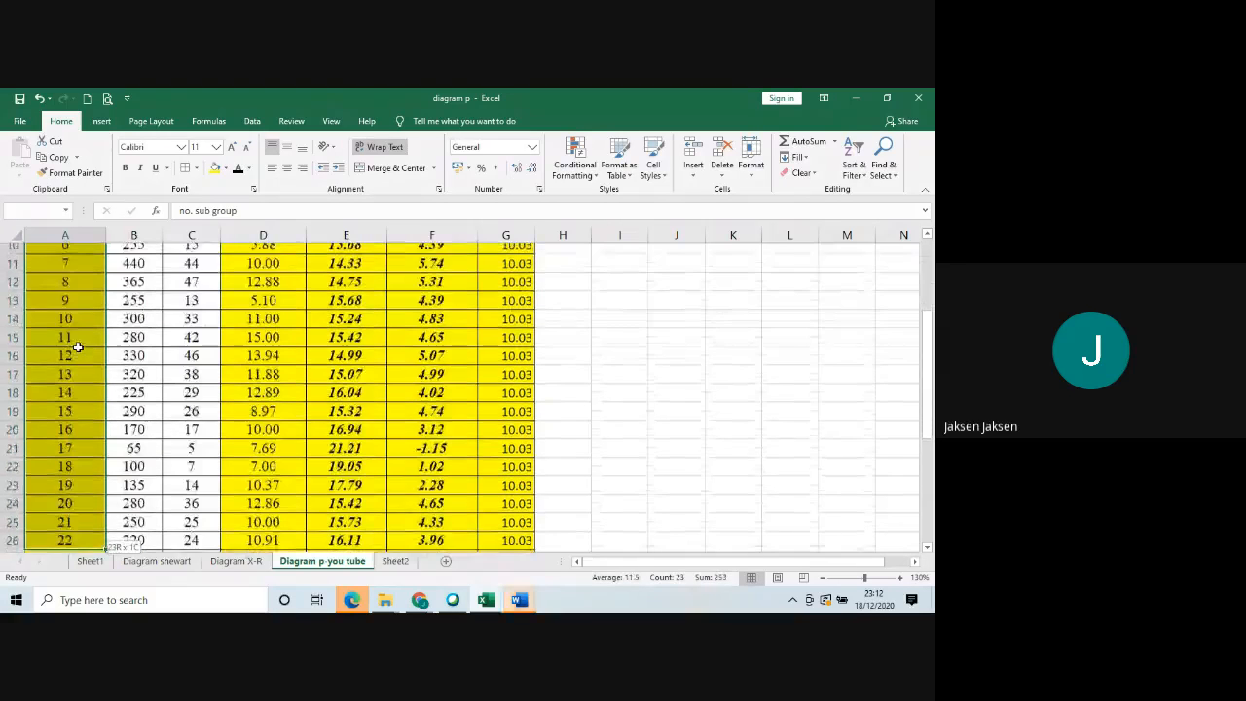
{"action": "key", "text": "shift+Down"}
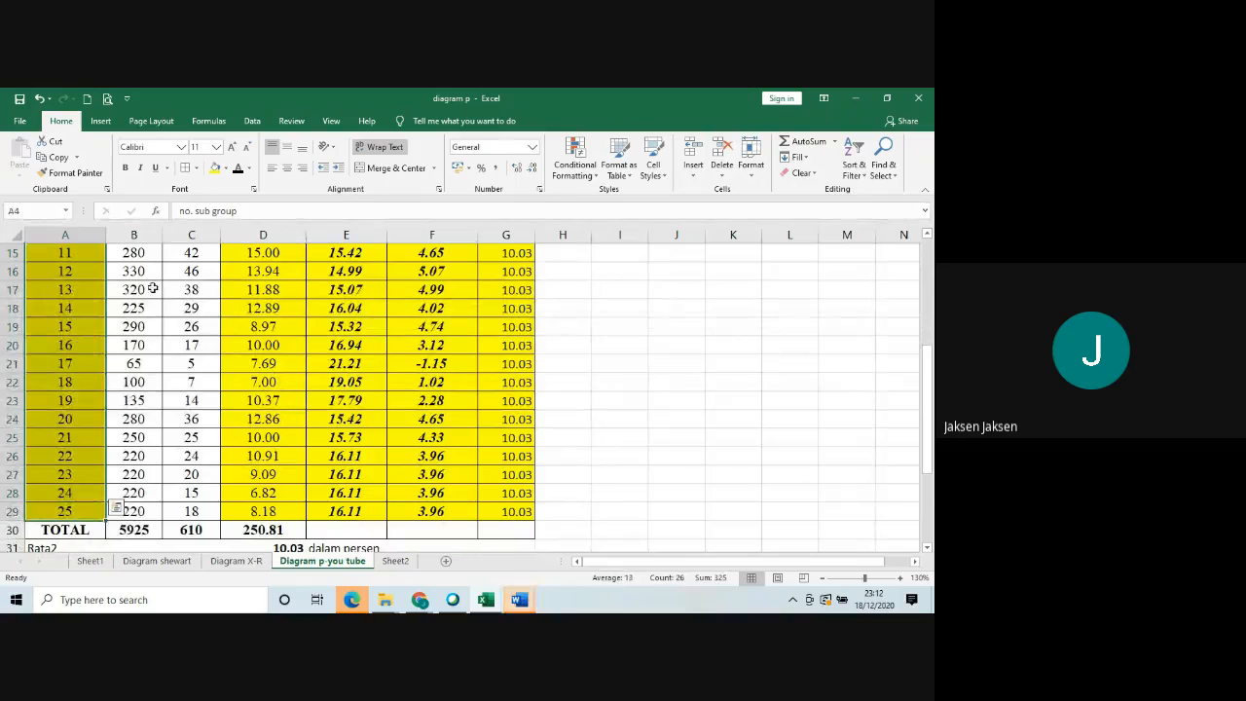
{"action": "left_click", "coordinate": [244, 290]}
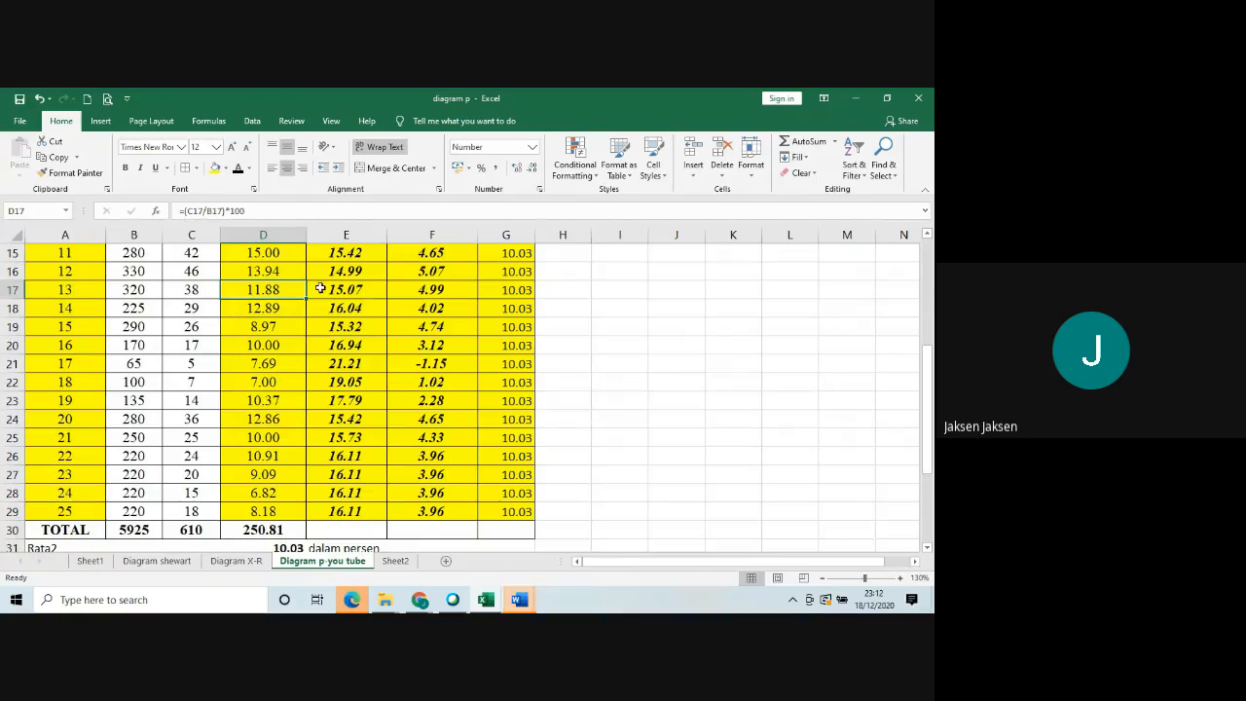
{"action": "scroll", "coordinate": [926, 389], "scroll_direction": "up", "scroll_amount": 5}
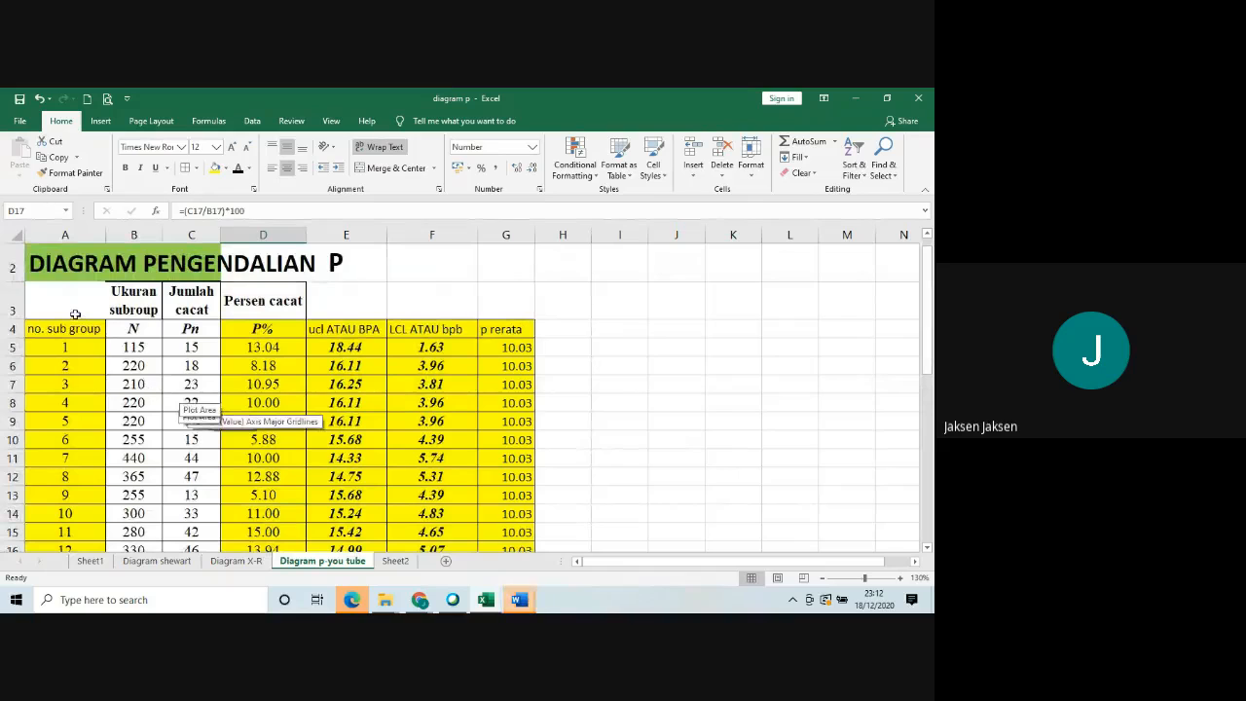
Insert a line chart with markers from the no. sub group column A4:A29 and the P%, UCL, LCL and p rerata columns D4:G29.
{"action": "left_click", "coordinate": [73, 328]}
{"action": "left_click_drag", "start_coordinate": [73, 328], "coordinate": [73, 473]}
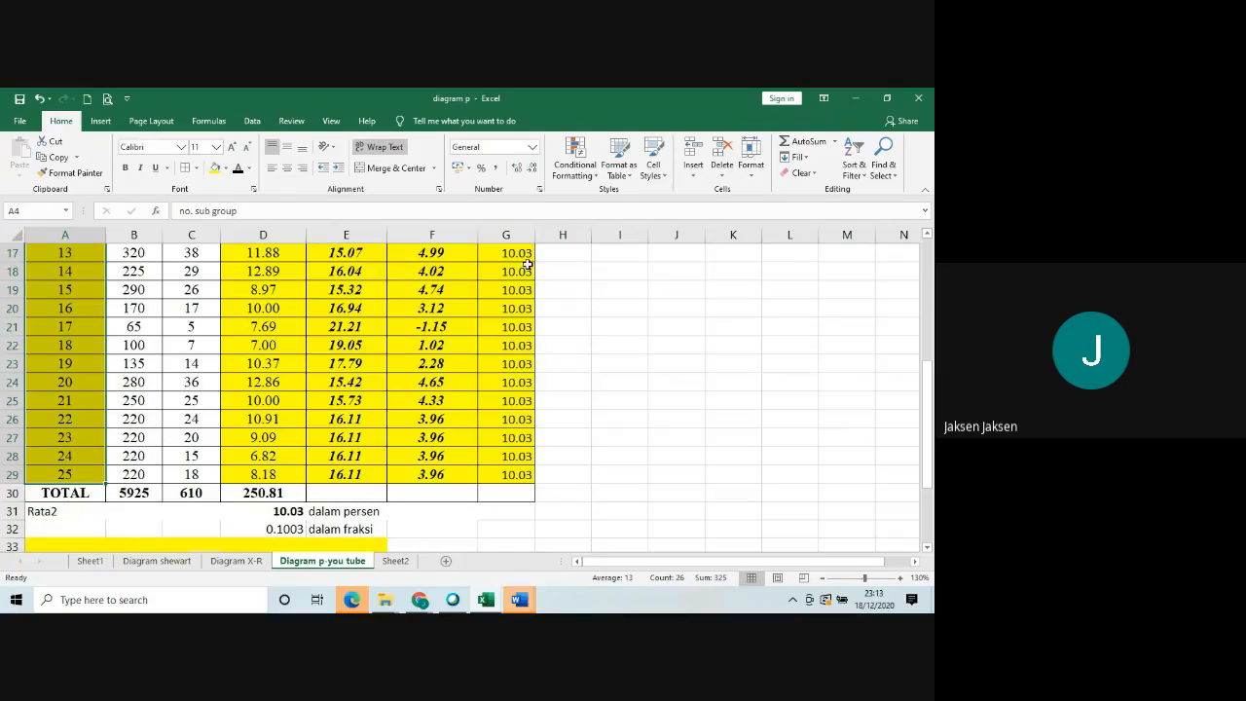
{"action": "scroll", "coordinate": [927, 238], "scroll_direction": "up", "scroll_amount": 4}
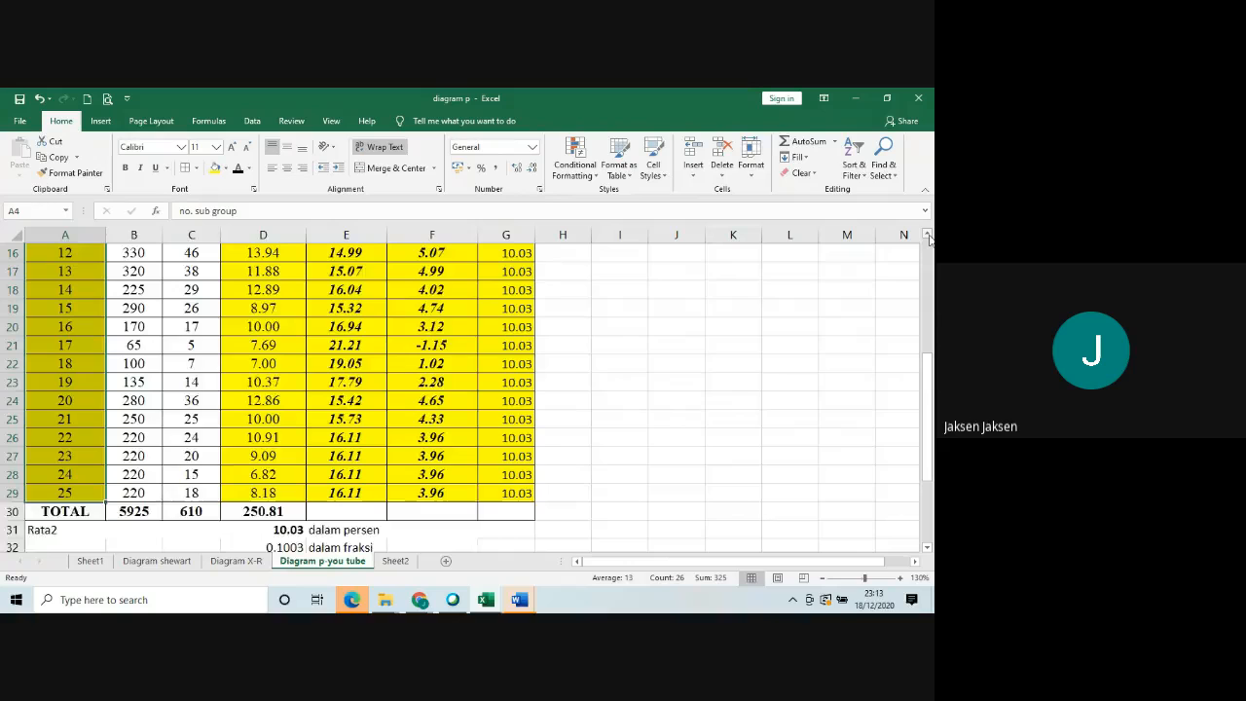
{"action": "scroll", "coordinate": [927, 239], "scroll_direction": "up", "scroll_amount": 2}
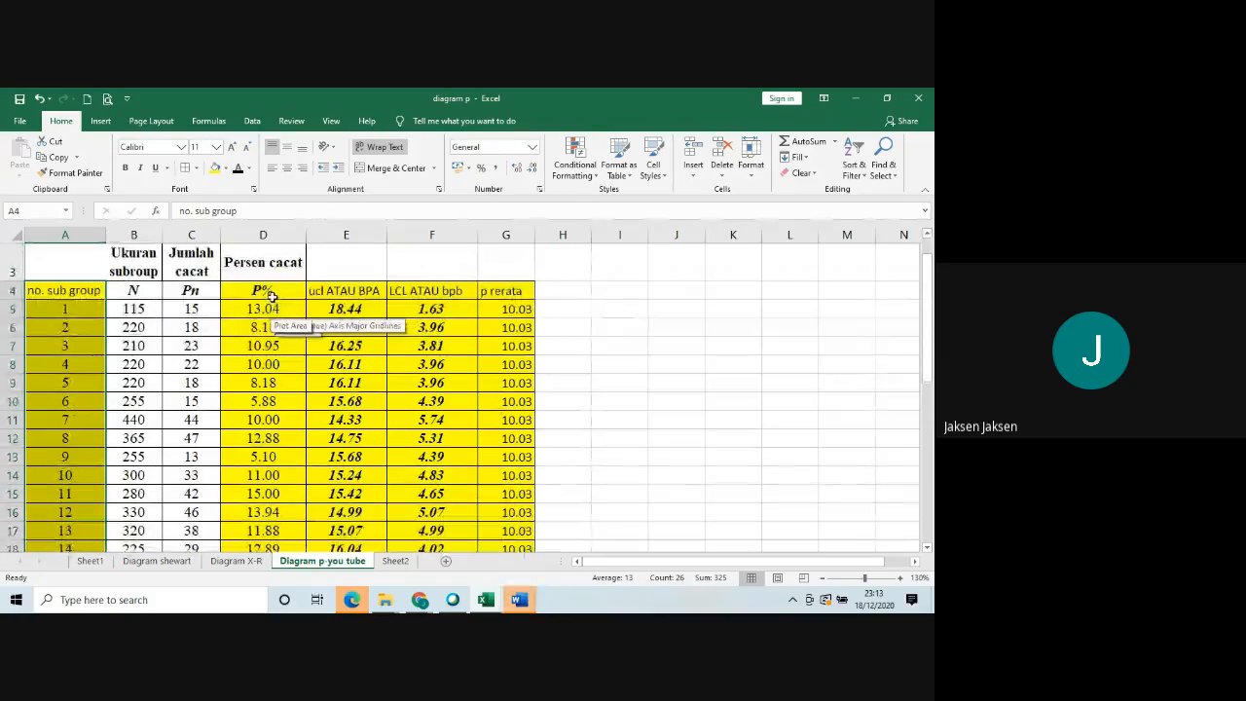
{"action": "left_click_drag", "start_coordinate": [263, 290], "coordinate": [482, 452]}
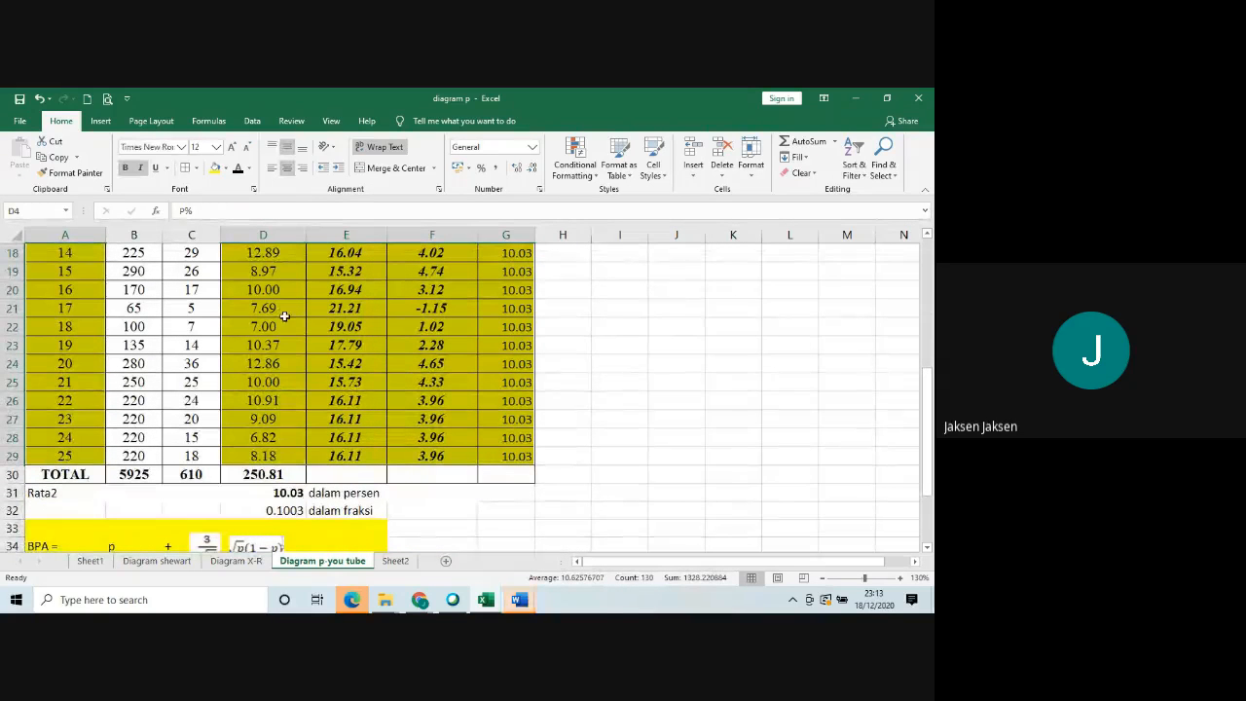
{"action": "left_click", "coordinate": [109, 121]}
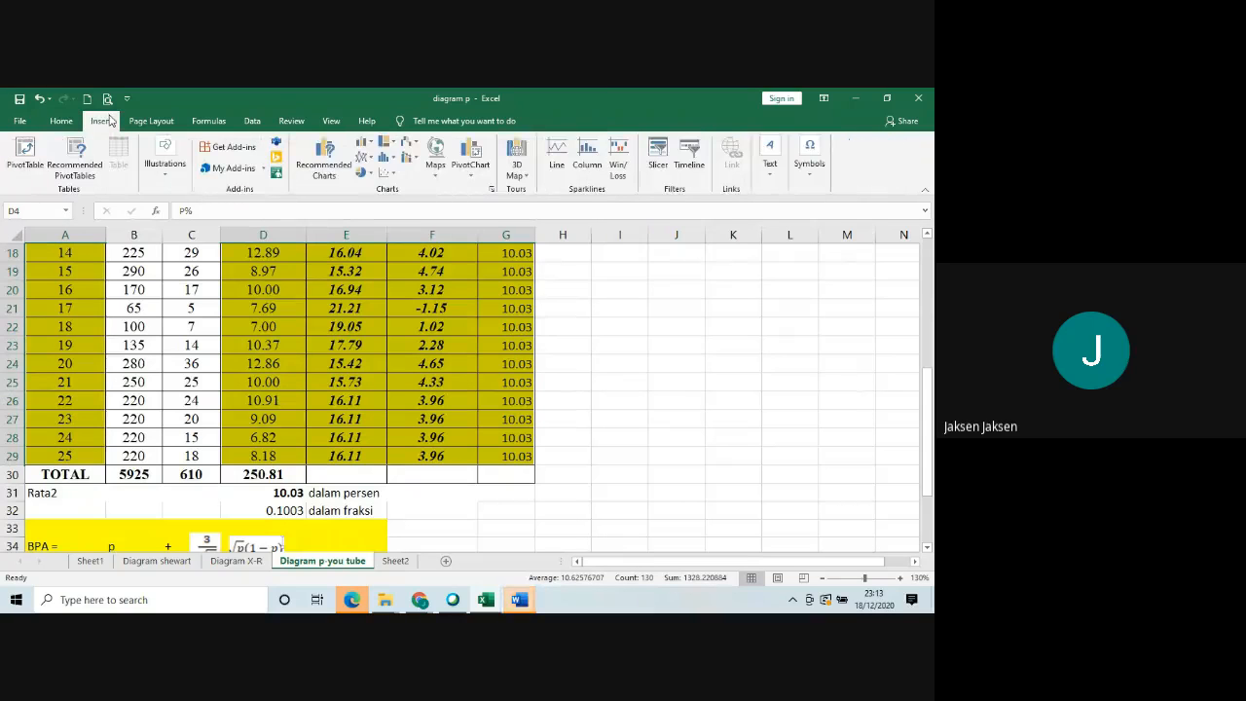
{"action": "left_click", "coordinate": [365, 158]}
{"action": "left_click", "coordinate": [488, 200]}
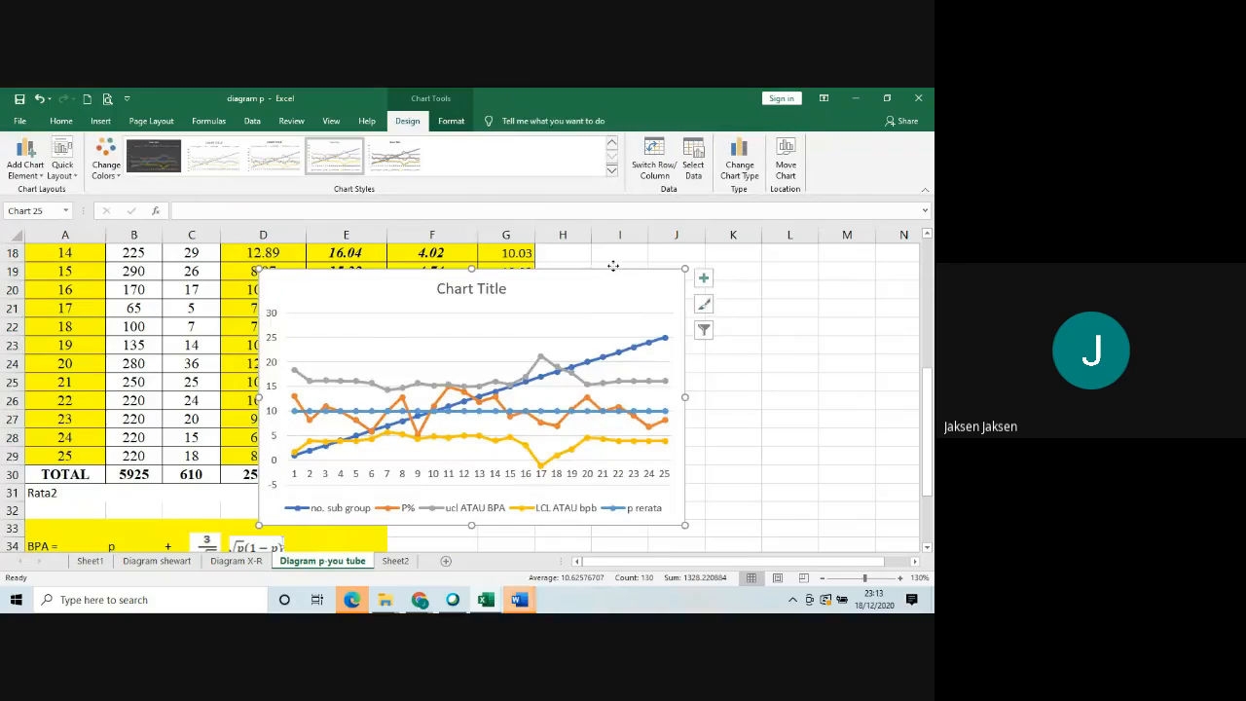
Move the chart beside the p rerata column, starting around row 5, and delete its no. sub group series.
{"action": "left_click_drag", "start_coordinate": [609, 265], "coordinate": [884, 336]}
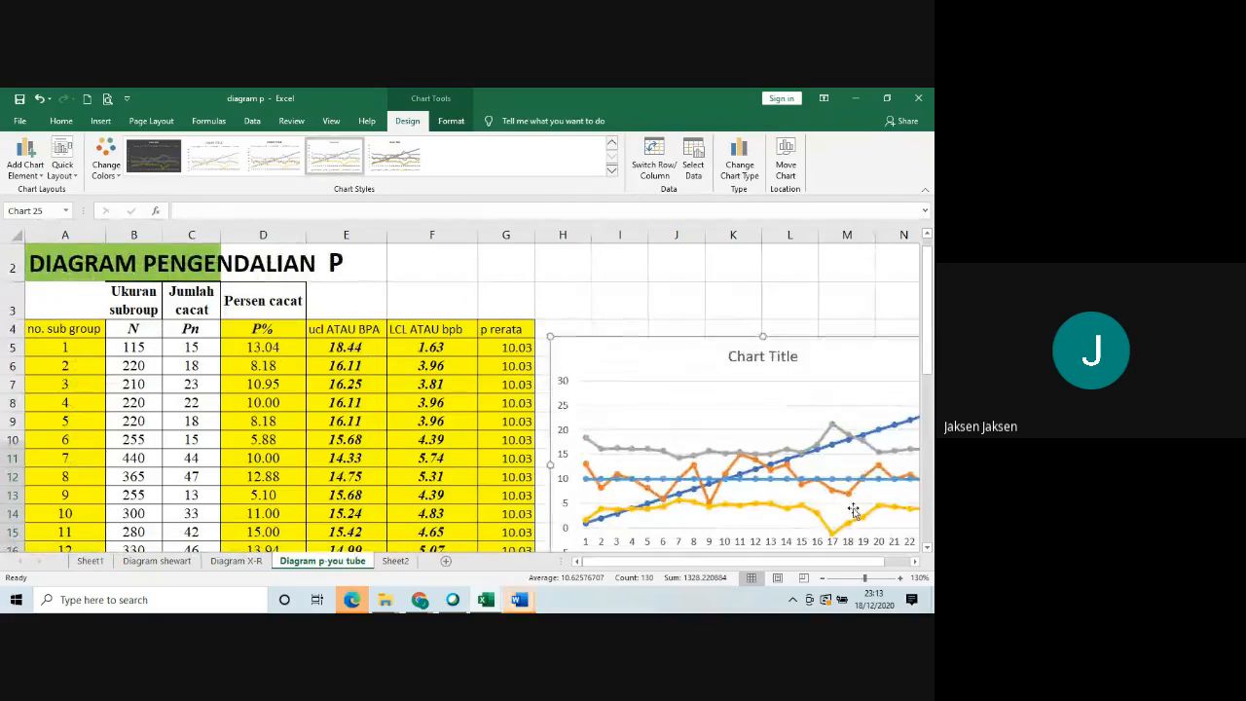
{"action": "left_click_drag", "start_coordinate": [822, 562], "coordinate": [766, 588]}
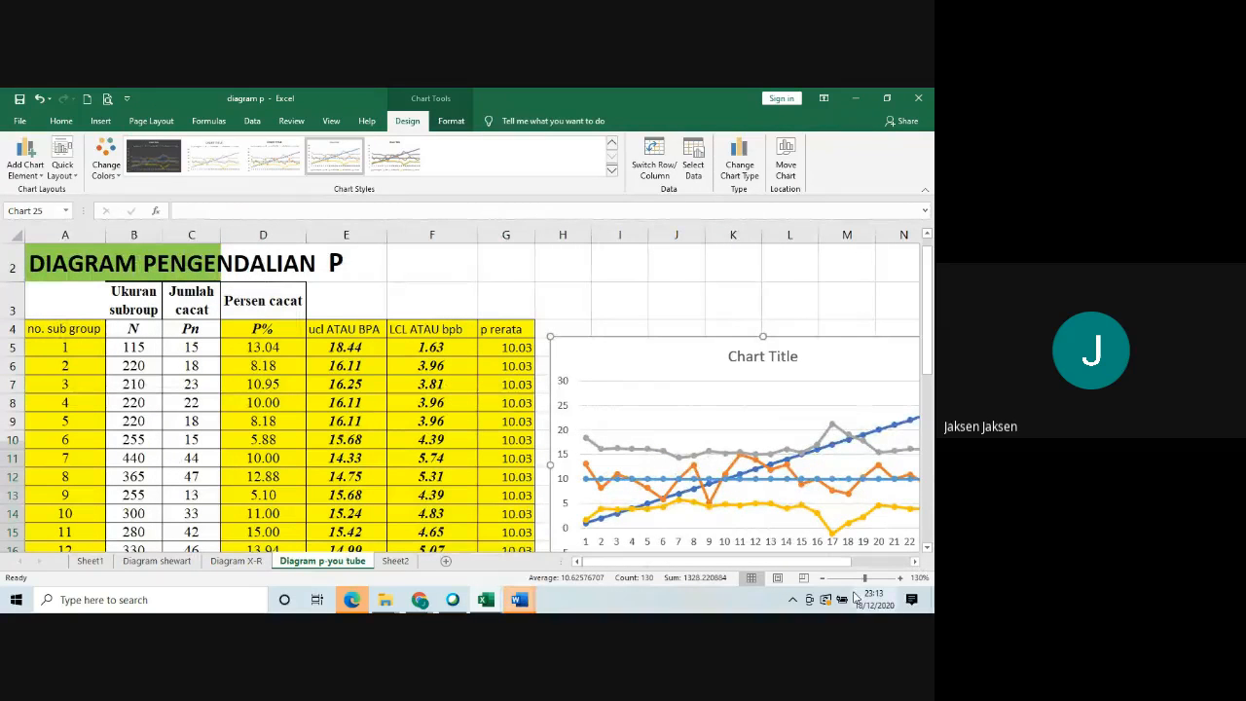
{"action": "left_click_drag", "start_coordinate": [837, 564], "coordinate": [837, 564]}
{"action": "left_click_drag", "start_coordinate": [862, 572], "coordinate": [882, 572]}
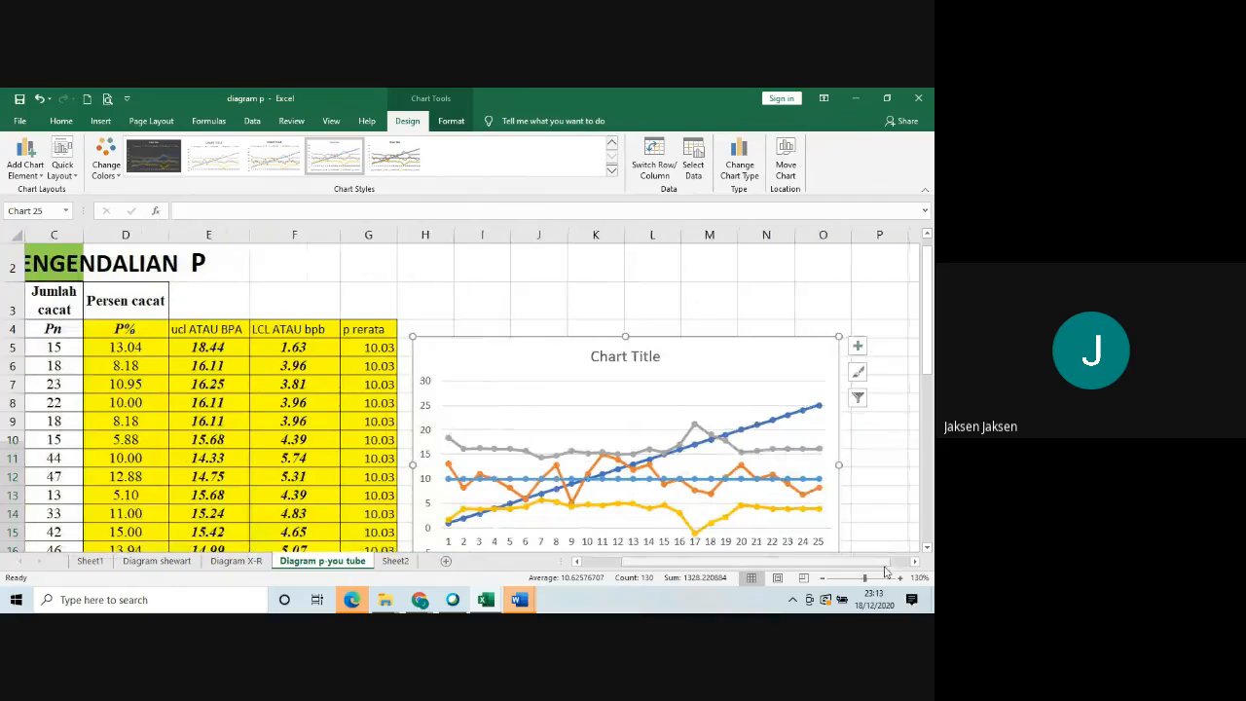
{"action": "left_click", "coordinate": [788, 420]}
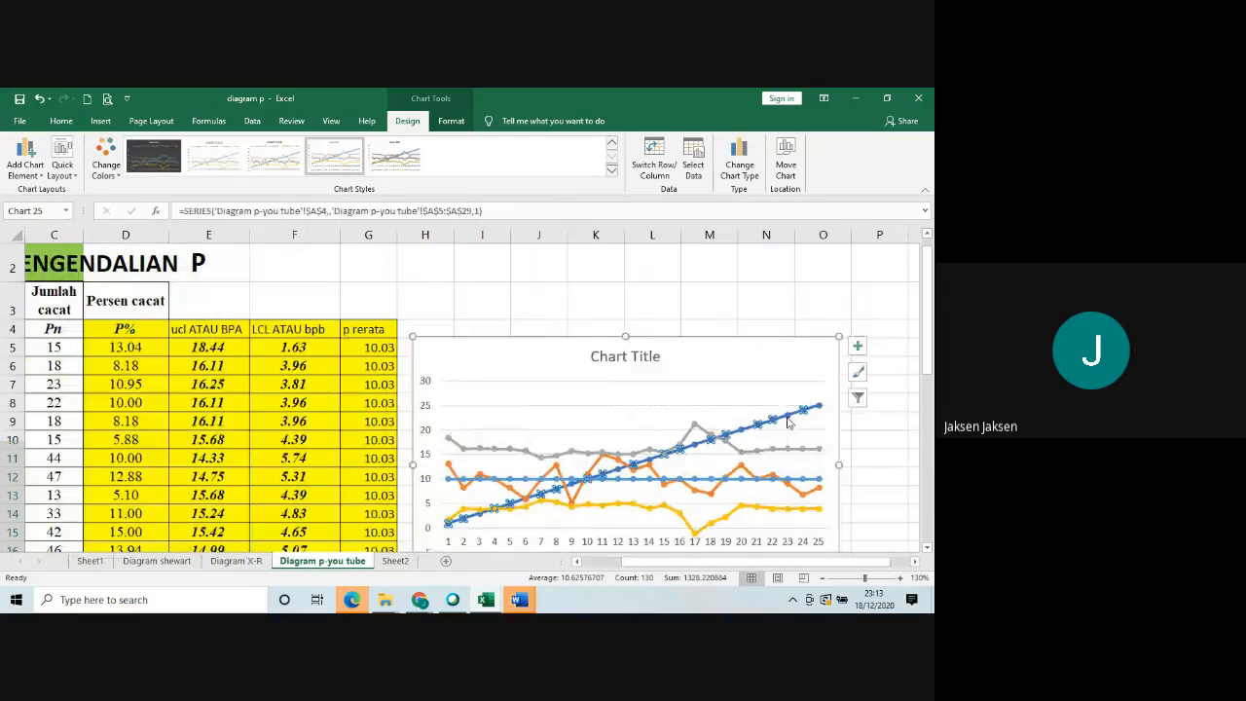
{"action": "key", "text": "Delete"}
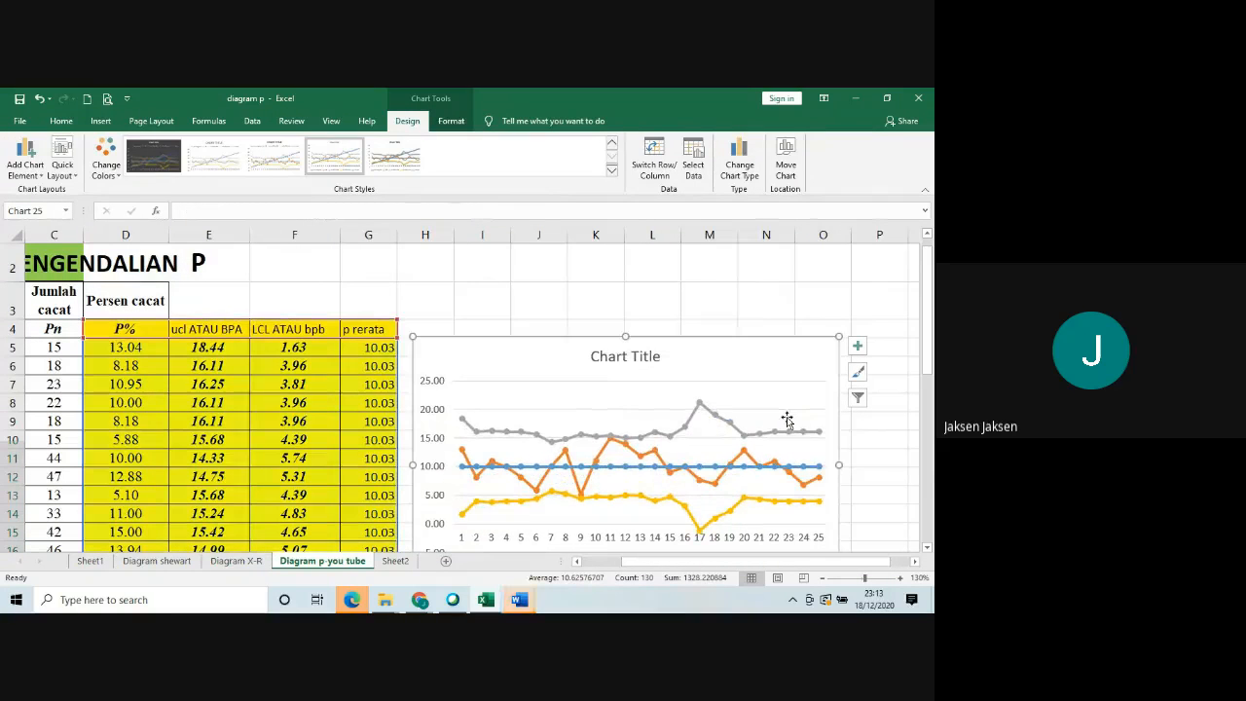
Change the chart title to DIAGRAM P.
{"action": "left_click", "coordinate": [927, 548]}
{"action": "left_click", "coordinate": [927, 548]}
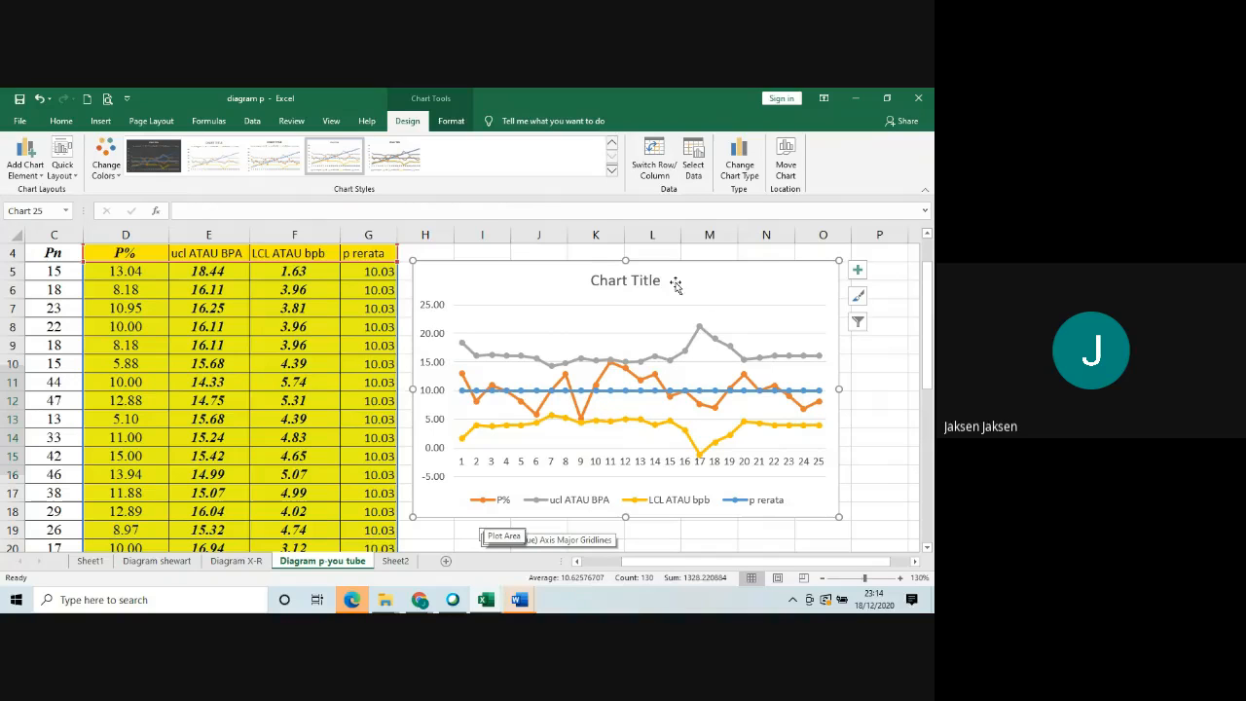
{"action": "left_click", "coordinate": [614, 281]}
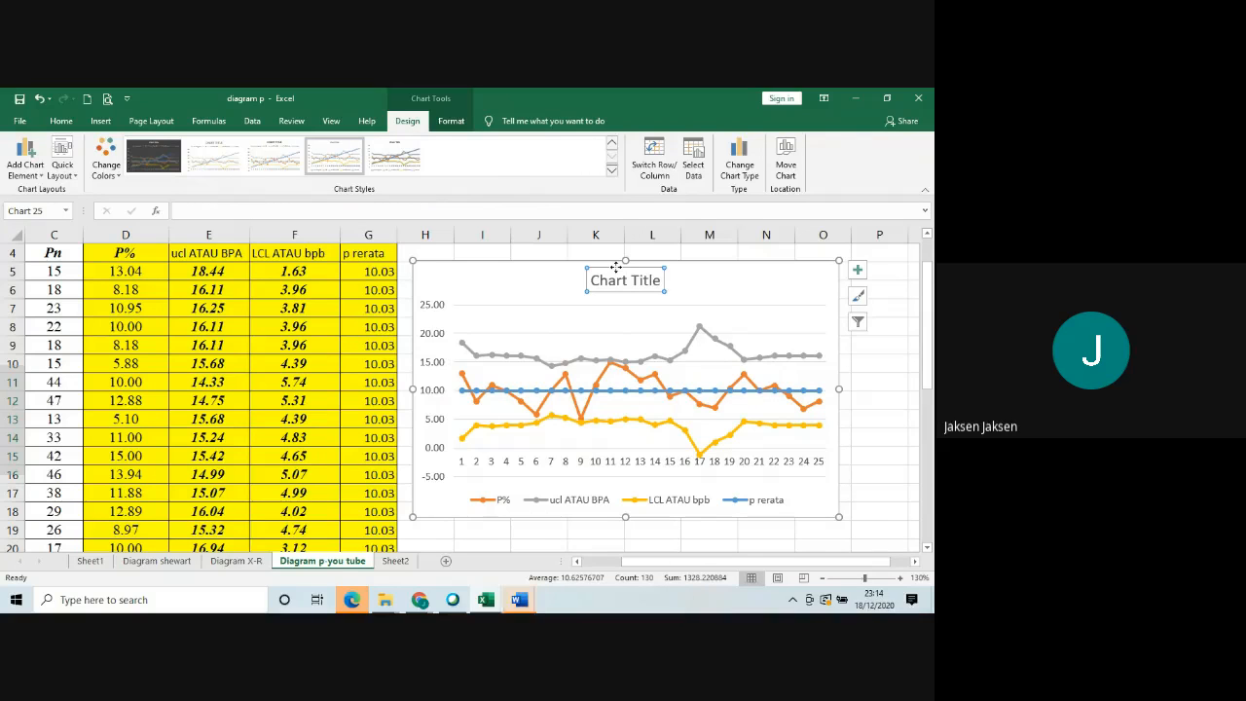
{"action": "type", "text": "DI"}
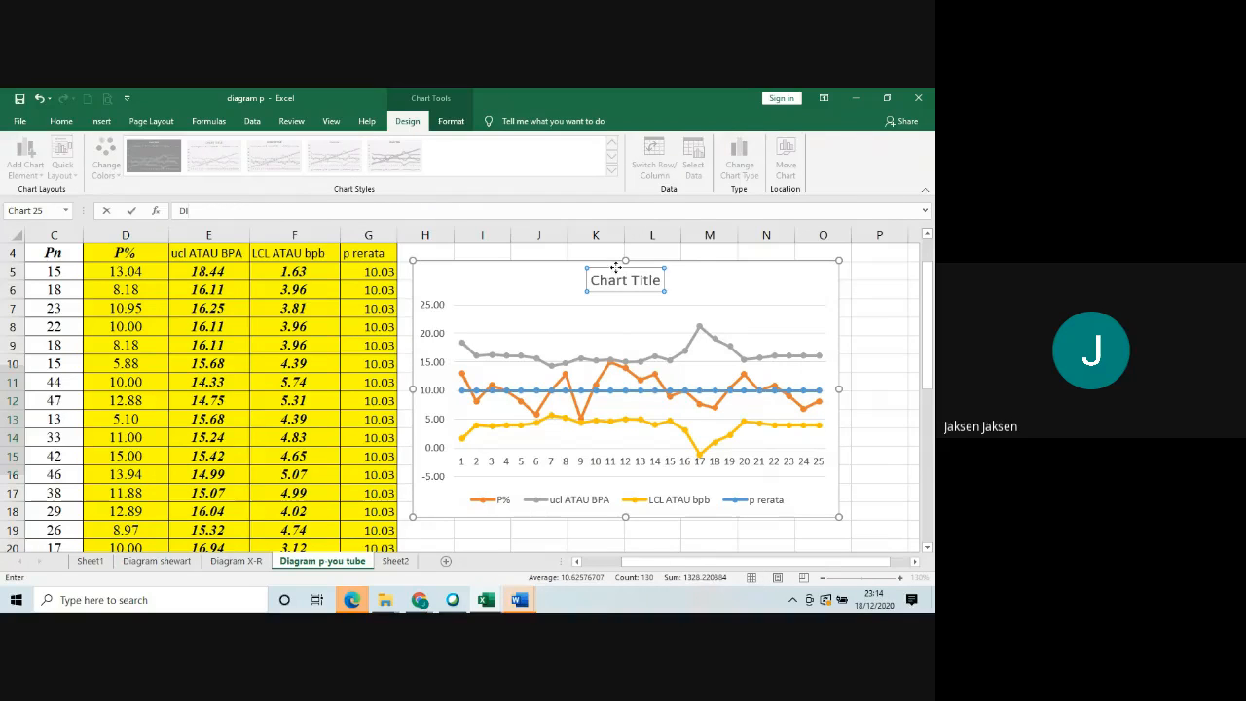
{"action": "key", "text": "Return"}
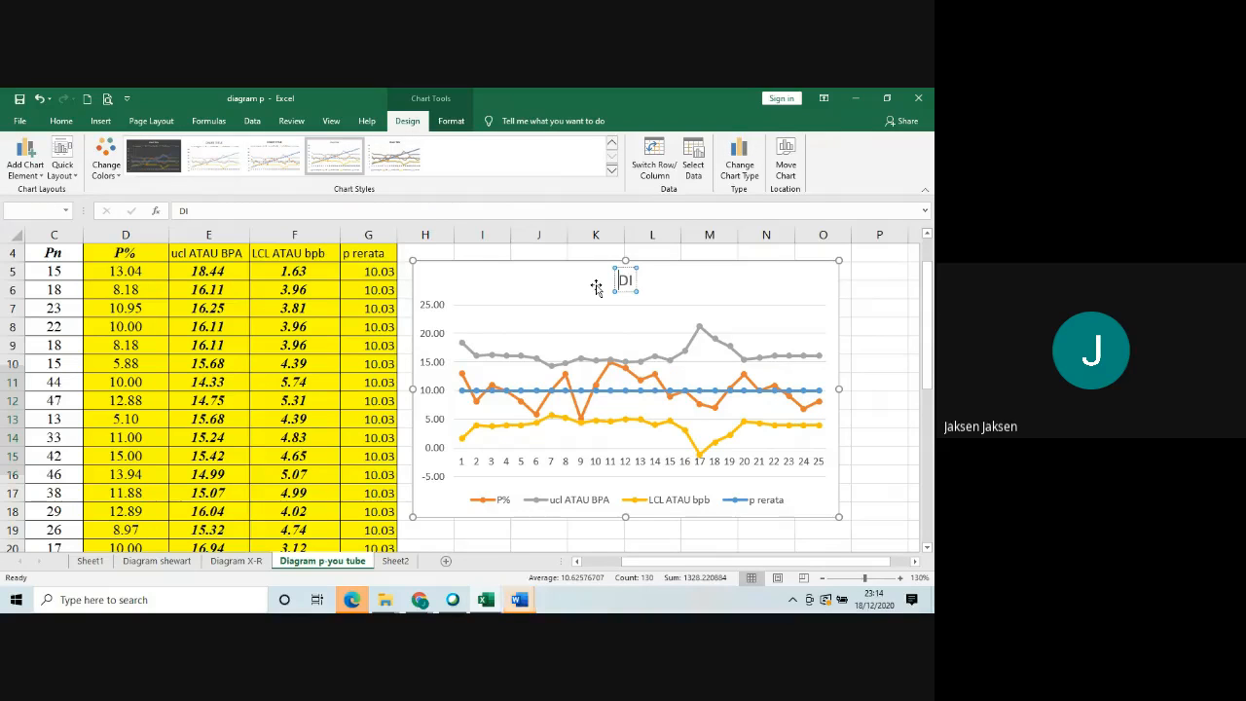
{"action": "key", "text": "Delete"}
{"action": "key", "text": "Delete"}
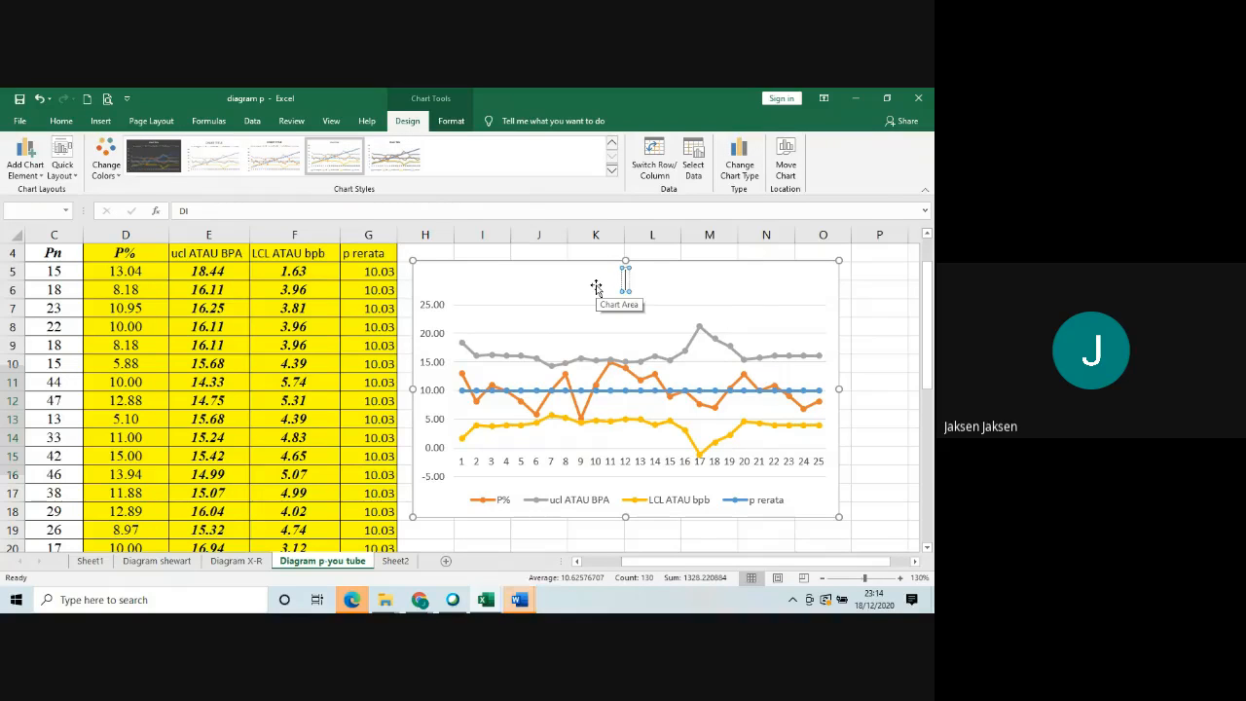
{"action": "type", "text": "di"}
{"action": "key", "text": "BackSpace"}
{"action": "key", "text": "BackSpace"}
{"action": "type", "text": "DIAGRAM P"}
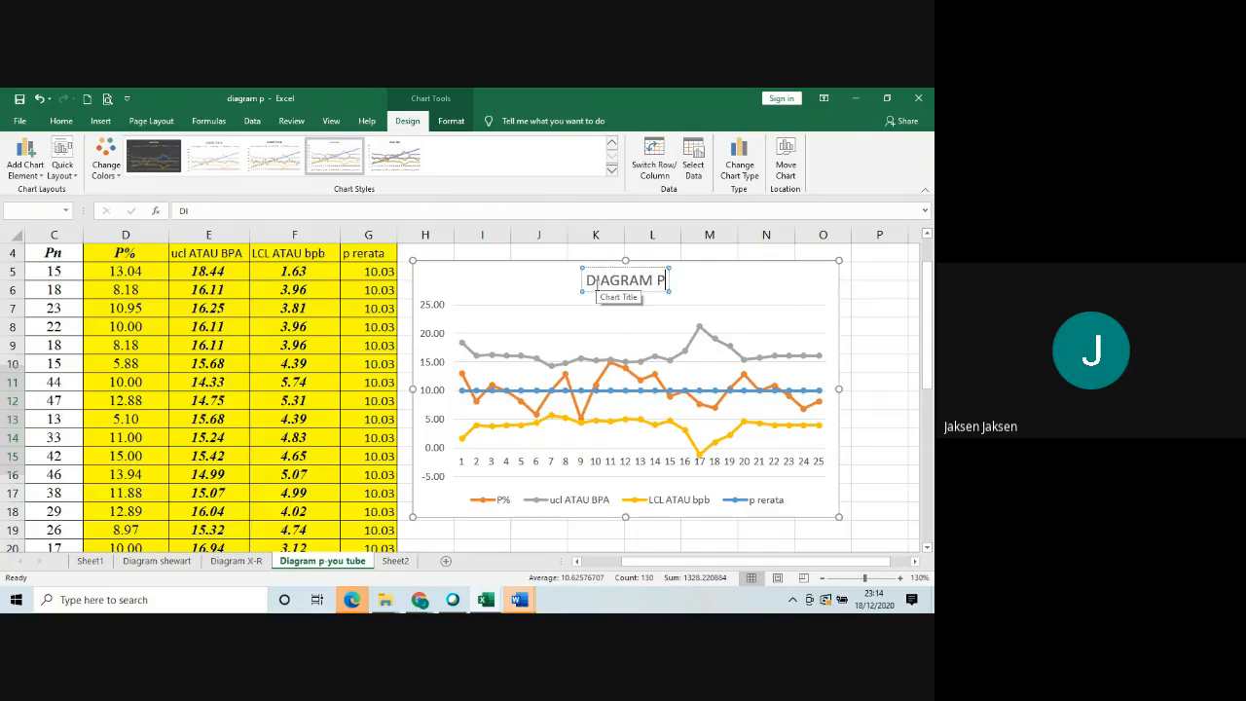
Enlarge the chart's plot area slightly upward toward the title and downward toward the legend.
{"action": "left_click", "coordinate": [762, 313]}
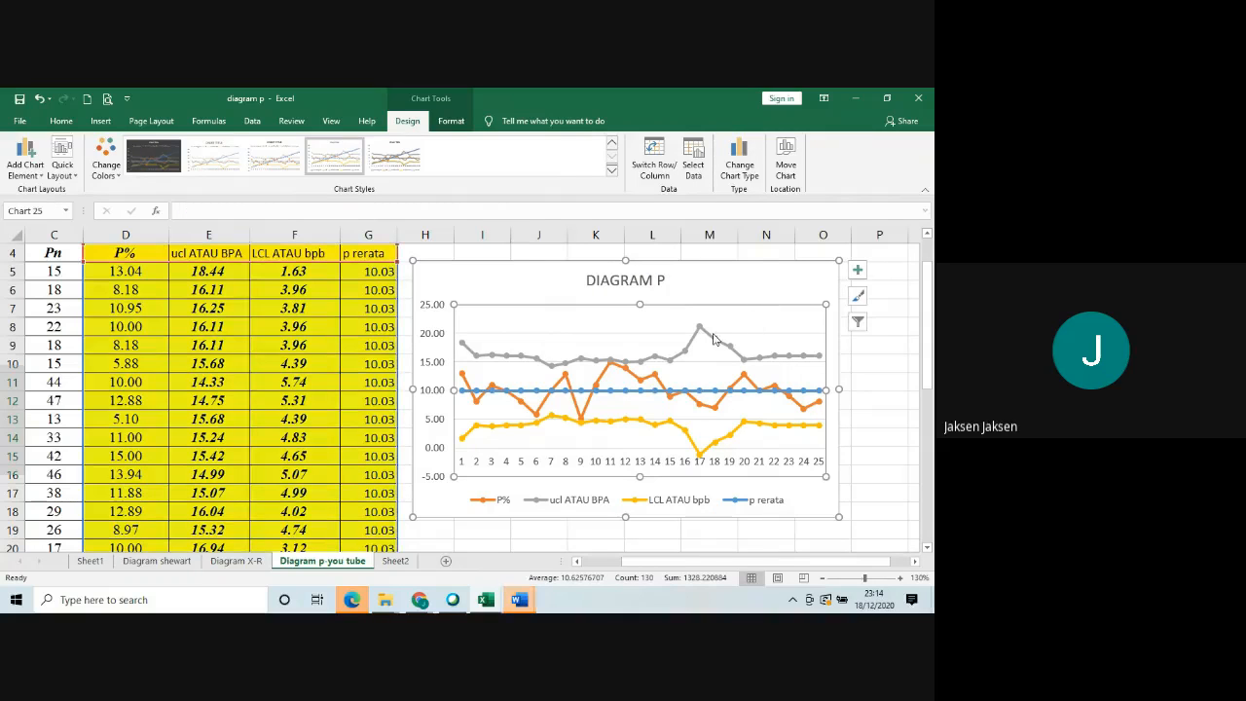
{"action": "left_click_drag", "start_coordinate": [639, 303], "coordinate": [636, 292]}
{"action": "left_click_drag", "start_coordinate": [640, 474], "coordinate": [642, 481]}
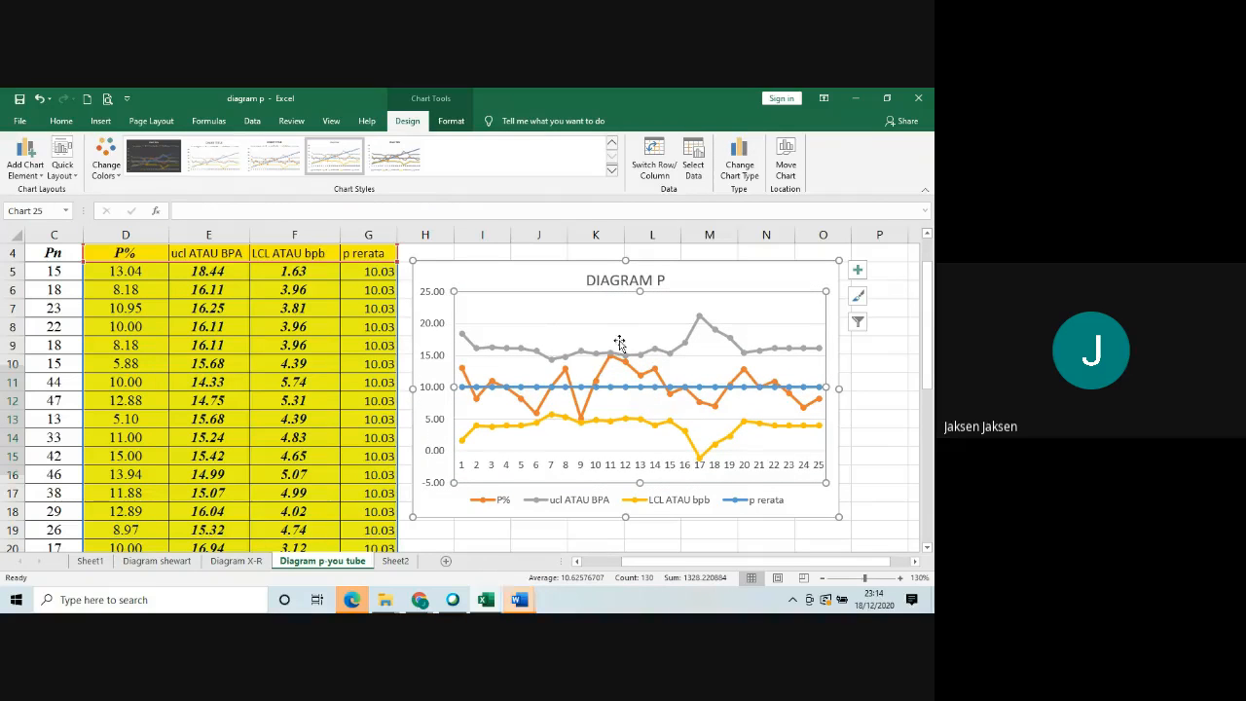
Look at the line formatting options of the chart's ucl ATAU BPA series without changing them.
{"action": "left_click", "coordinate": [685, 340]}
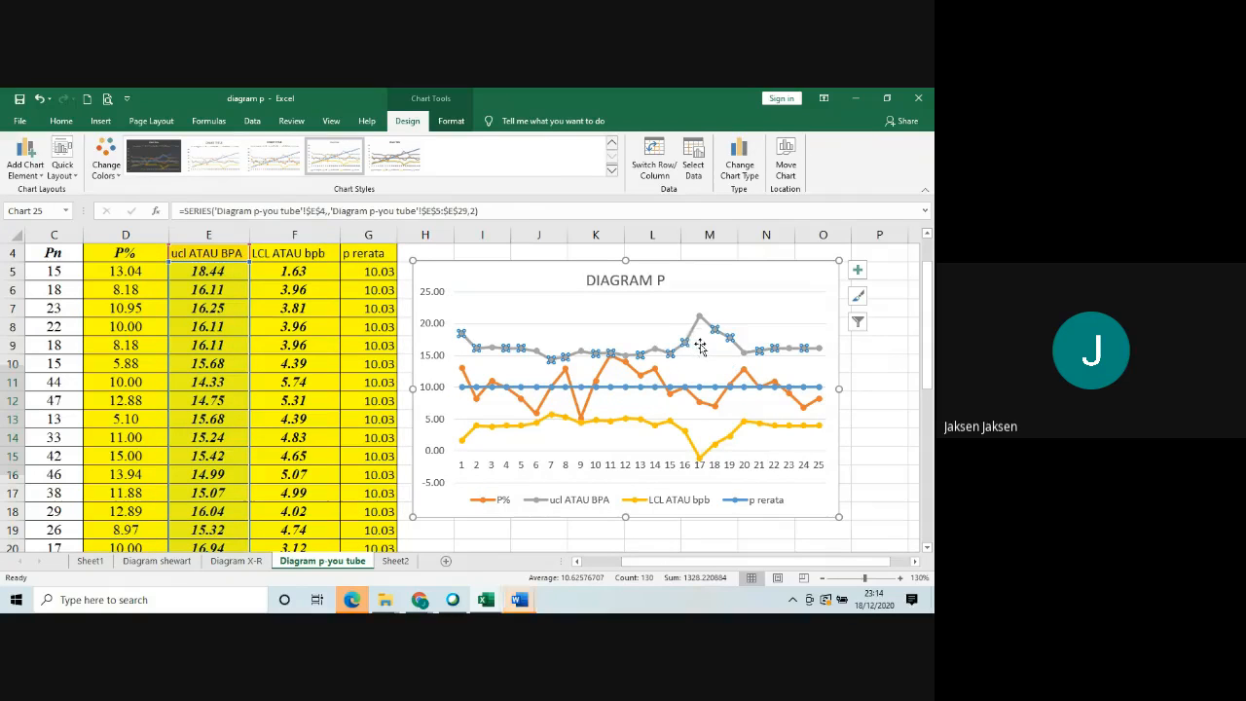
{"action": "right_click", "coordinate": [696, 347]}
{"action": "left_click", "coordinate": [689, 350]}
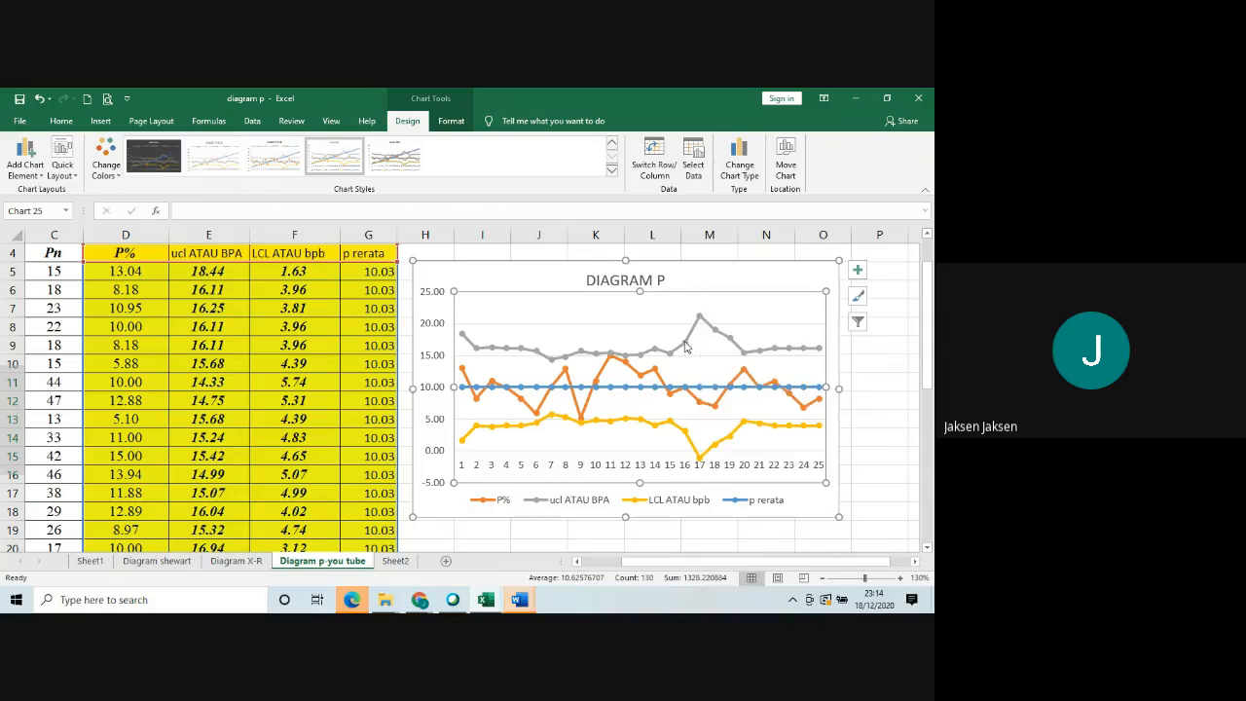
{"action": "left_click", "coordinate": [685, 342]}
{"action": "right_click", "coordinate": [684, 346]}
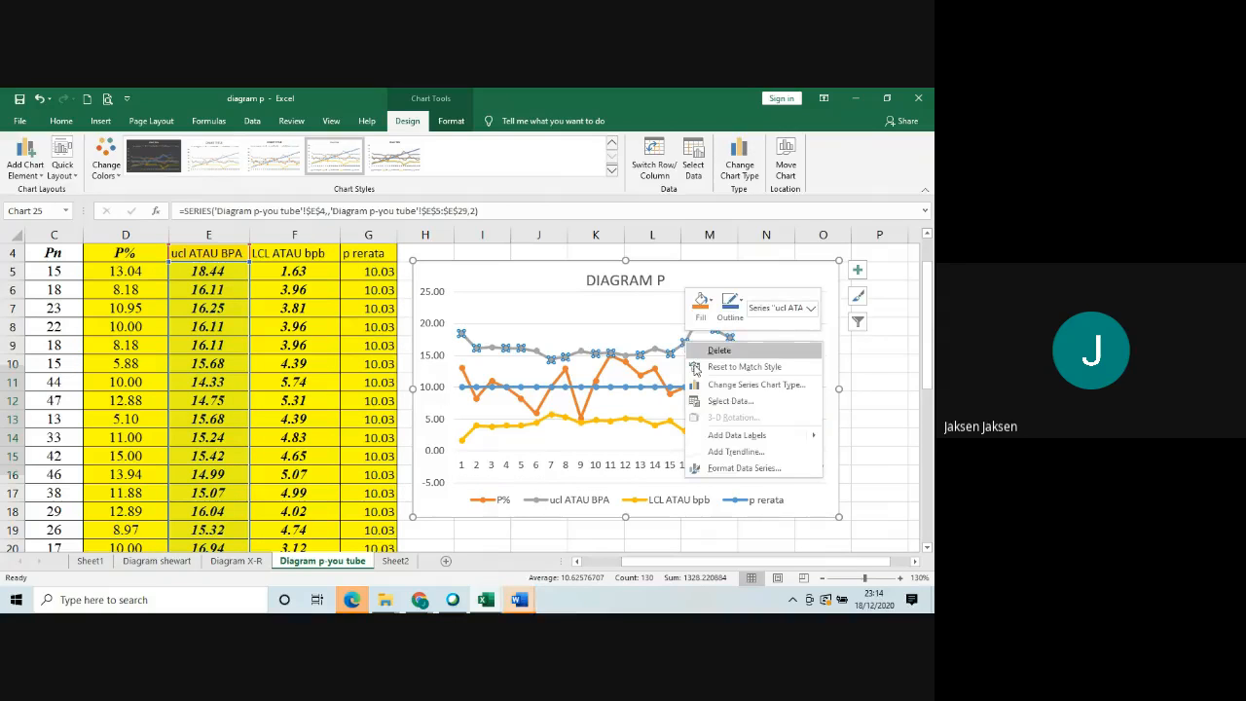
{"action": "left_click", "coordinate": [739, 468]}
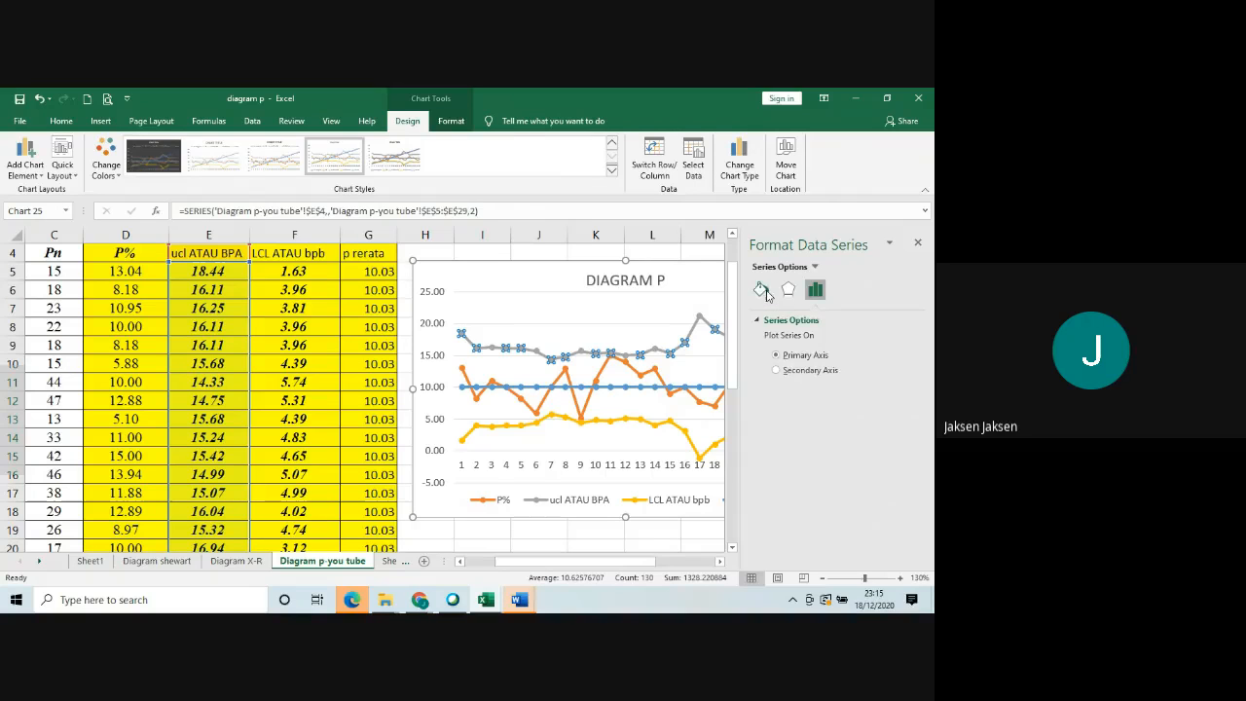
{"action": "left_click", "coordinate": [760, 289]}
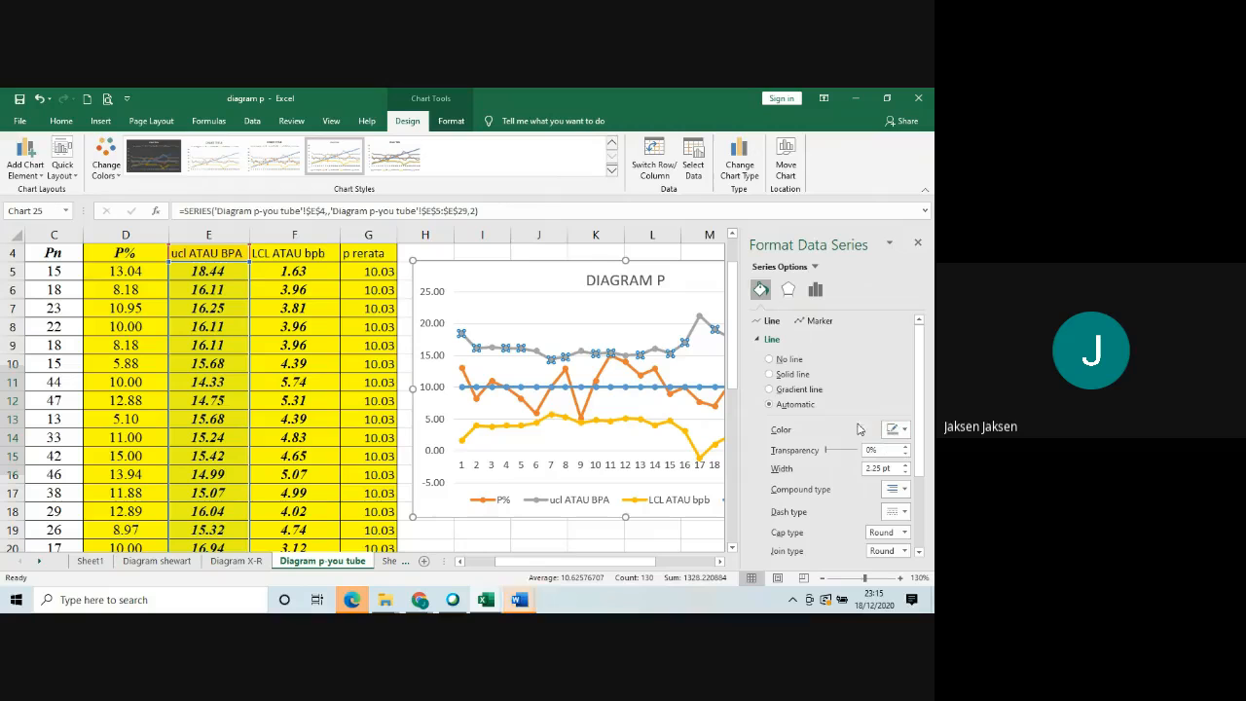
{"action": "left_click", "coordinate": [918, 243]}
Examine the chart's P% points against the ucl ATAU BPA, LCL ATAU bpb and p rerata lines.
{"action": "left_click_drag", "start_coordinate": [928, 335], "coordinate": [928, 340]}
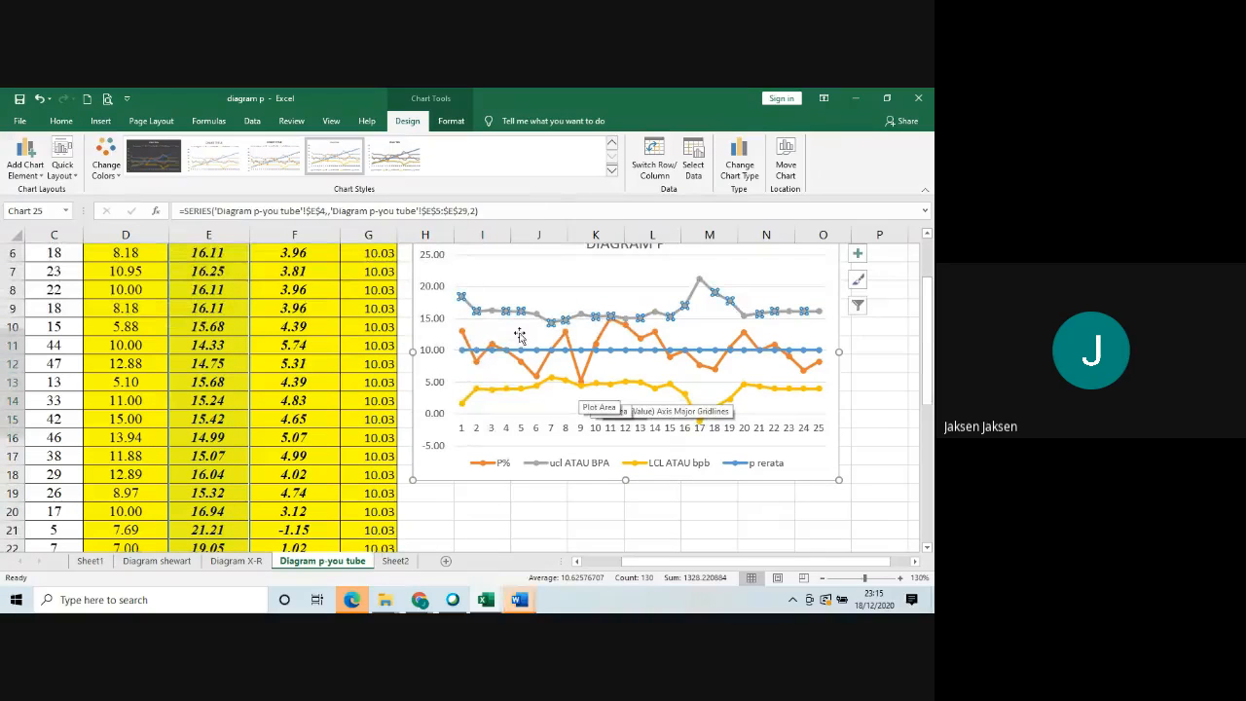
{"action": "mouse_move", "coordinate": [551, 319]}
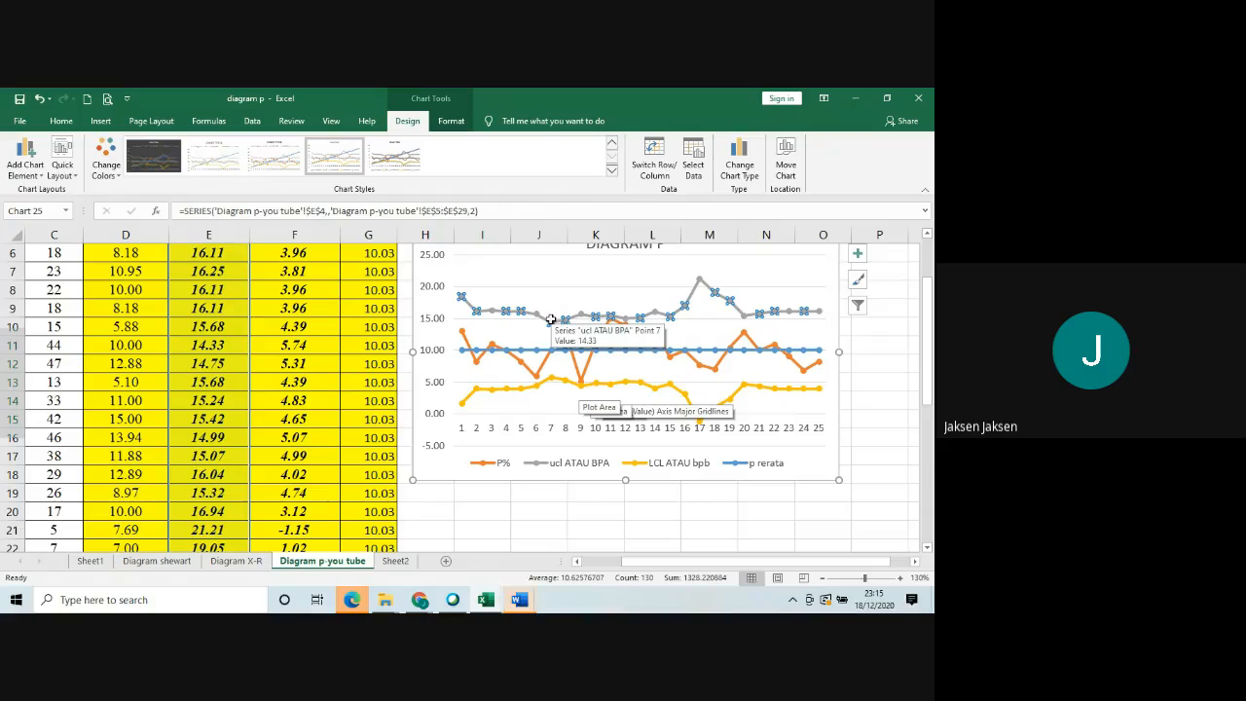
{"action": "mouse_move", "coordinate": [461, 293]}
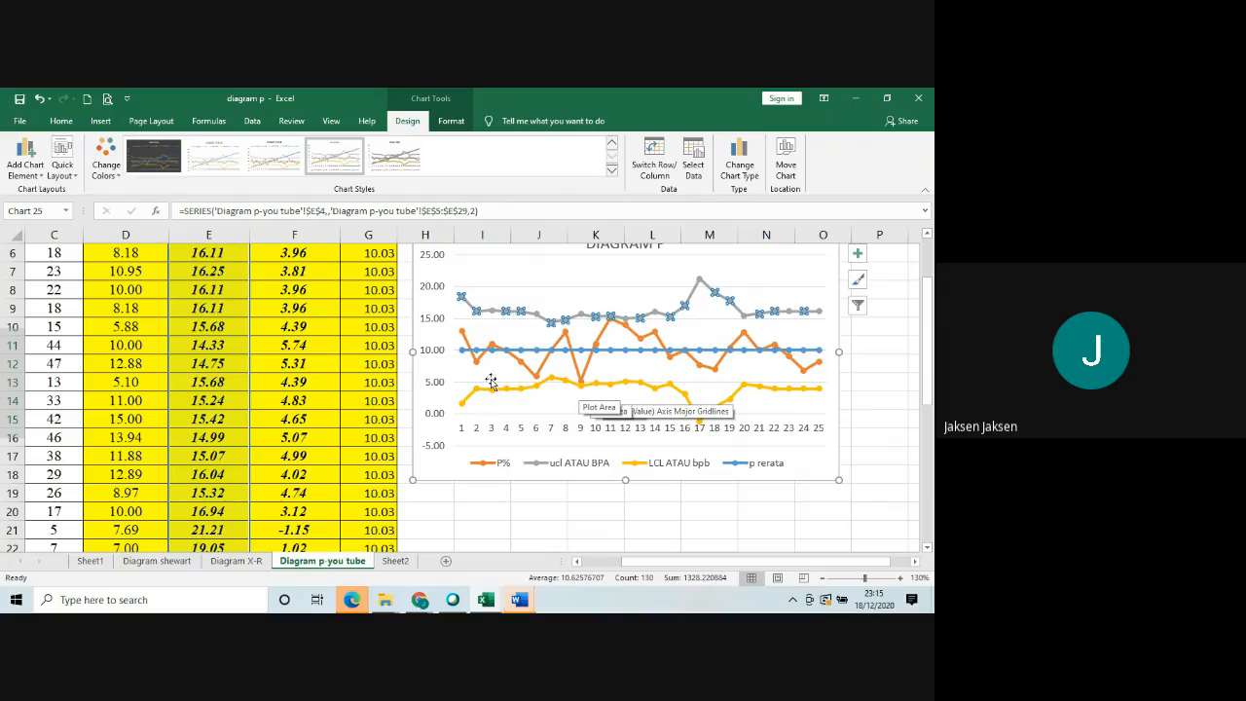
{"action": "mouse_move", "coordinate": [571, 385]}
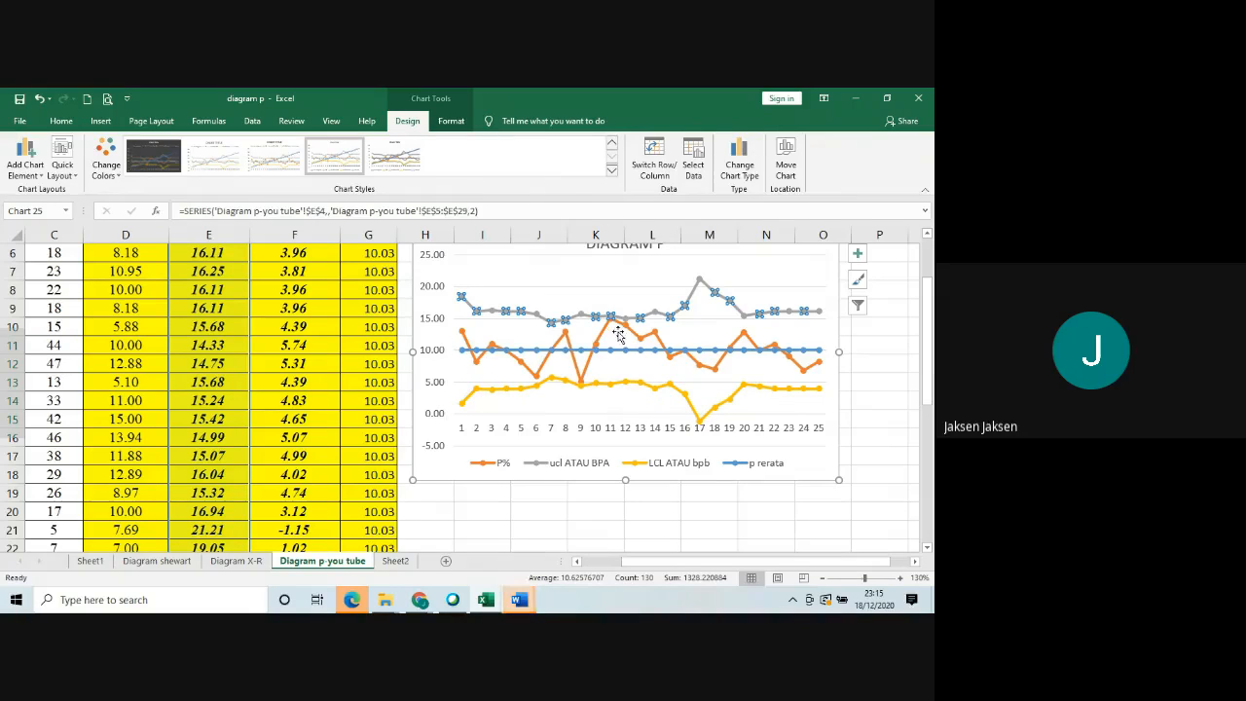
{"action": "mouse_move", "coordinate": [611, 319]}
{"action": "mouse_move", "coordinate": [521, 362]}
Switch to the Google Meet call in Chrome and bring up its call controls.
{"action": "mouse_move", "coordinate": [419, 599]}
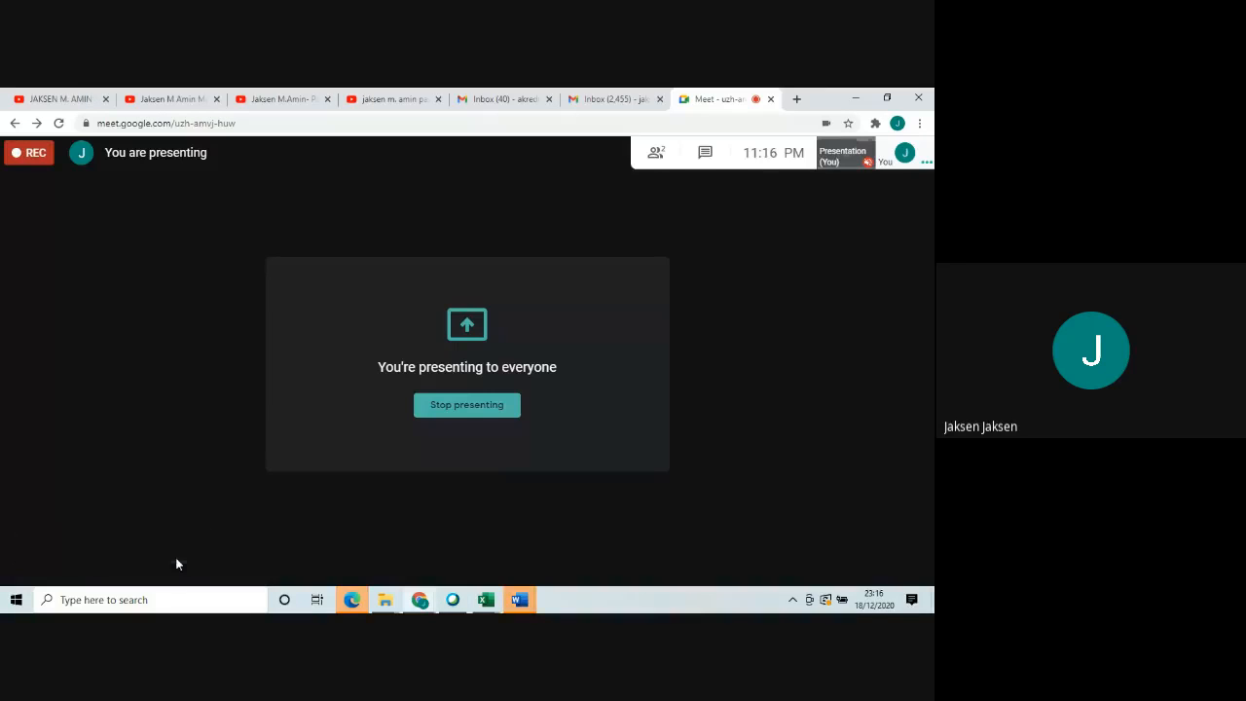
{"action": "left_click", "coordinate": [175, 557]}
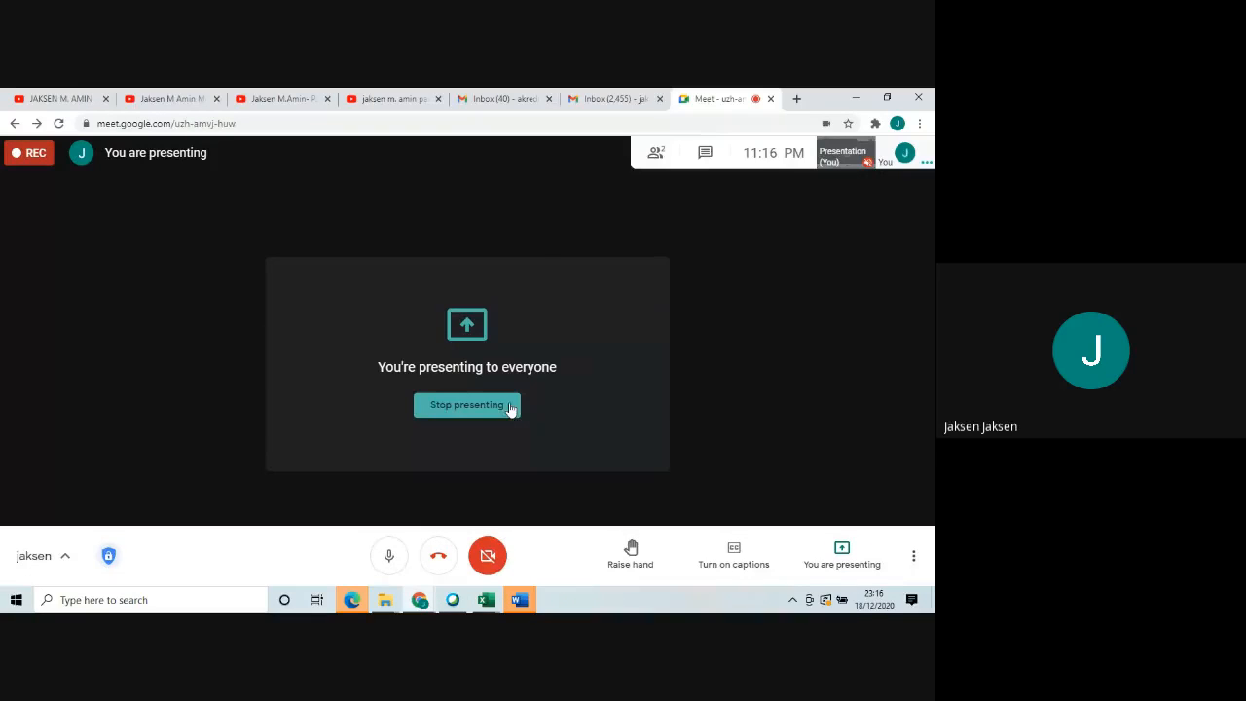